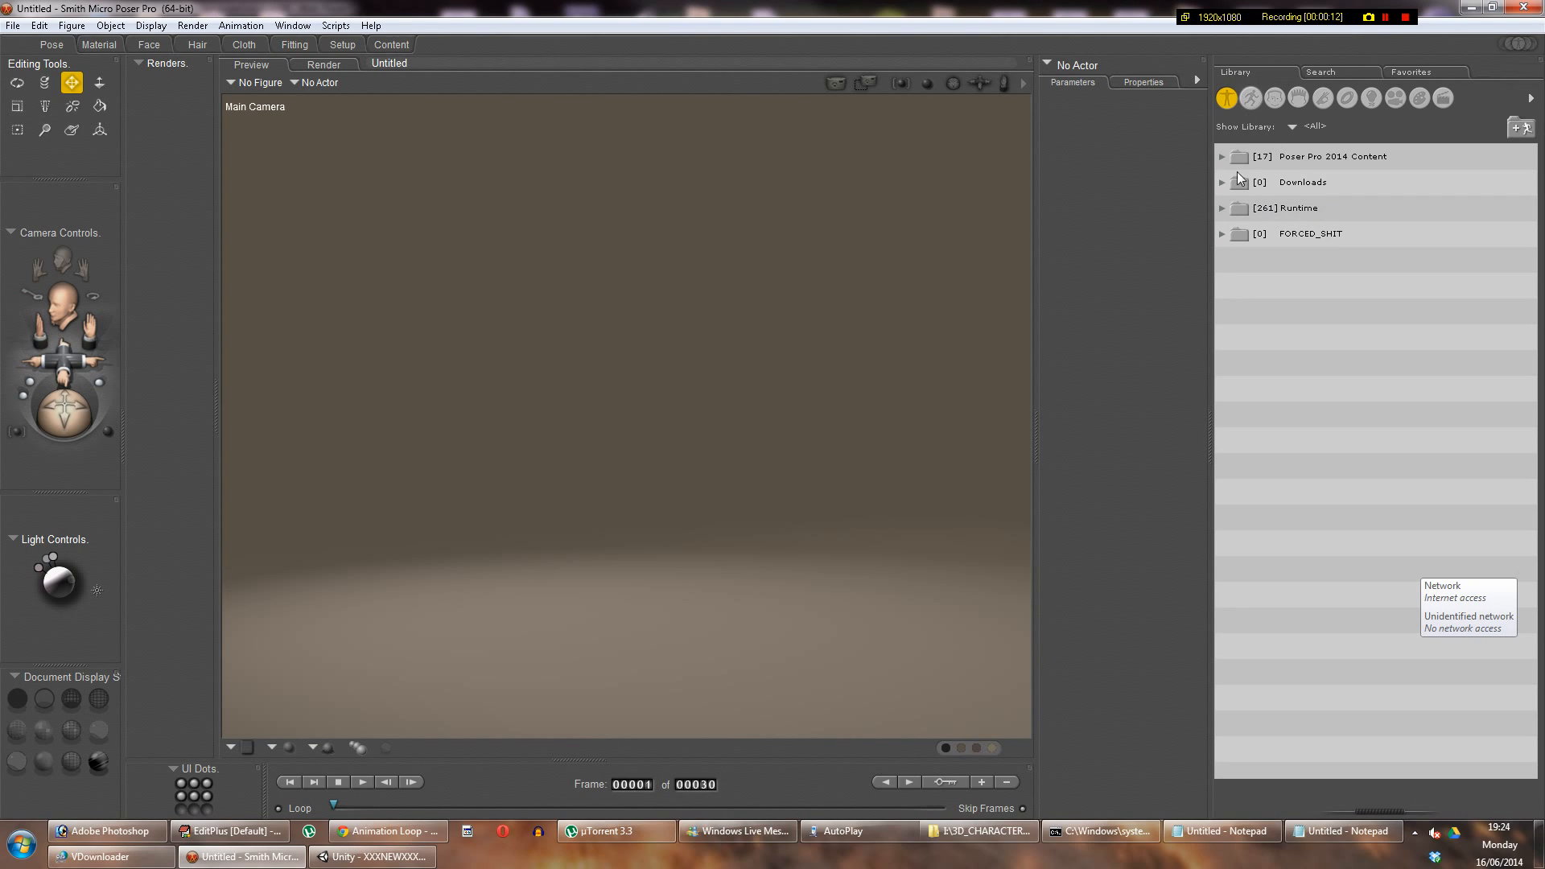
Step: Browse the Poser Pro 2014 Content library and look through the Female figures in the Poser Pro folder
left_click(1222, 157)
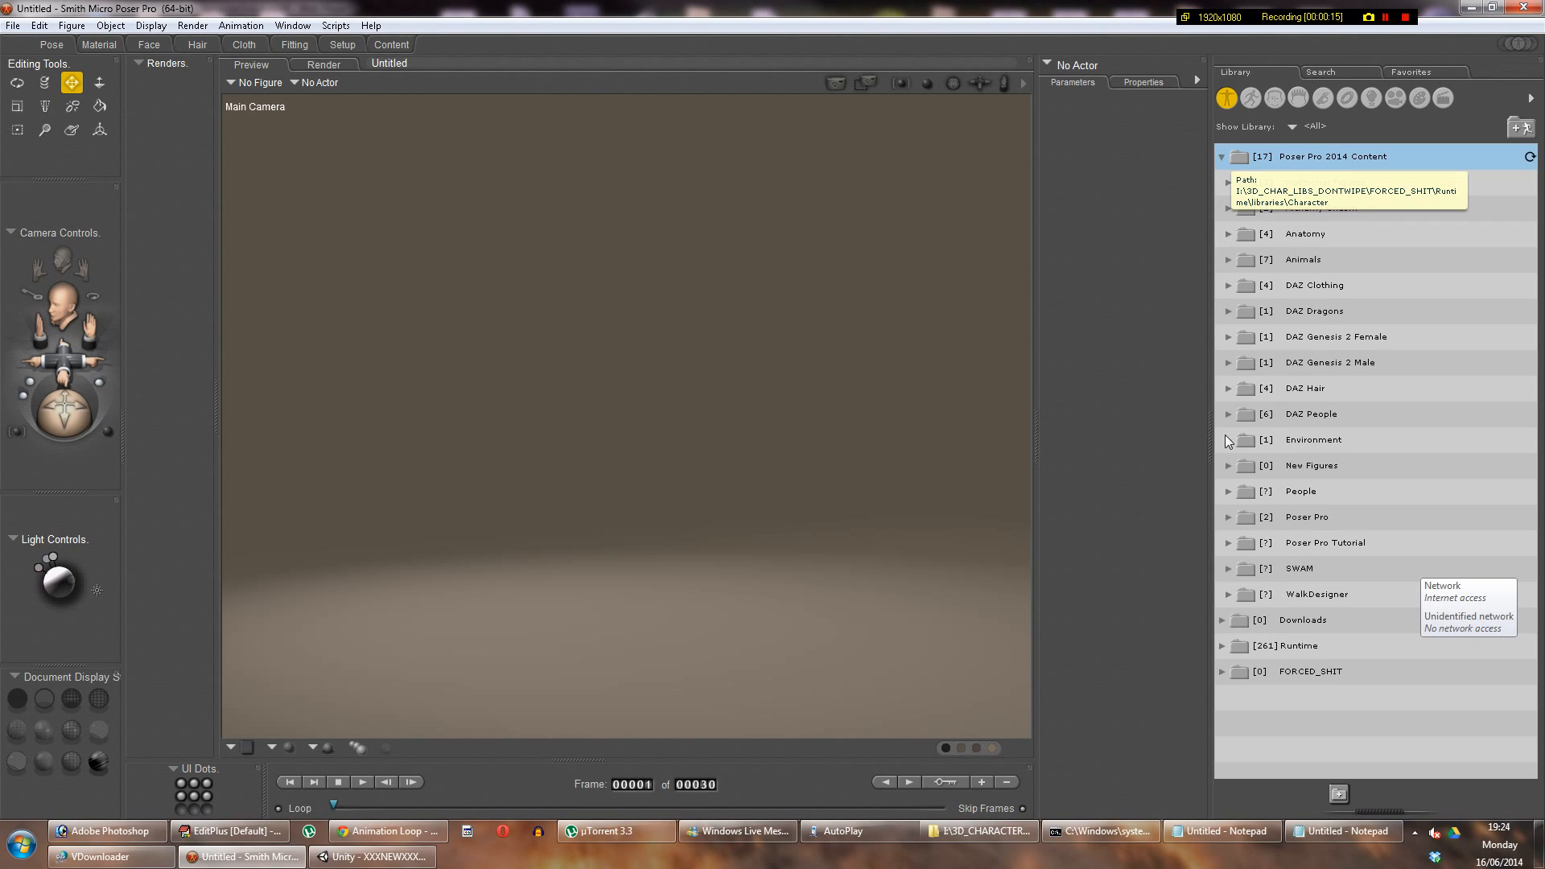
left_click(1226, 520)
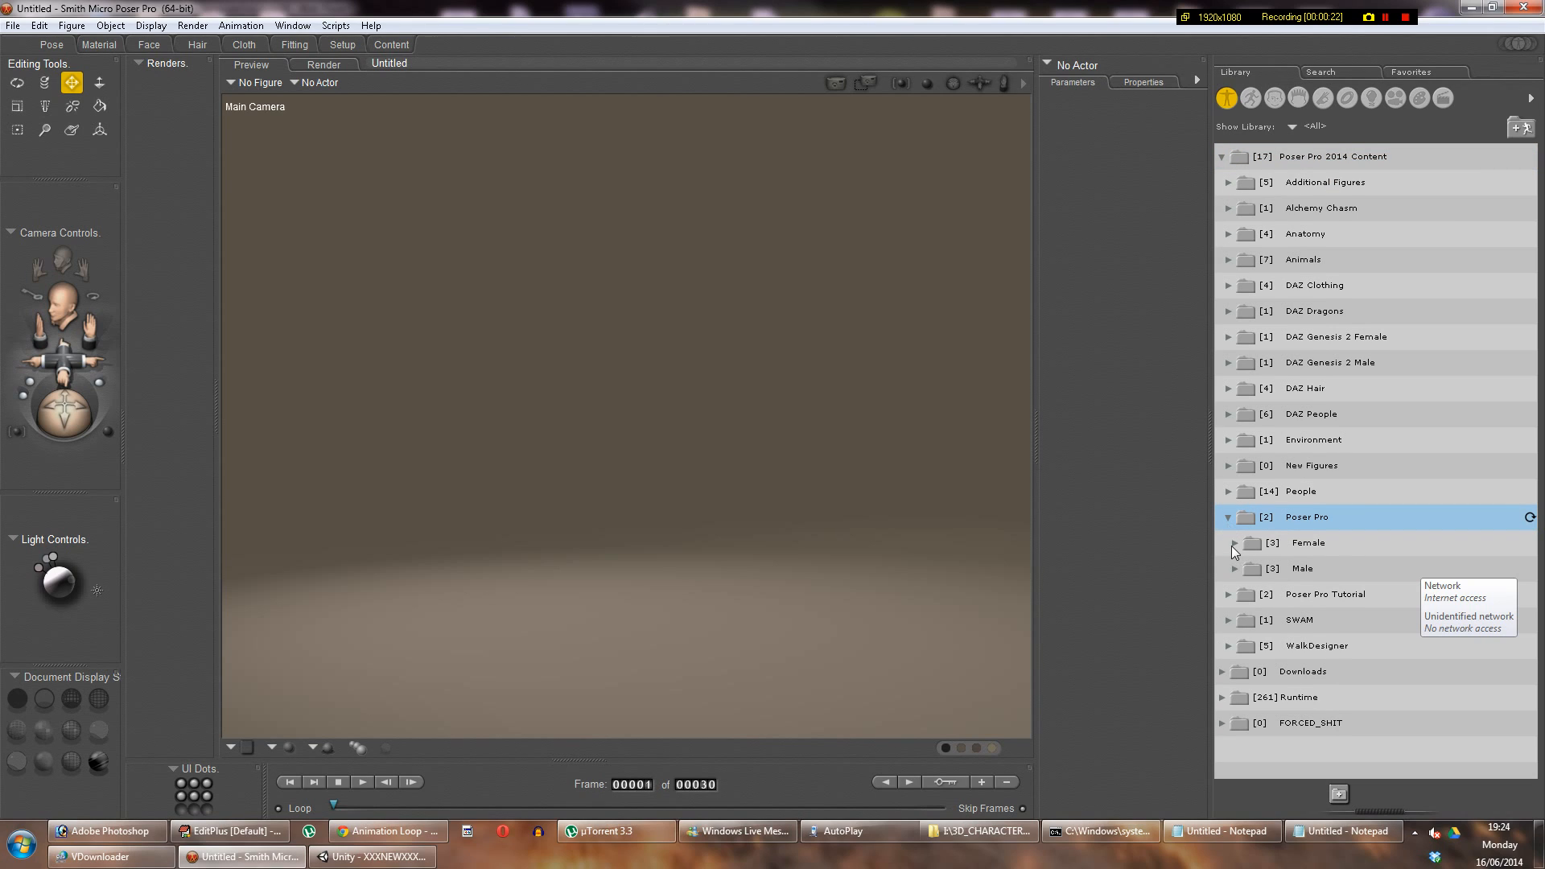
left_click(1233, 545)
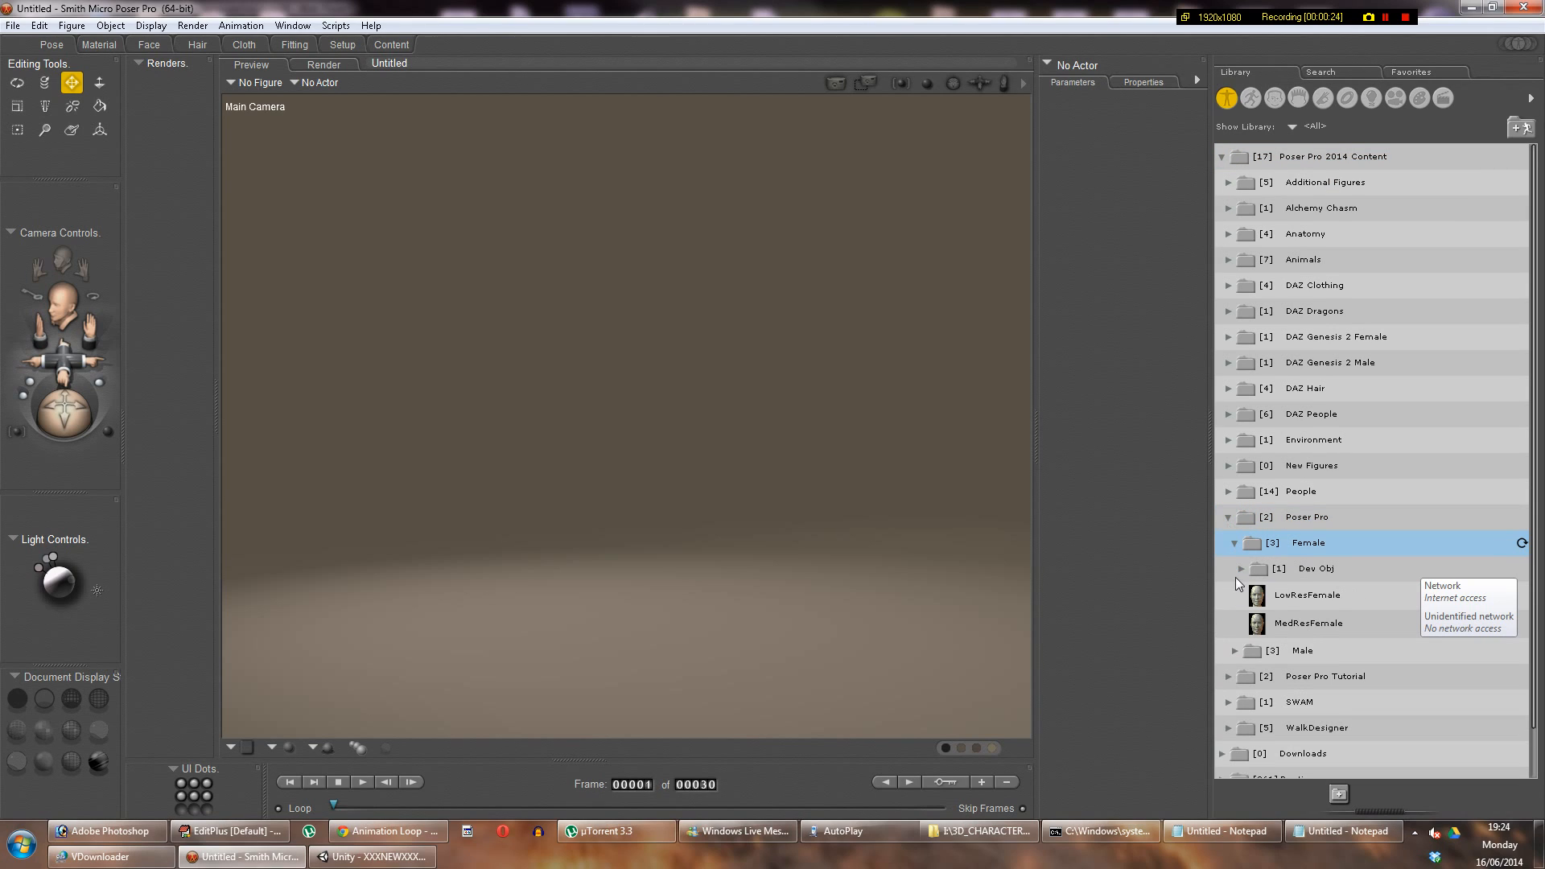
left_click(1229, 519)
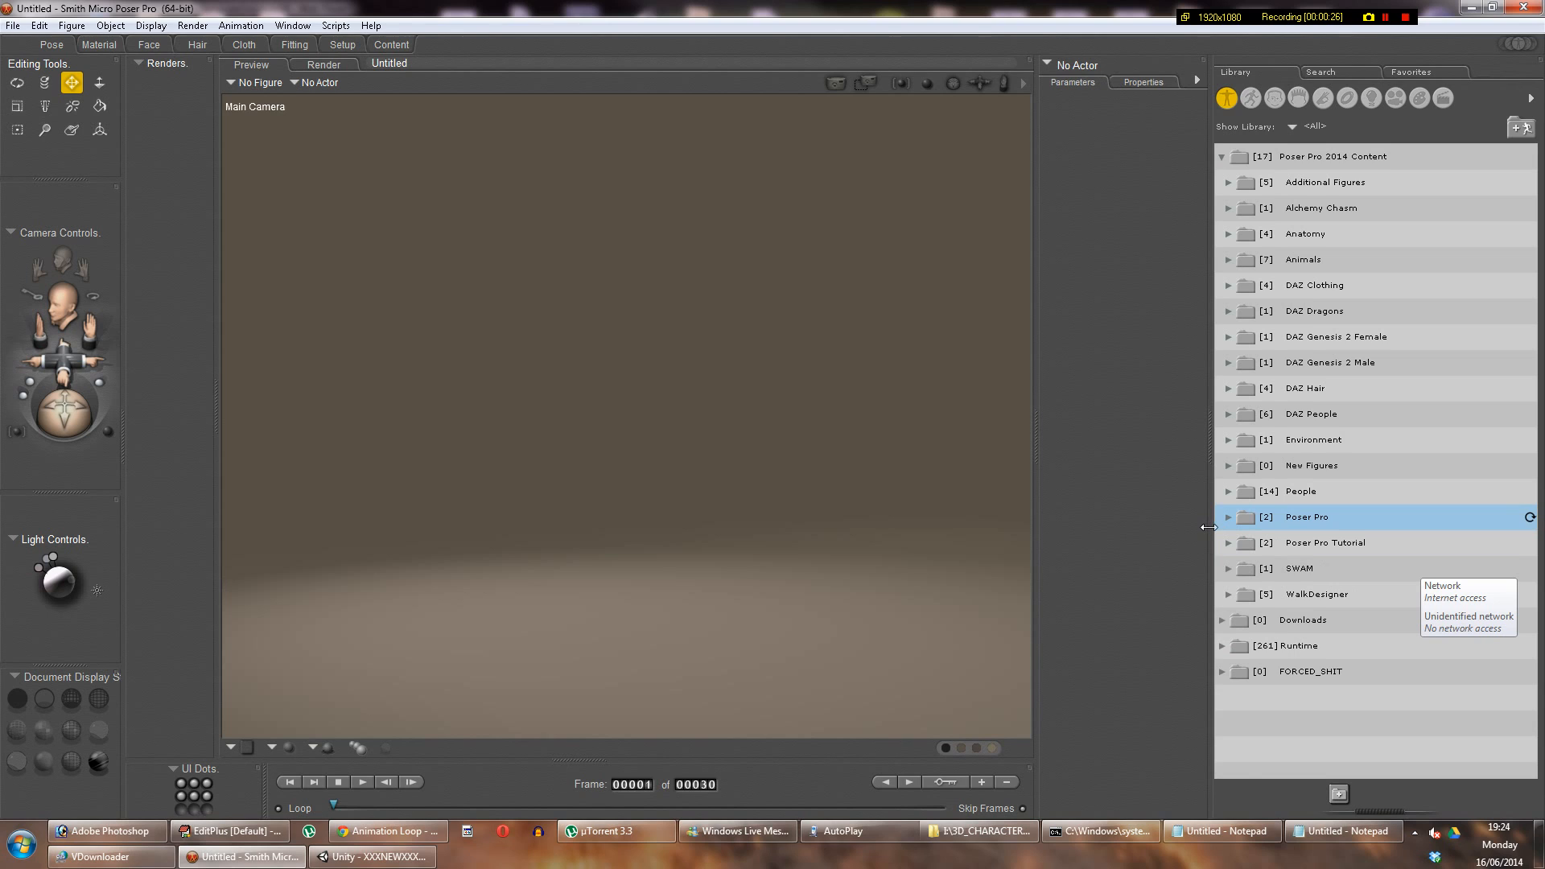
Step: Switch to File Explorer, open the cmuconvert-daz-141-144 folder through 3D_CHAR_LIBS_DONTWIPE, FORCED_SHIT and rUNTIME on drive I:, and move the window off the figure library
left_click(983, 831)
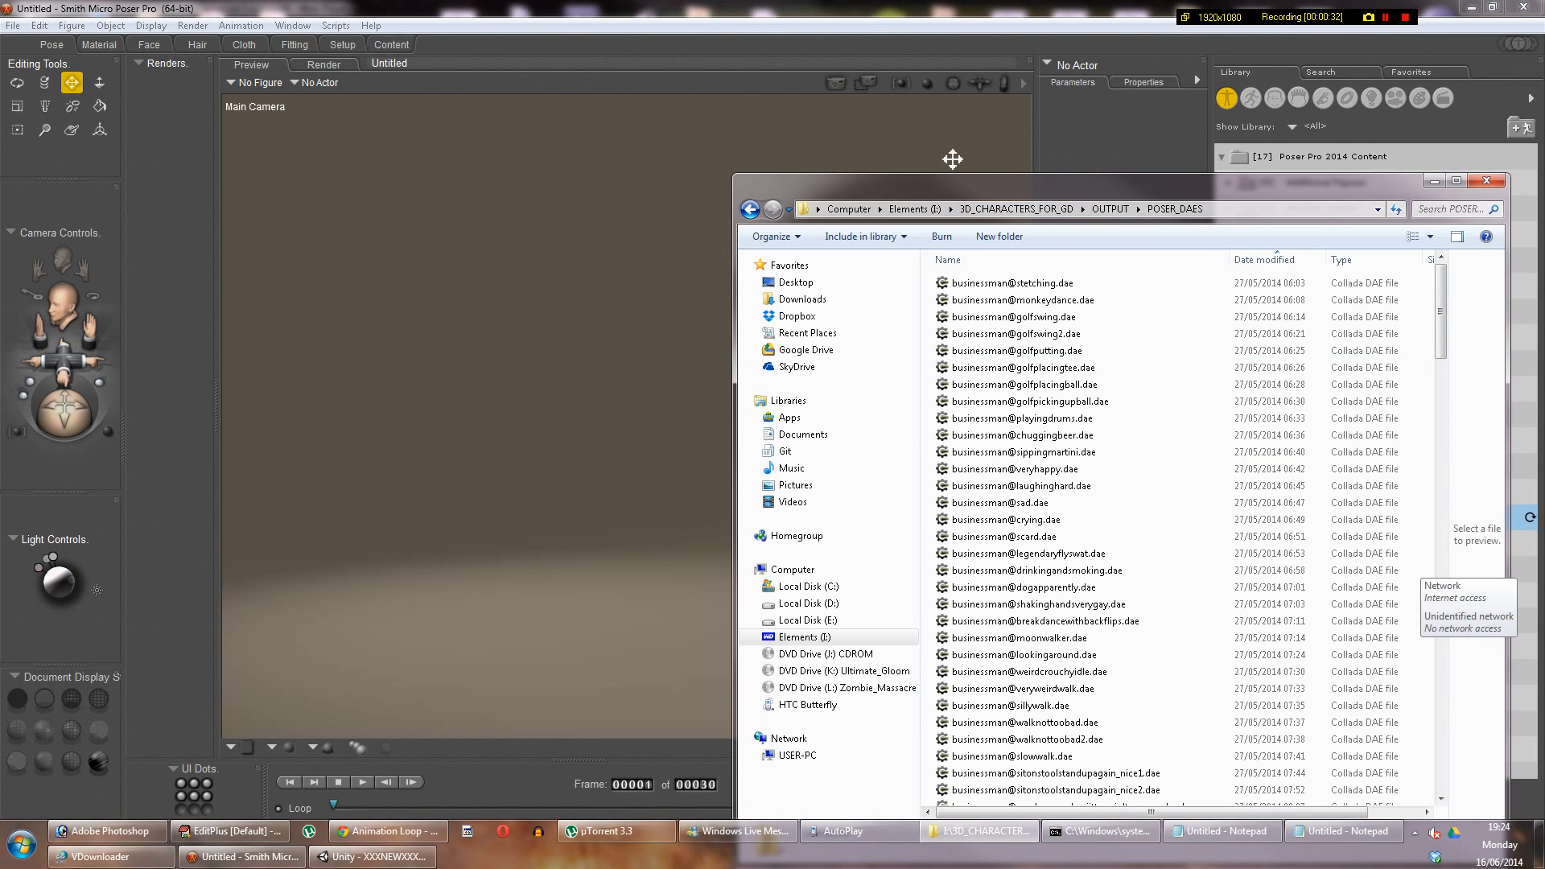
left_click(913, 211)
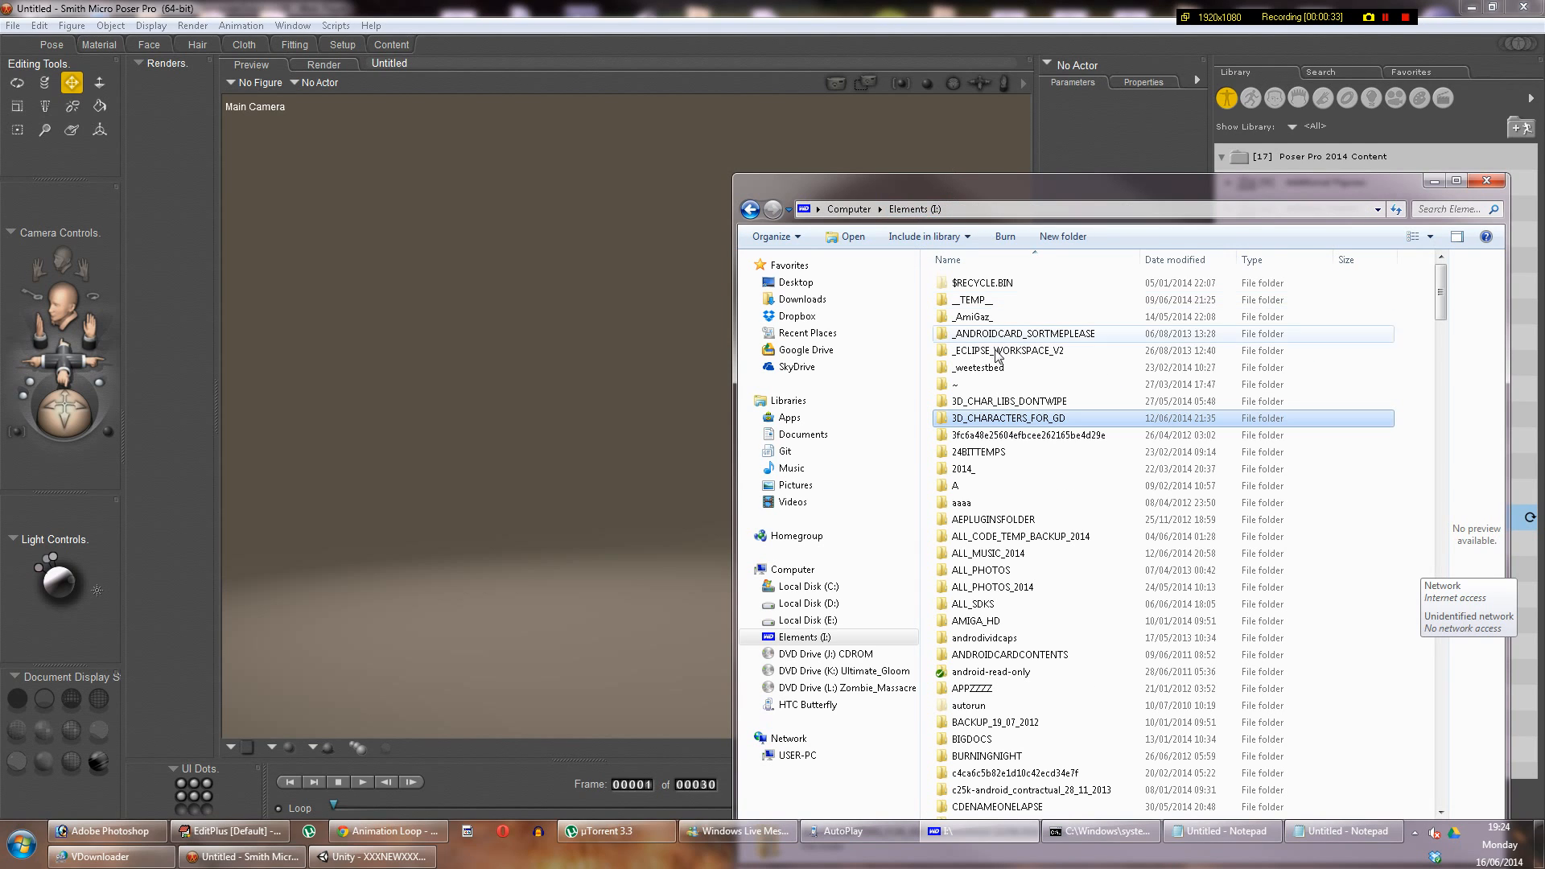
double_click(1033, 402)
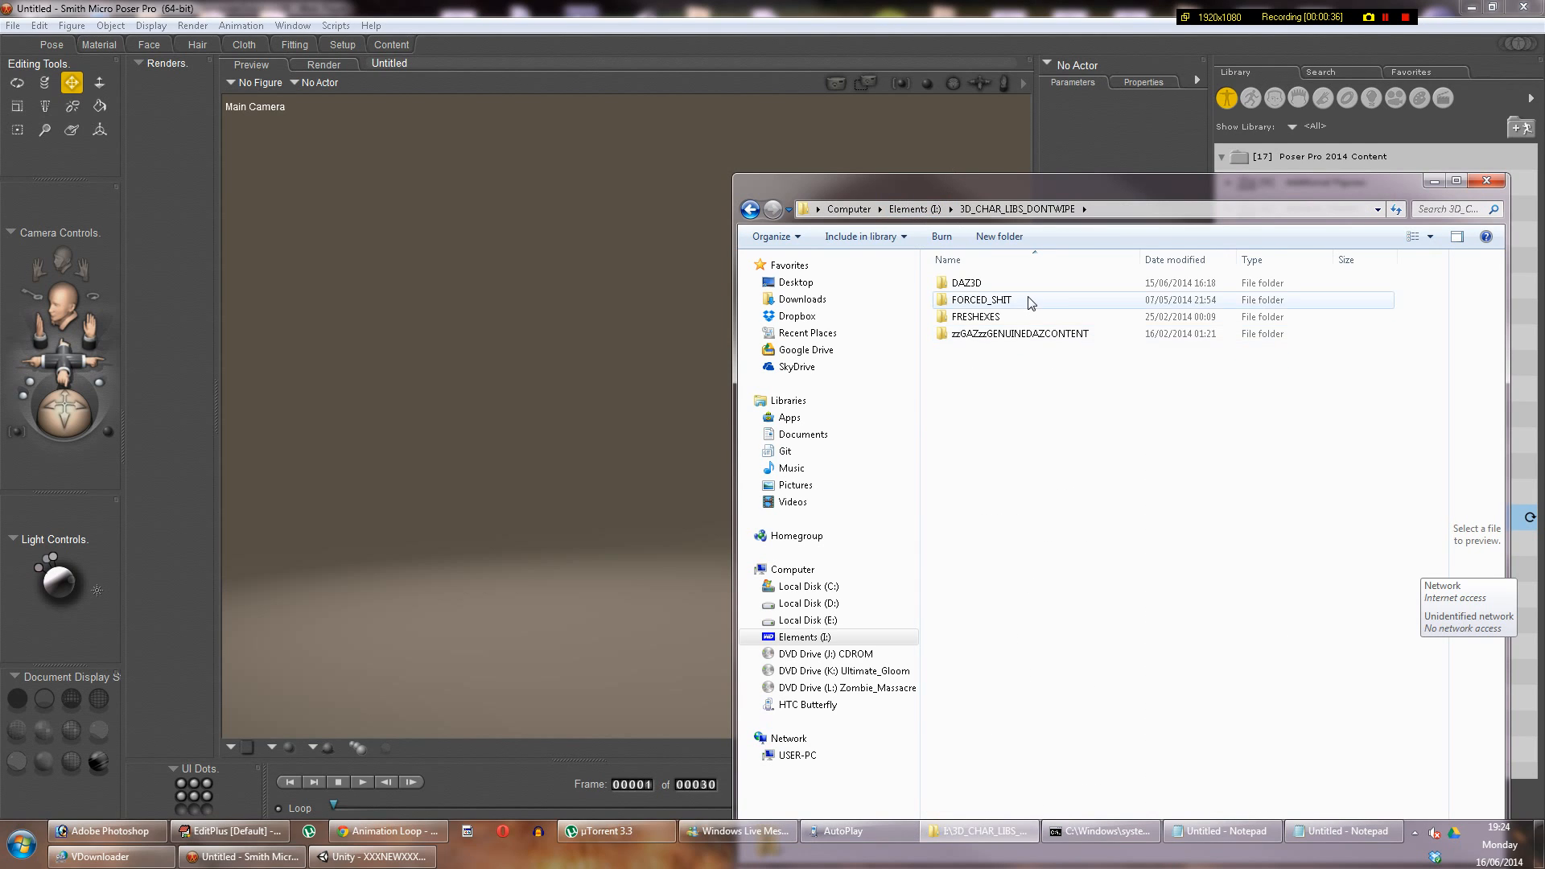
double_click(986, 301)
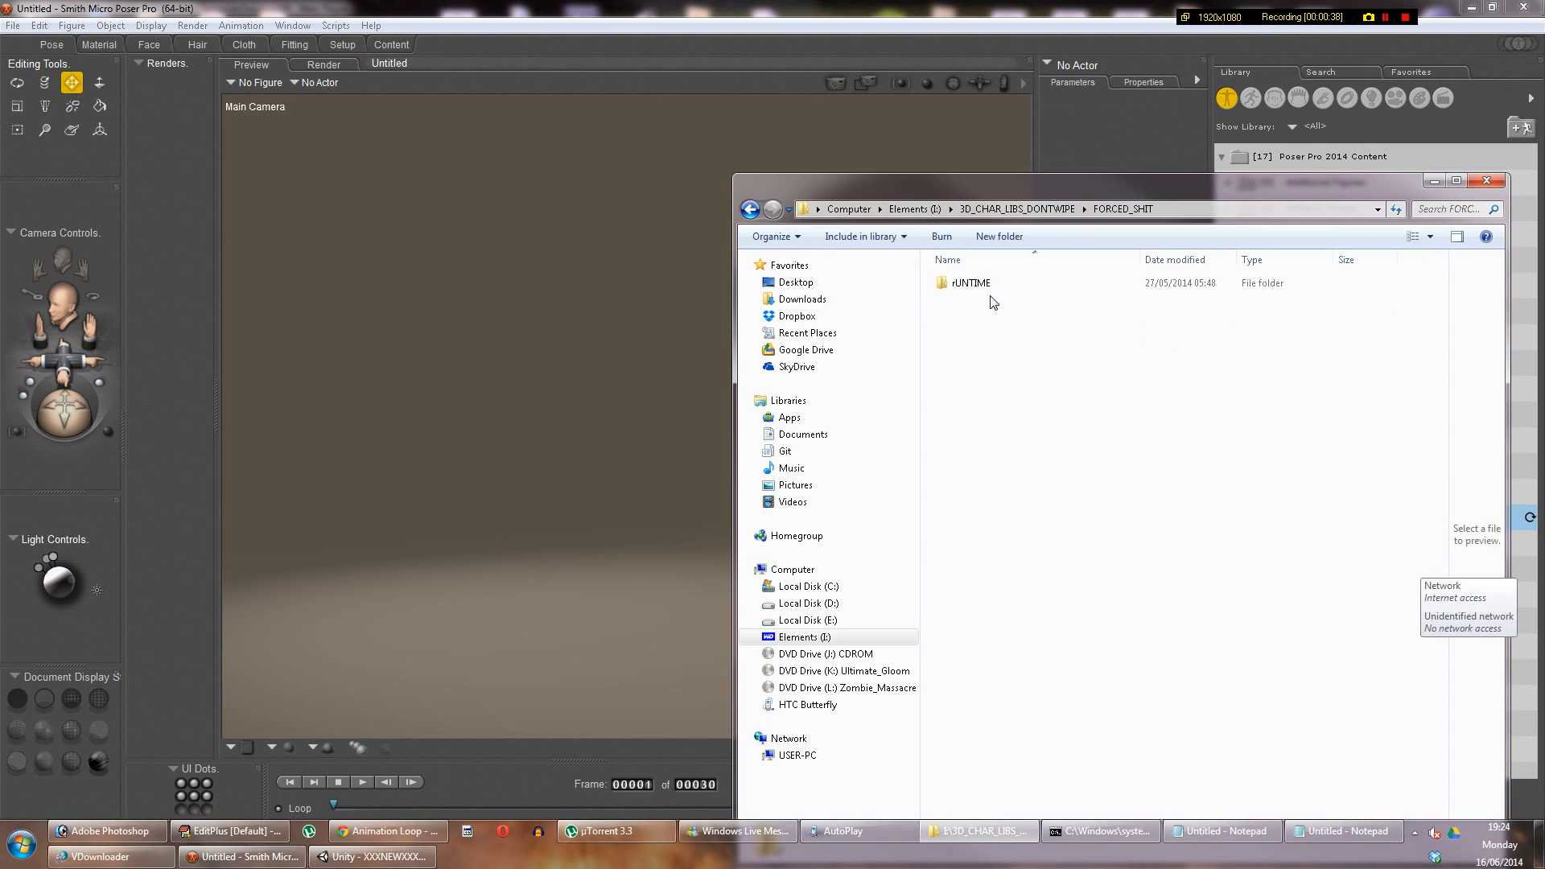
double_click(961, 283)
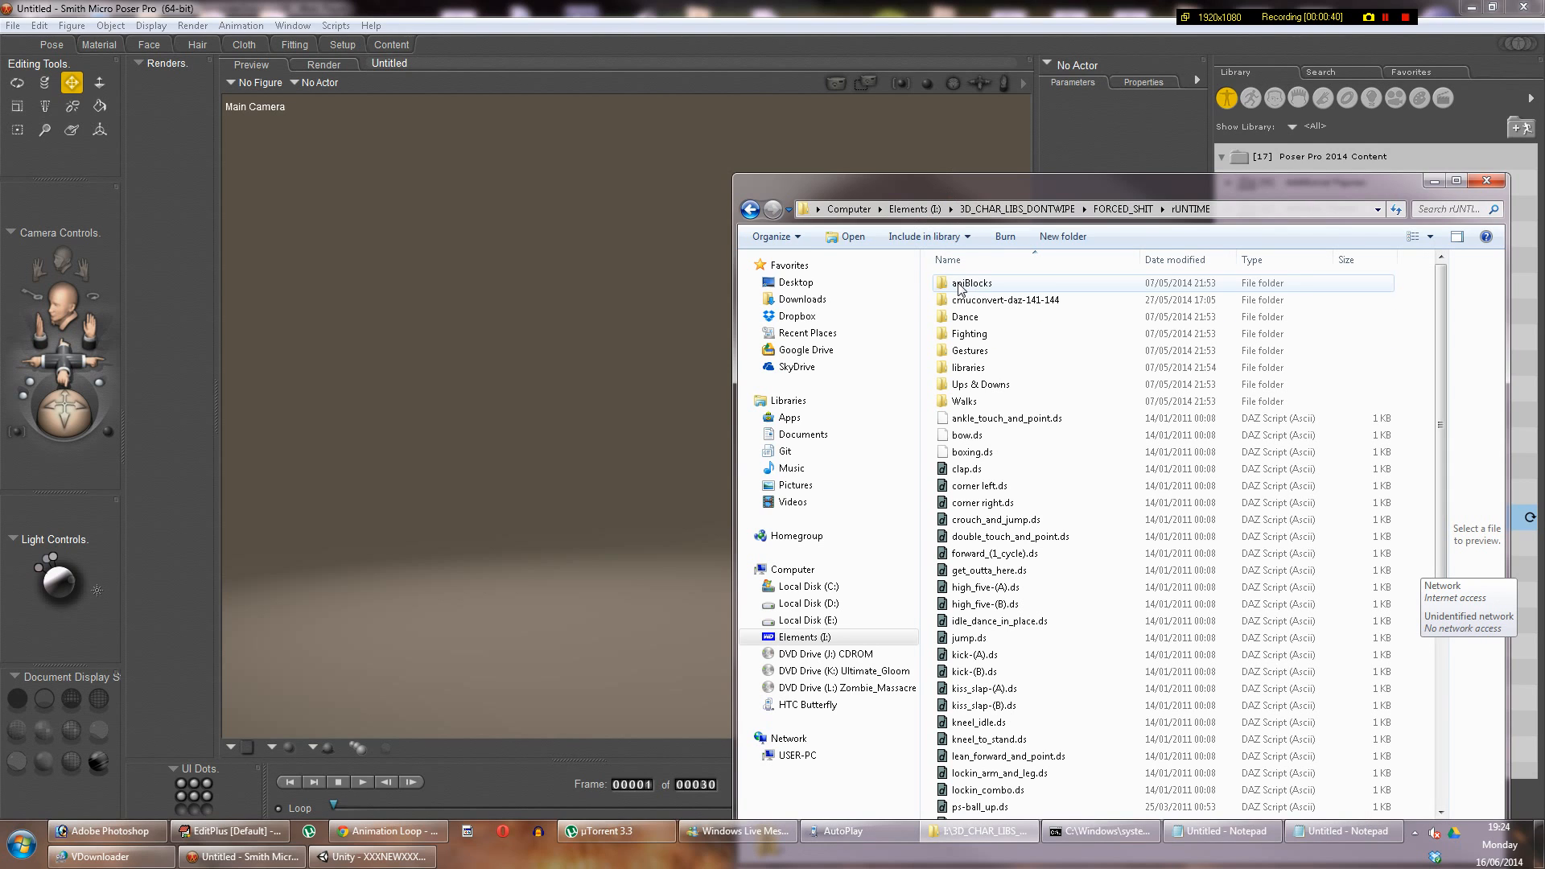
left_click(1050, 304)
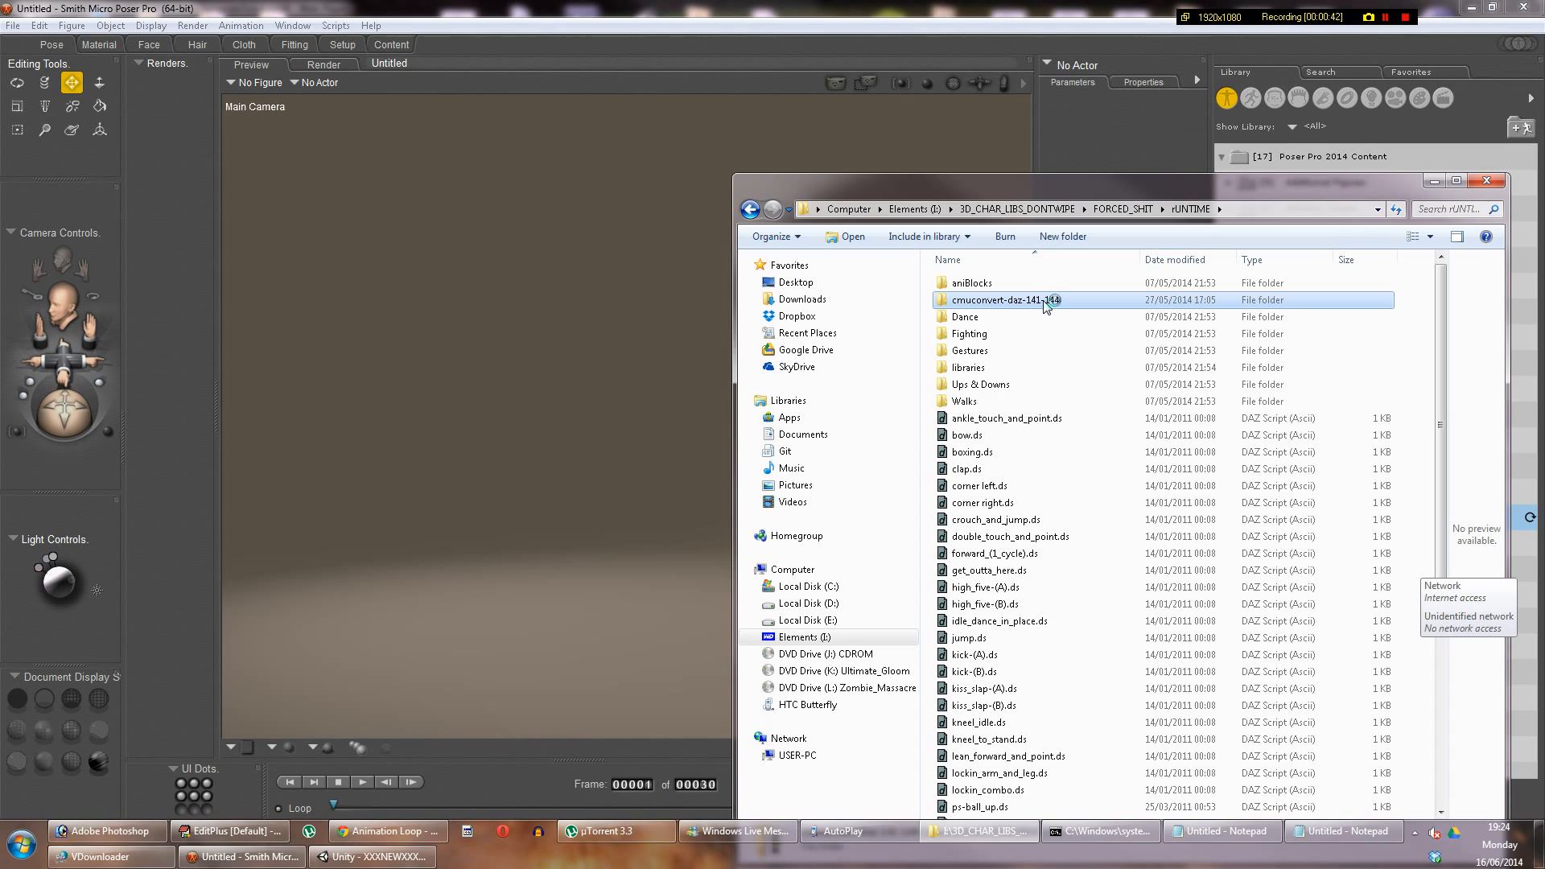
double_click(1047, 306)
left_click_drag(1159, 201, 588, 179)
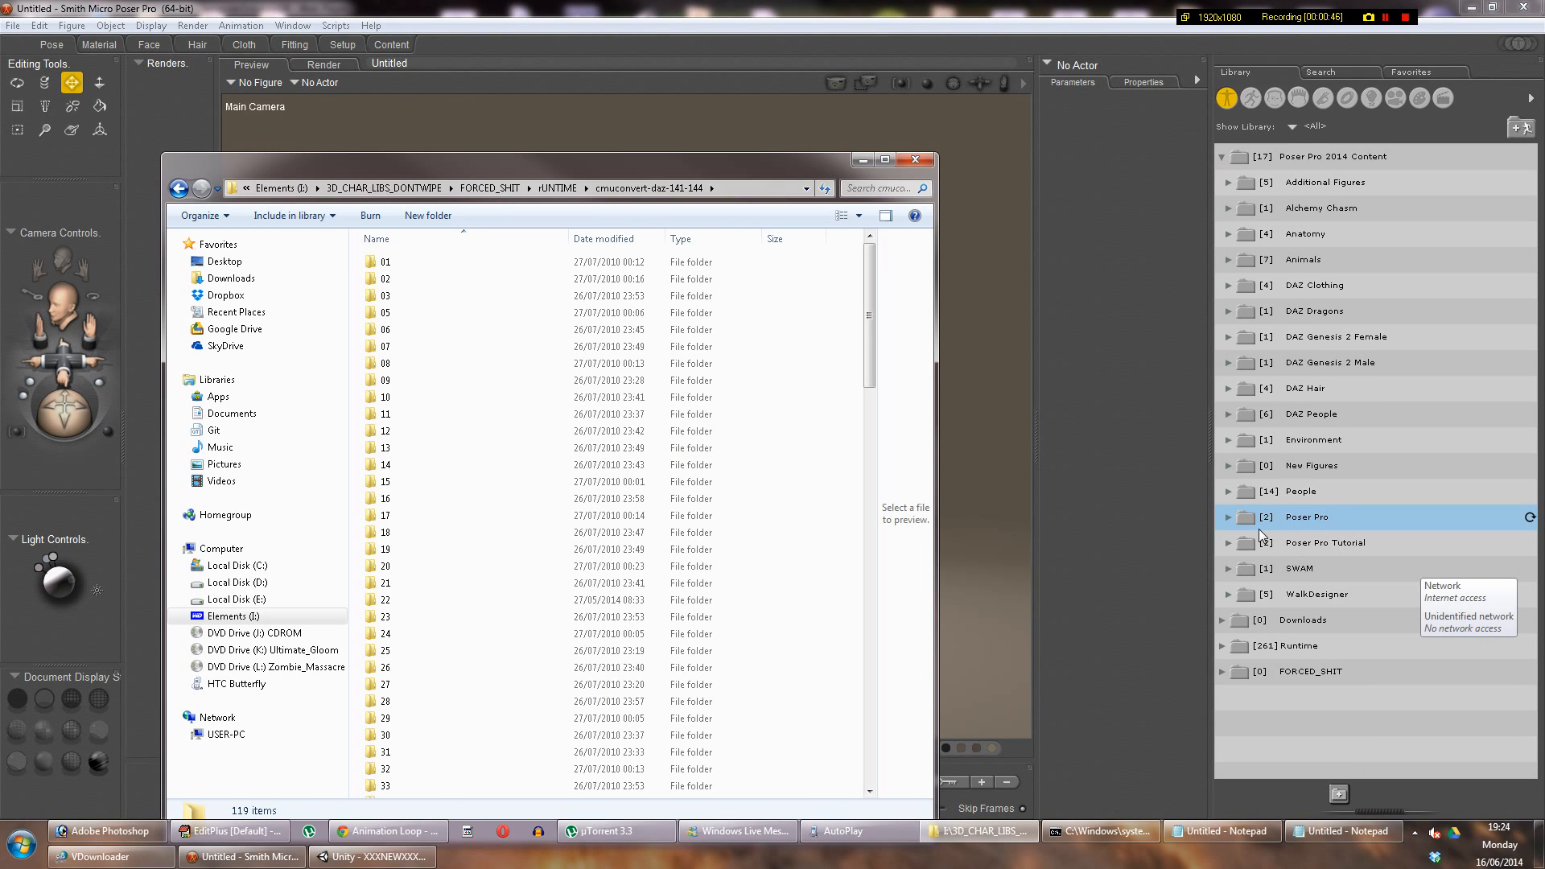
Step: Load the JessiCasual figure into the scene from the Jessi folder of the People library
left_click(1229, 493)
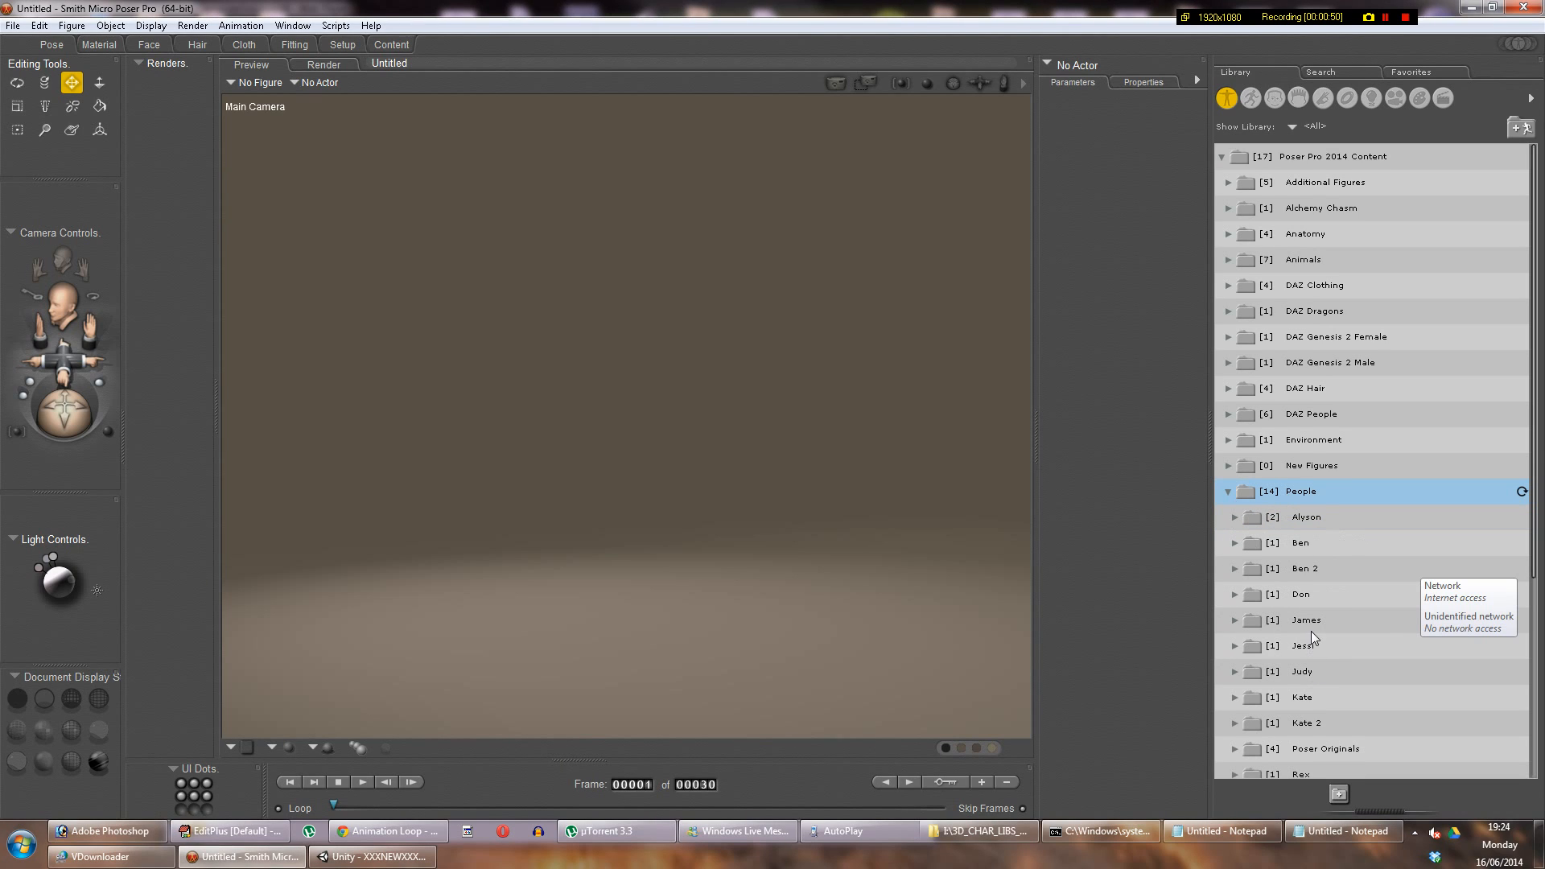
left_click(1294, 647)
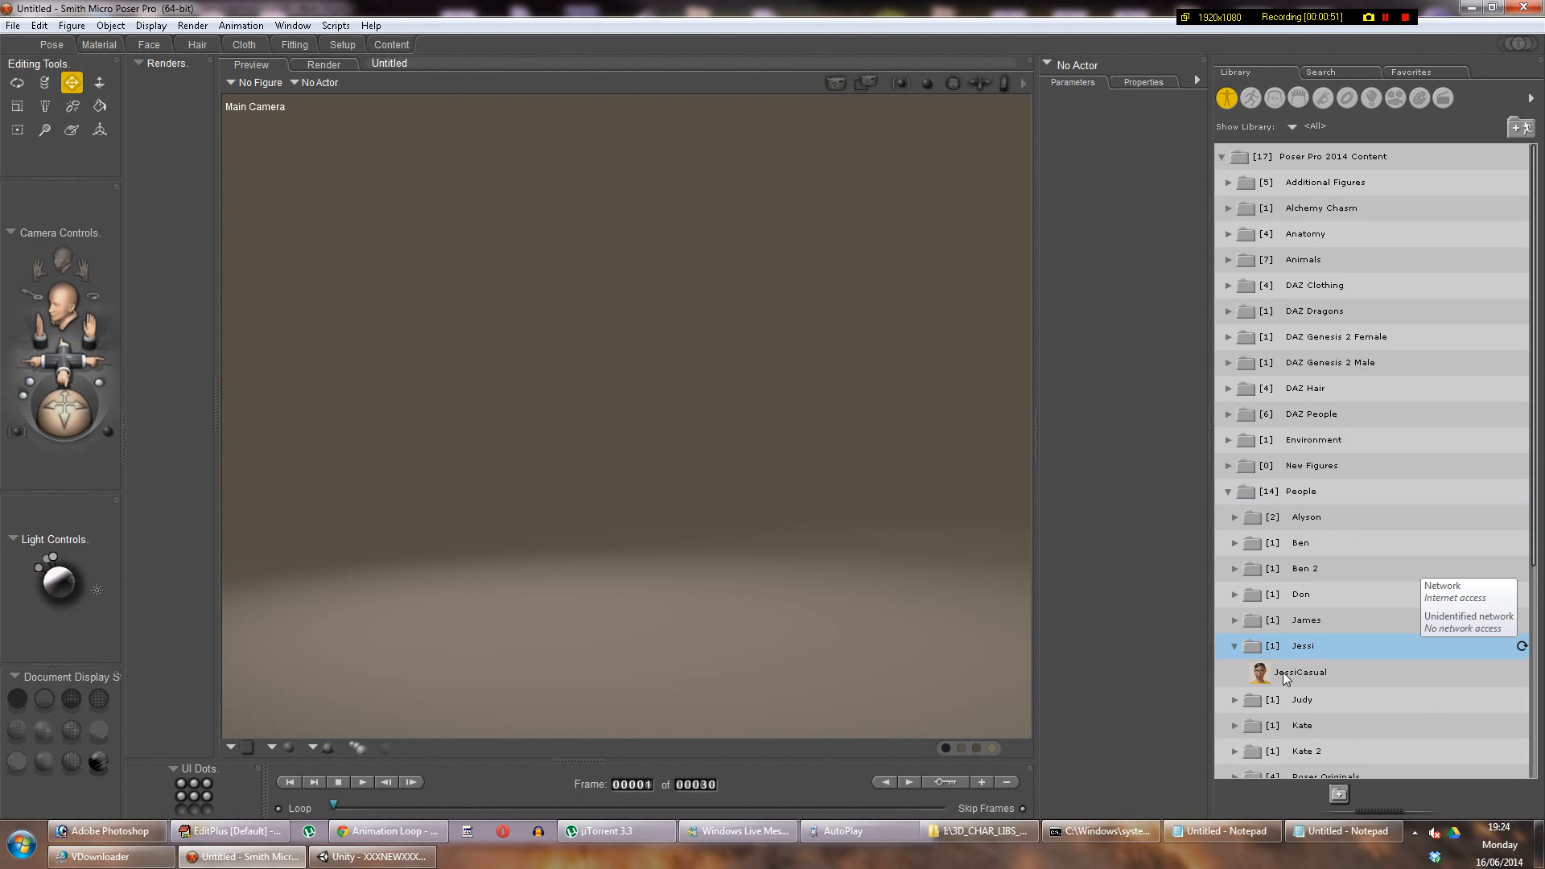
left_click(1285, 674)
double_click(1393, 694)
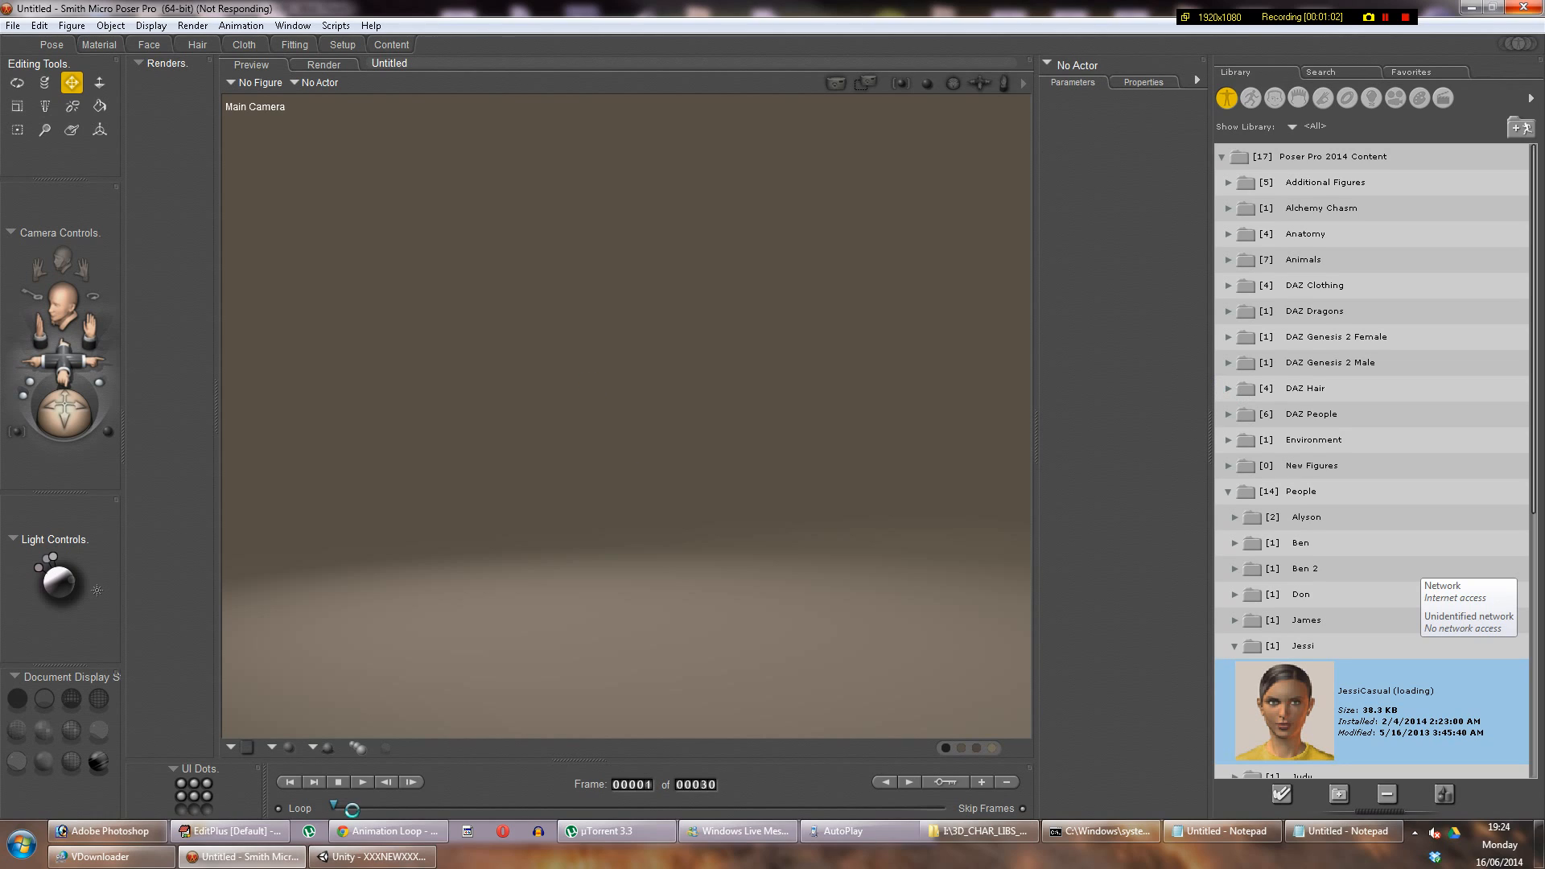
Step: Switch to Unity, enable Maximize on Play for the Game view, and run the scene
left_click(396, 862)
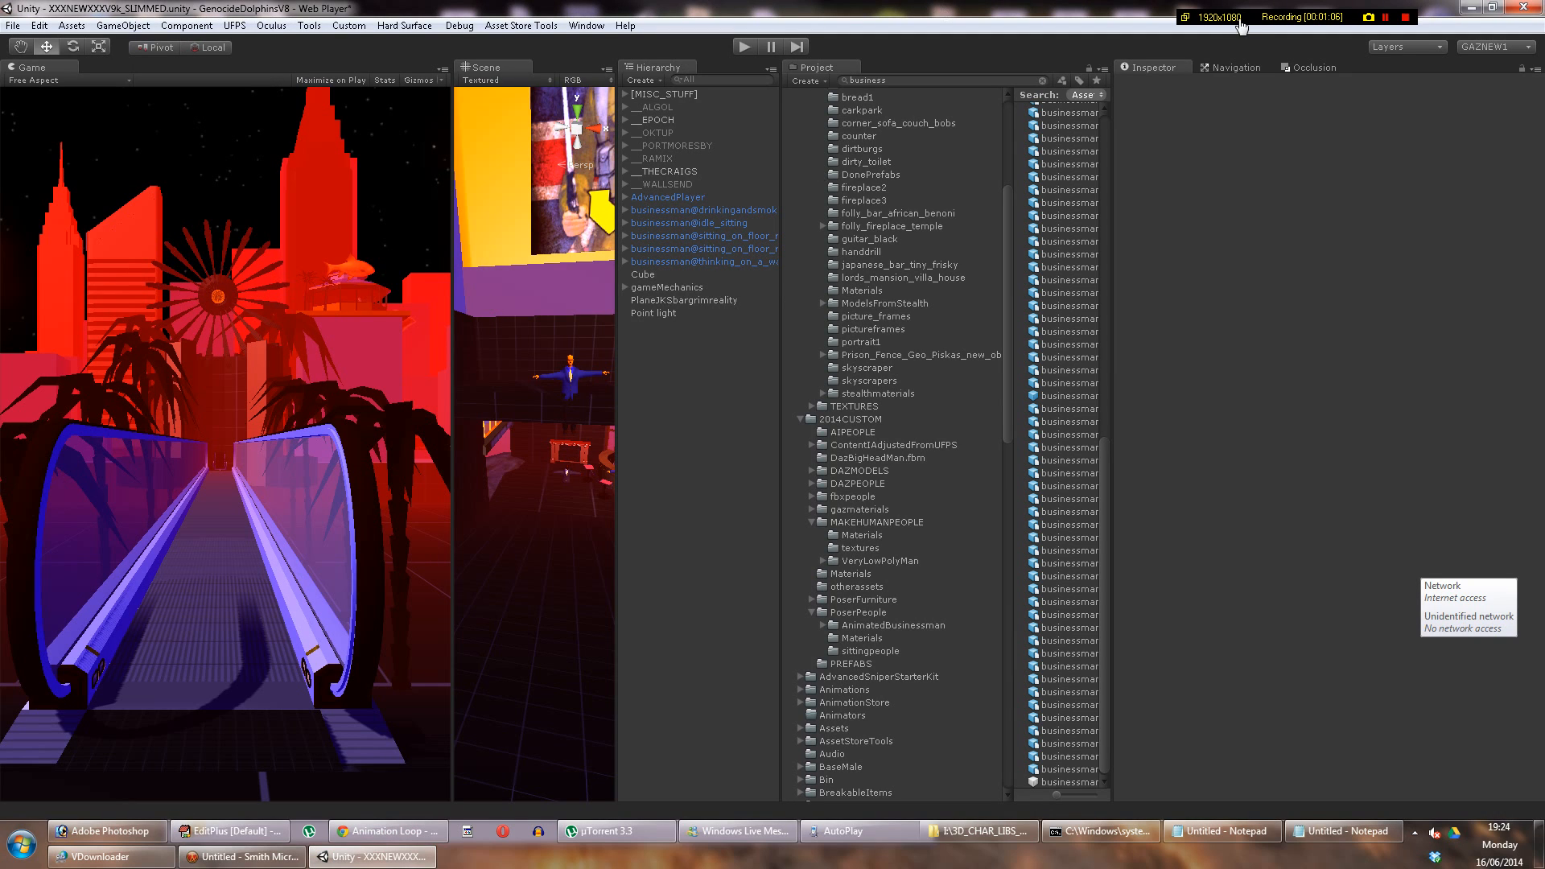
left_click(1471, 7)
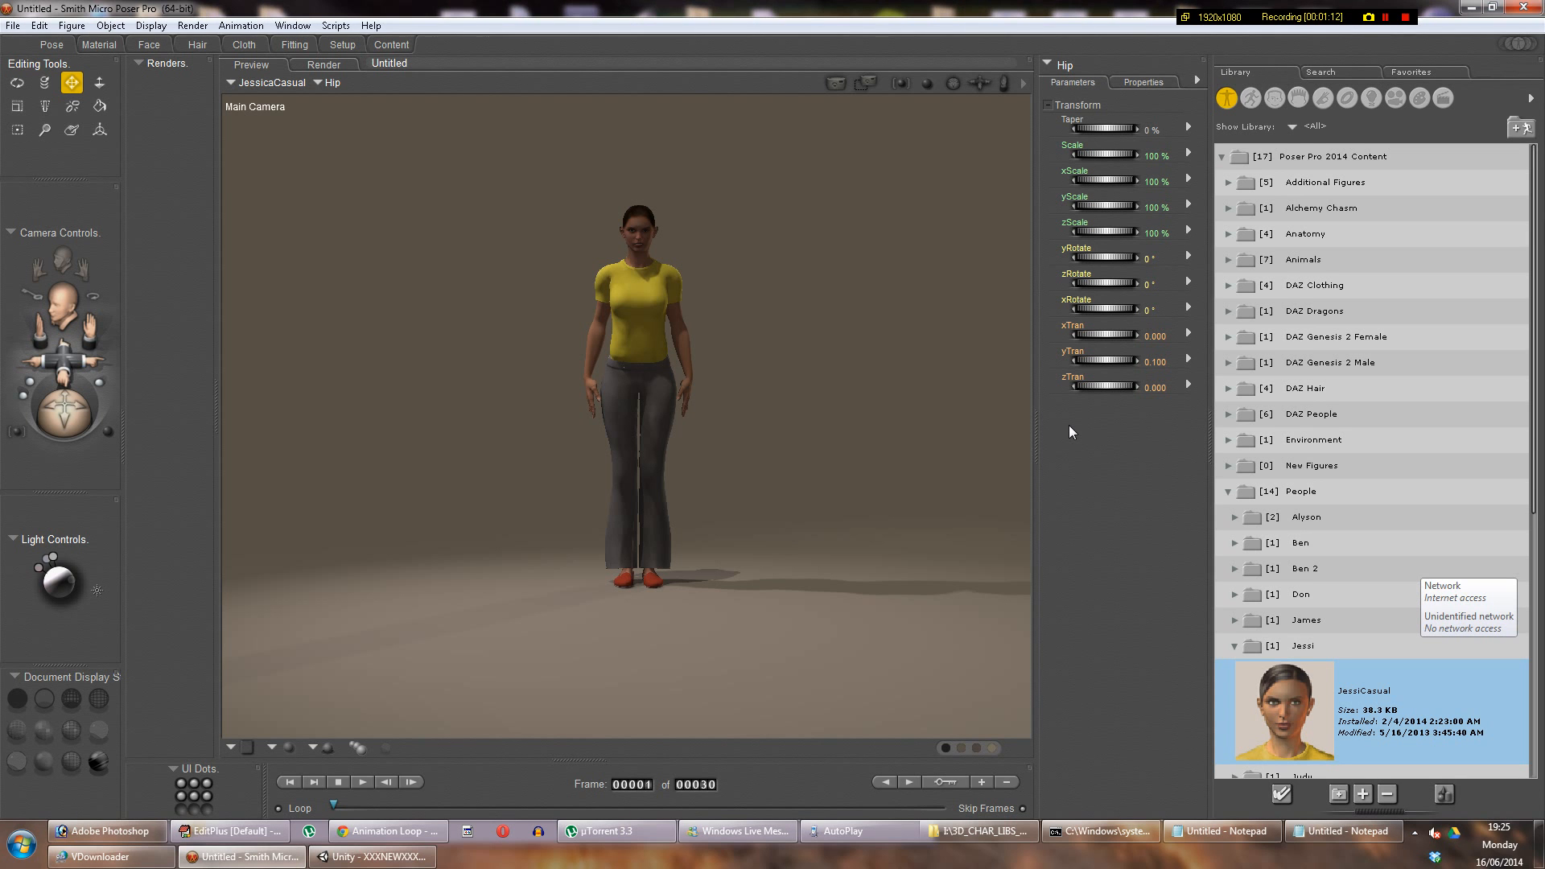
left_click(1471, 7)
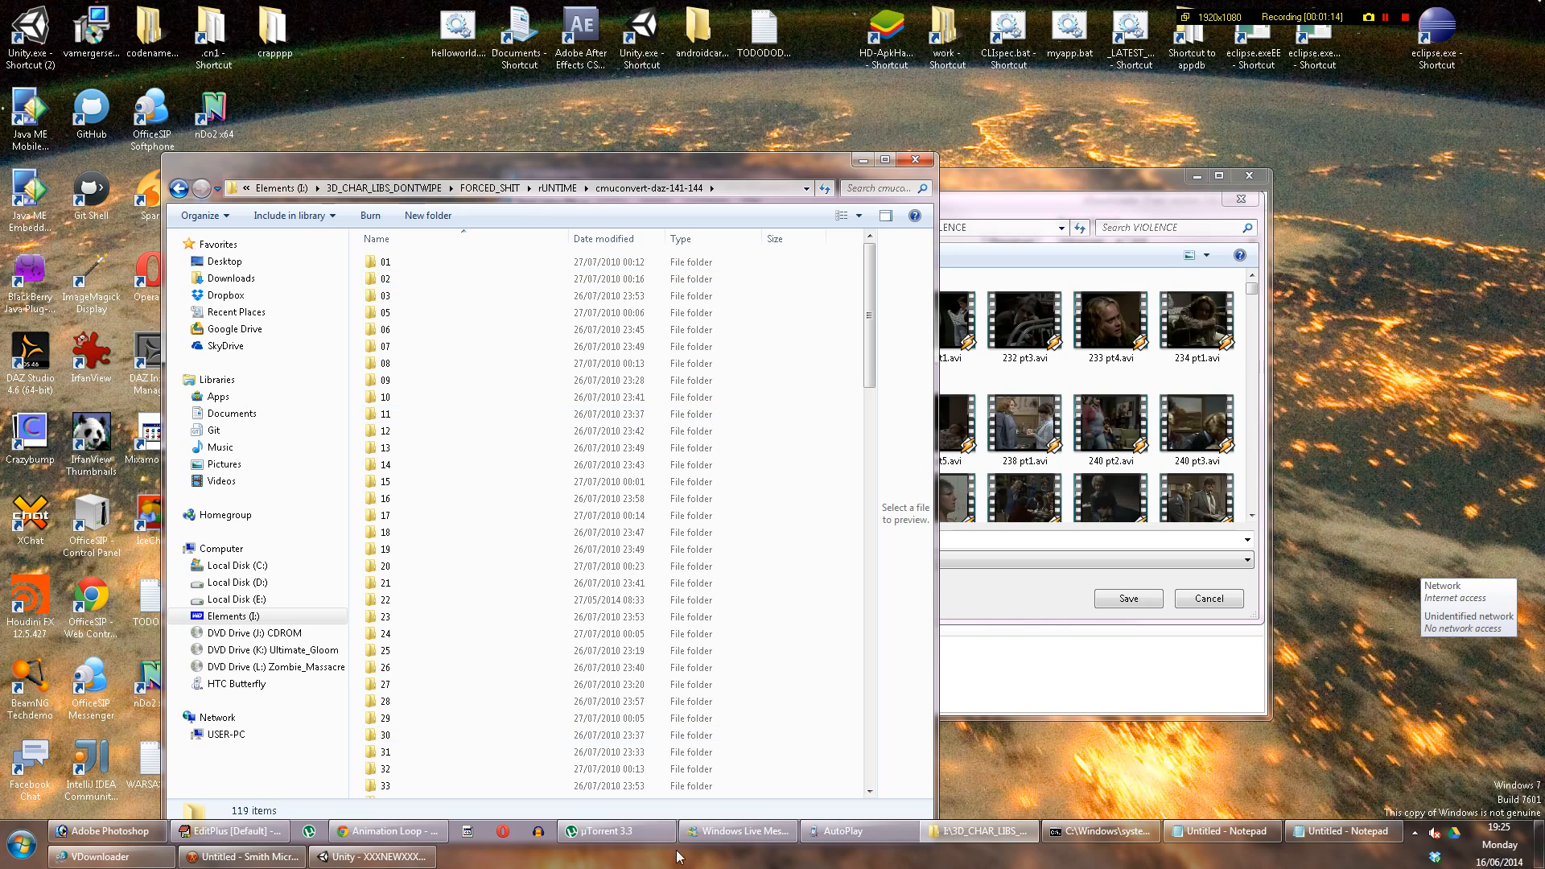
left_click(366, 858)
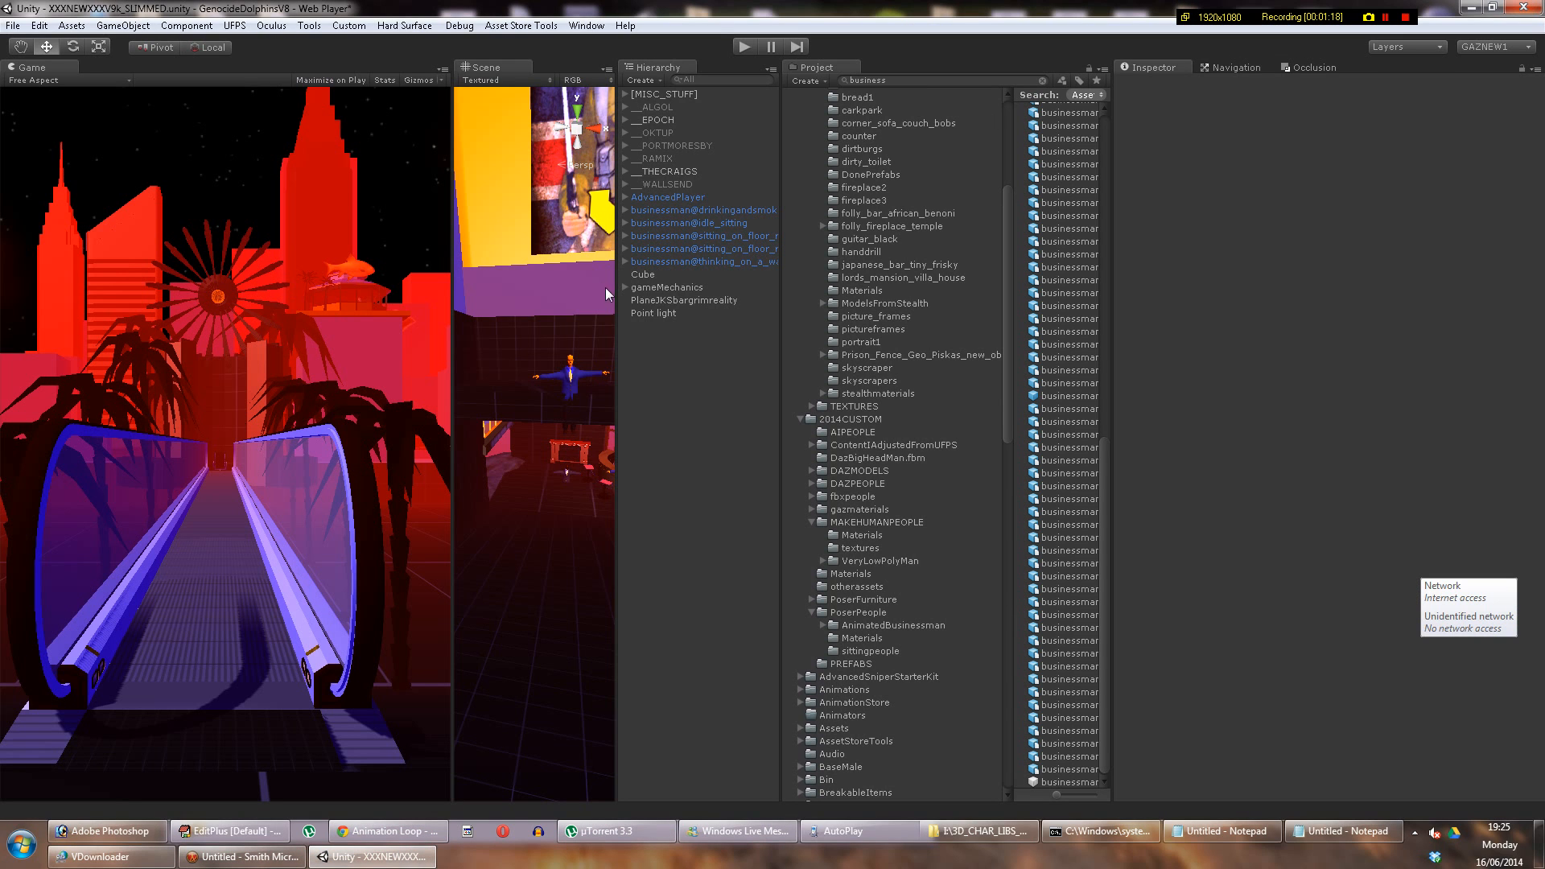
left_click(335, 80)
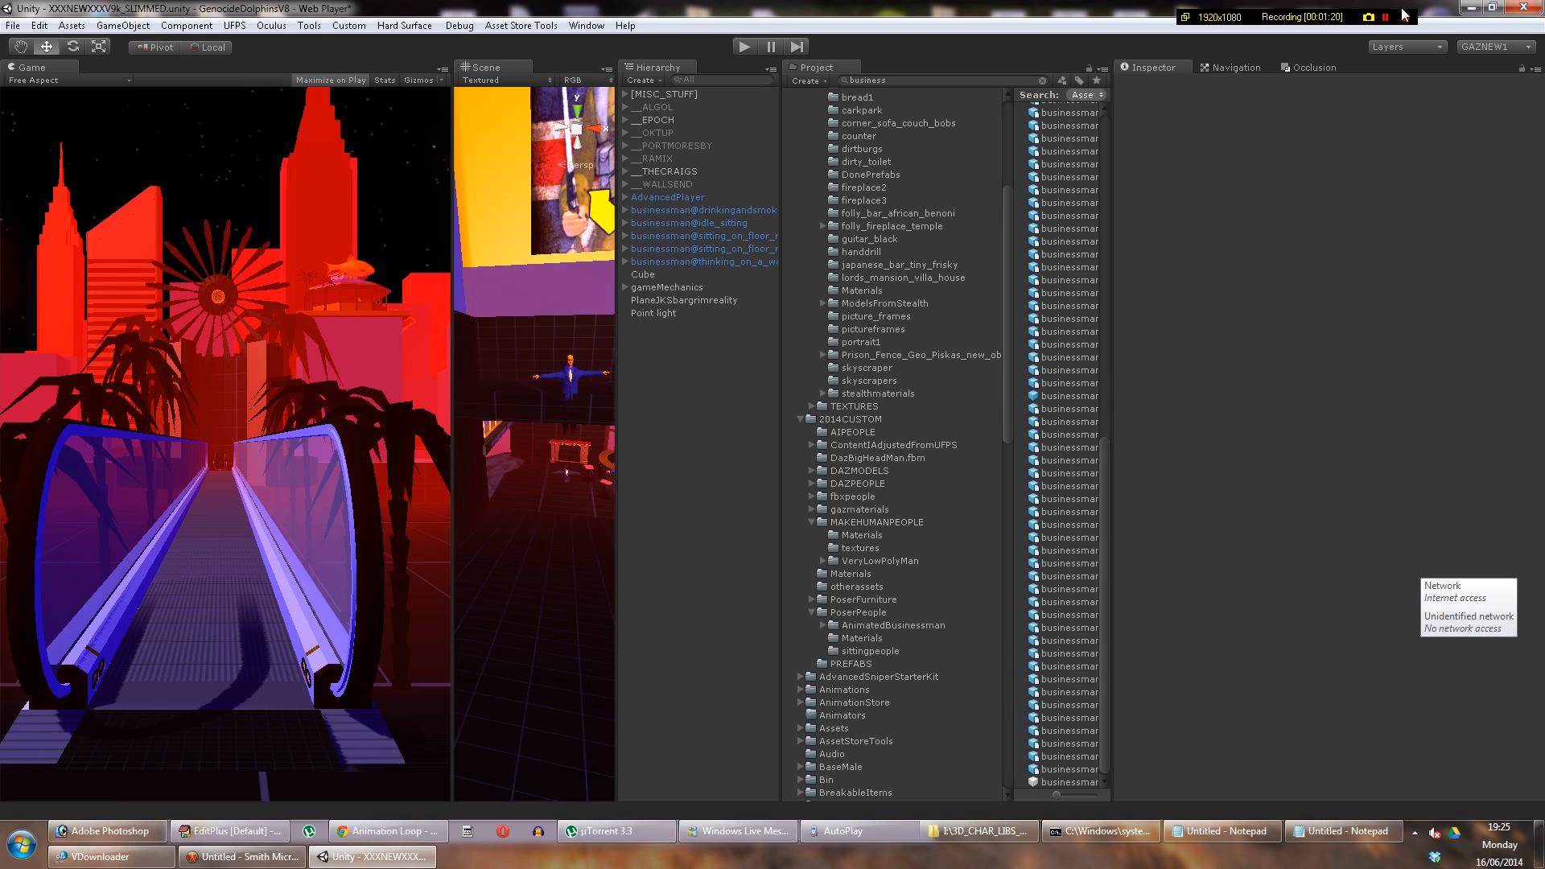
left_click(741, 46)
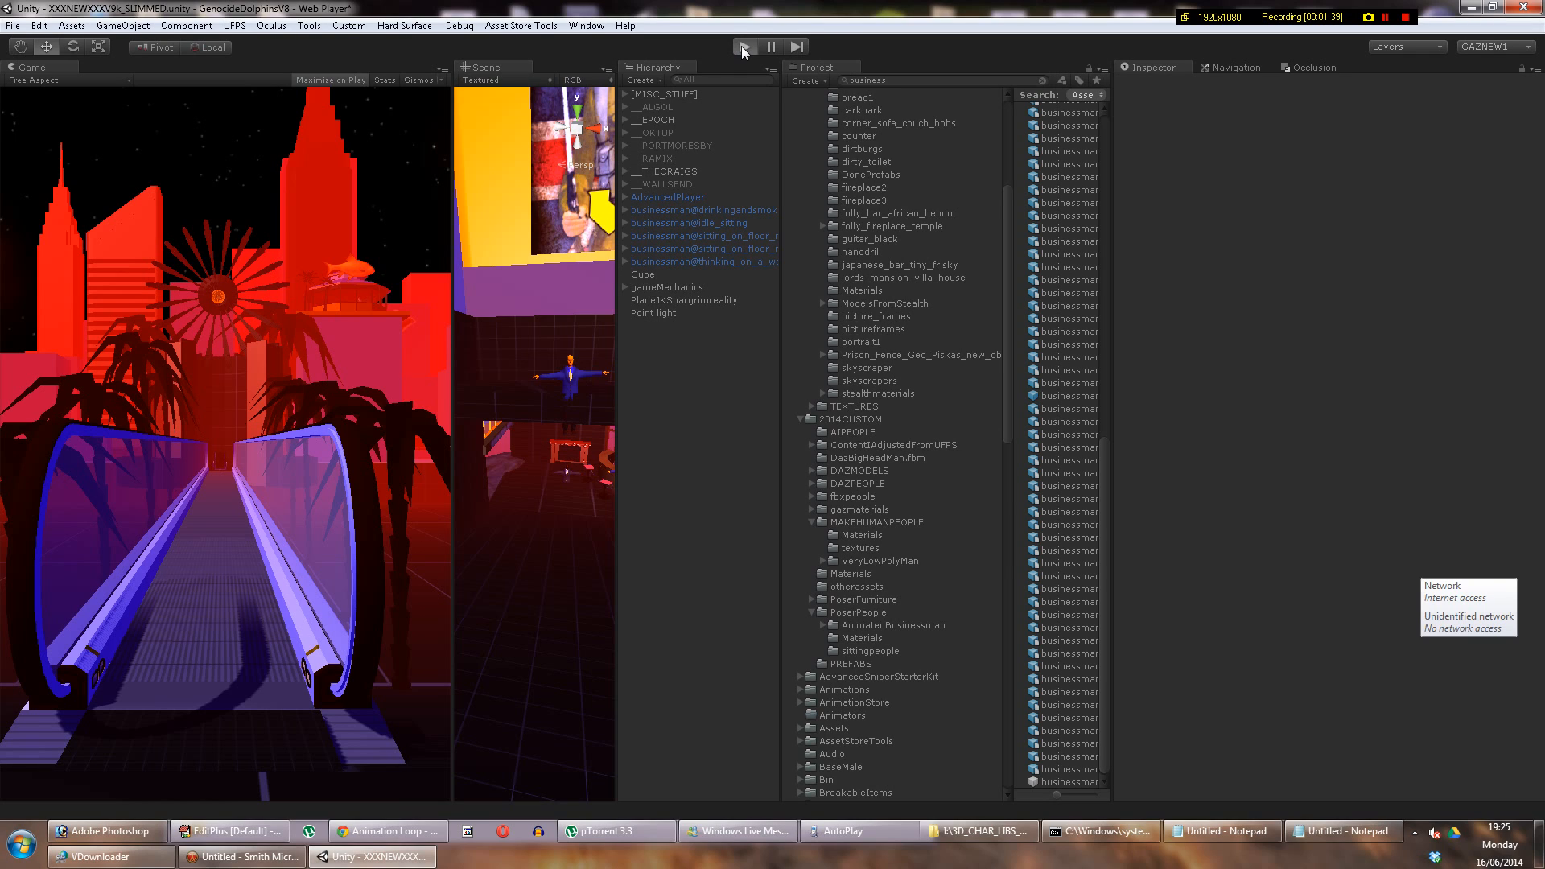
left_click(743, 46)
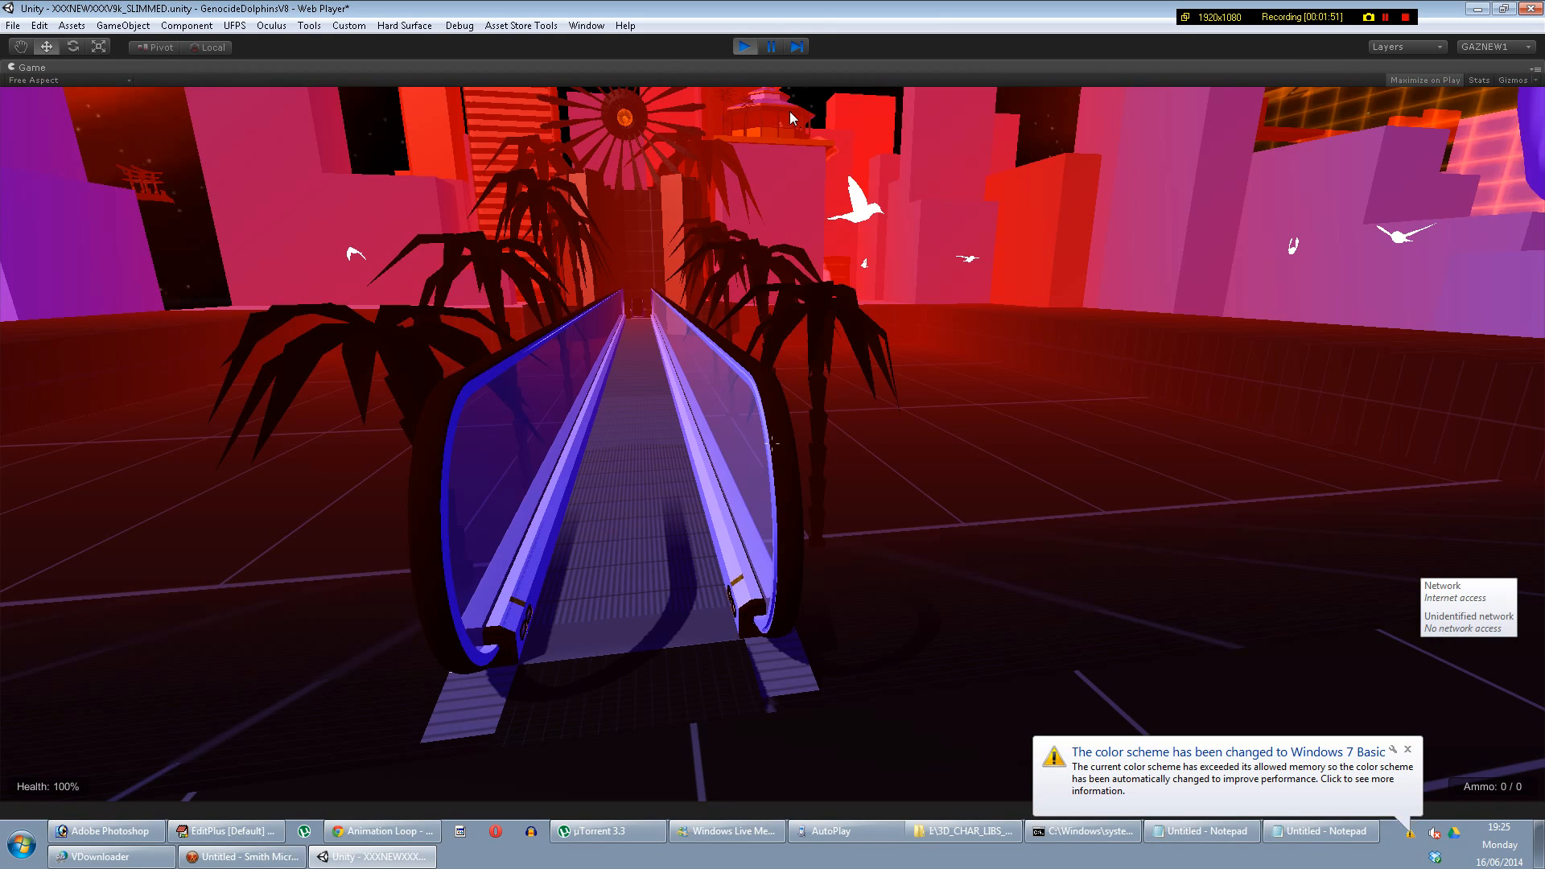
Step: Walk the player across the grid floor to the bar counter beneath the JK poster
left_click(789, 114)
key("w")
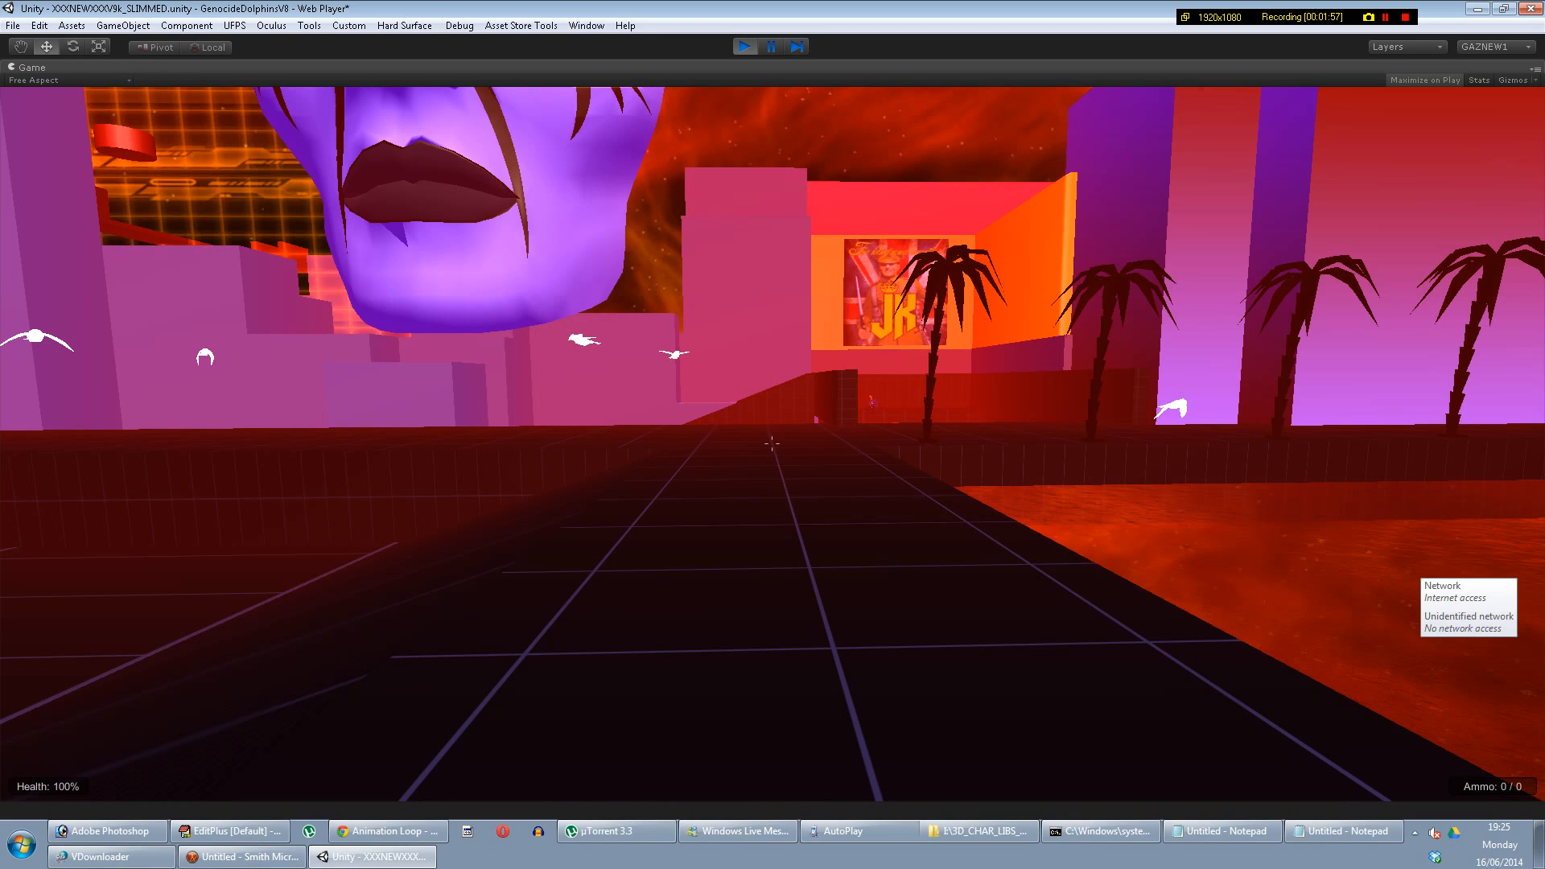
key("w")
key("w")
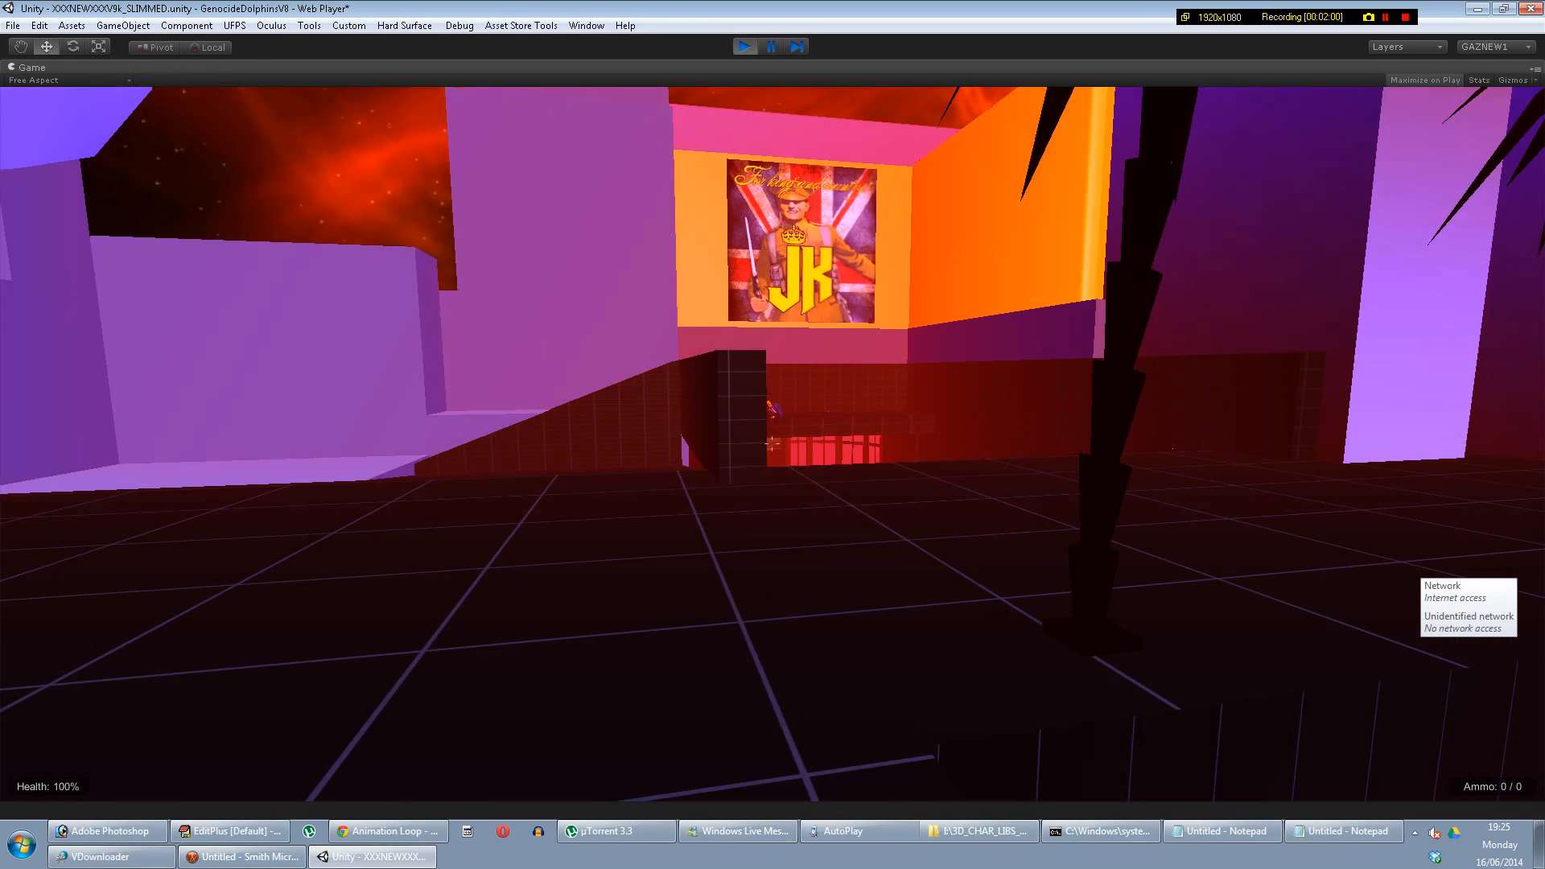
key("w")
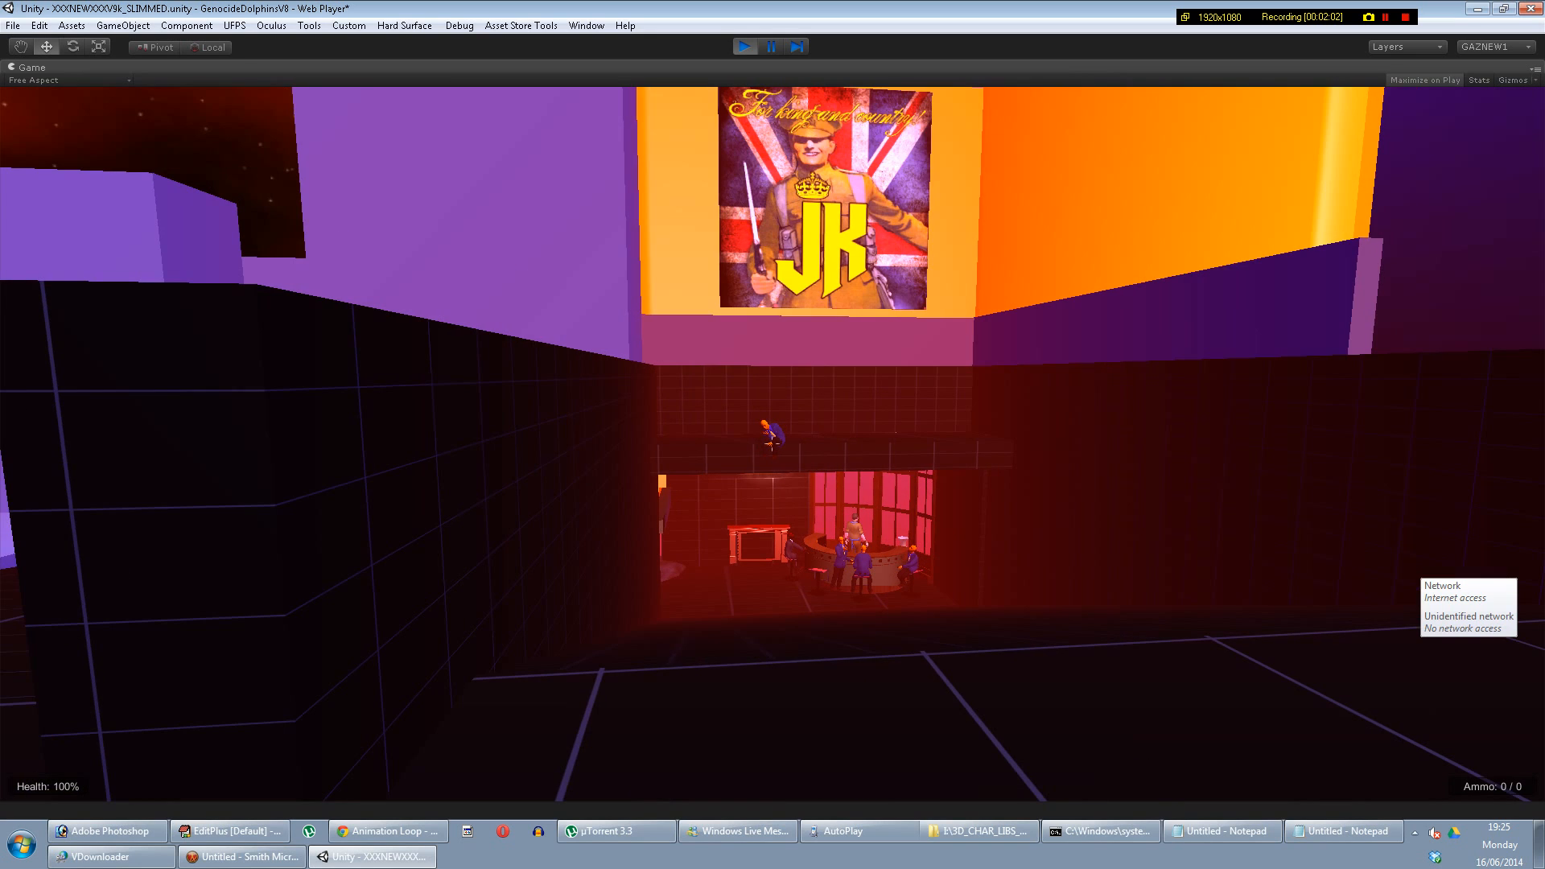
key("w")
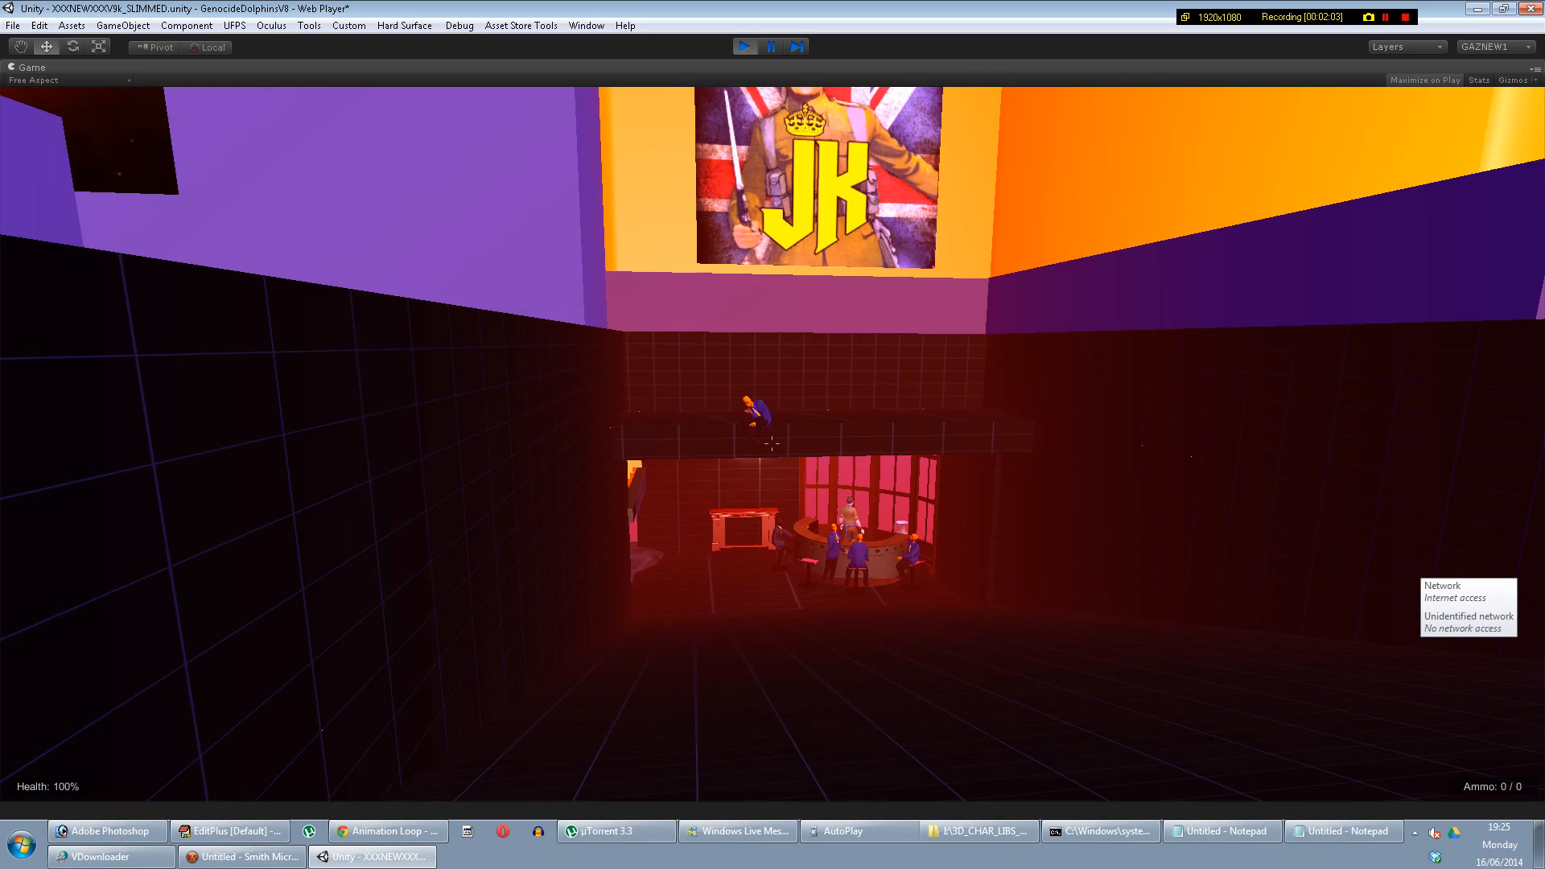
key("w")
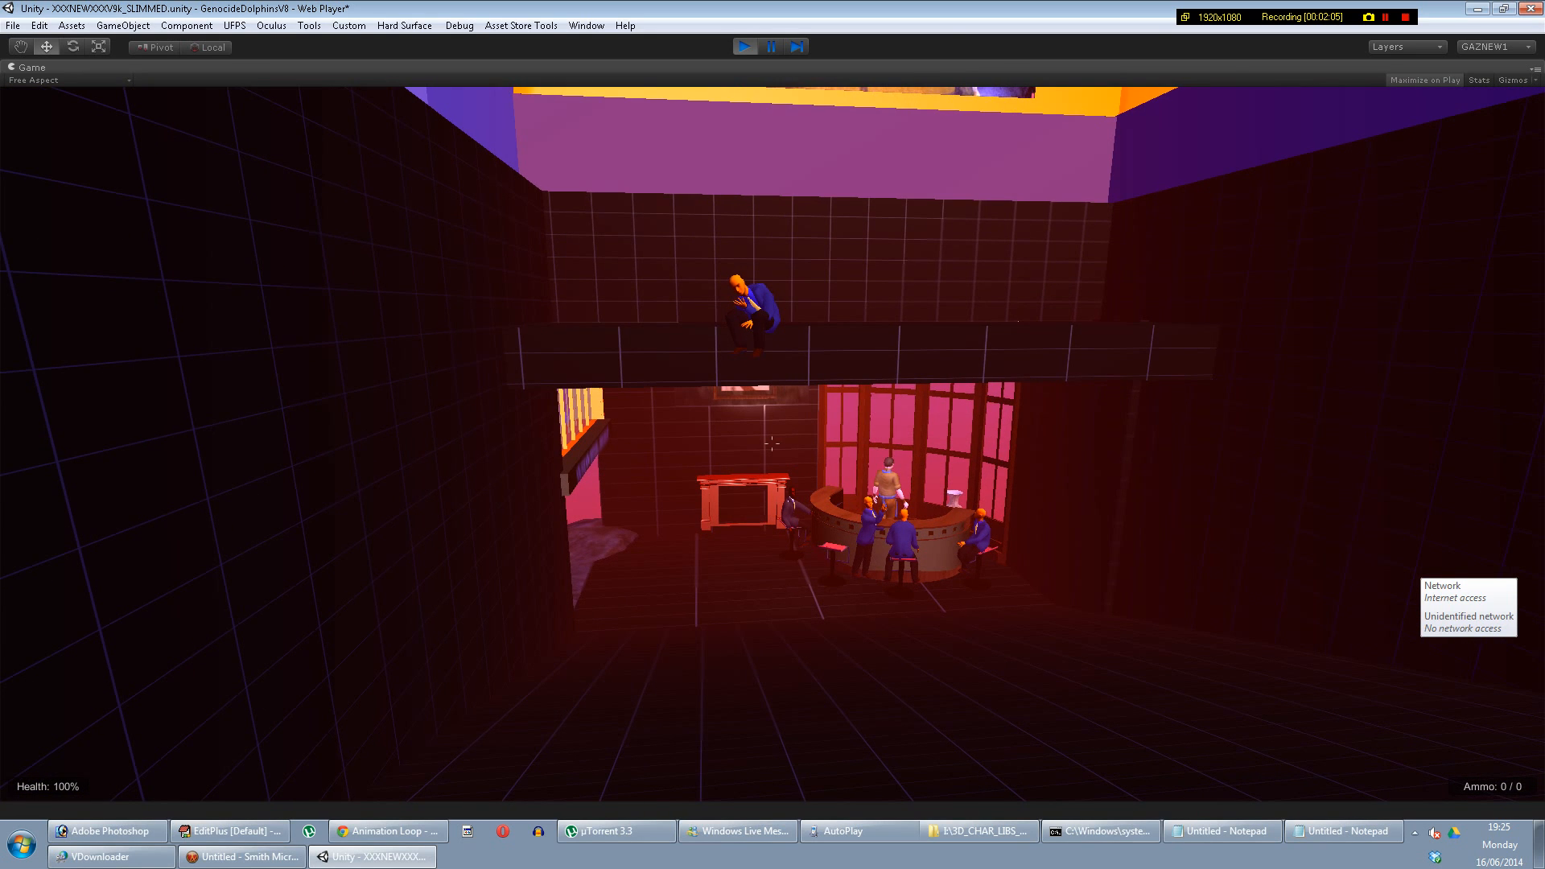
key("w")
key("w")
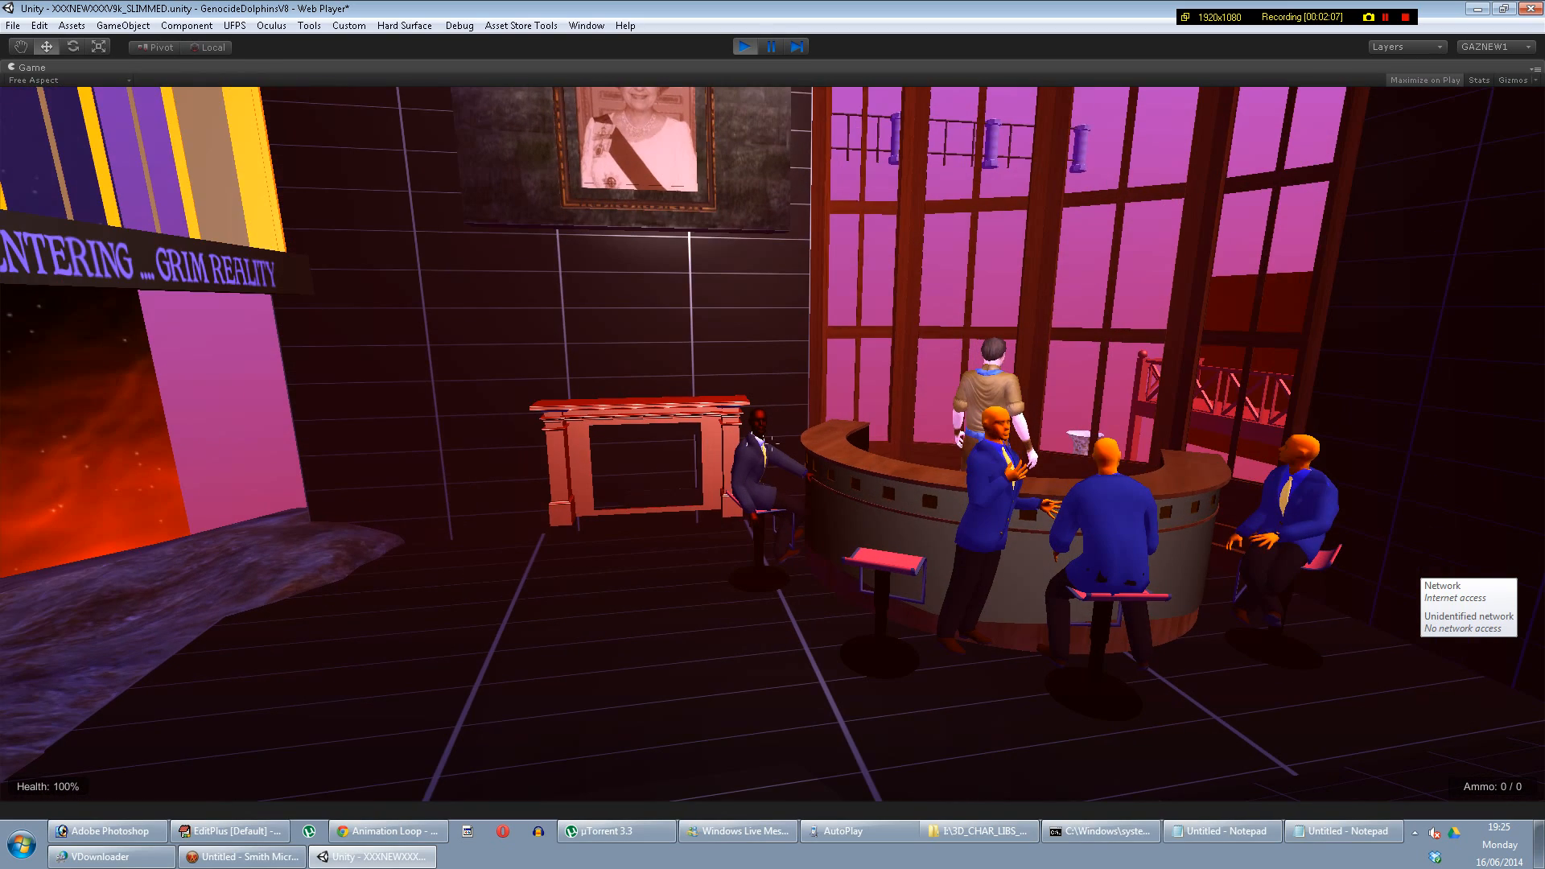
key("w")
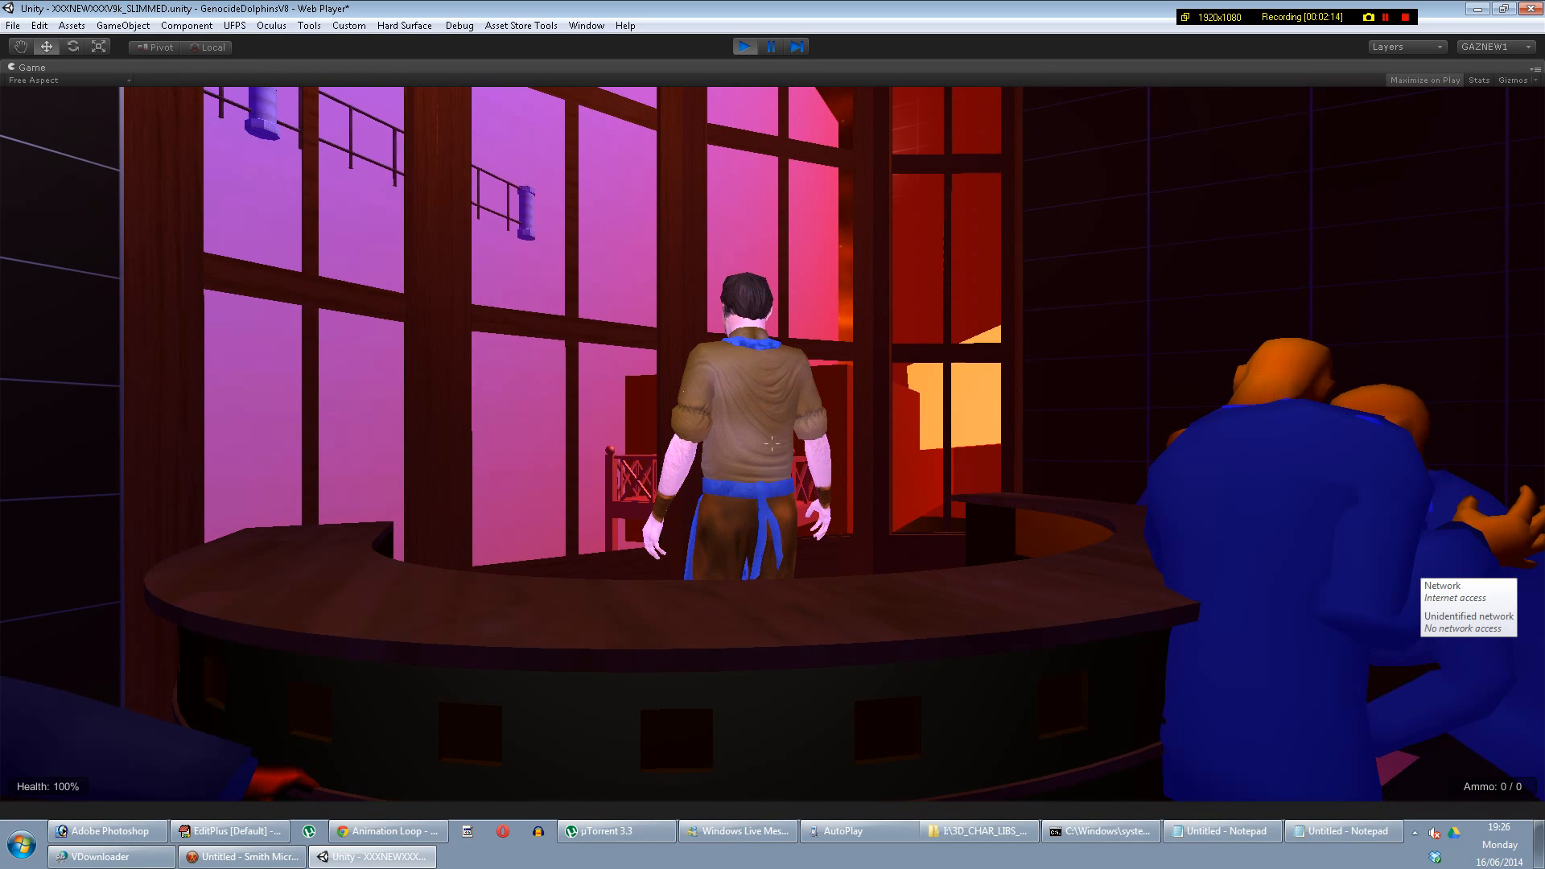
Step: Walk around the bar and examine the animated businessmen and the barman from several sides
key("s")
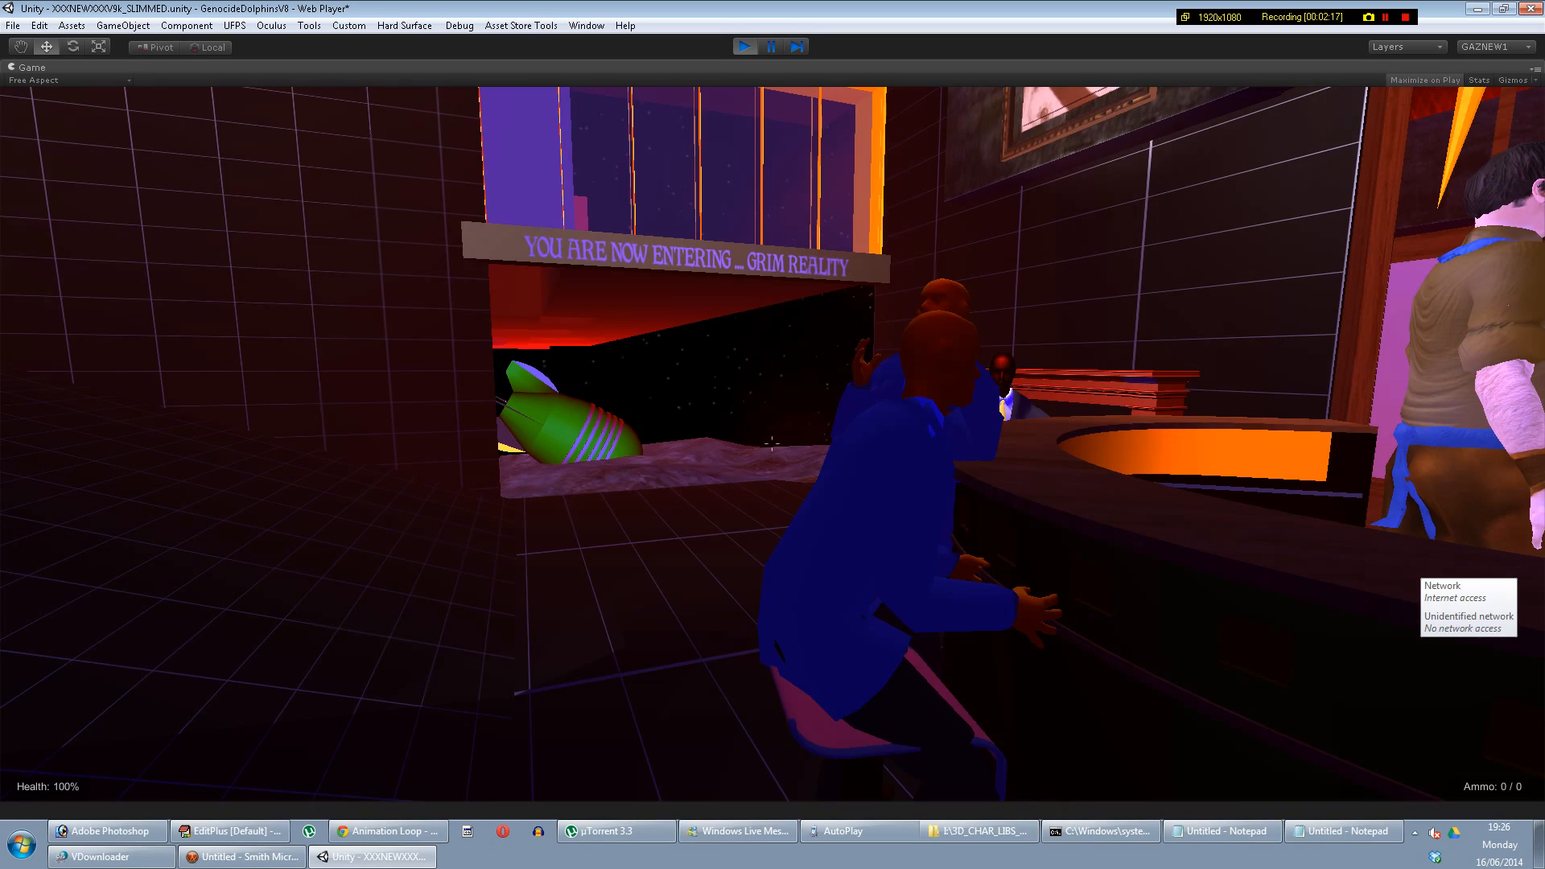
key("w")
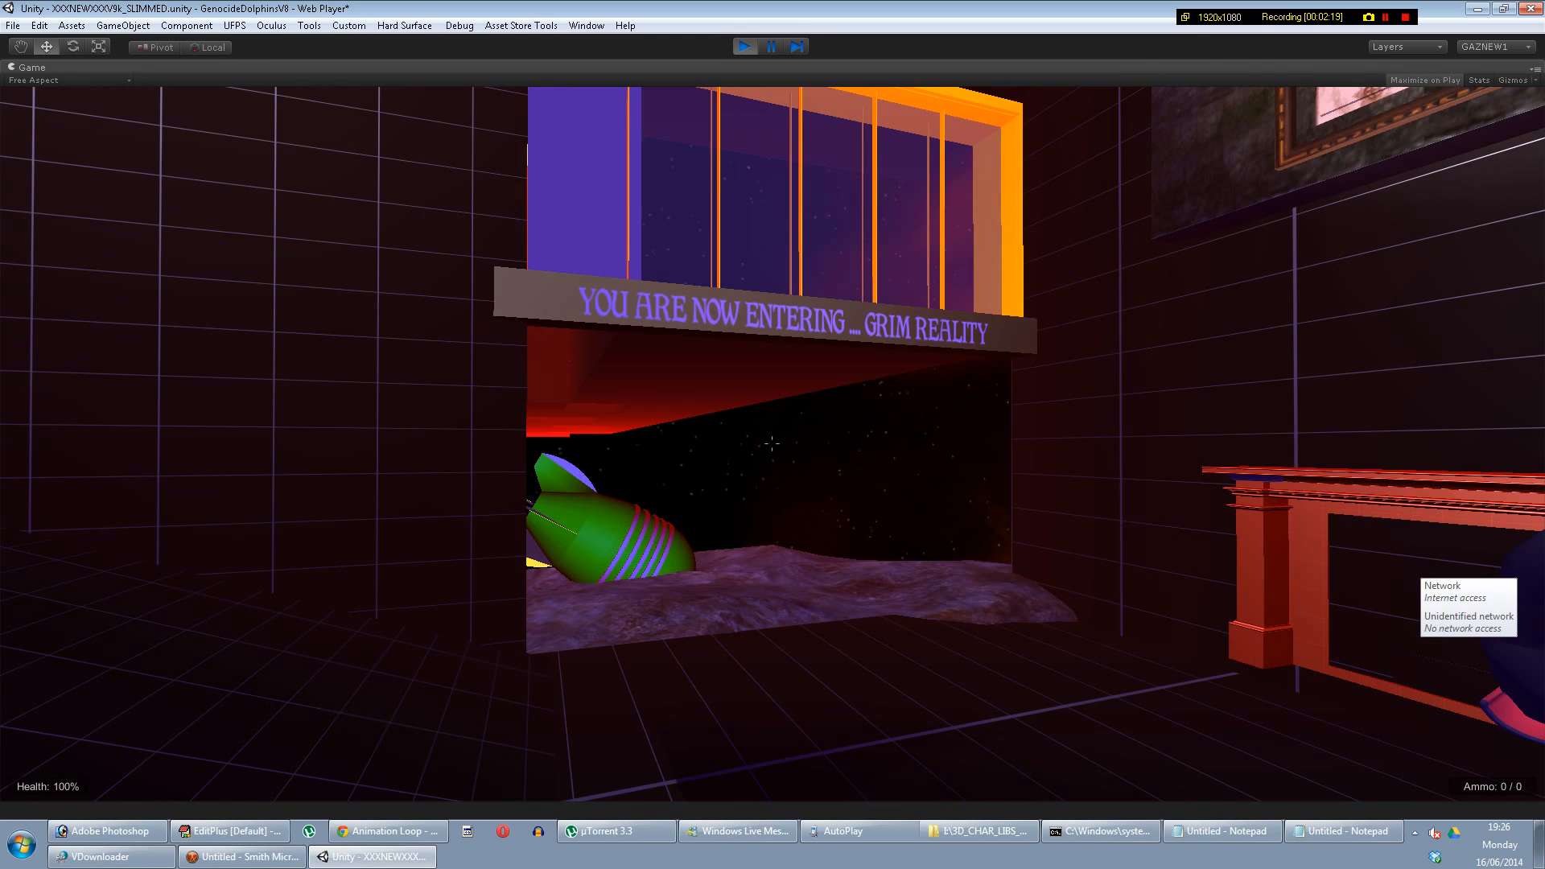
key("w")
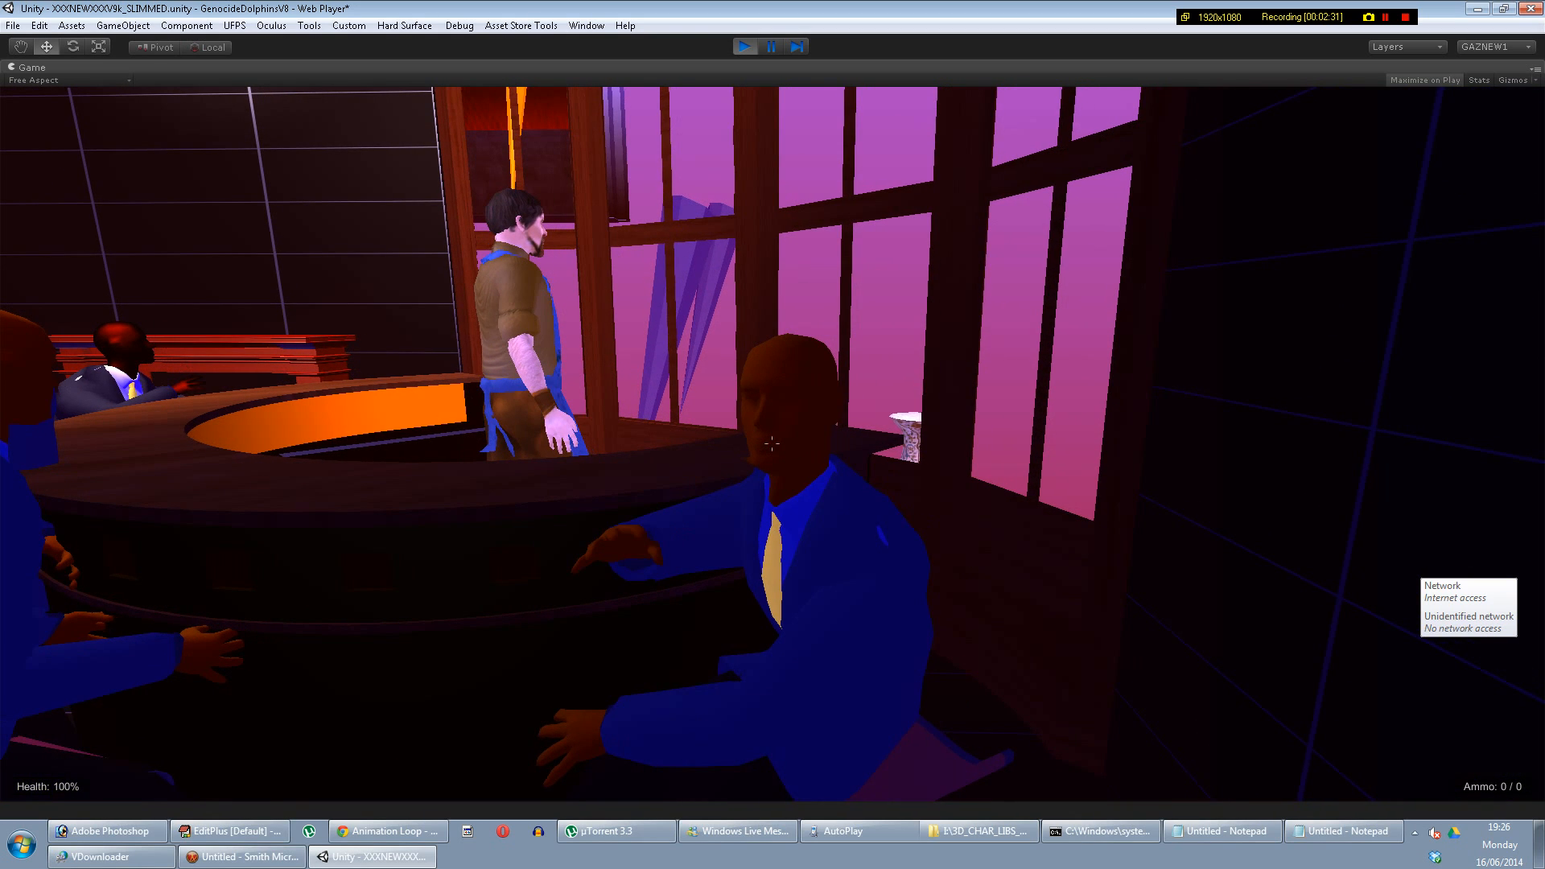
key("a")
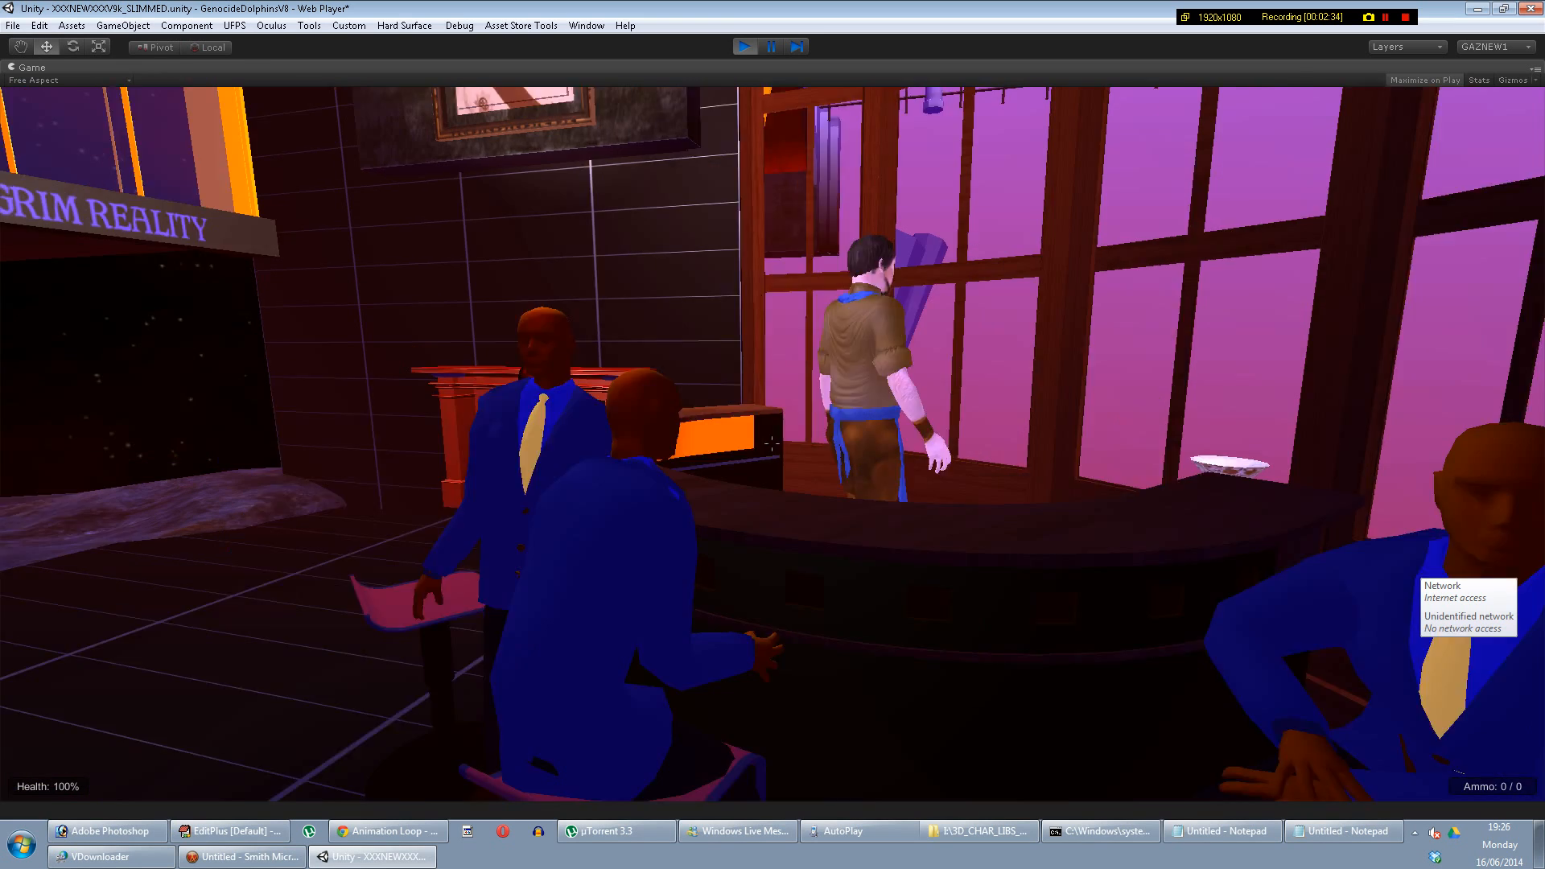
key("w")
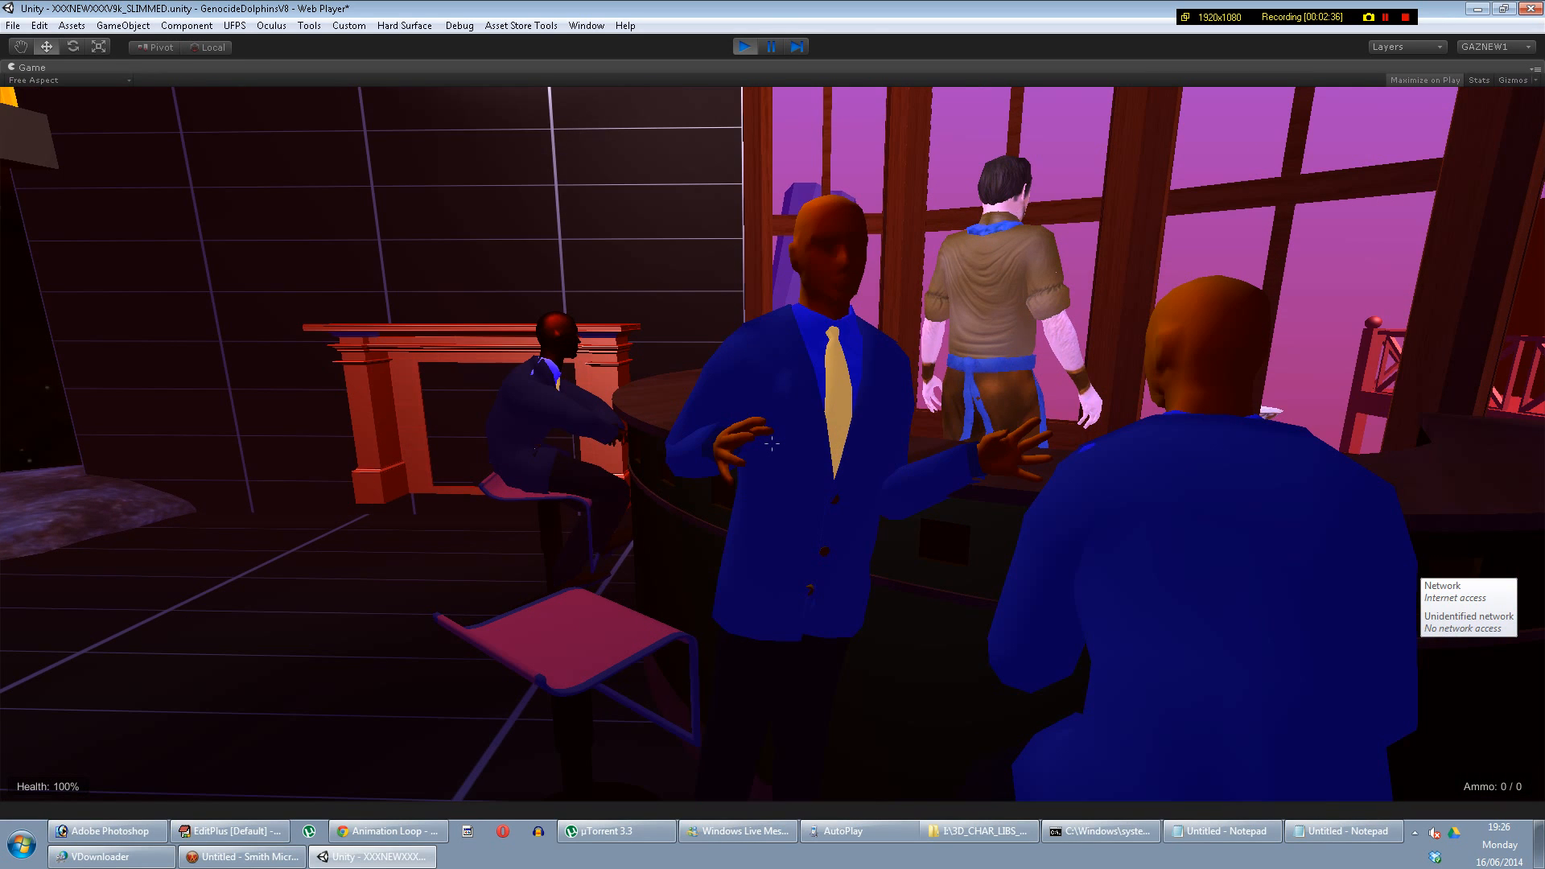
key("a")
key("w")
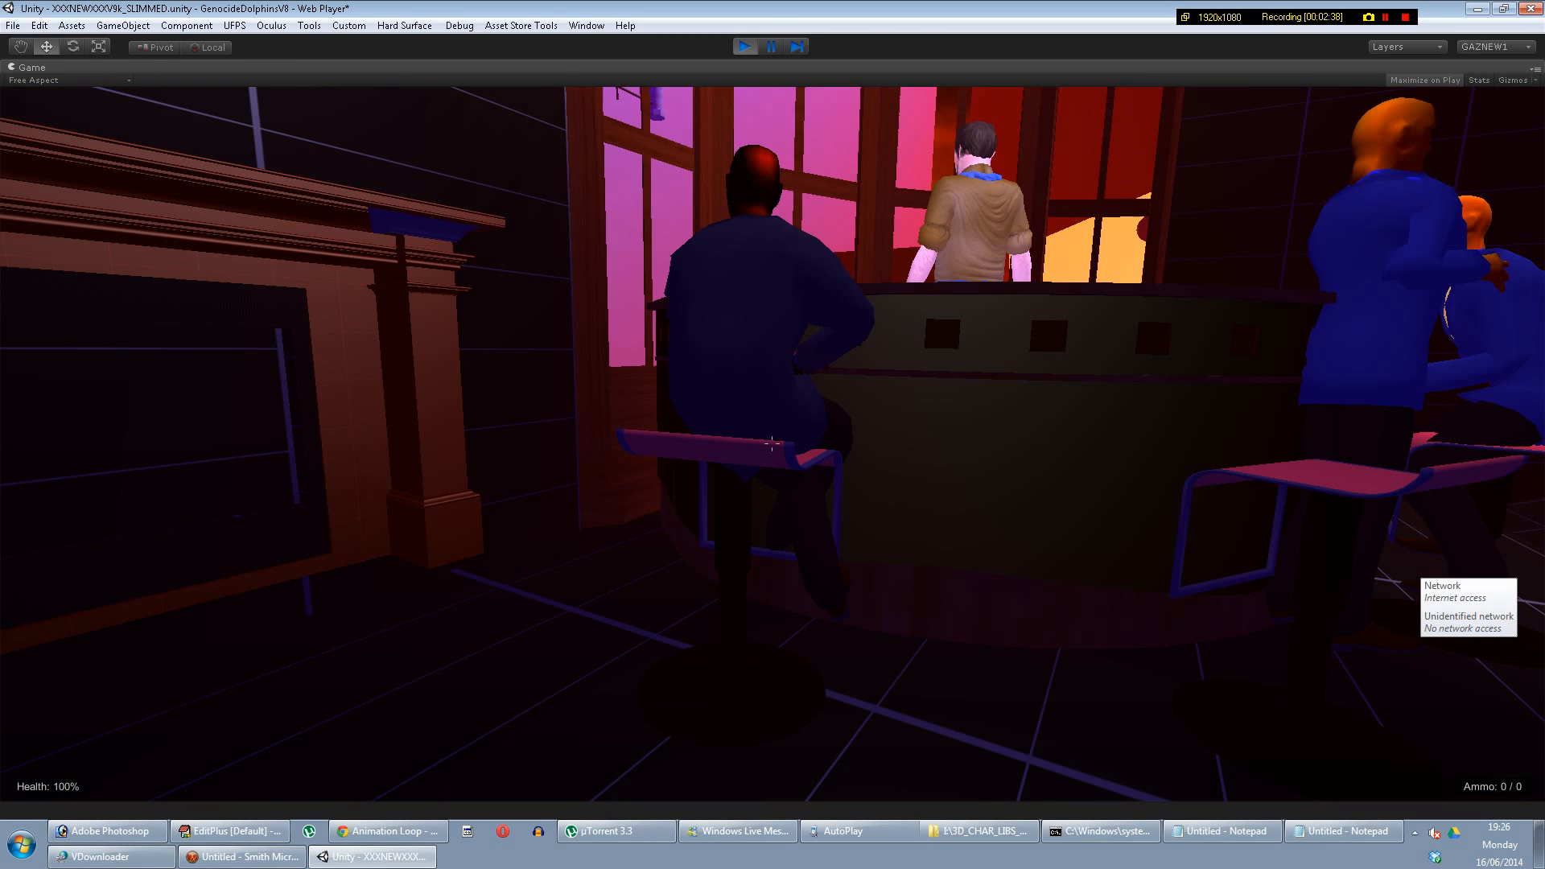
key("s")
key("w")
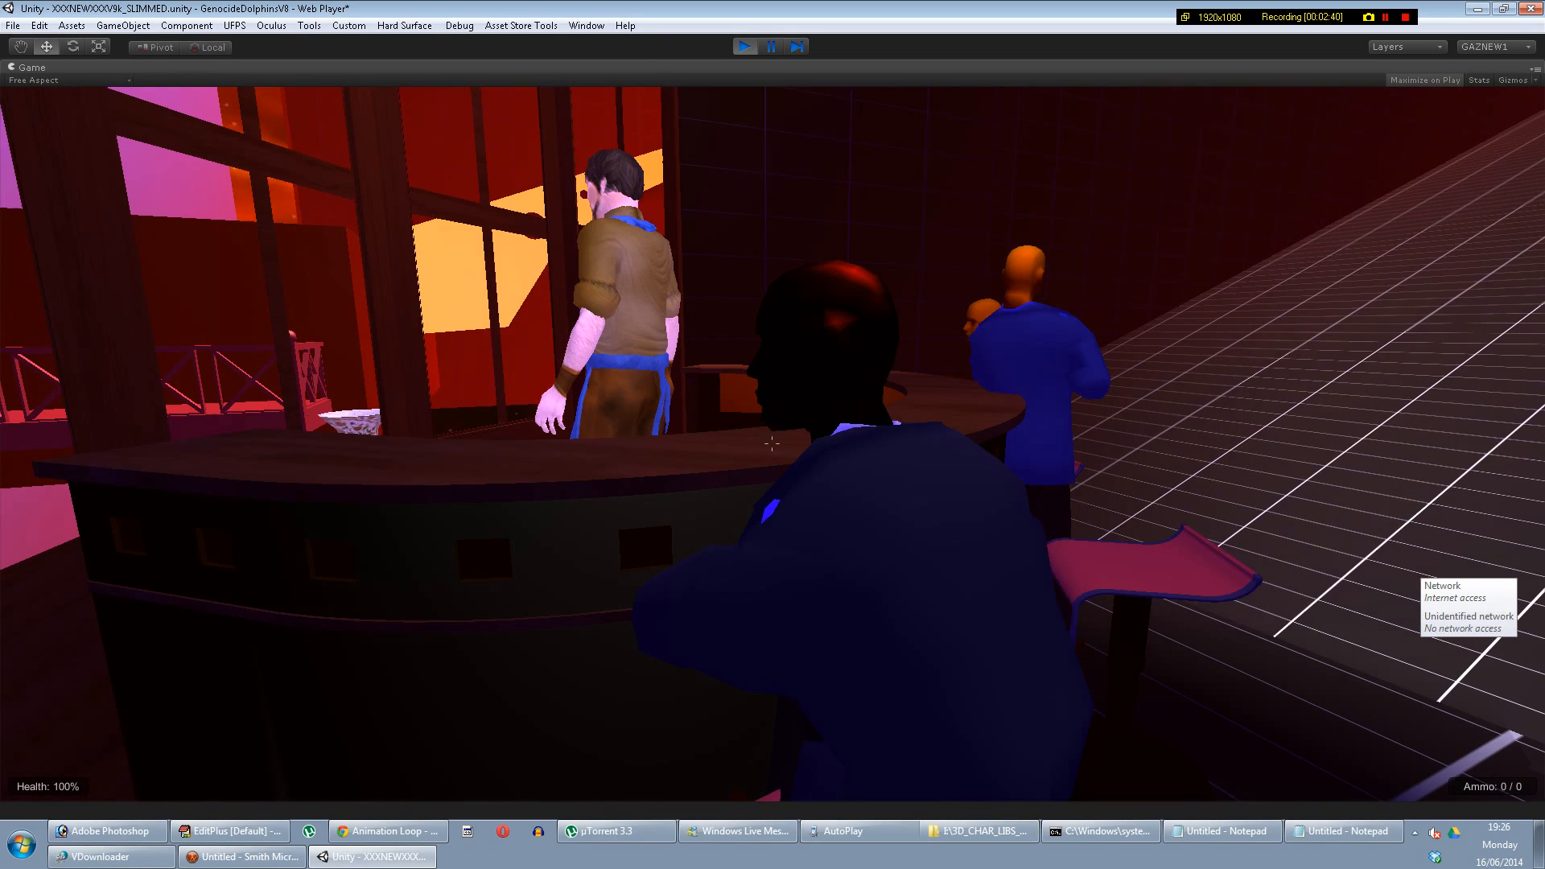
Step: Examine the businessman seated at the fireplace end of the bar, viewing him with the barman from several distances
key("s")
key("w")
key("s")
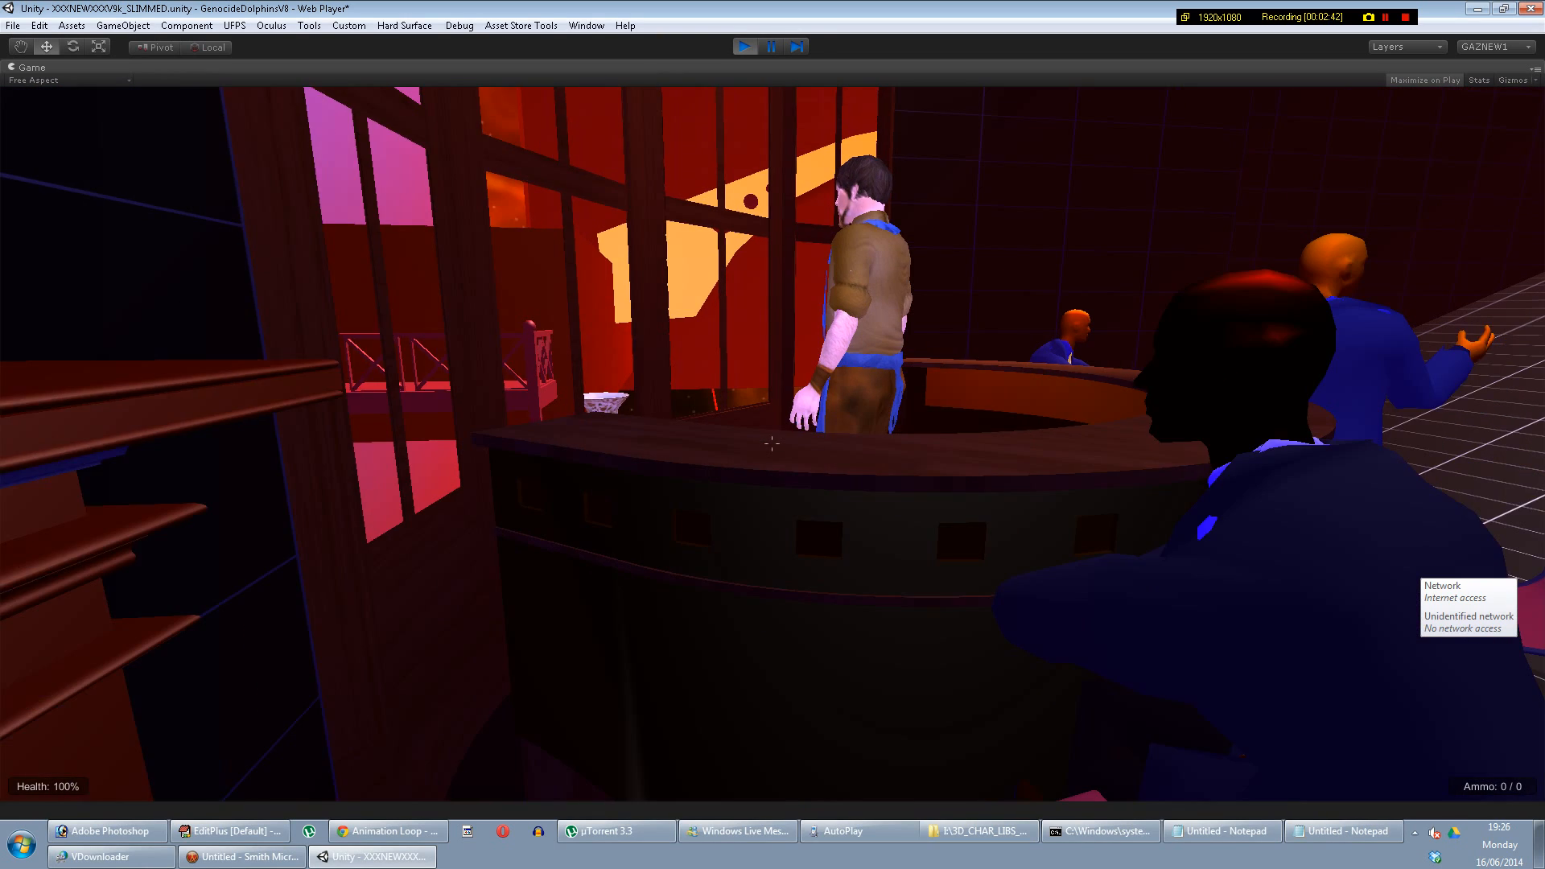
key("s")
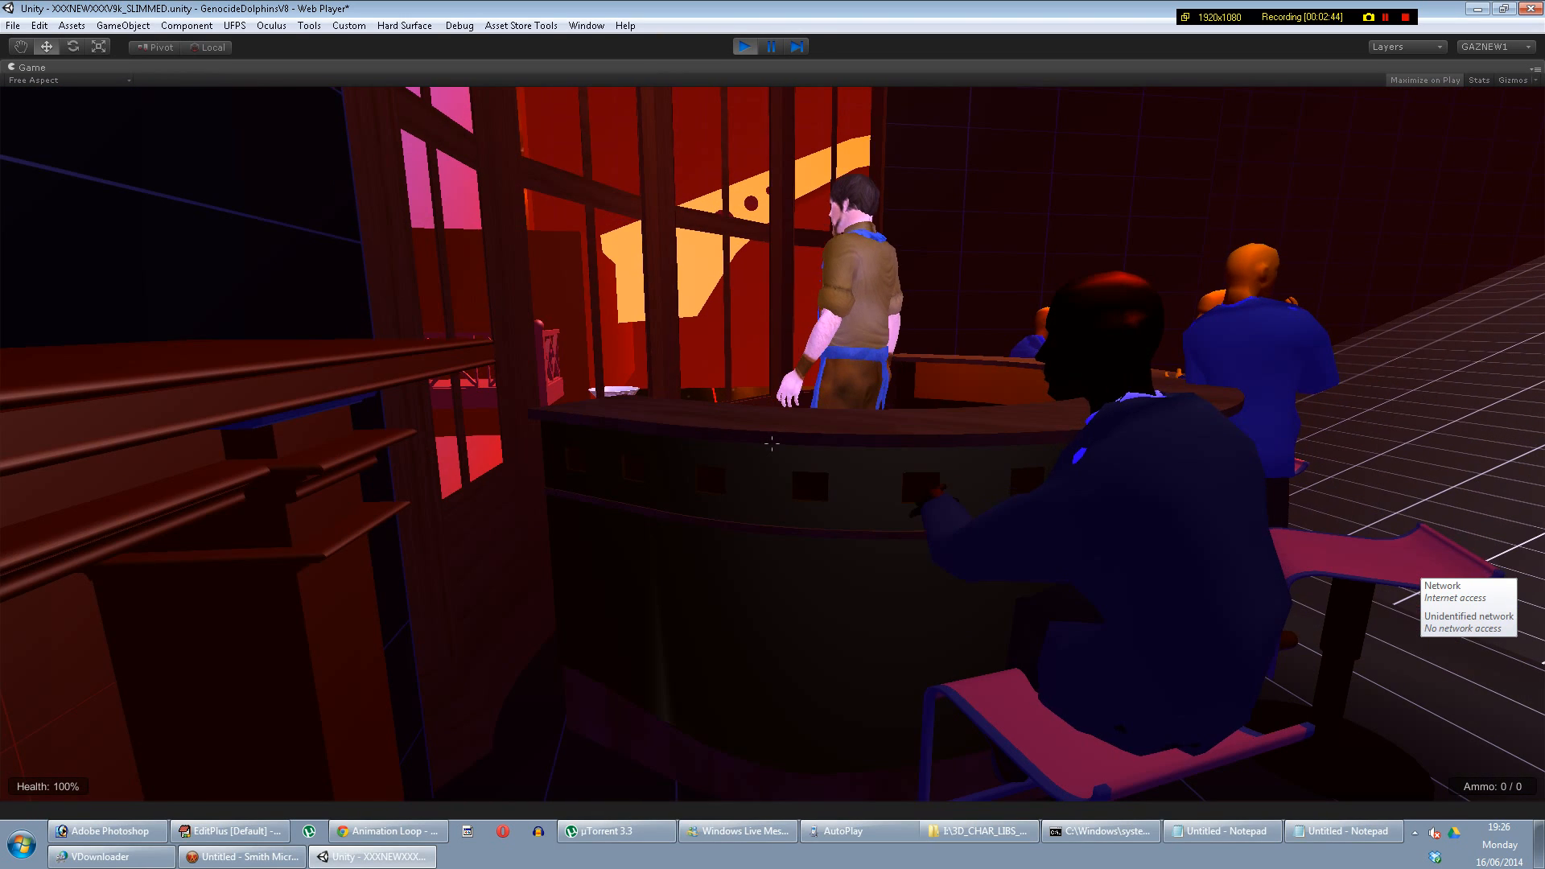
key("d")
key("a")
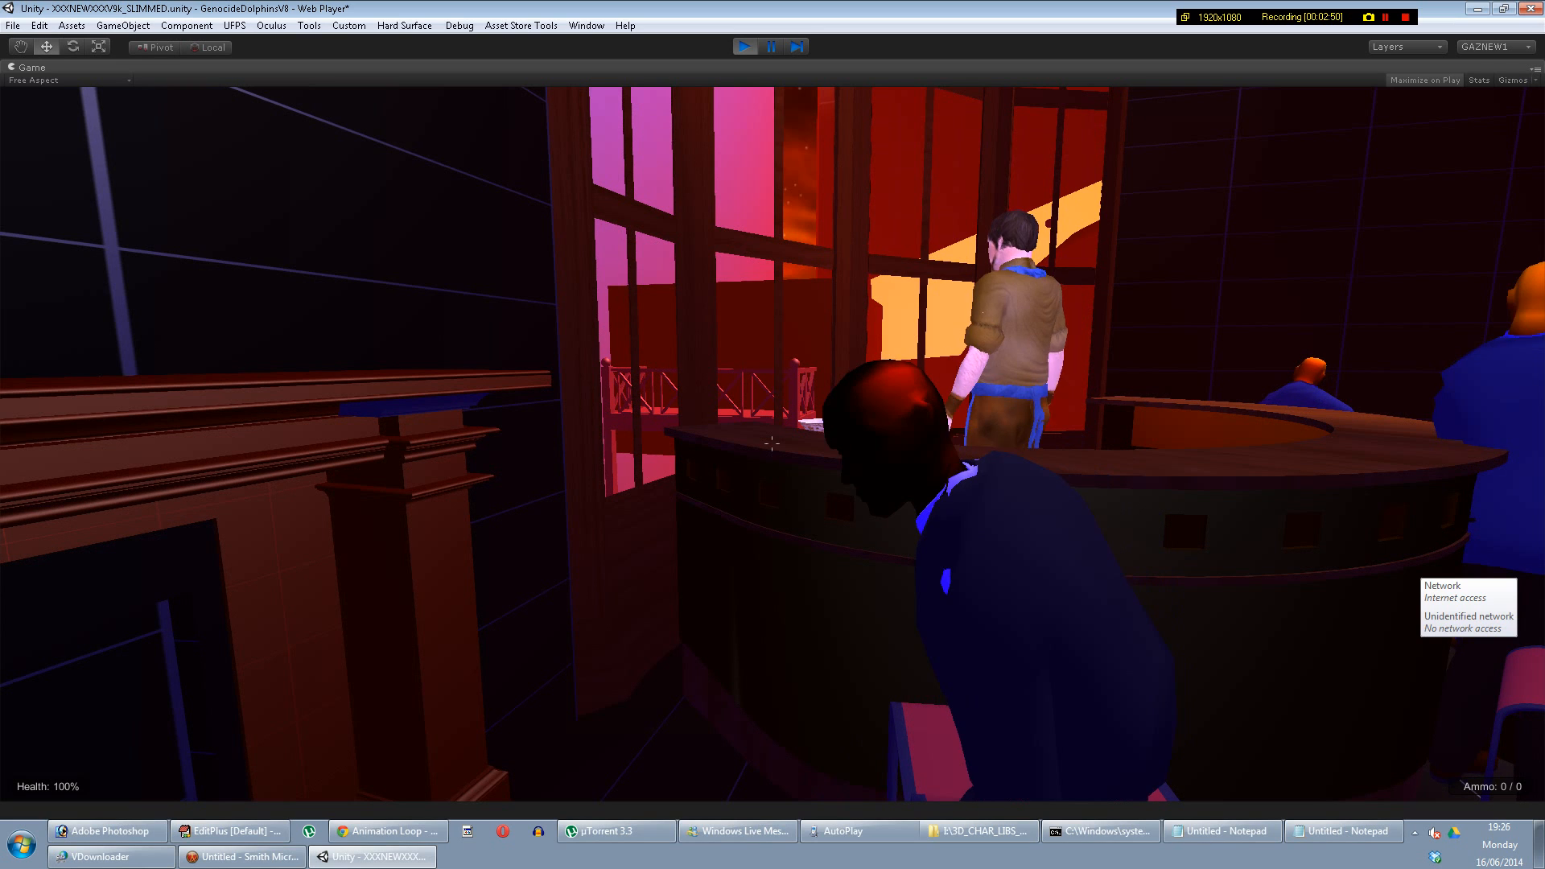
key("s")
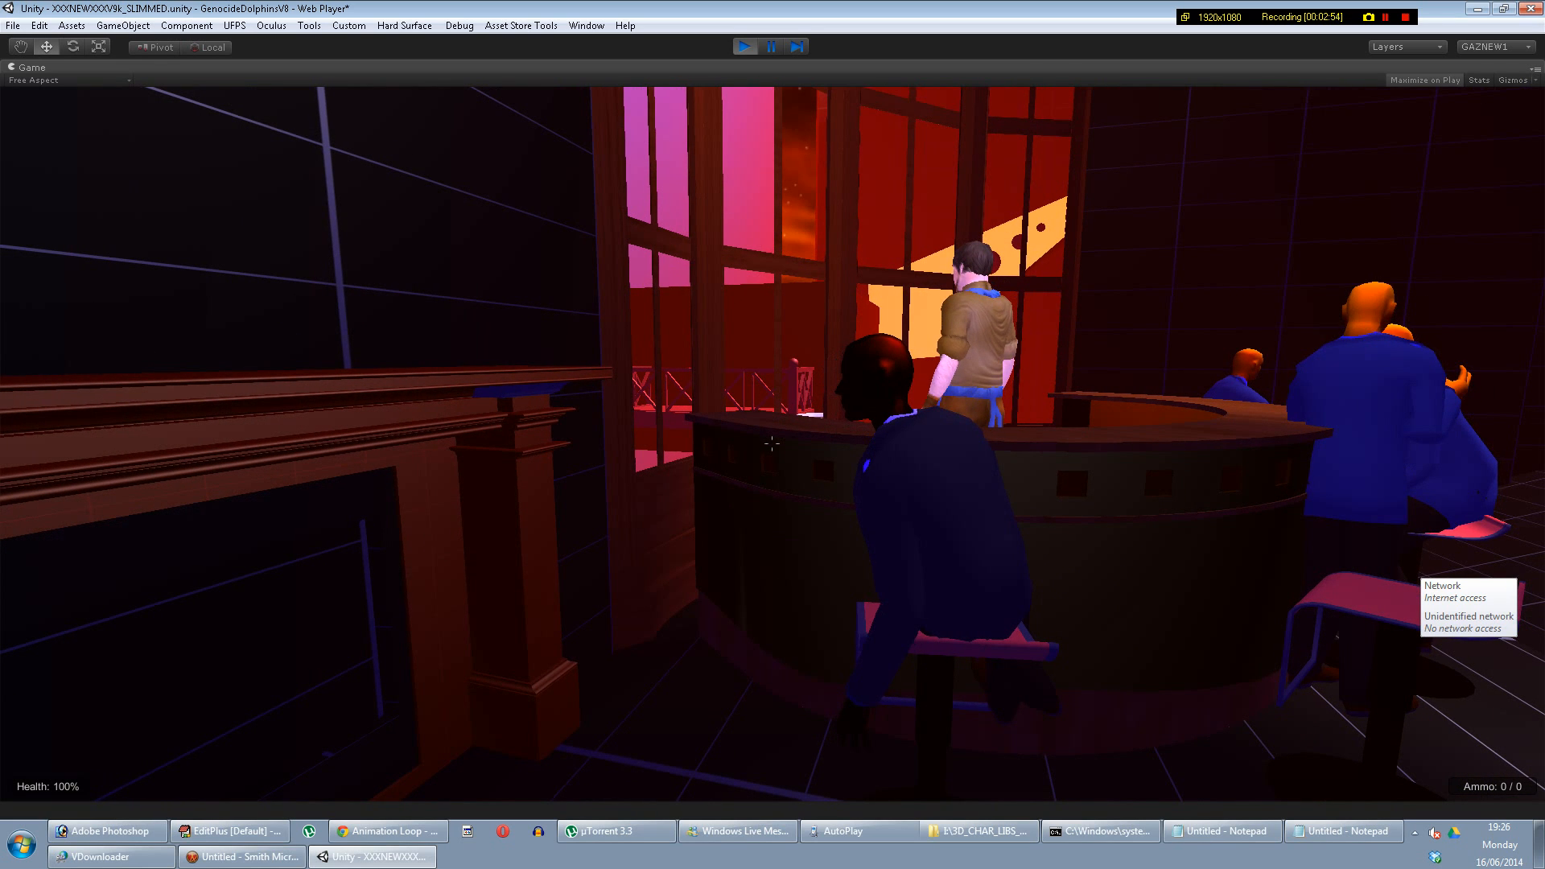
key("w")
key("w")
key("s")
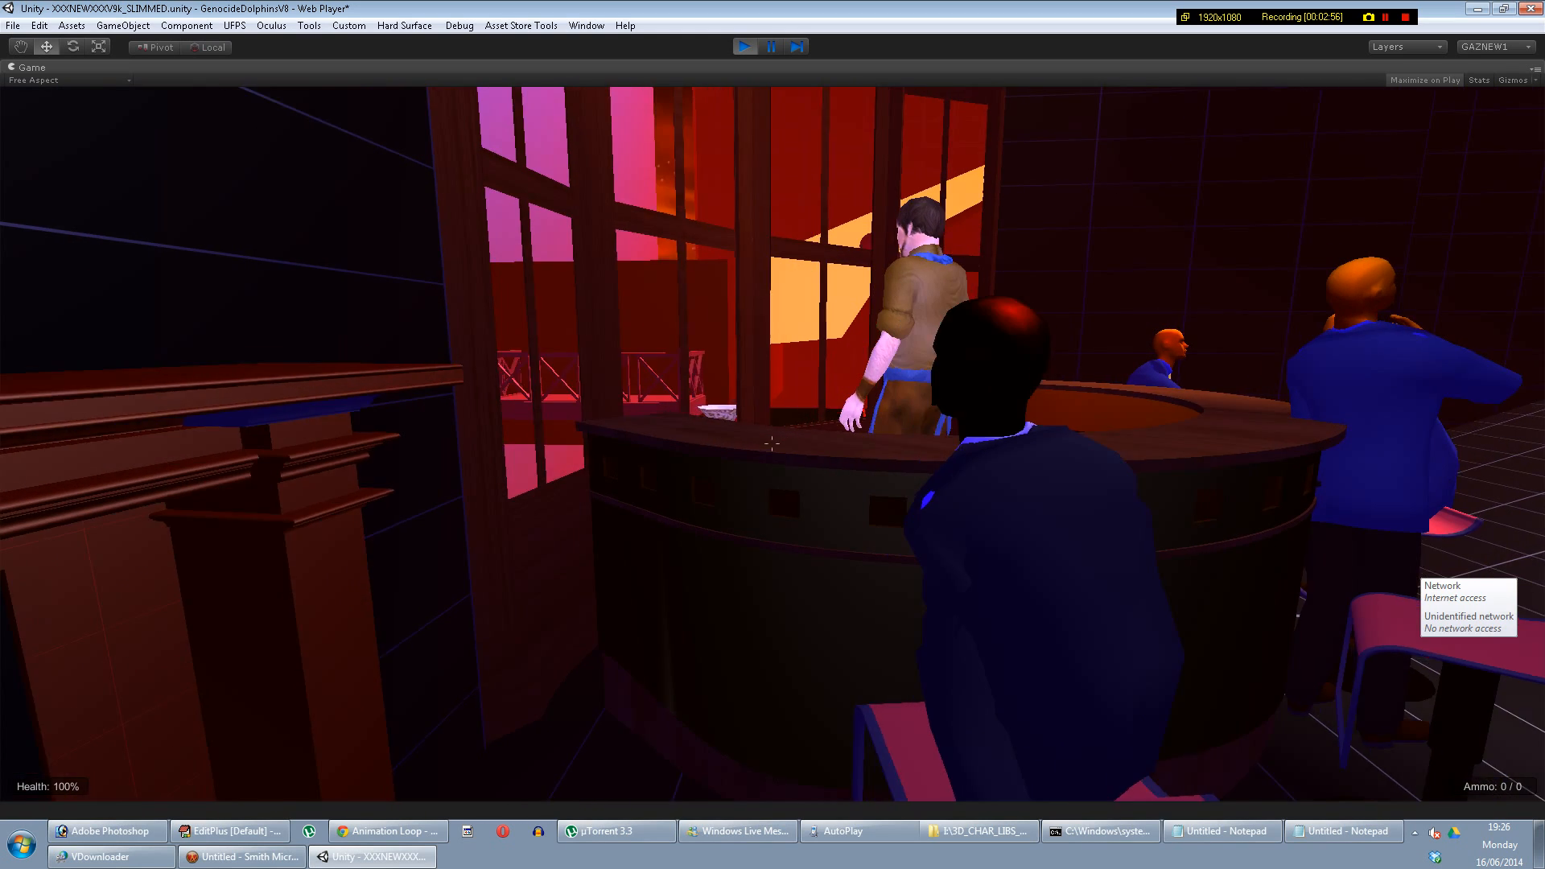
Step: Move in close behind the businessman seated beside the fireplace and circle him to inspect his animation
key("w")
key("d")
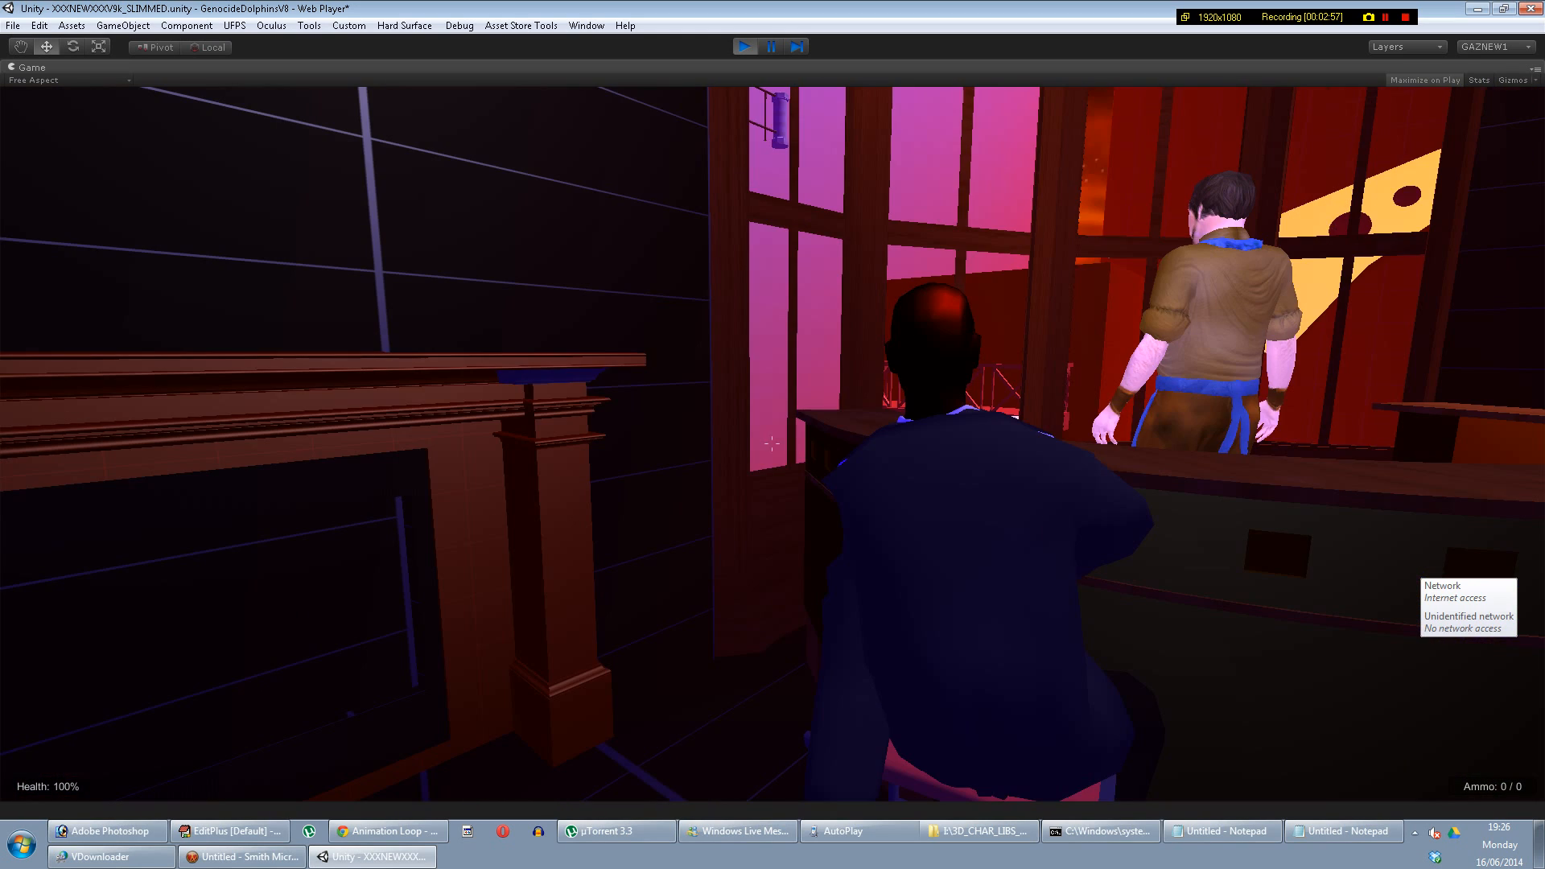
key("w")
key("d")
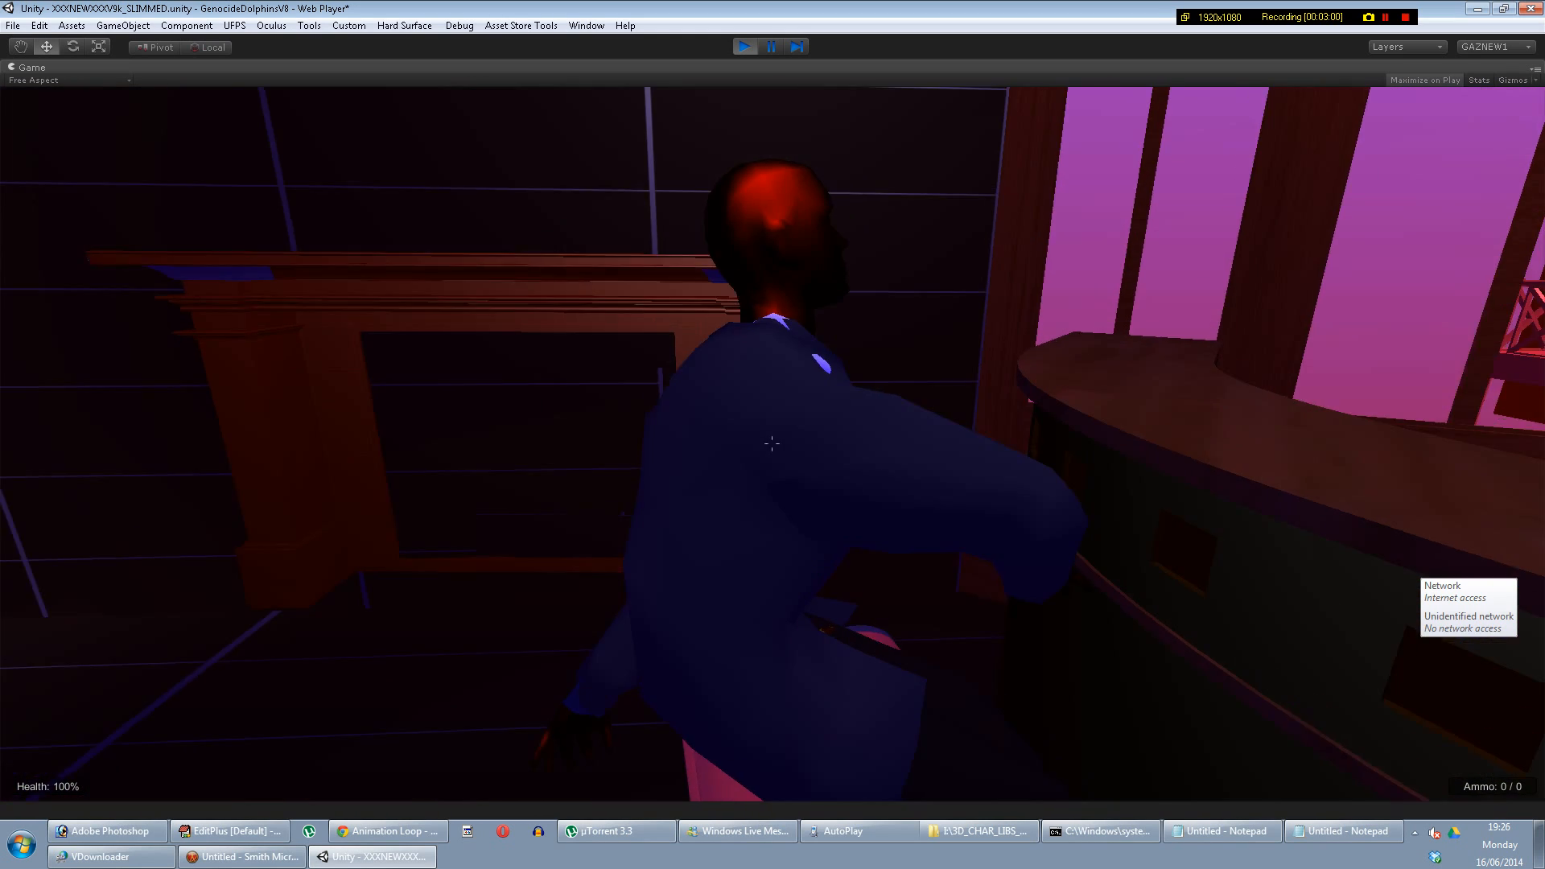
key("d")
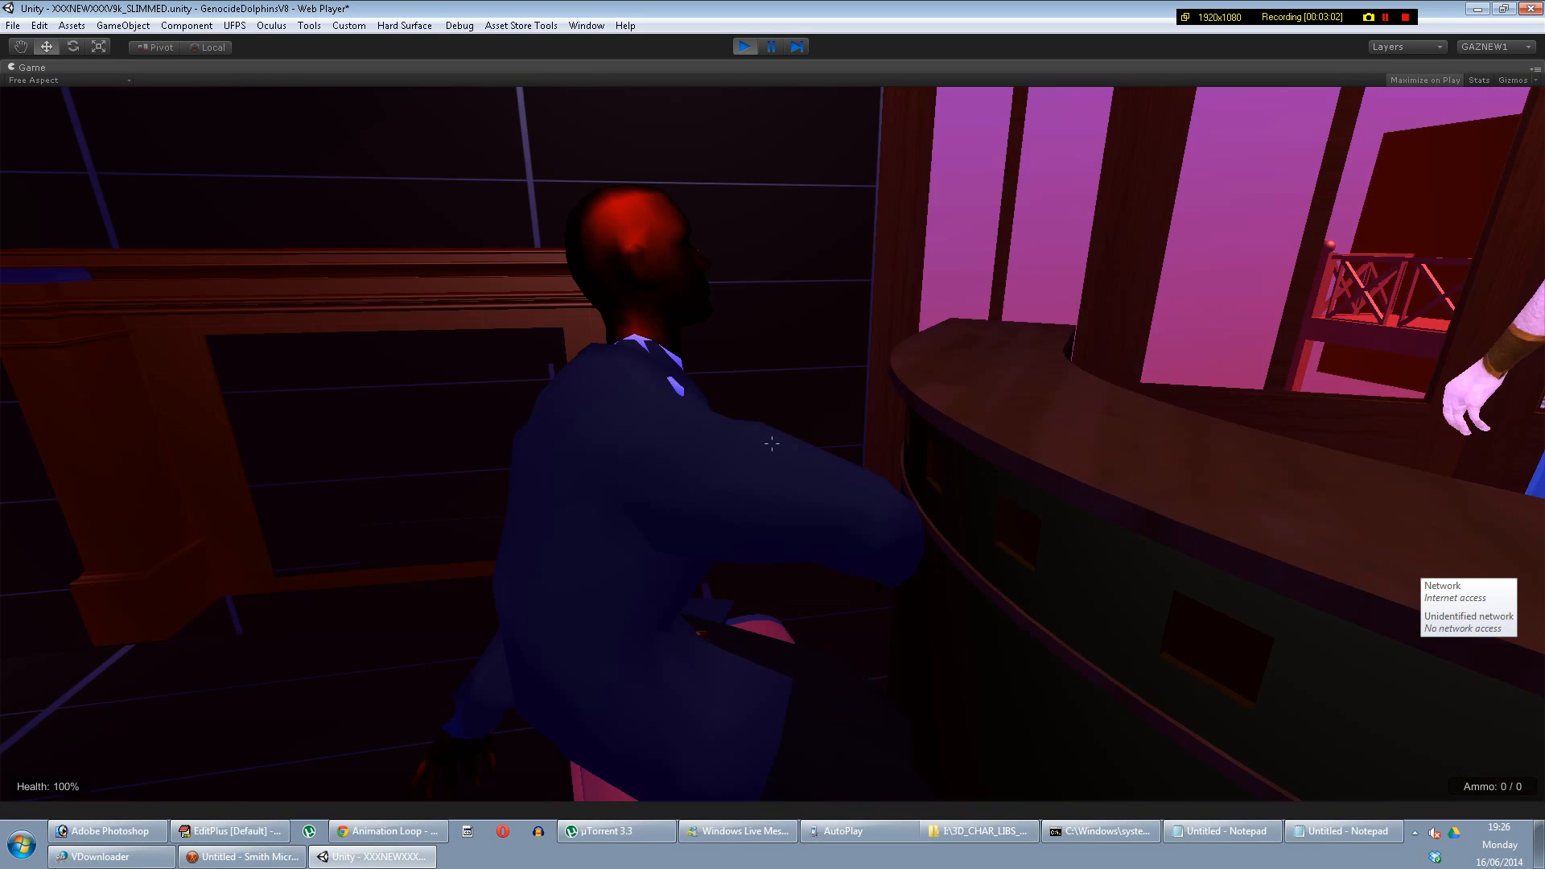
Step: Approach the businessman seated against the wall at the far end of the bar and inspect his face and movements
key("w")
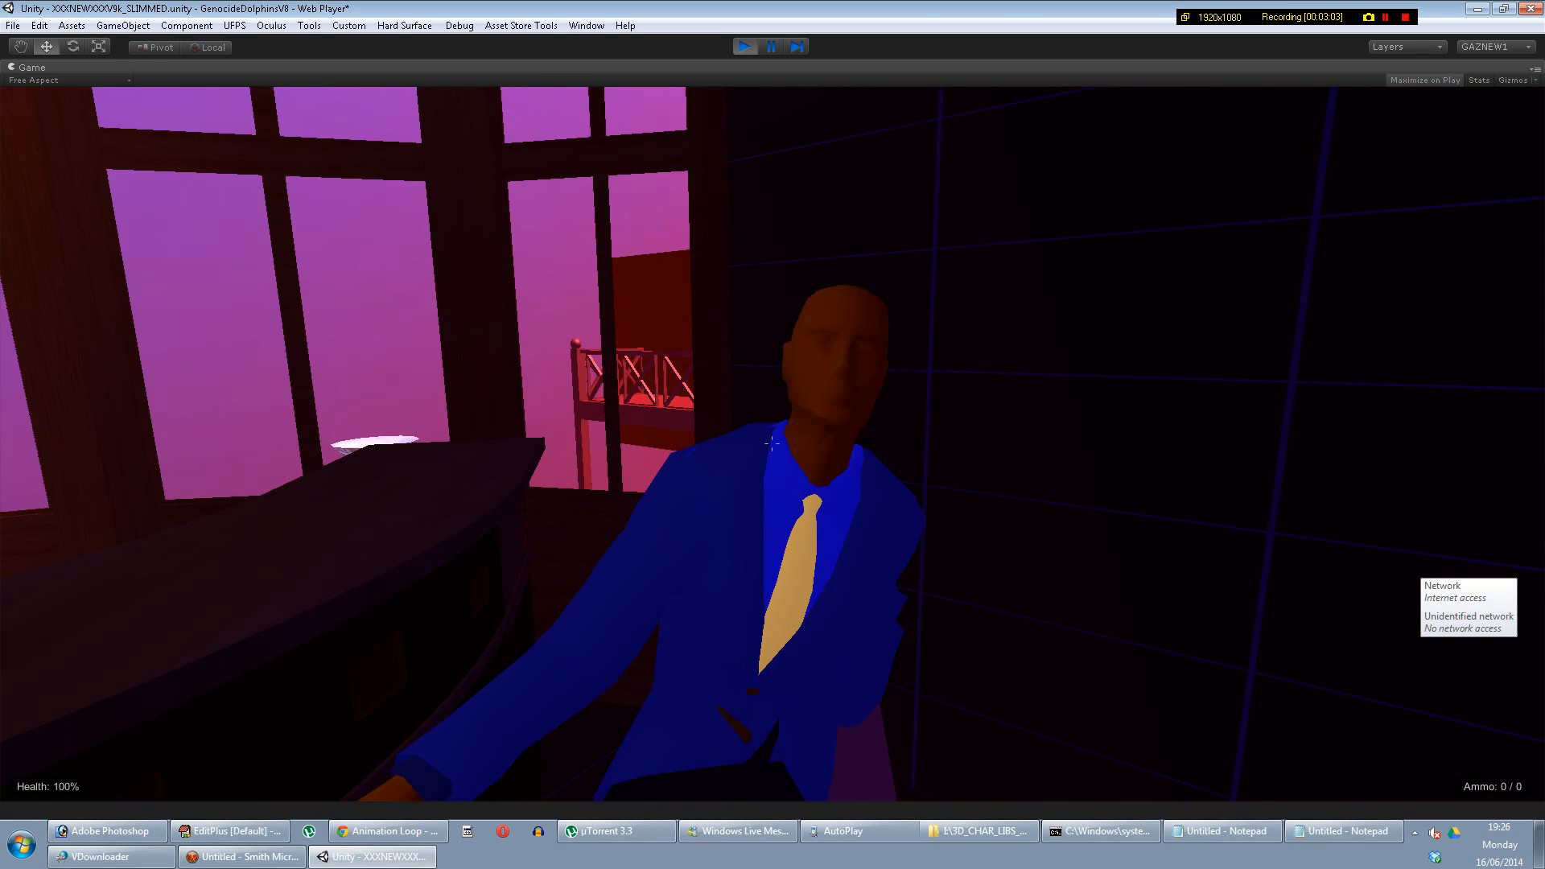
key("s")
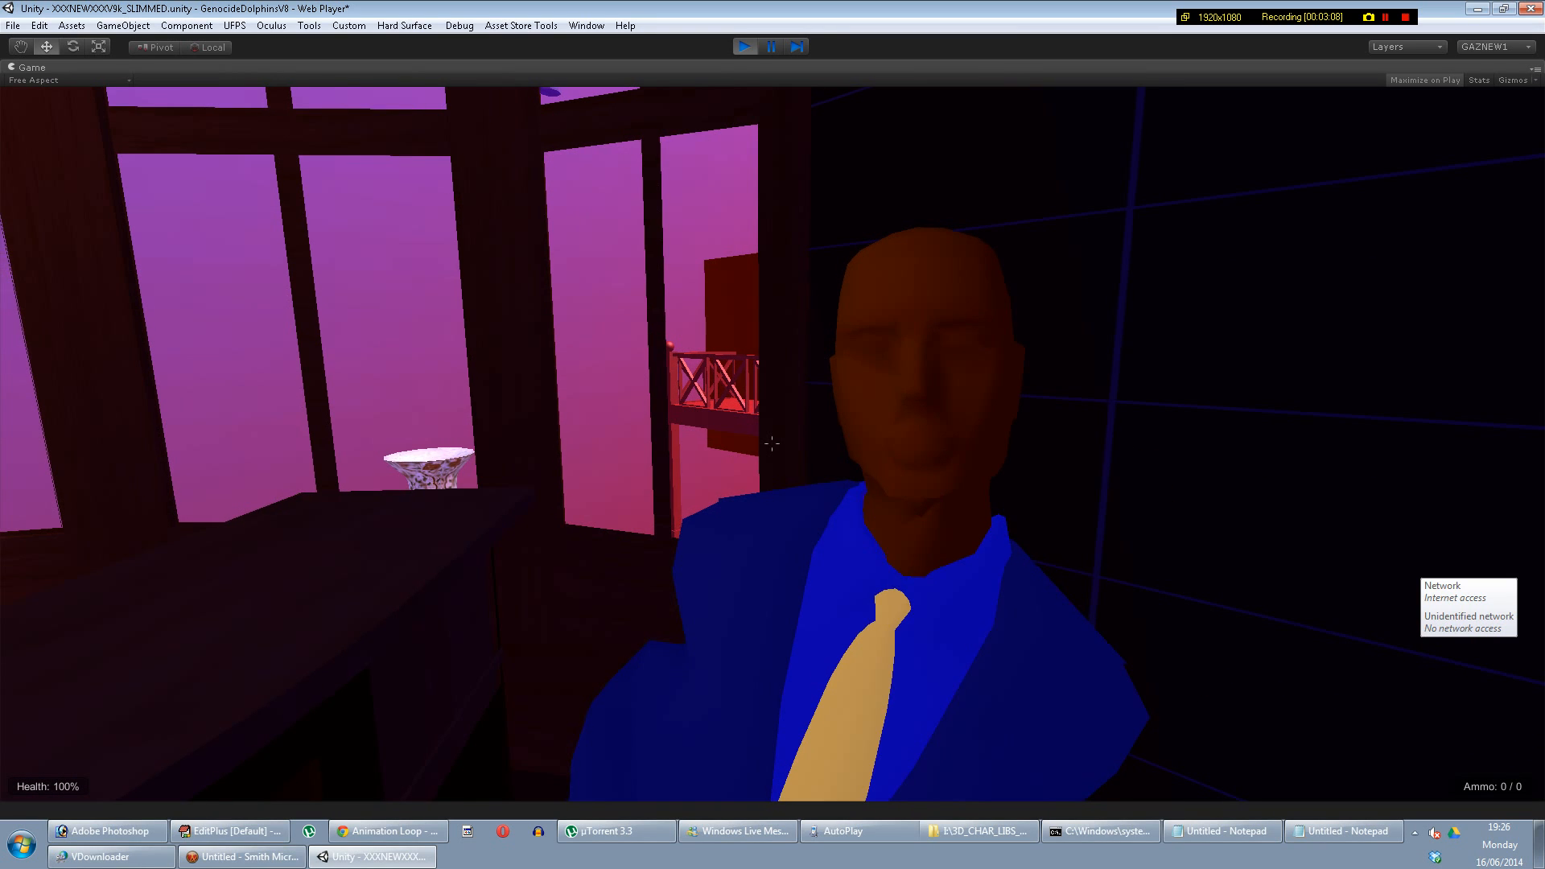
key("w")
key("d")
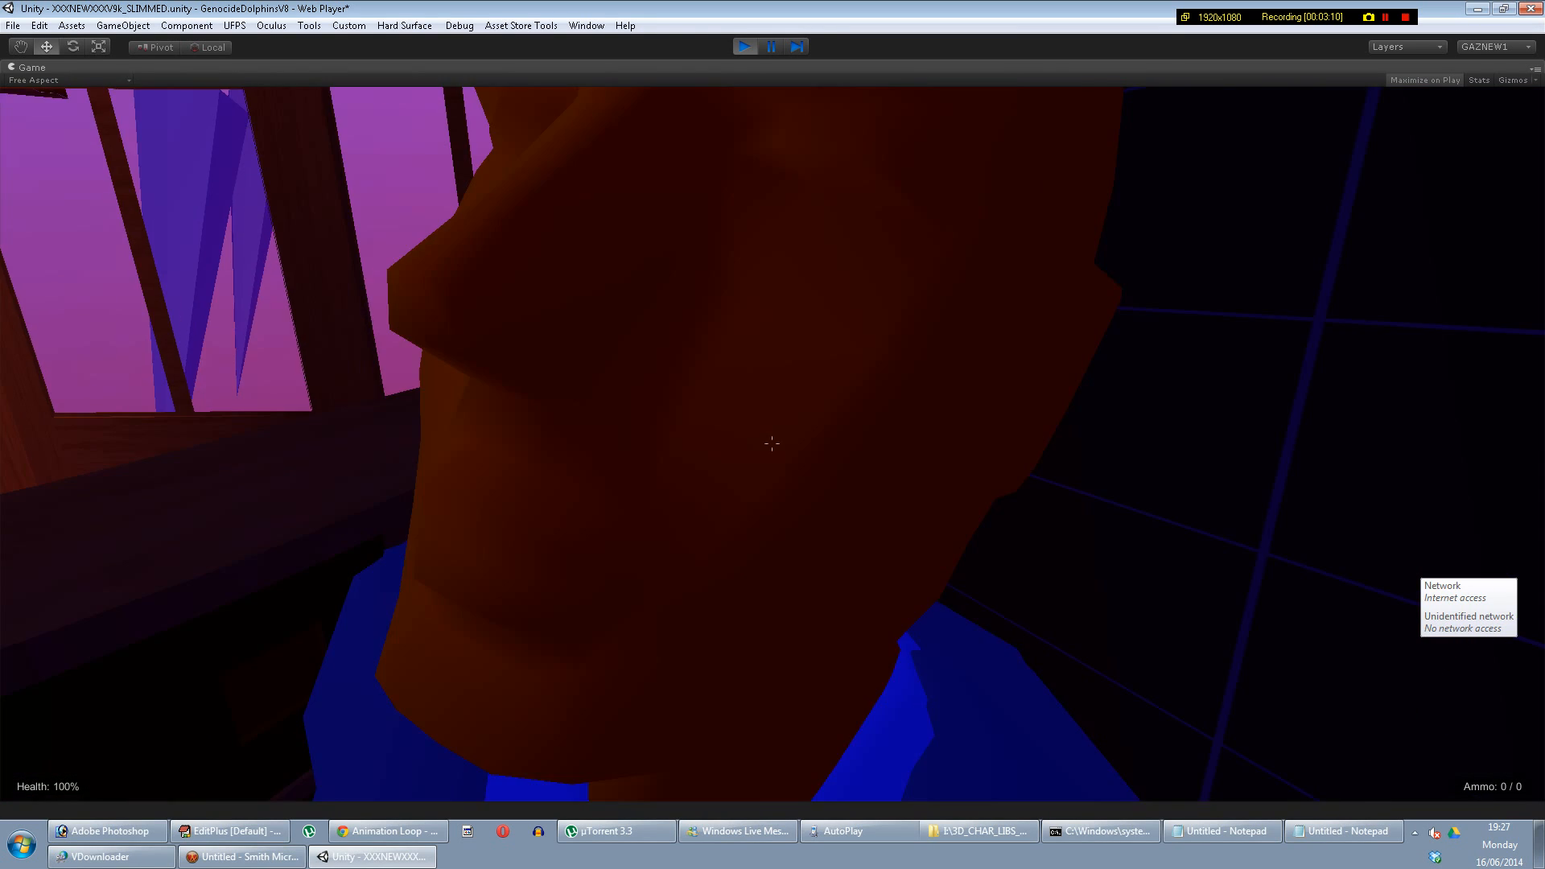
key("s")
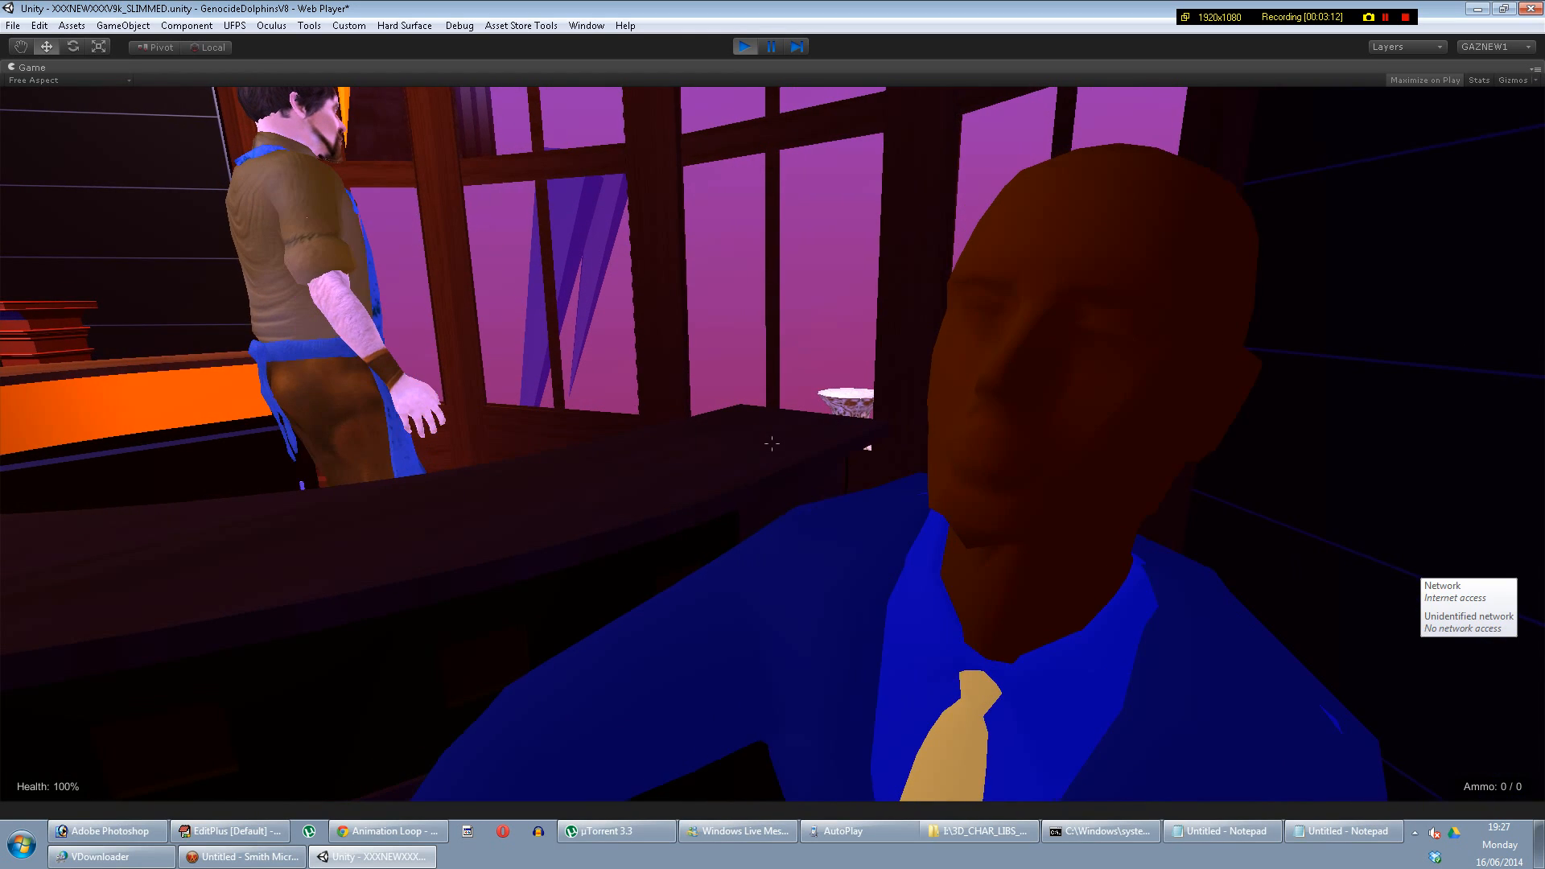
key("w")
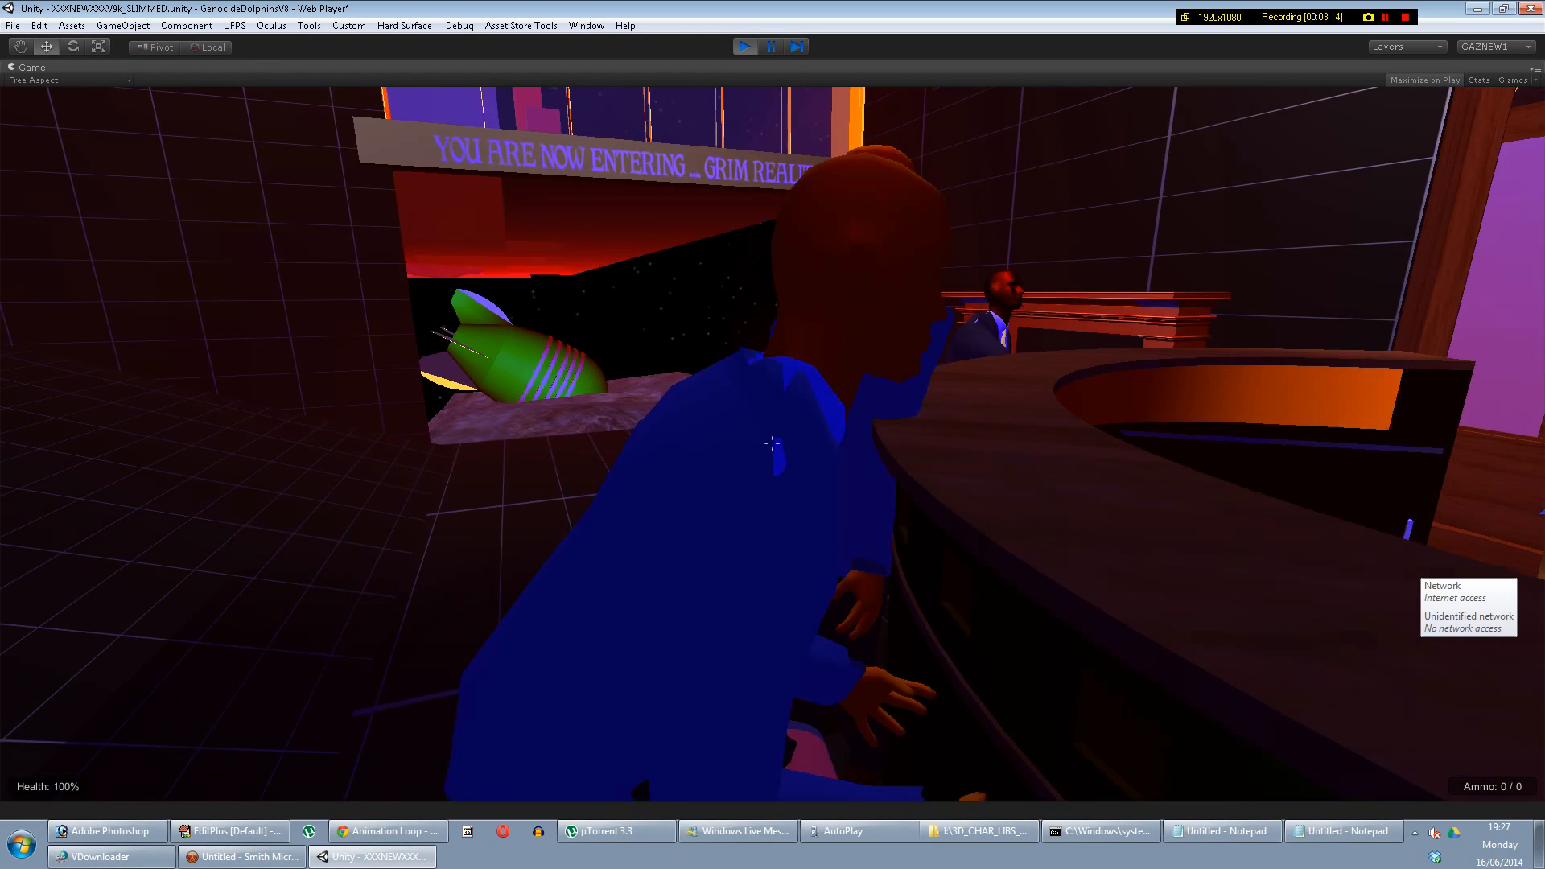
Step: Move around in front of the bar to view the barman and all four businessmen together
key("a")
key("a")
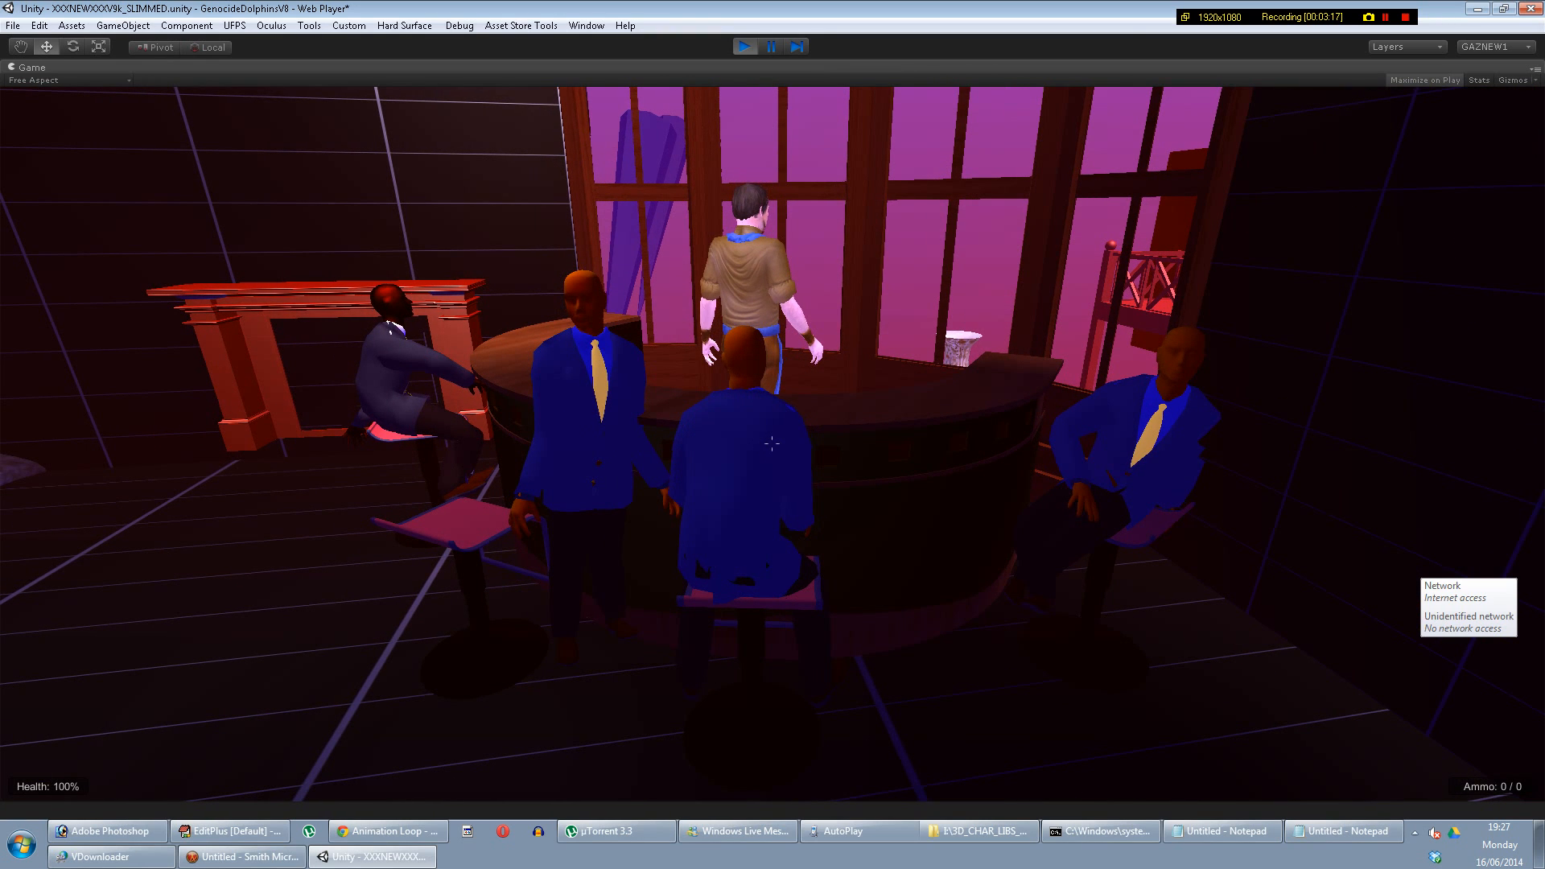
key("a")
key("a")
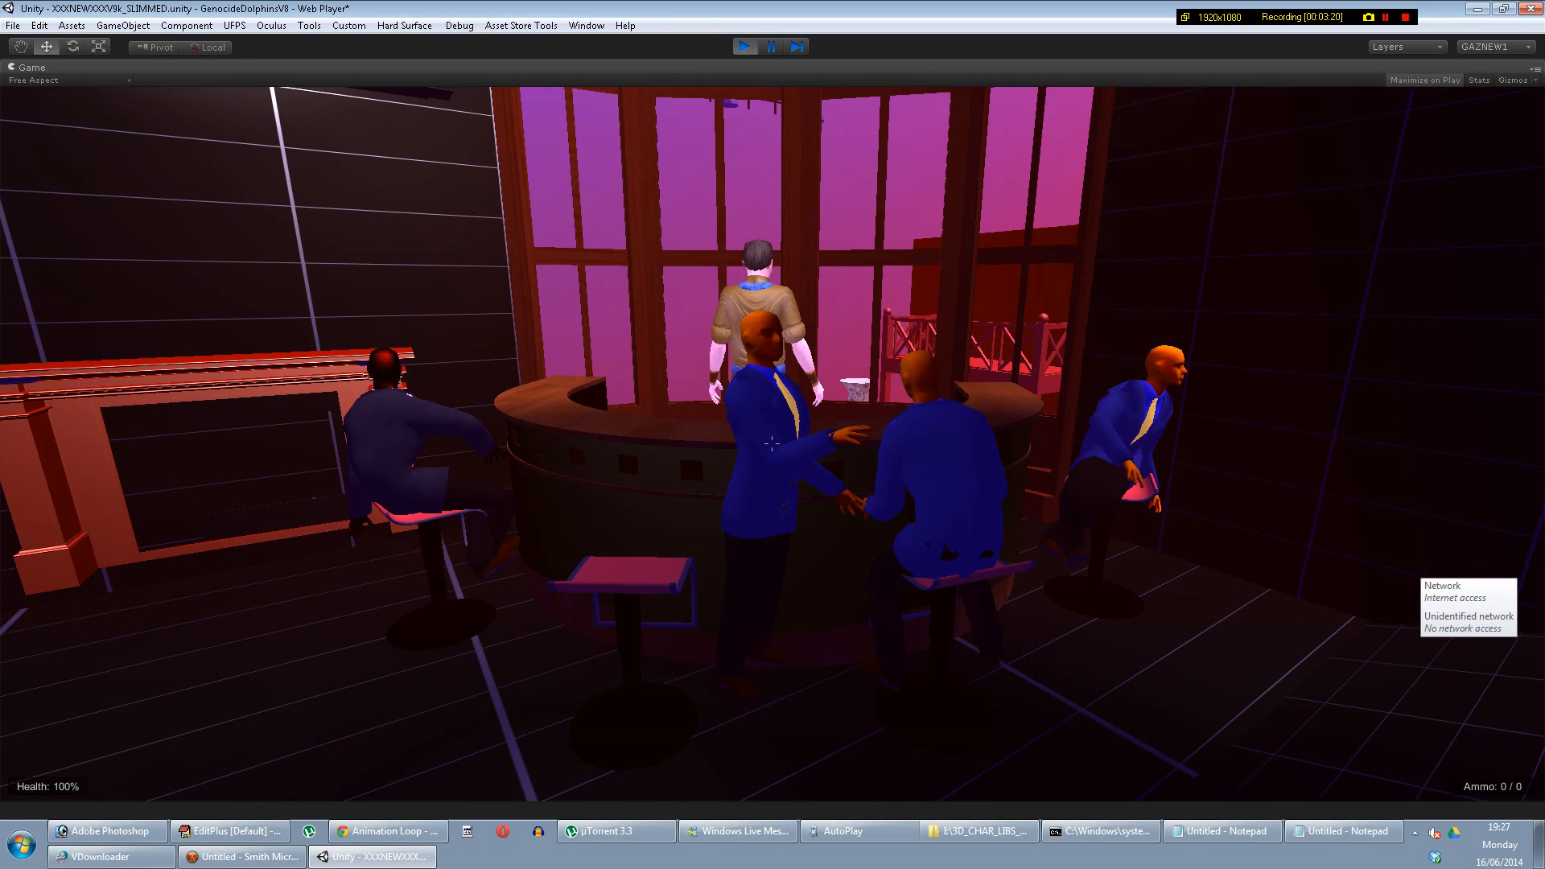
Step: Crouch near the standing businessman in front of the bar and watch his conversation gestures up close
key("w")
key("c")
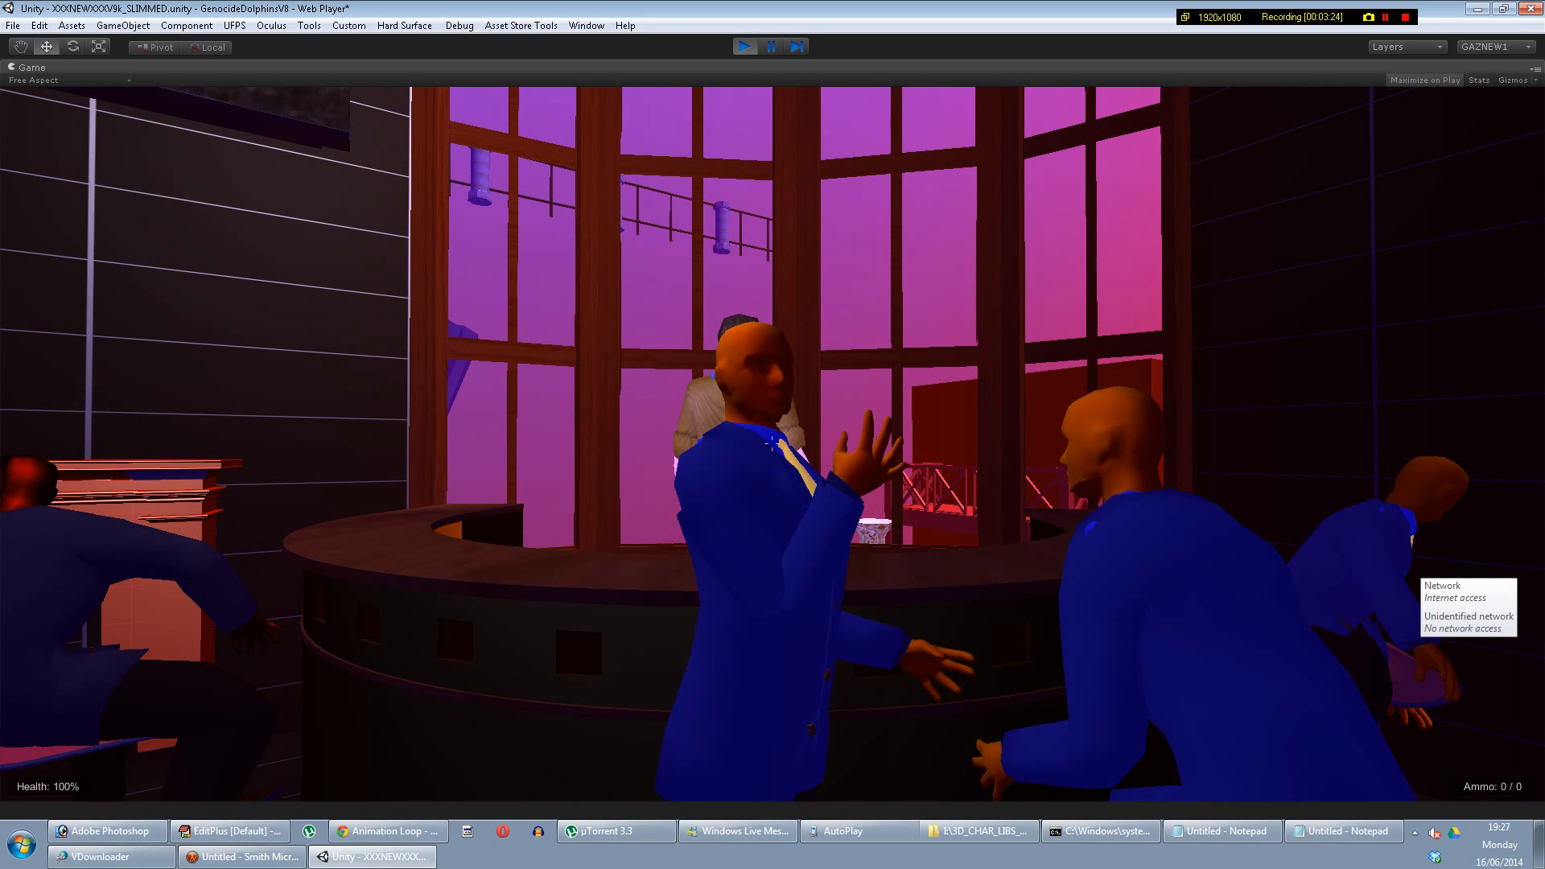
key("w")
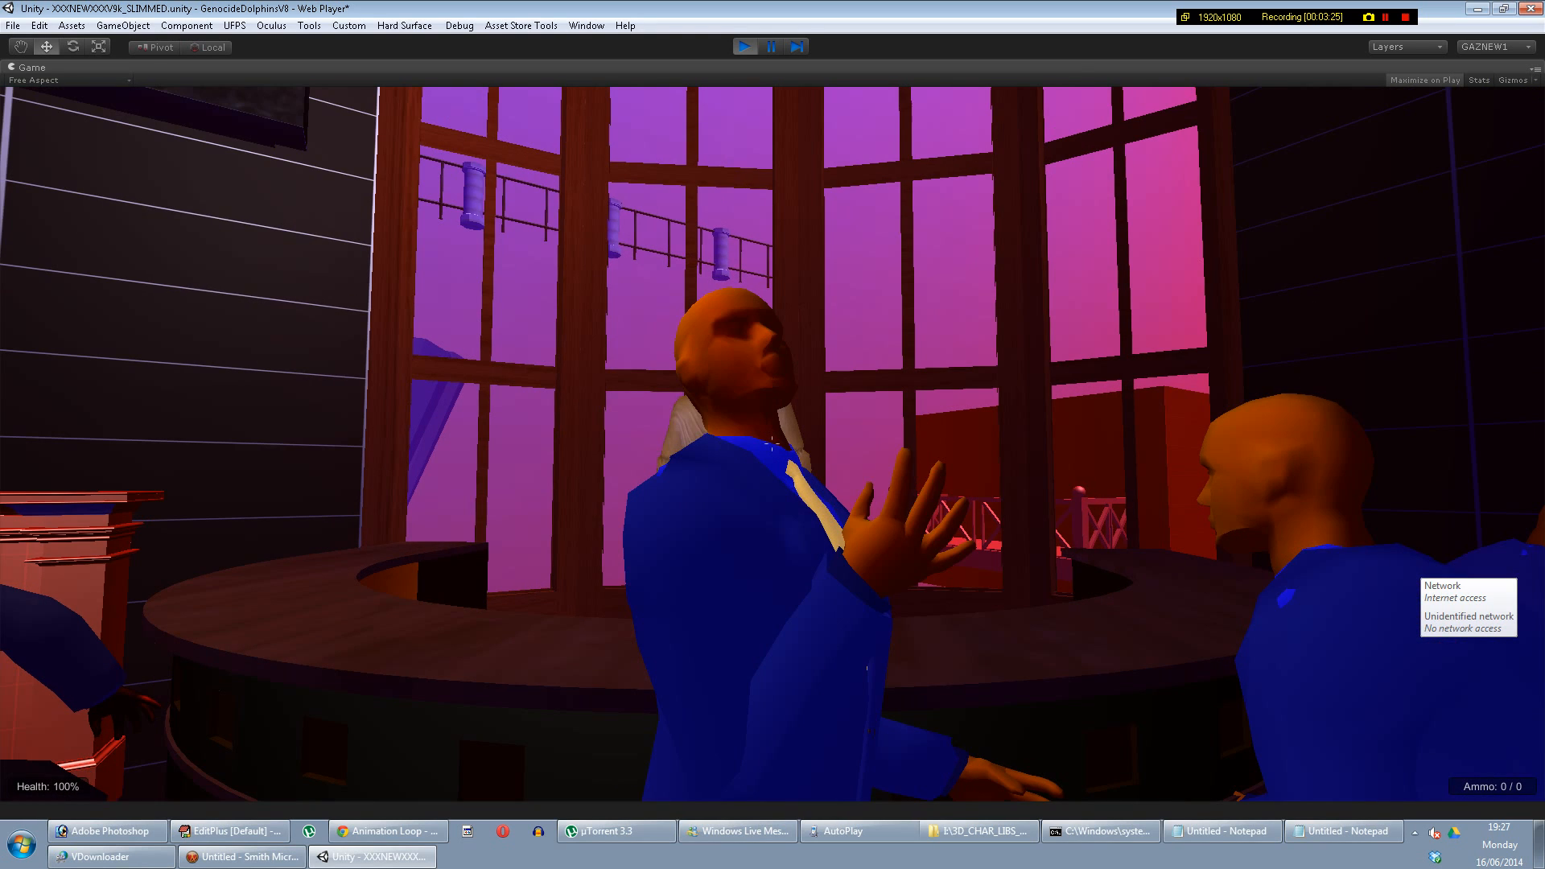
key("w")
key("s")
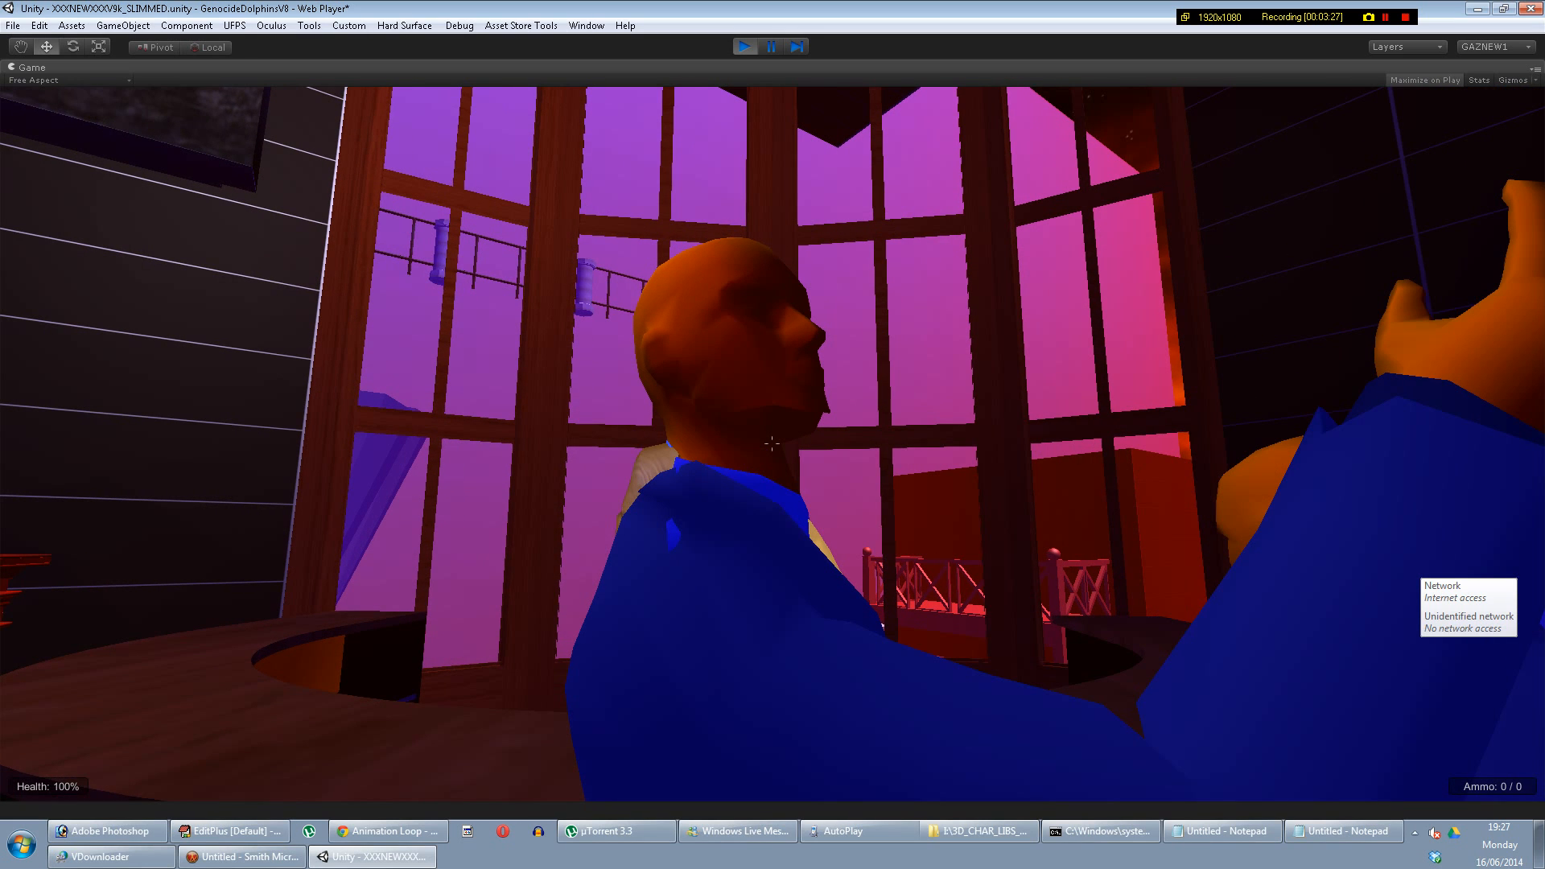
key("s")
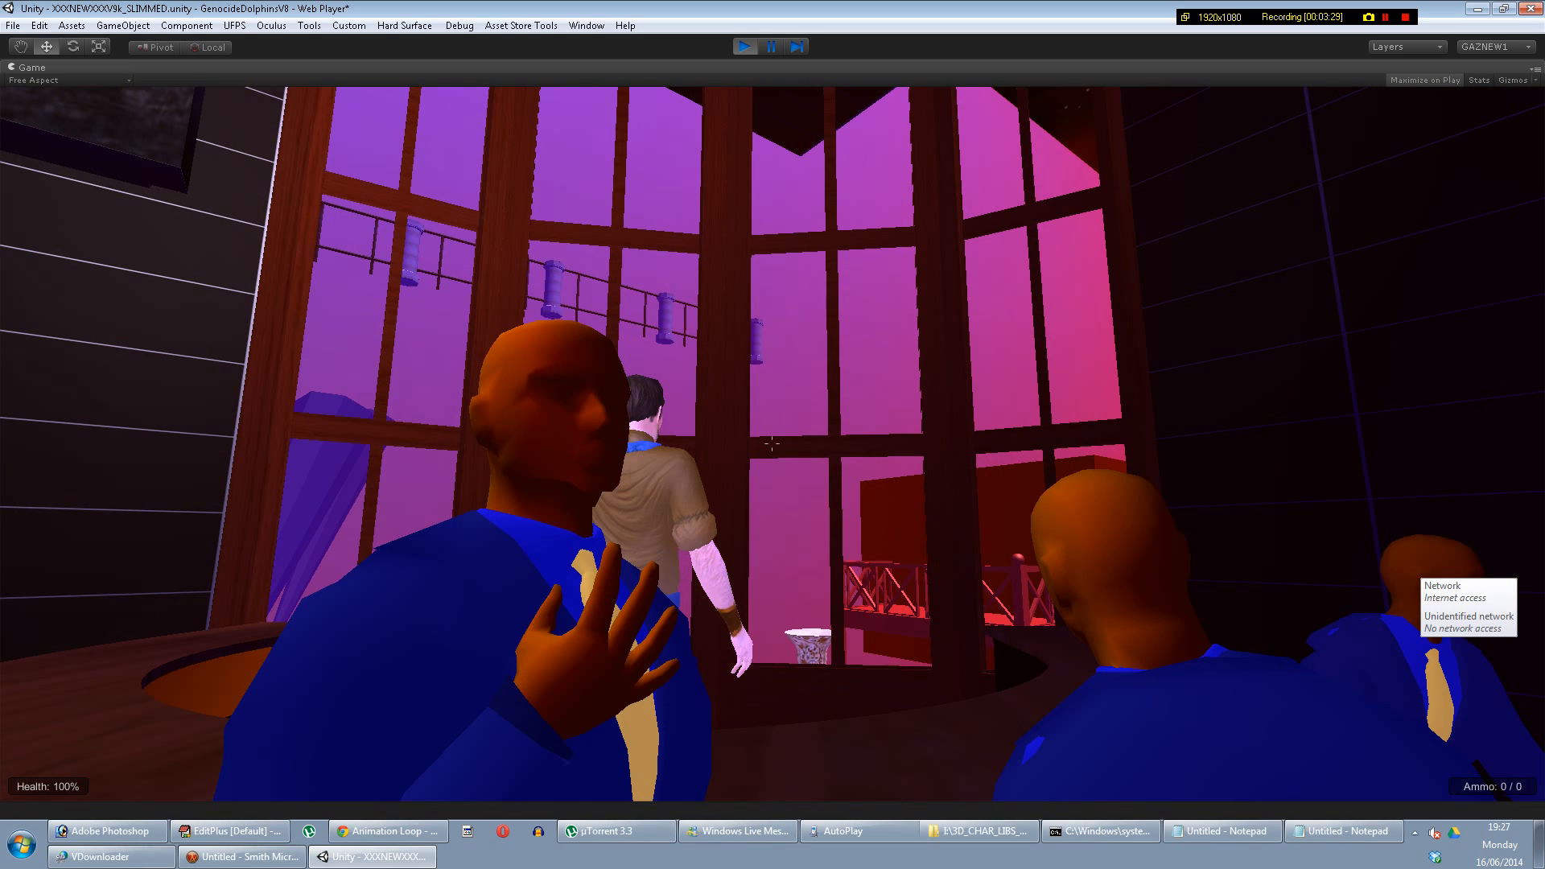
key("w")
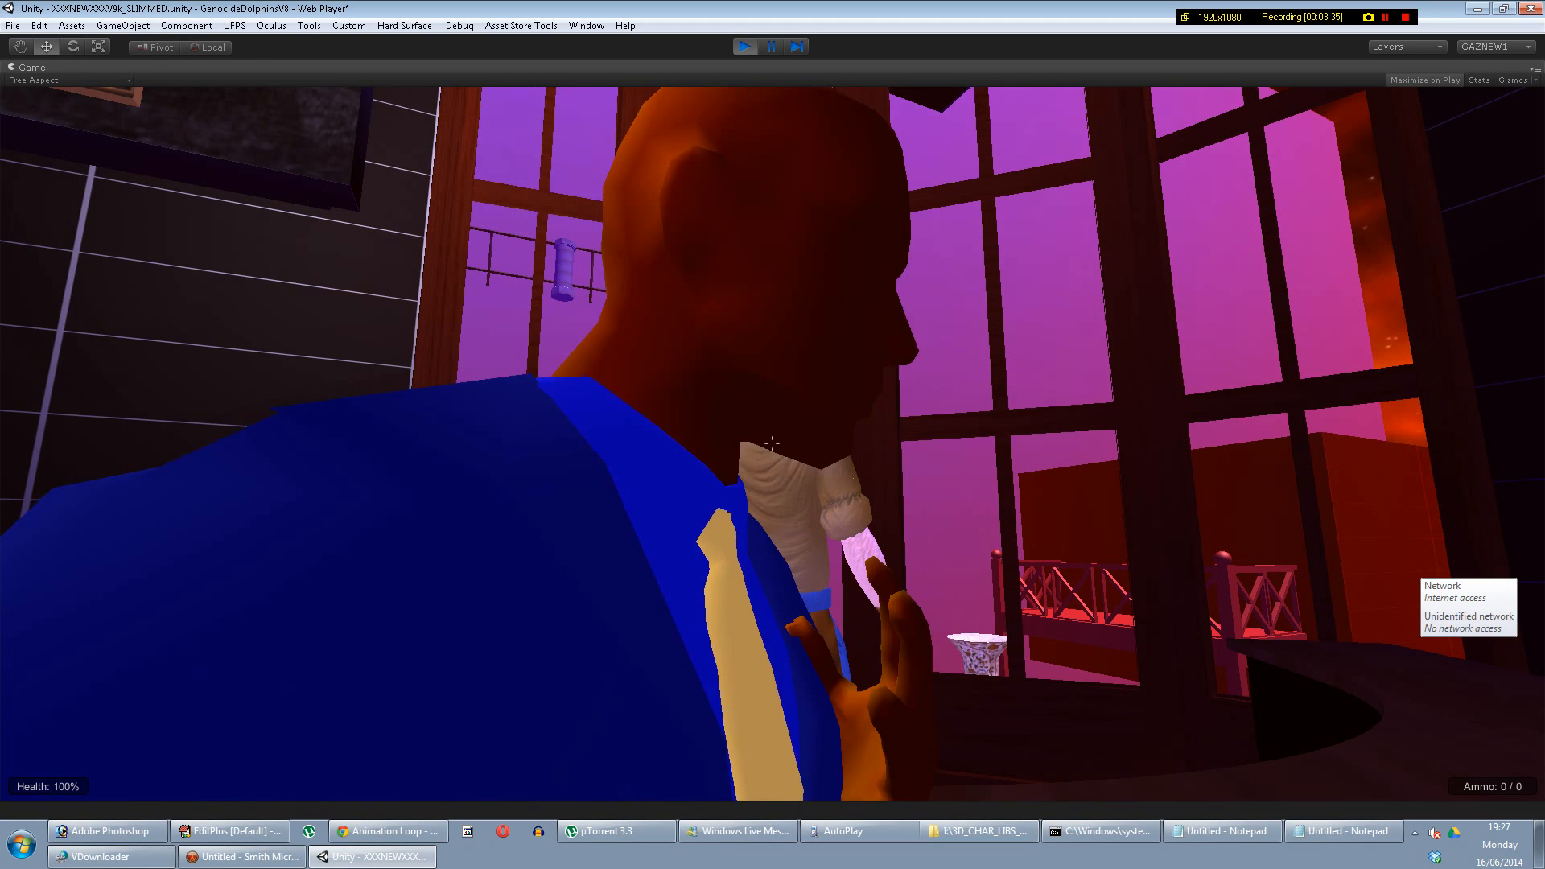
key("s")
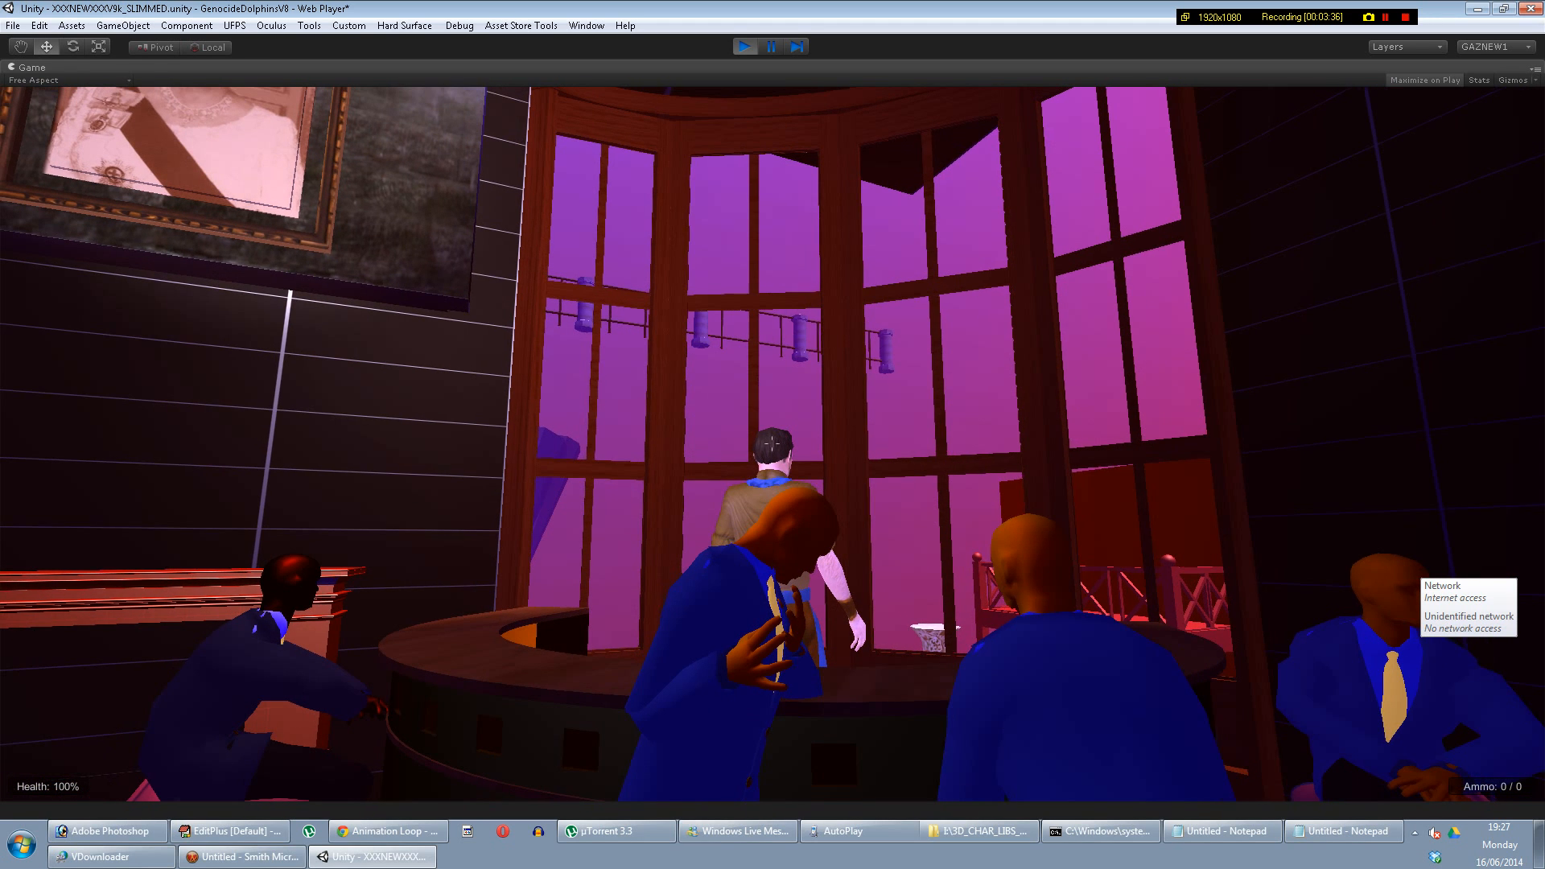
Step: Back away from the bar up the grid slope until the JK poster and the man on the ledge are in view
key("s")
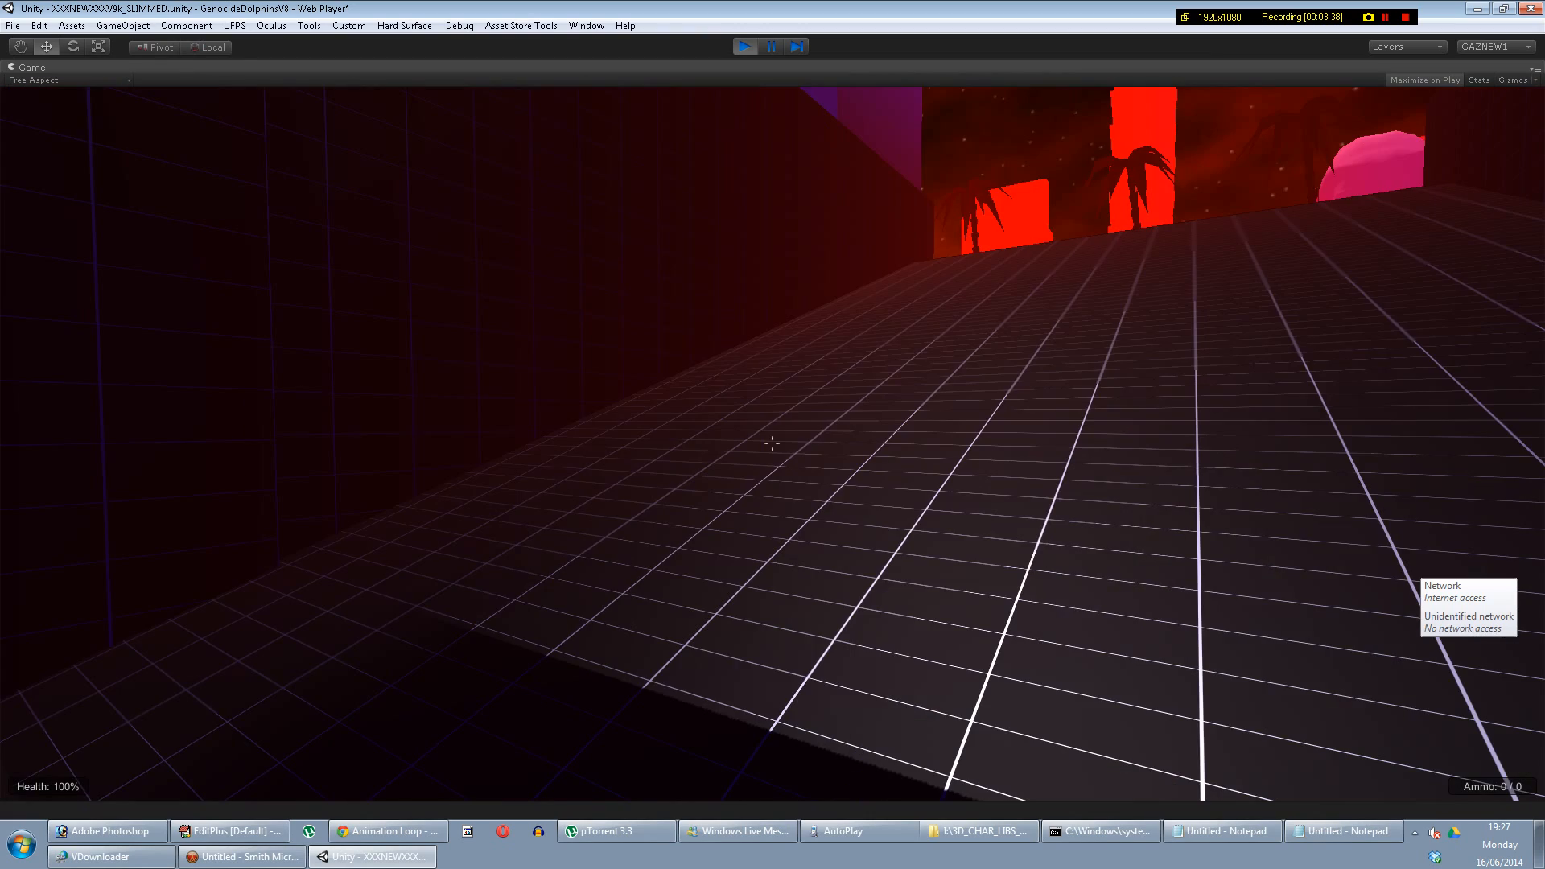
key("s")
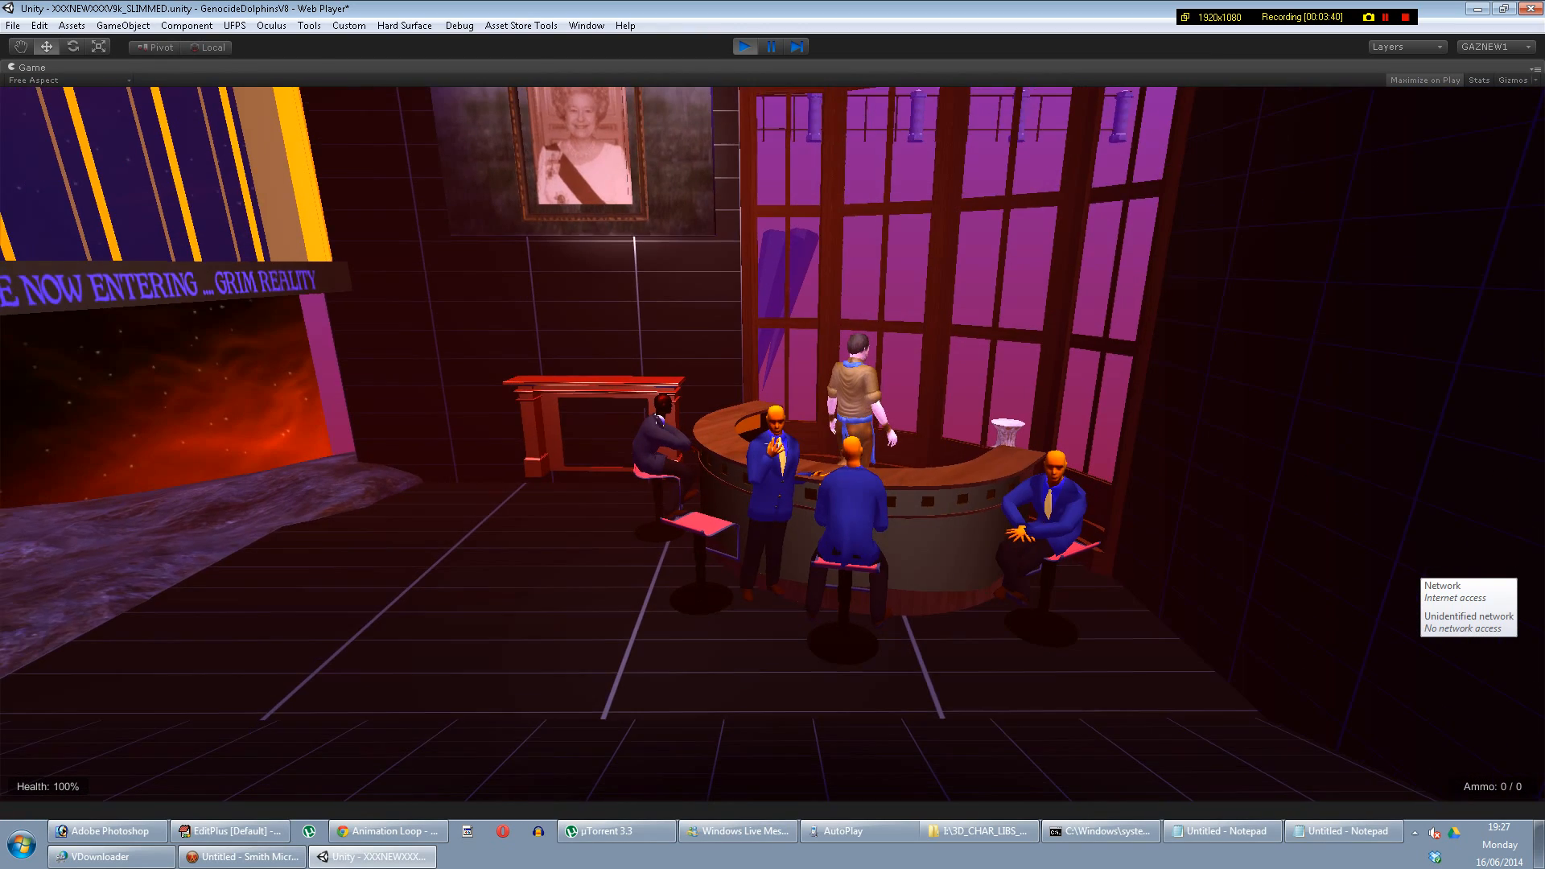
key("s")
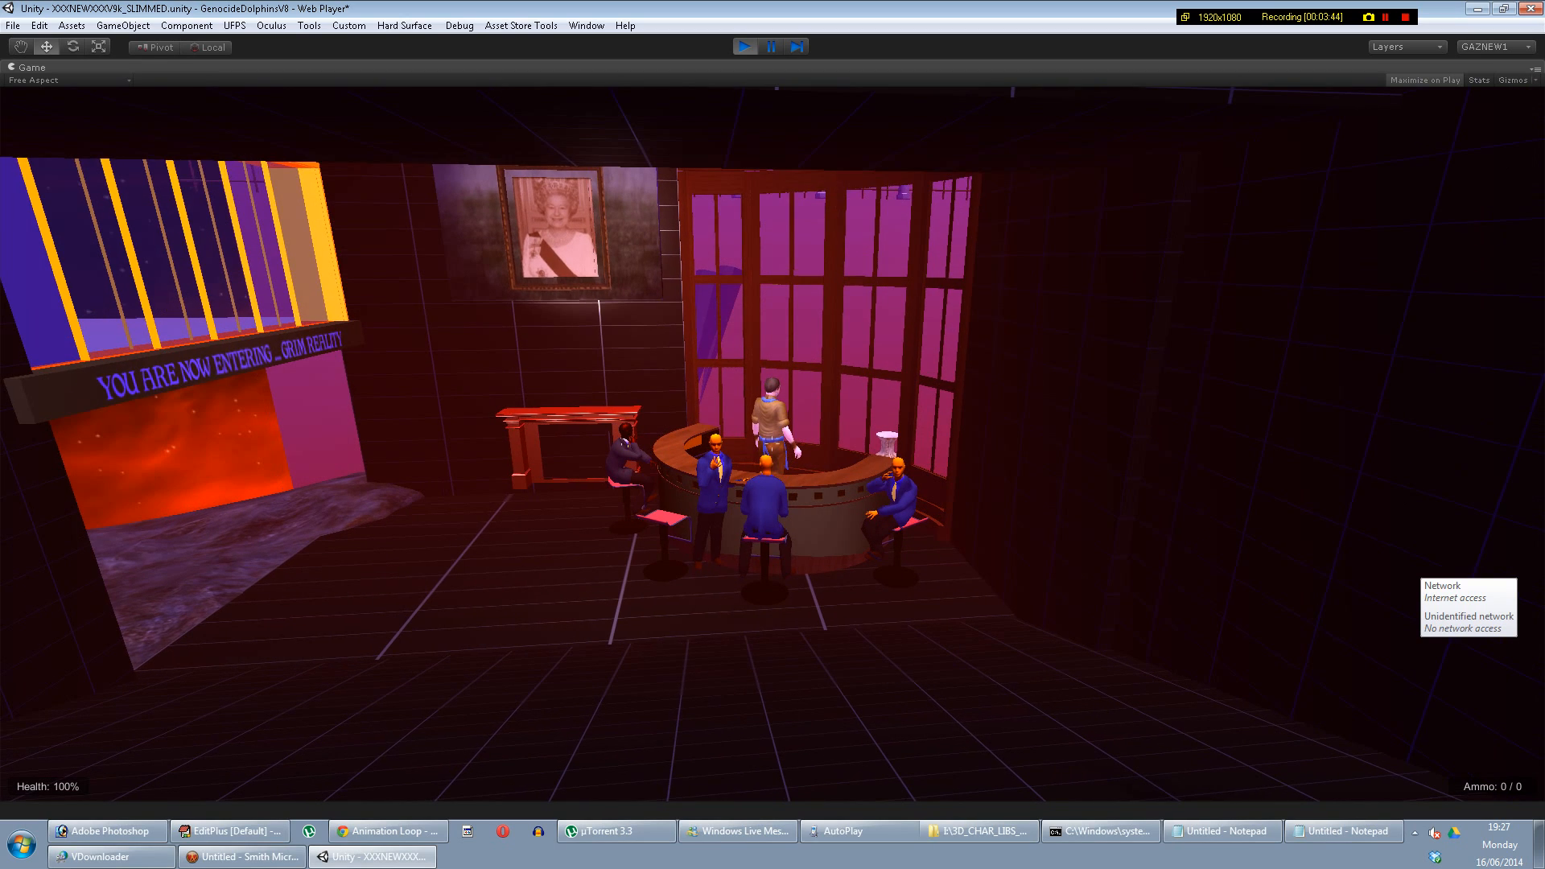
key("s")
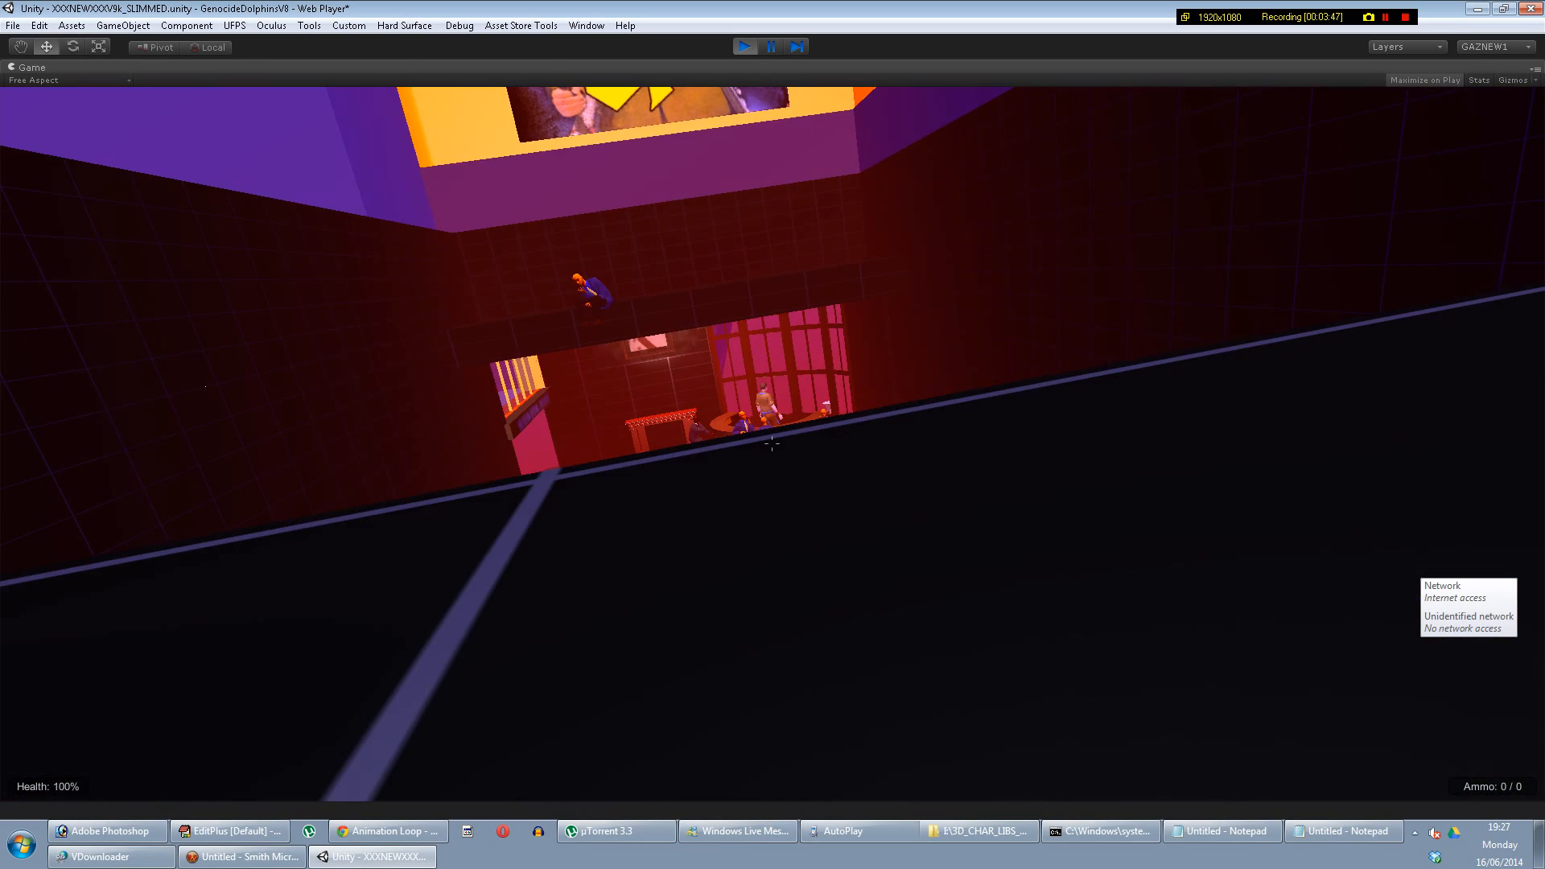
key("space")
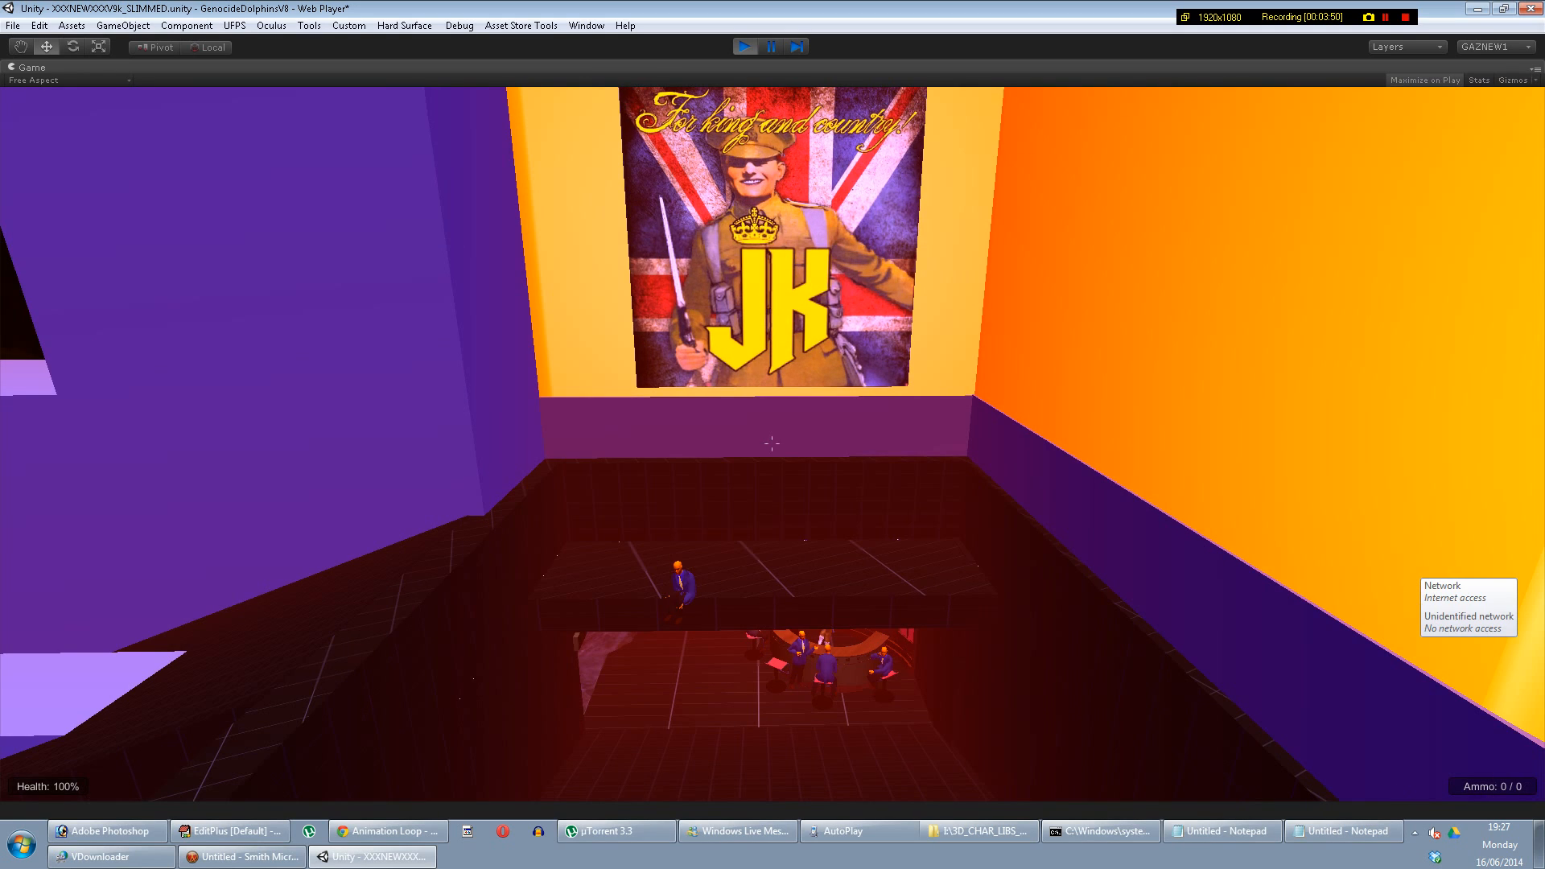
Step: Go up to the ledge beneath the JK poster and examine the seated businessman from beside and below
key("w")
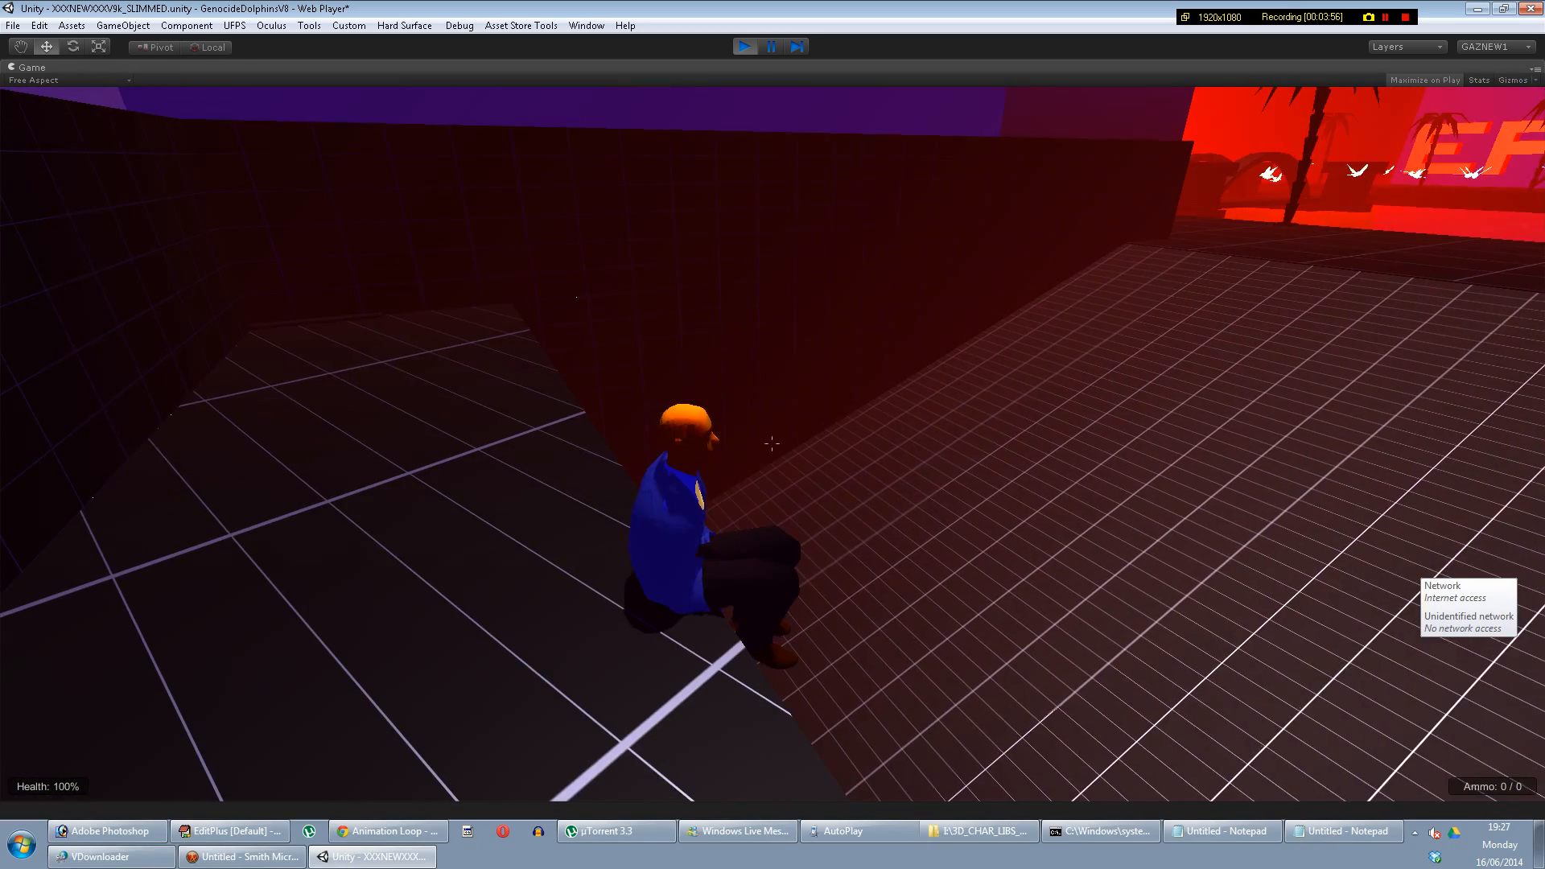
key("w")
key("w")
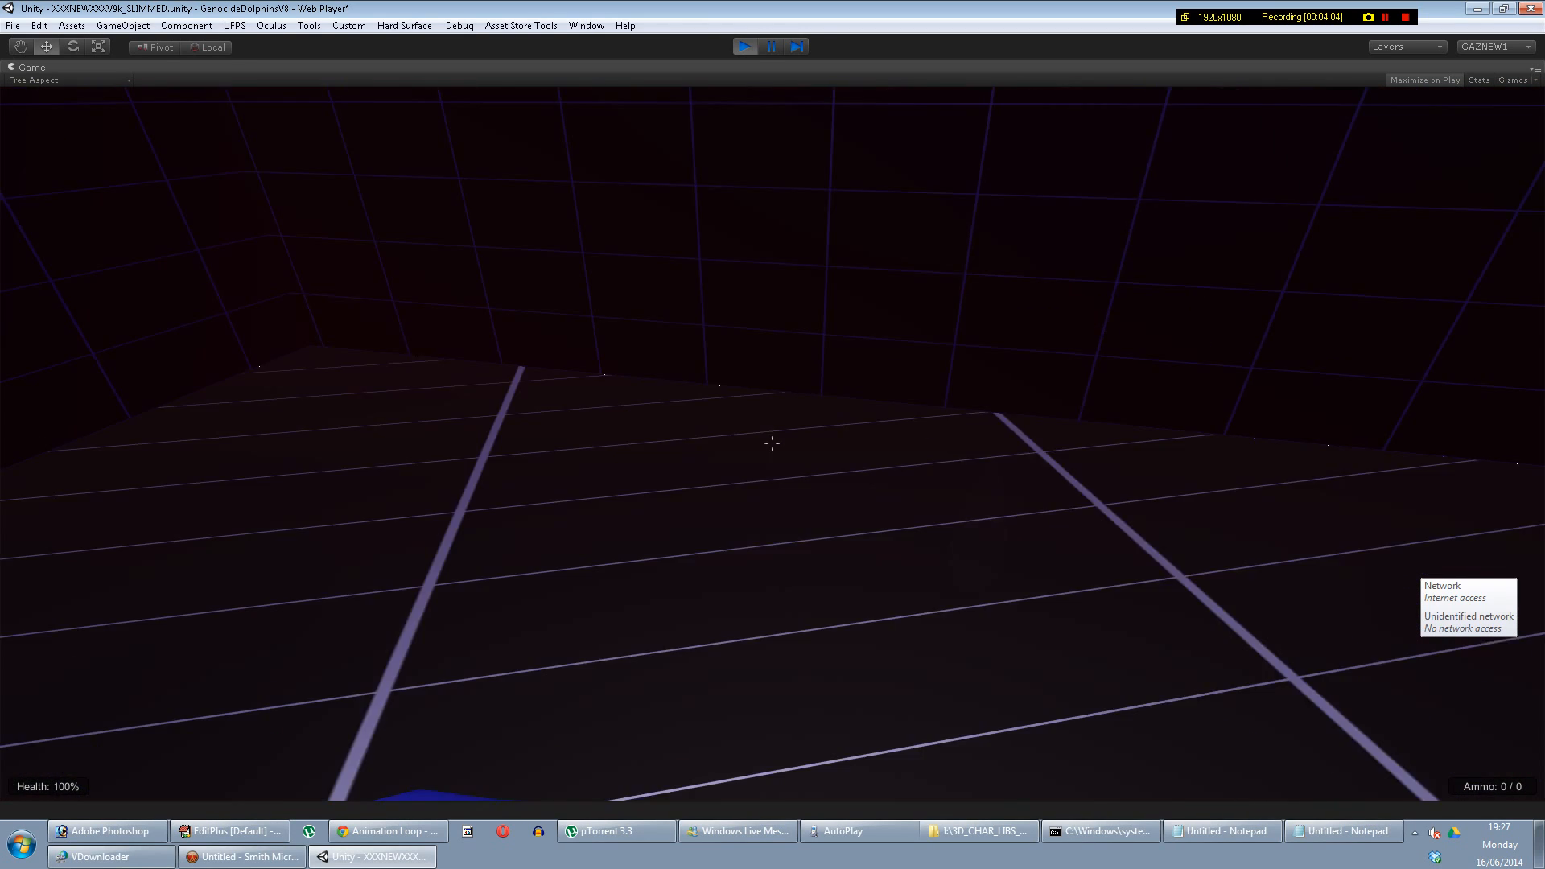
key("w")
key("s")
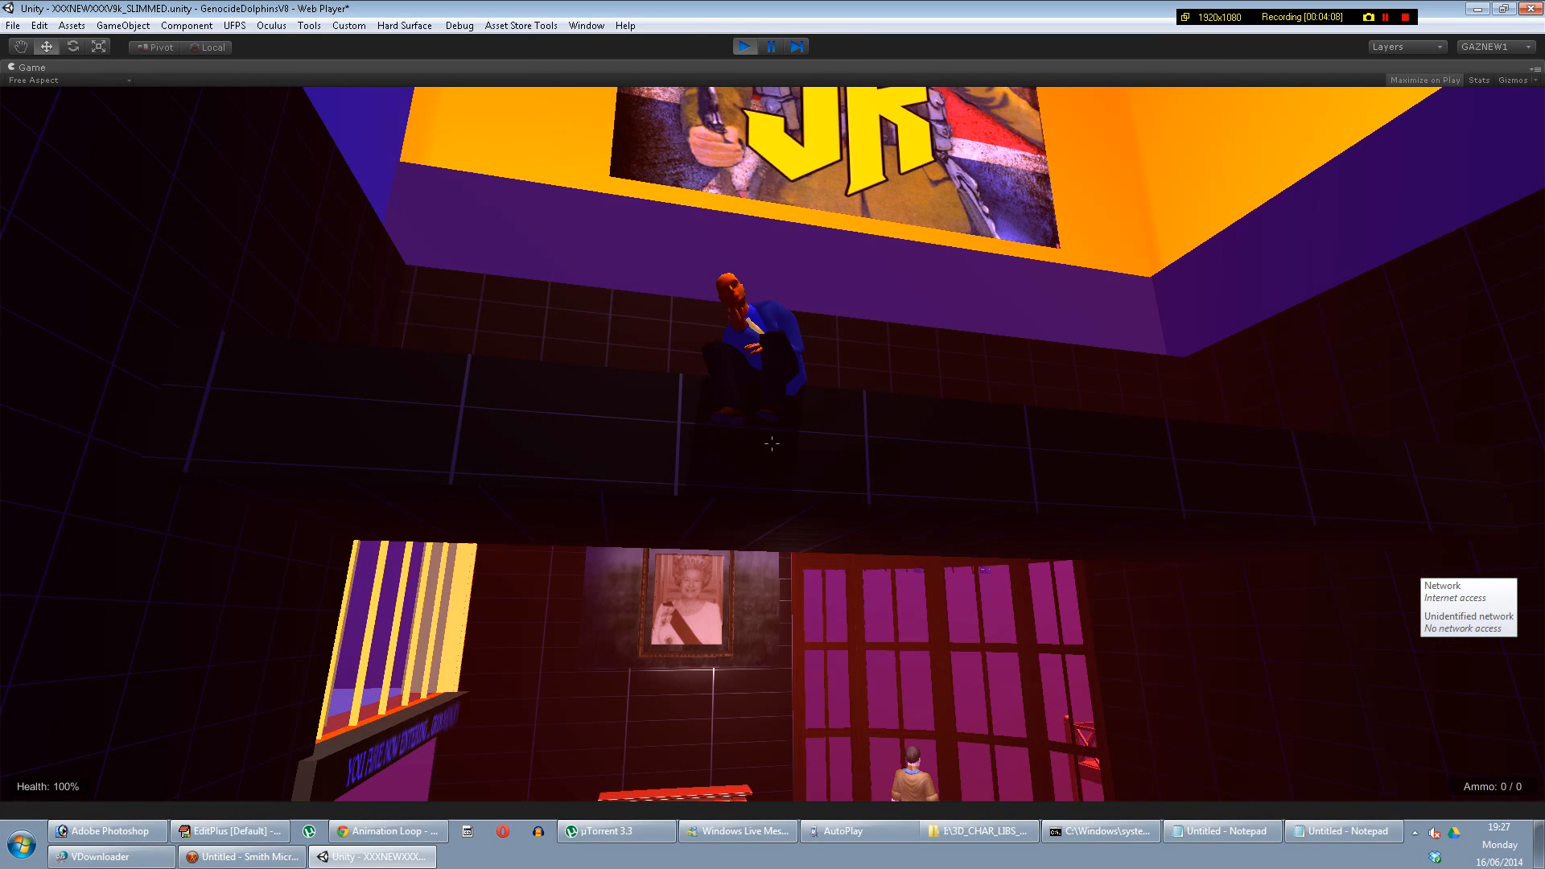
Step: Return to the bar and pass along the row of businessmen from the fireplace to the far wall
key("w")
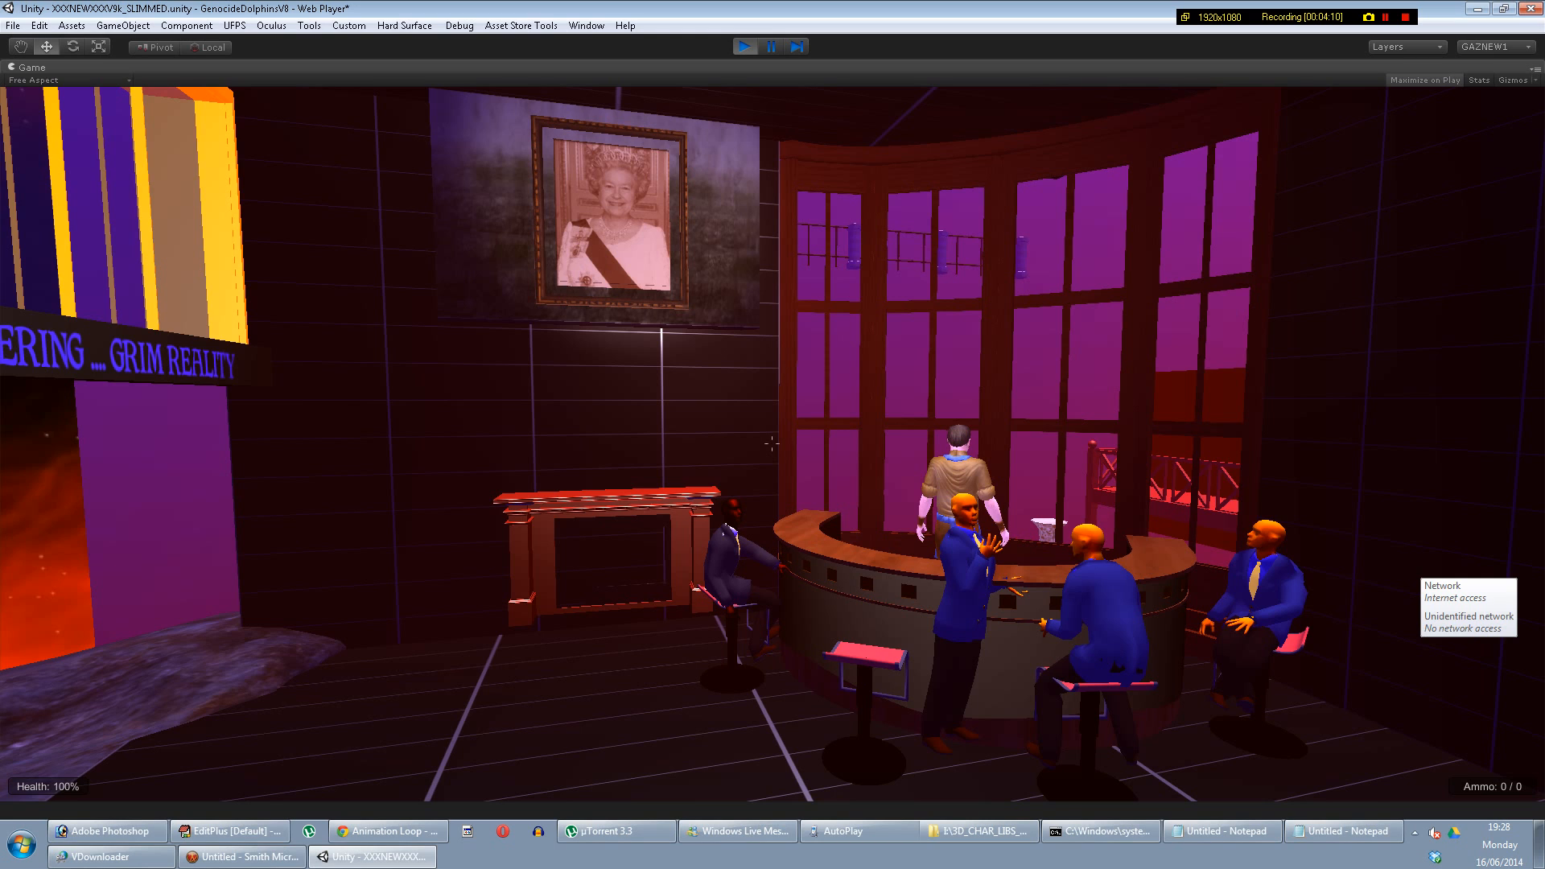
key("w")
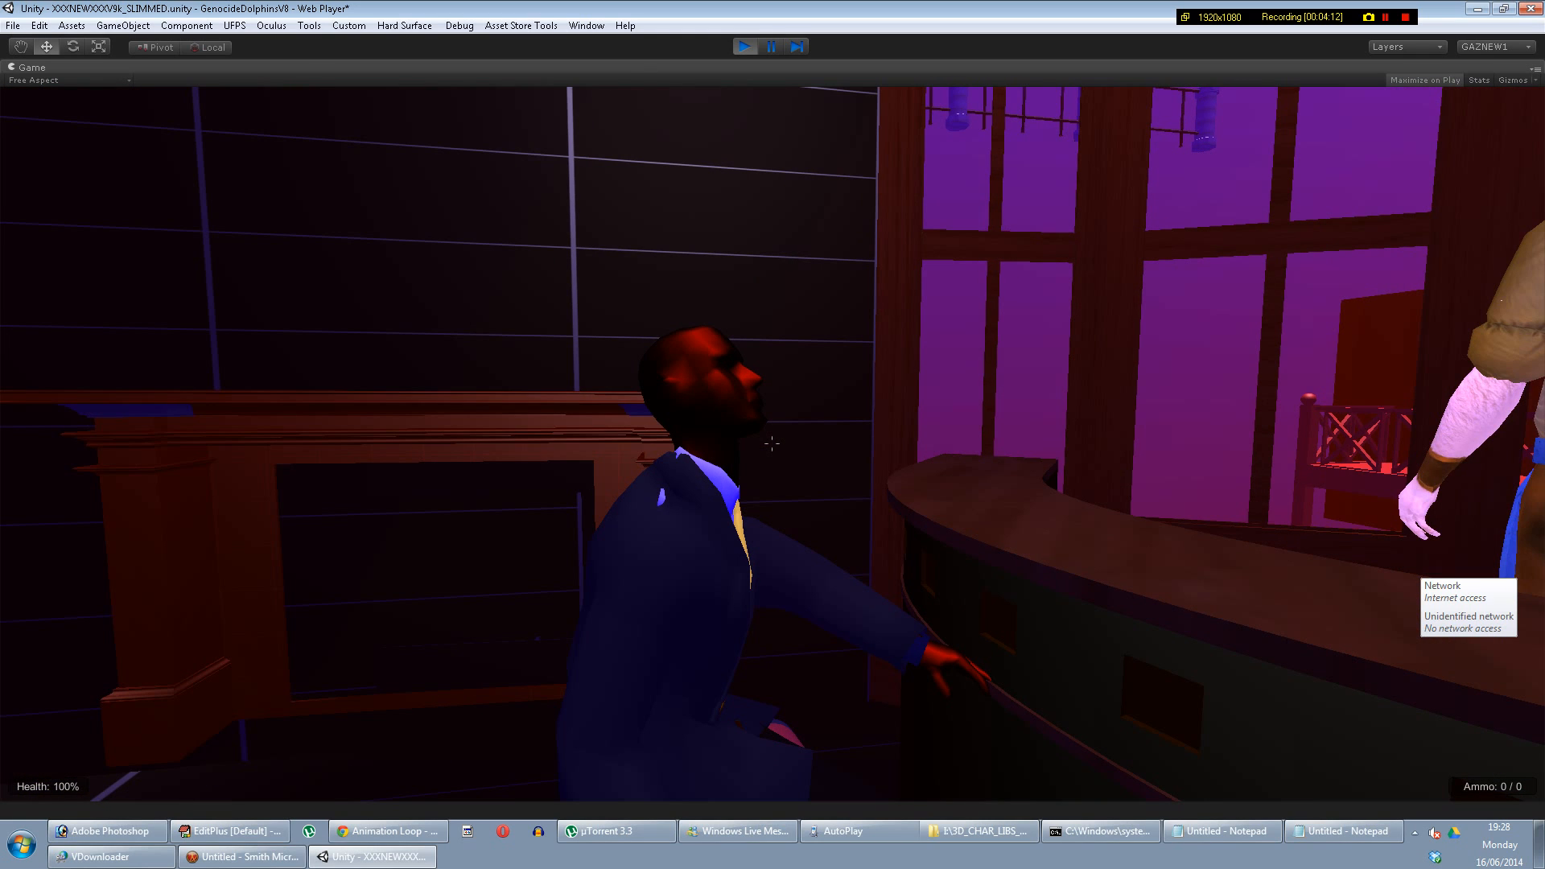
key("d")
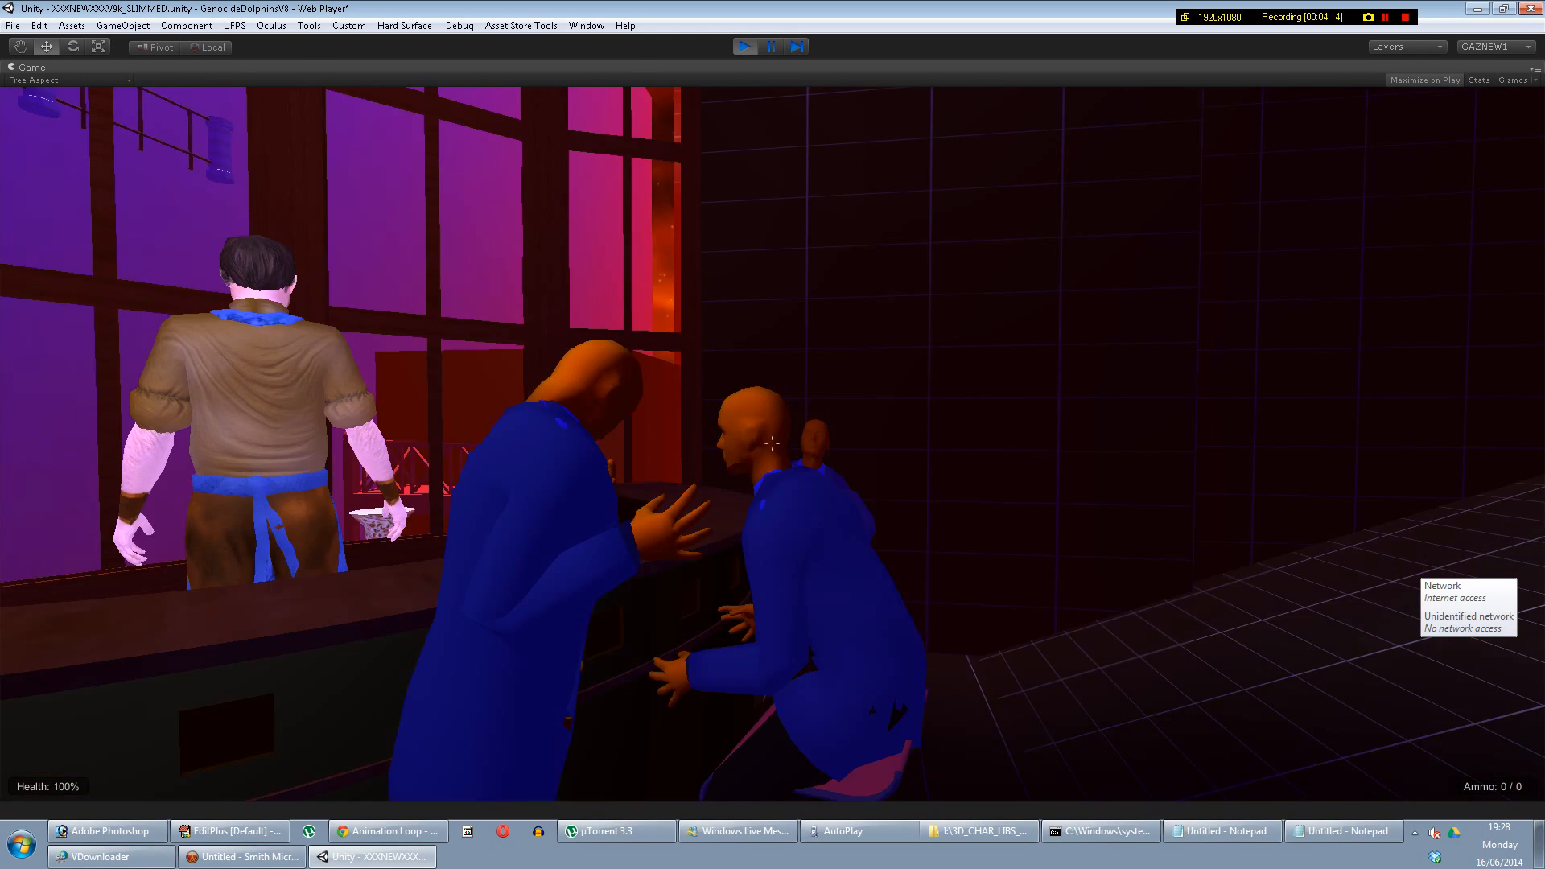
key("w")
key("s")
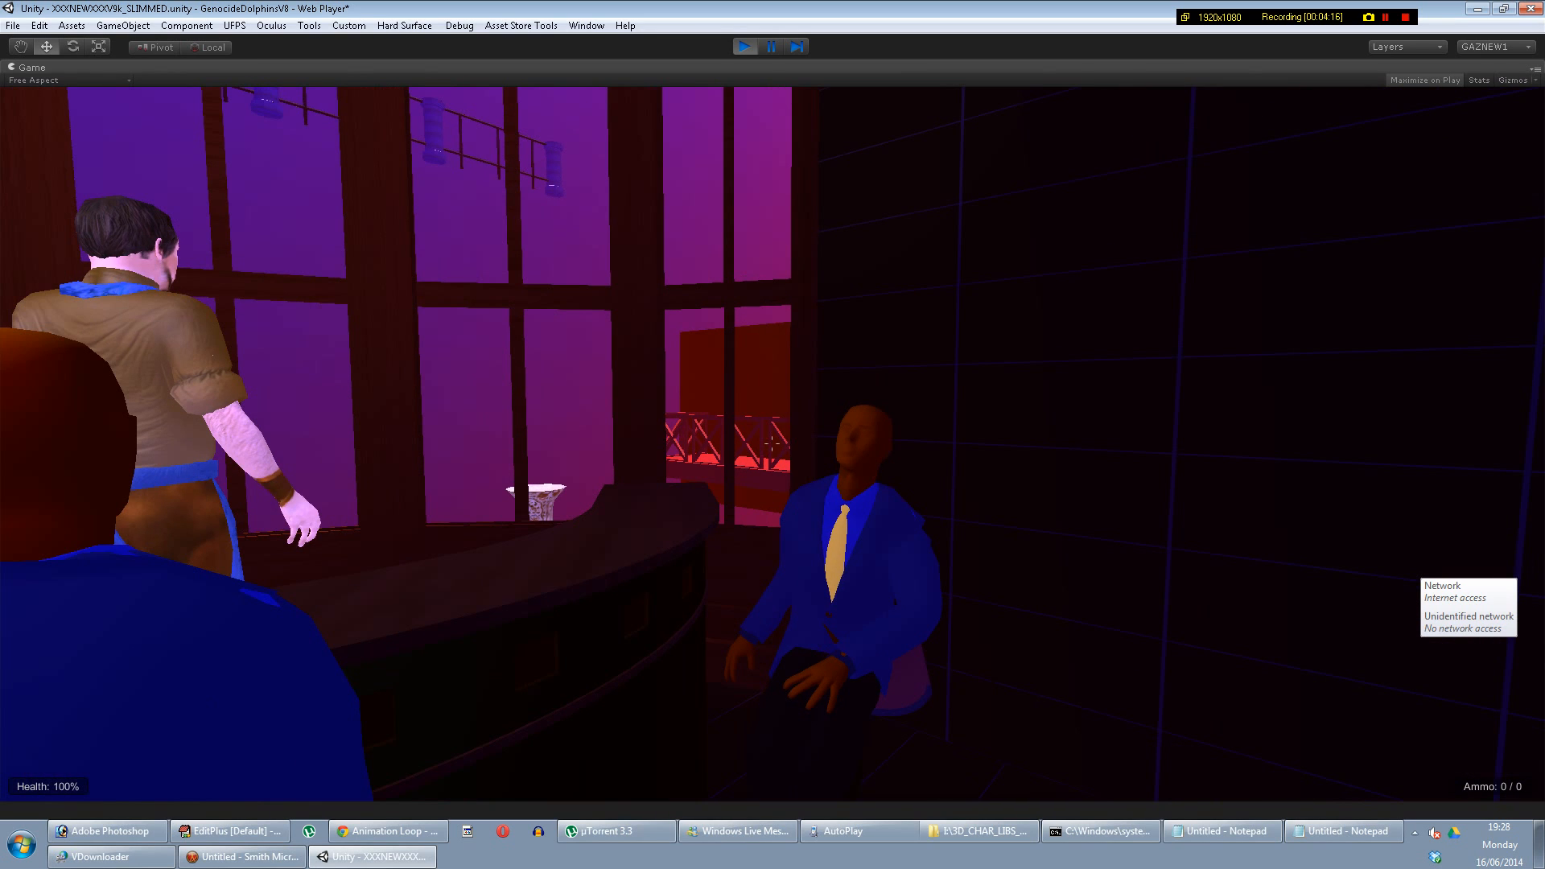
Step: Release the cursor from the running game and switch back to Poser with the JessiCasual figure
key("Escape")
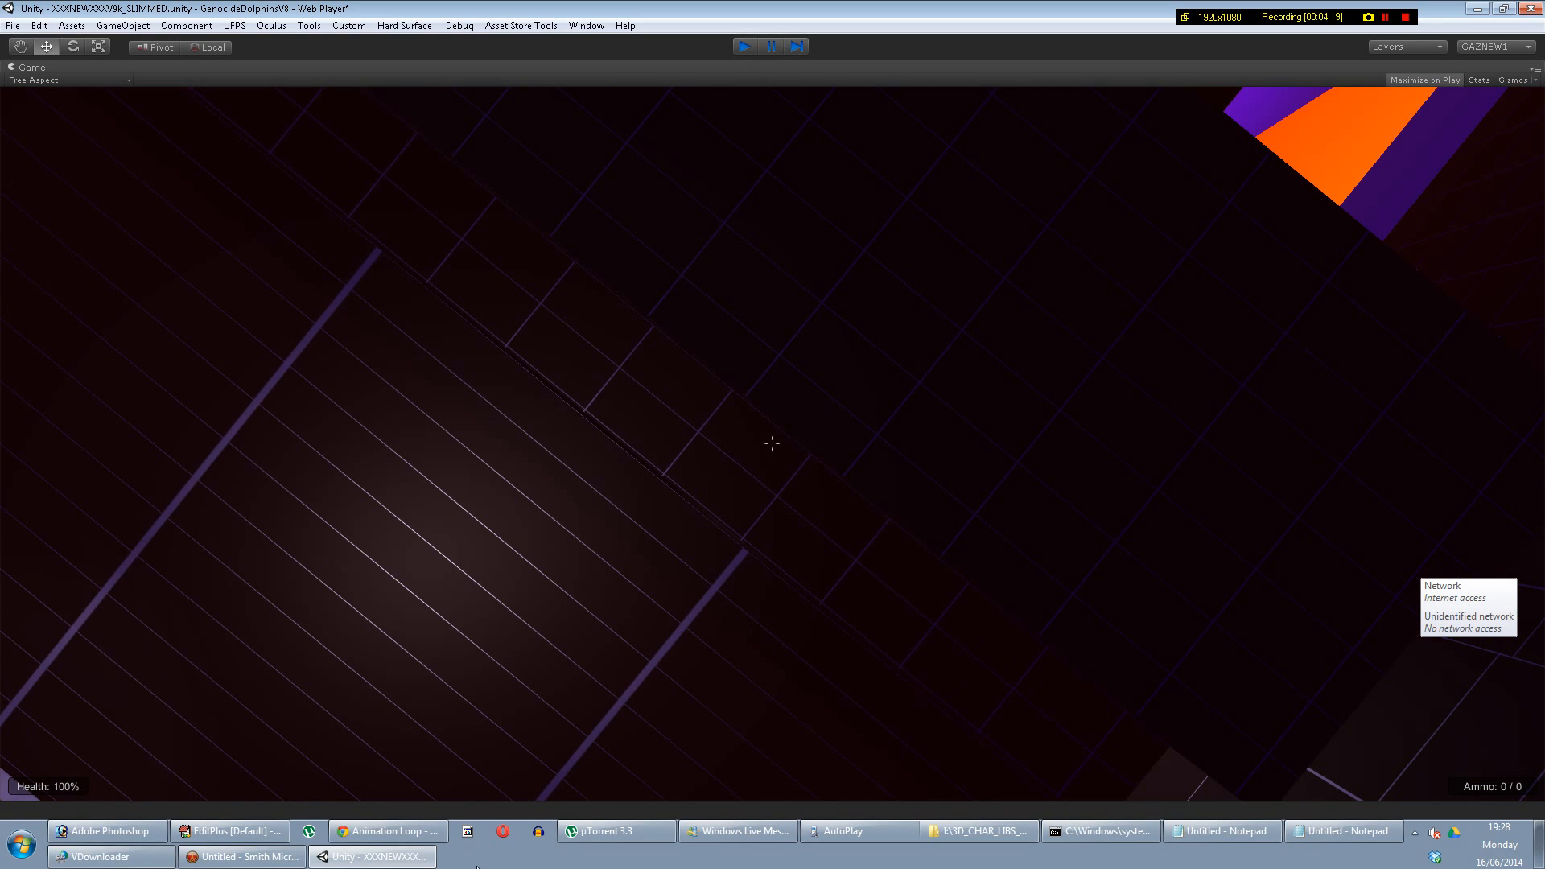
left_click(241, 856)
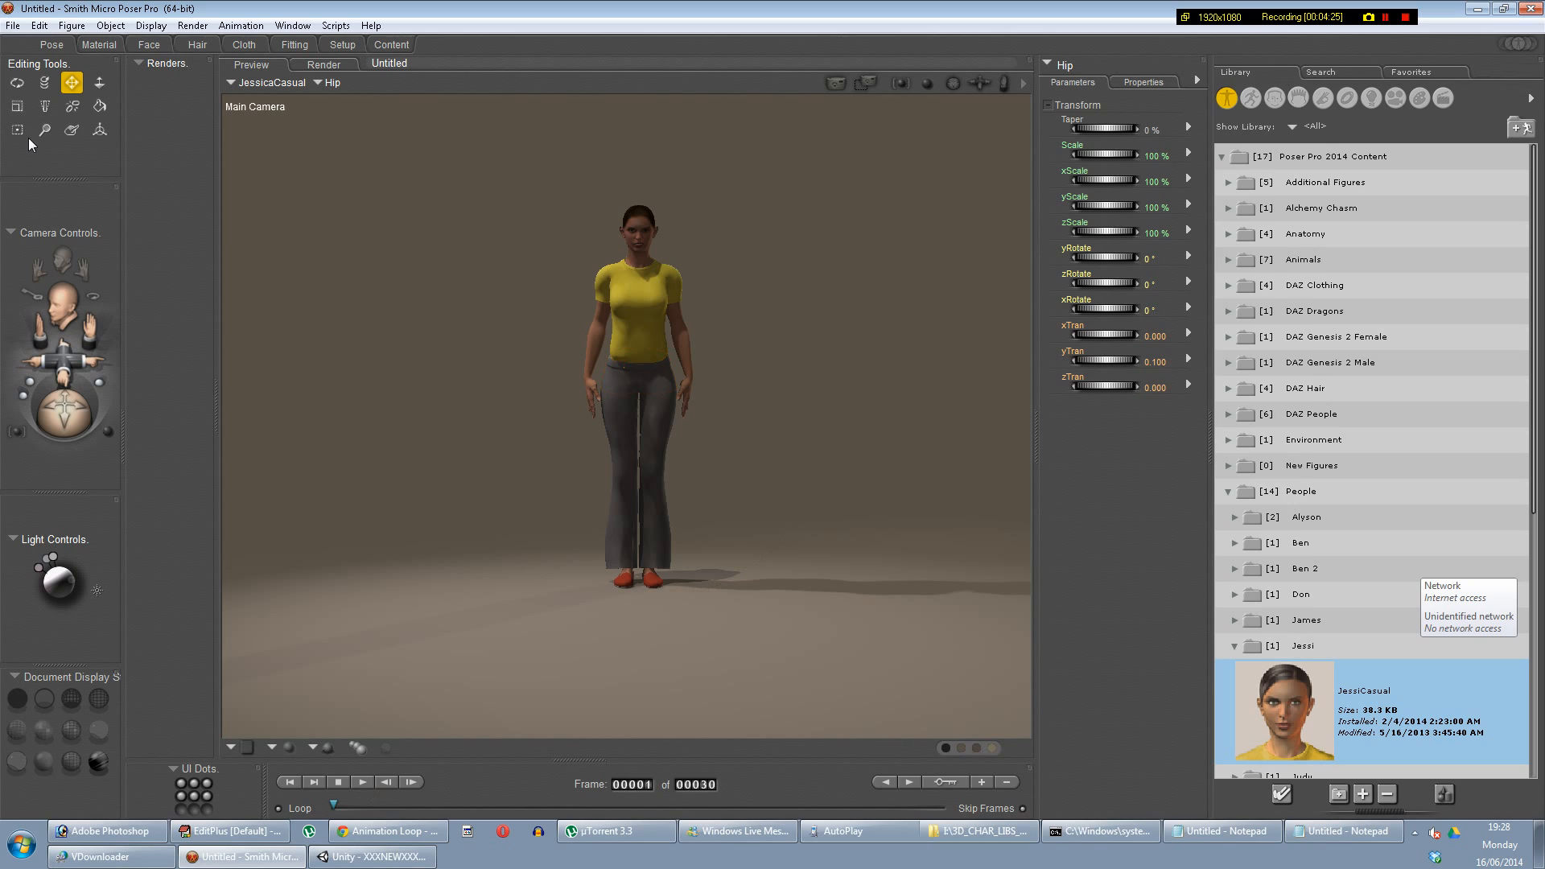
Step: Start a BVH motion import and point it to the cmuconvert-daz-141-144 folder, using the path copied from the open Explorer window
left_click(13, 25)
mouse_move(25, 182)
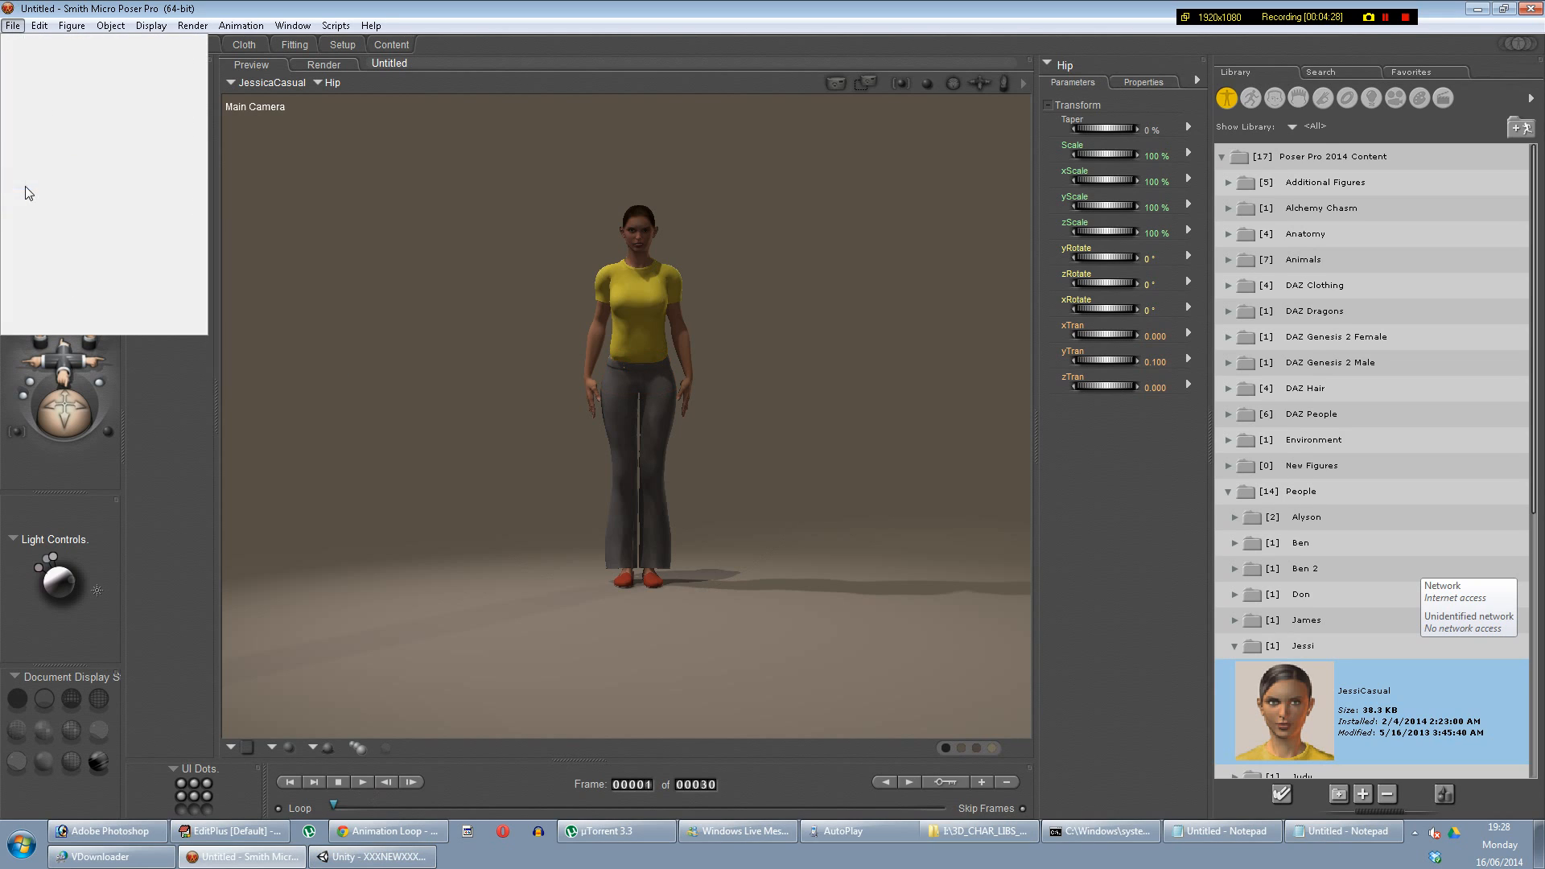
left_click(261, 275)
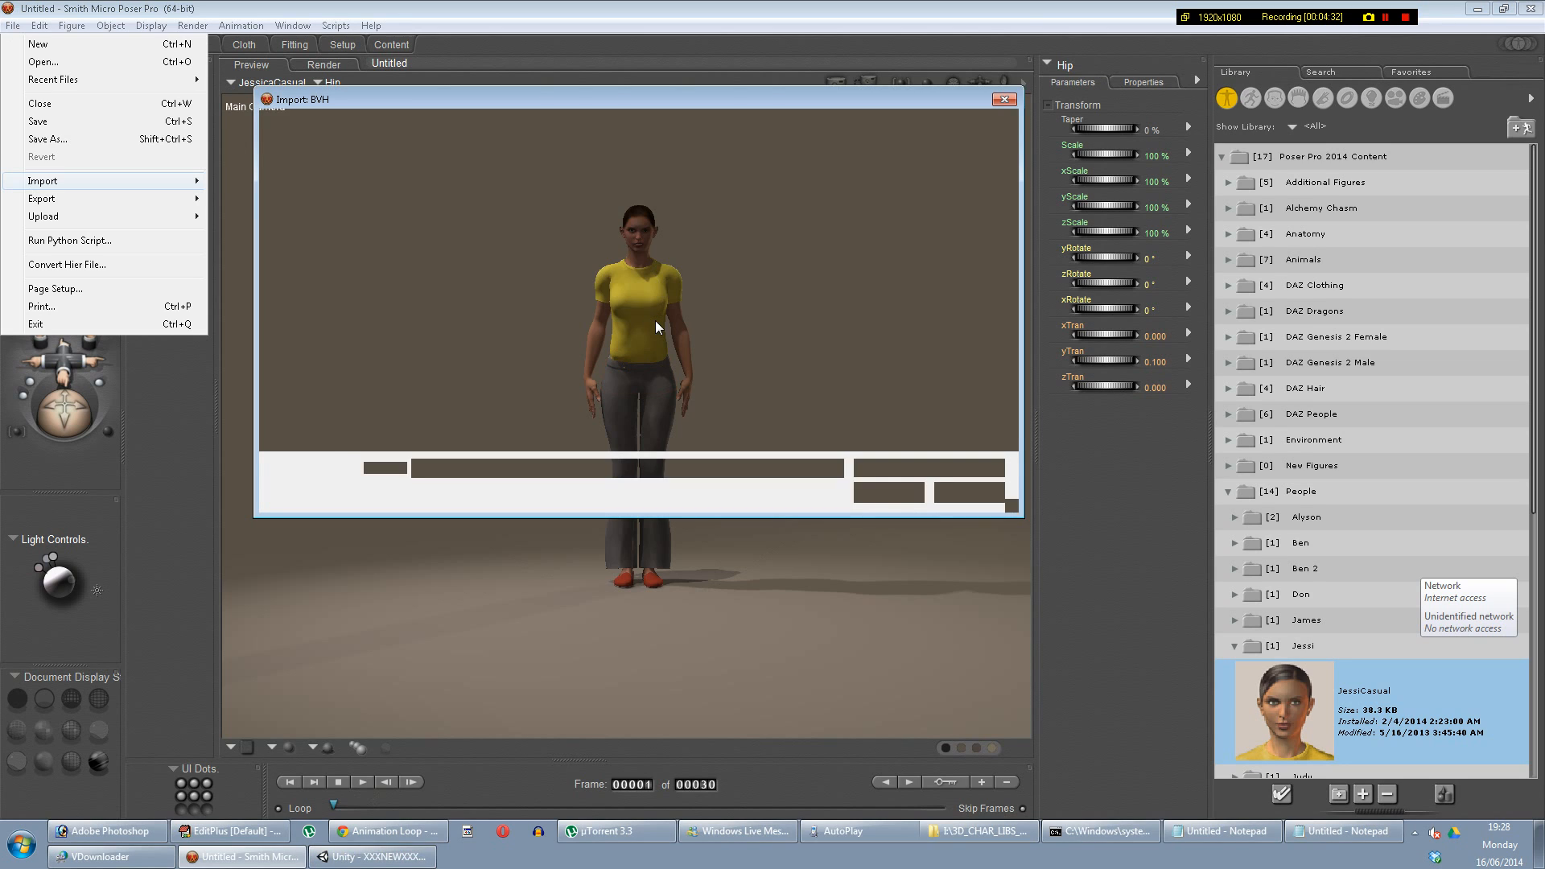
left_click(1005, 836)
left_click(748, 190)
key("ctrl+c")
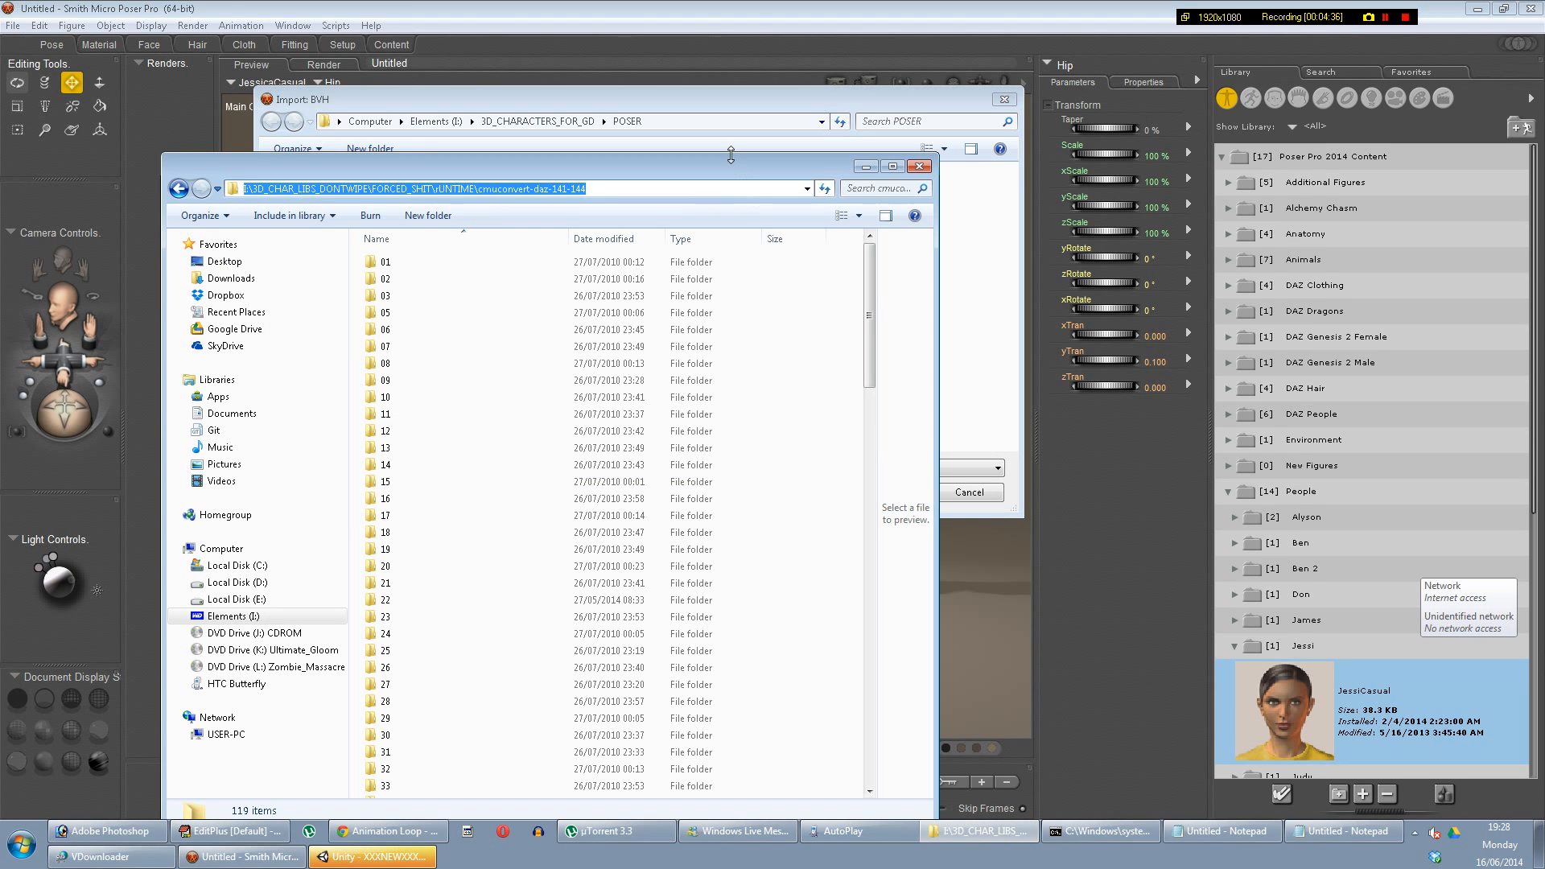
left_click(724, 122)
key("ctrl+v")
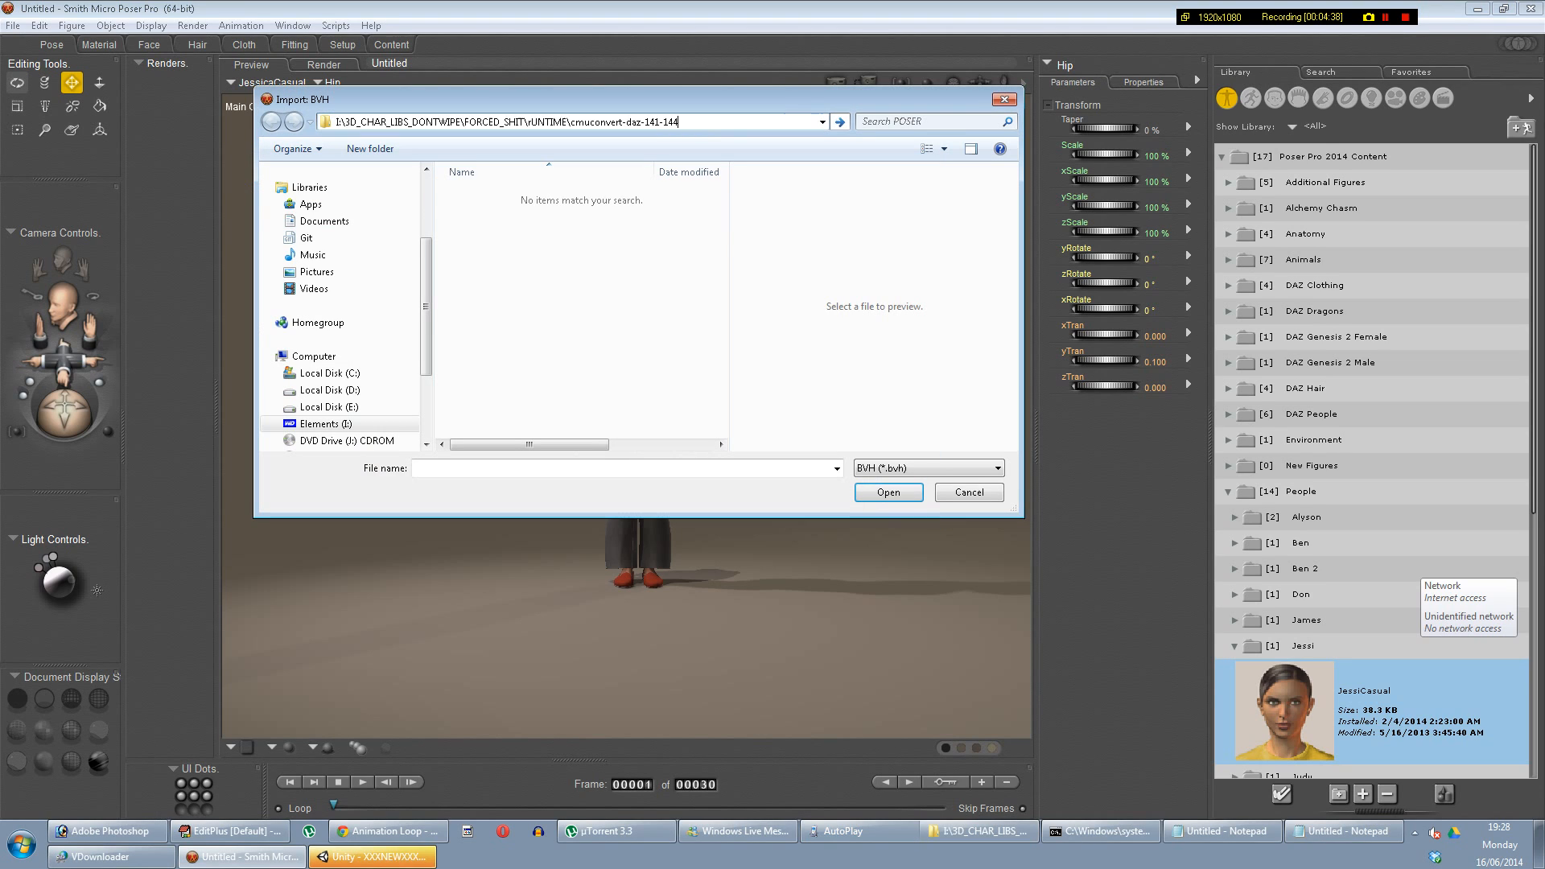
key("Return")
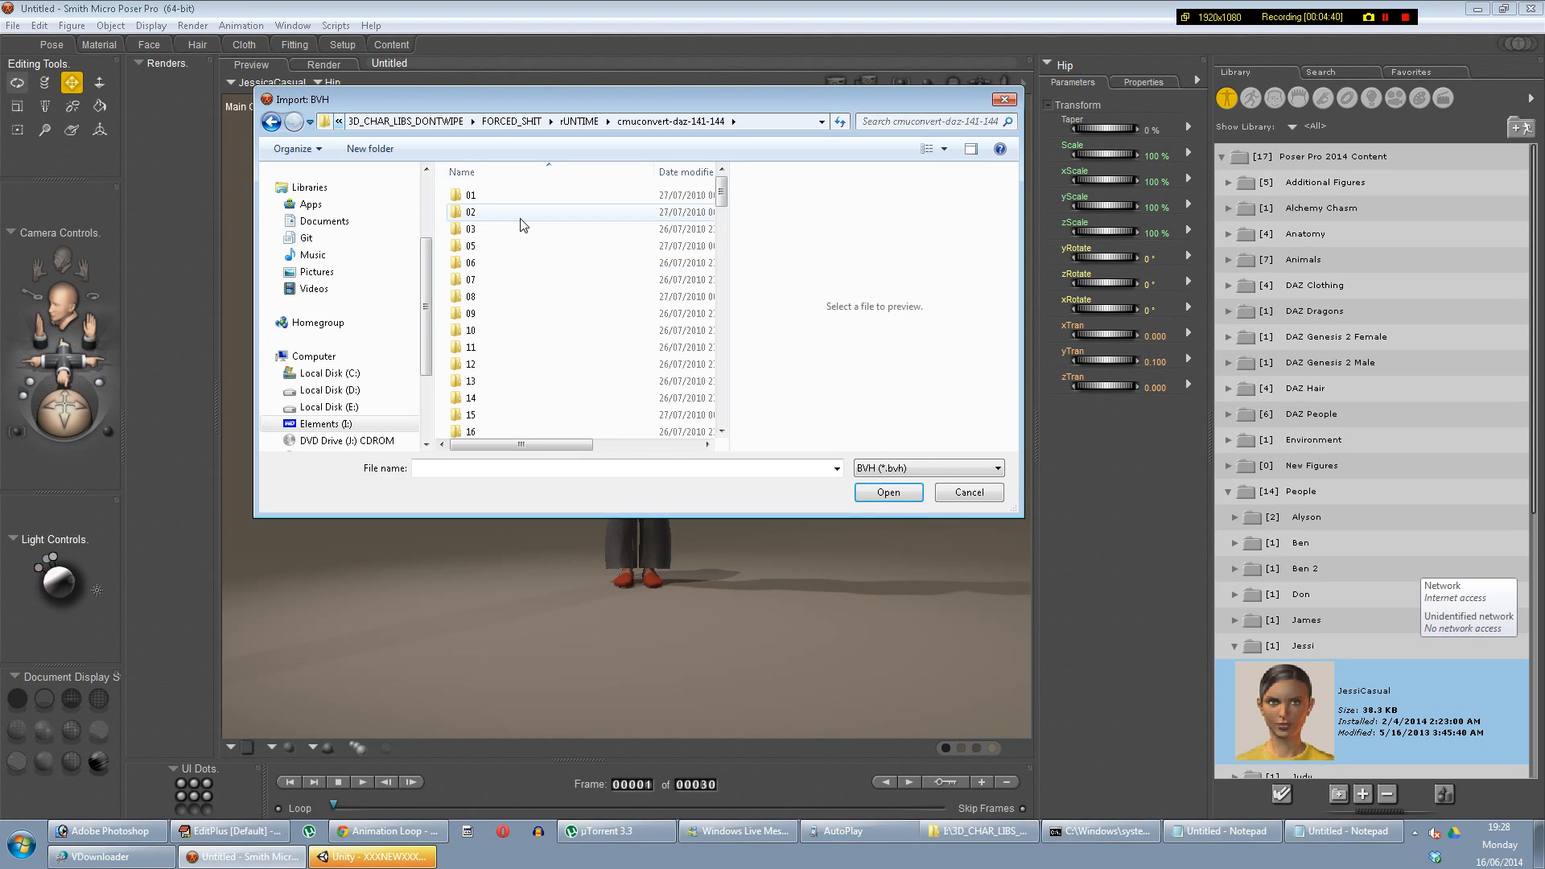
scroll(575, 395, "down", 20)
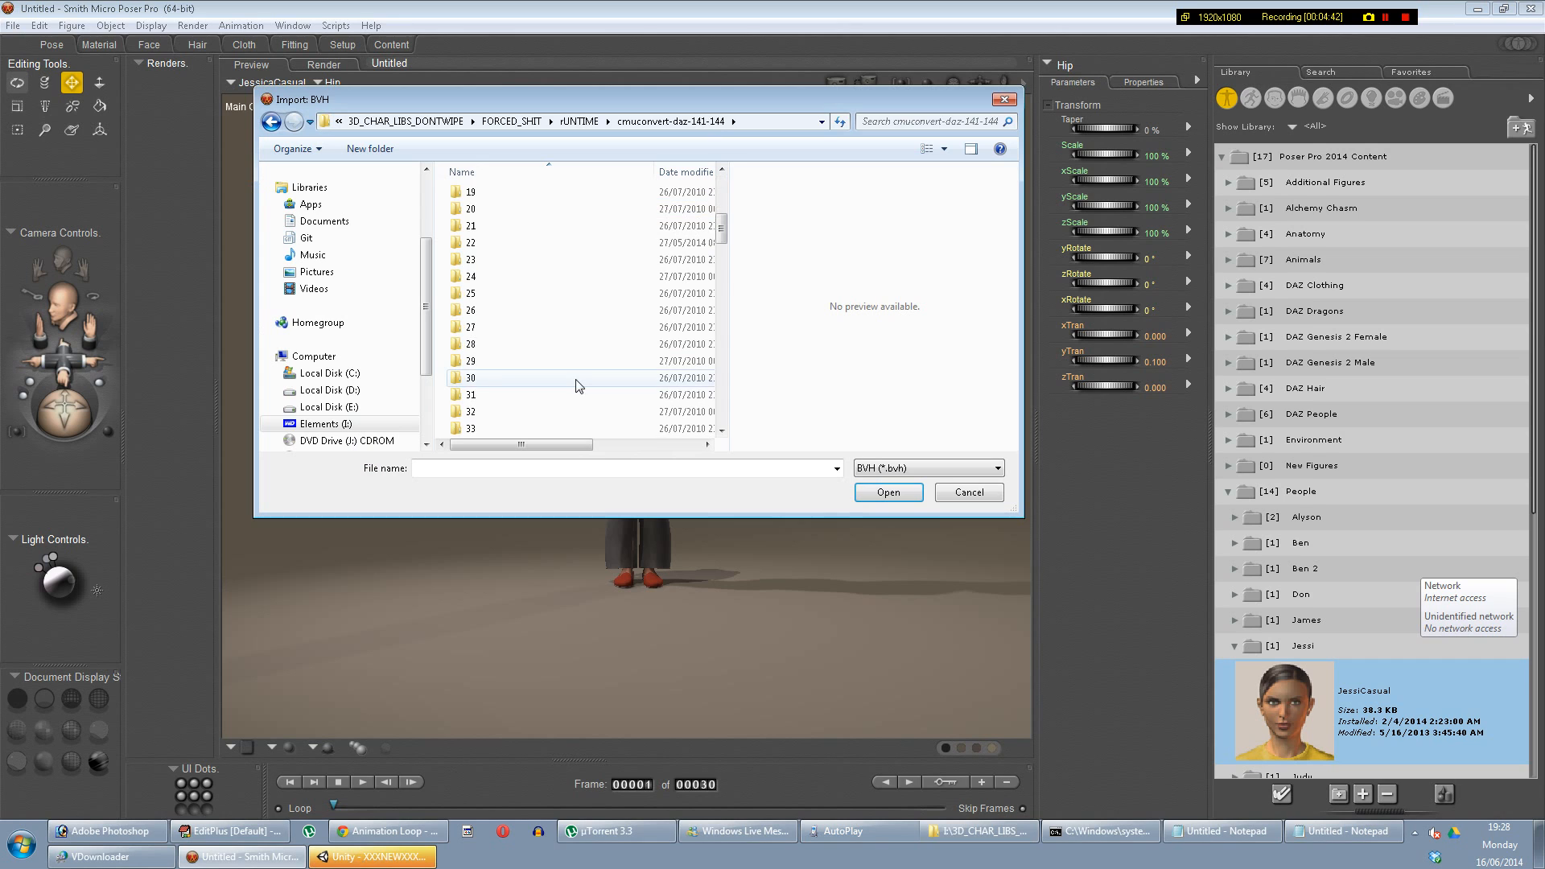
Step: Switch to EditPlus and examine how cmu-mocap-index-text.txt numbers and describes the motions of subjects 12 to 19
left_click(208, 834)
scroll(256, 760, "up", 17)
left_click(256, 761)
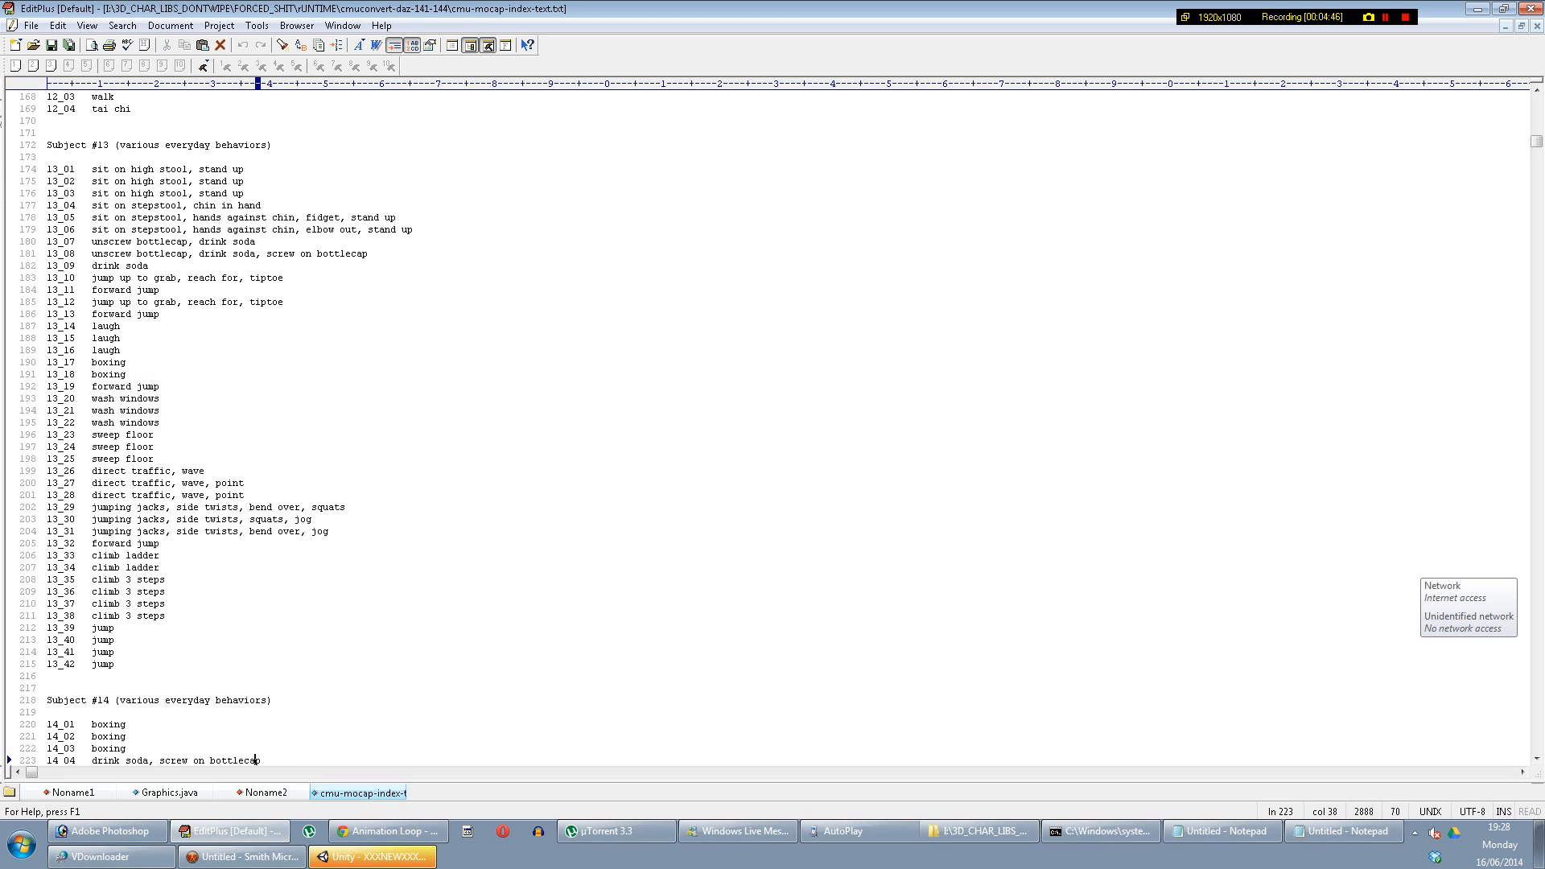
scroll(256, 761, "up", 20)
scroll(256, 761, "down", 18)
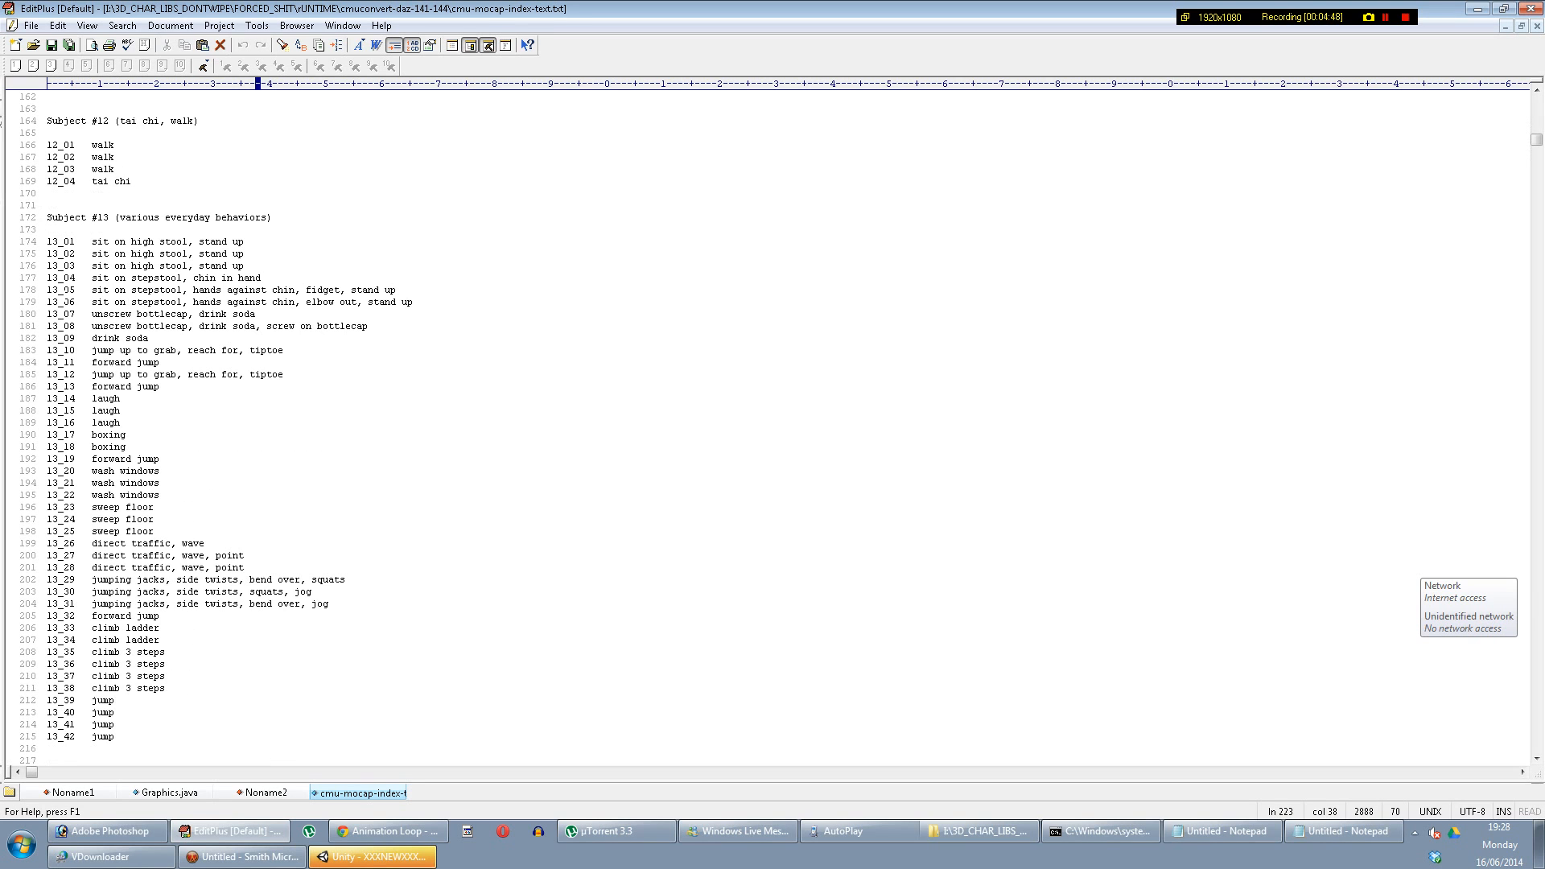
double_click(58, 338)
double_click(61, 241)
scroll(69, 245, "down", 2)
scroll(69, 245, "down", 20)
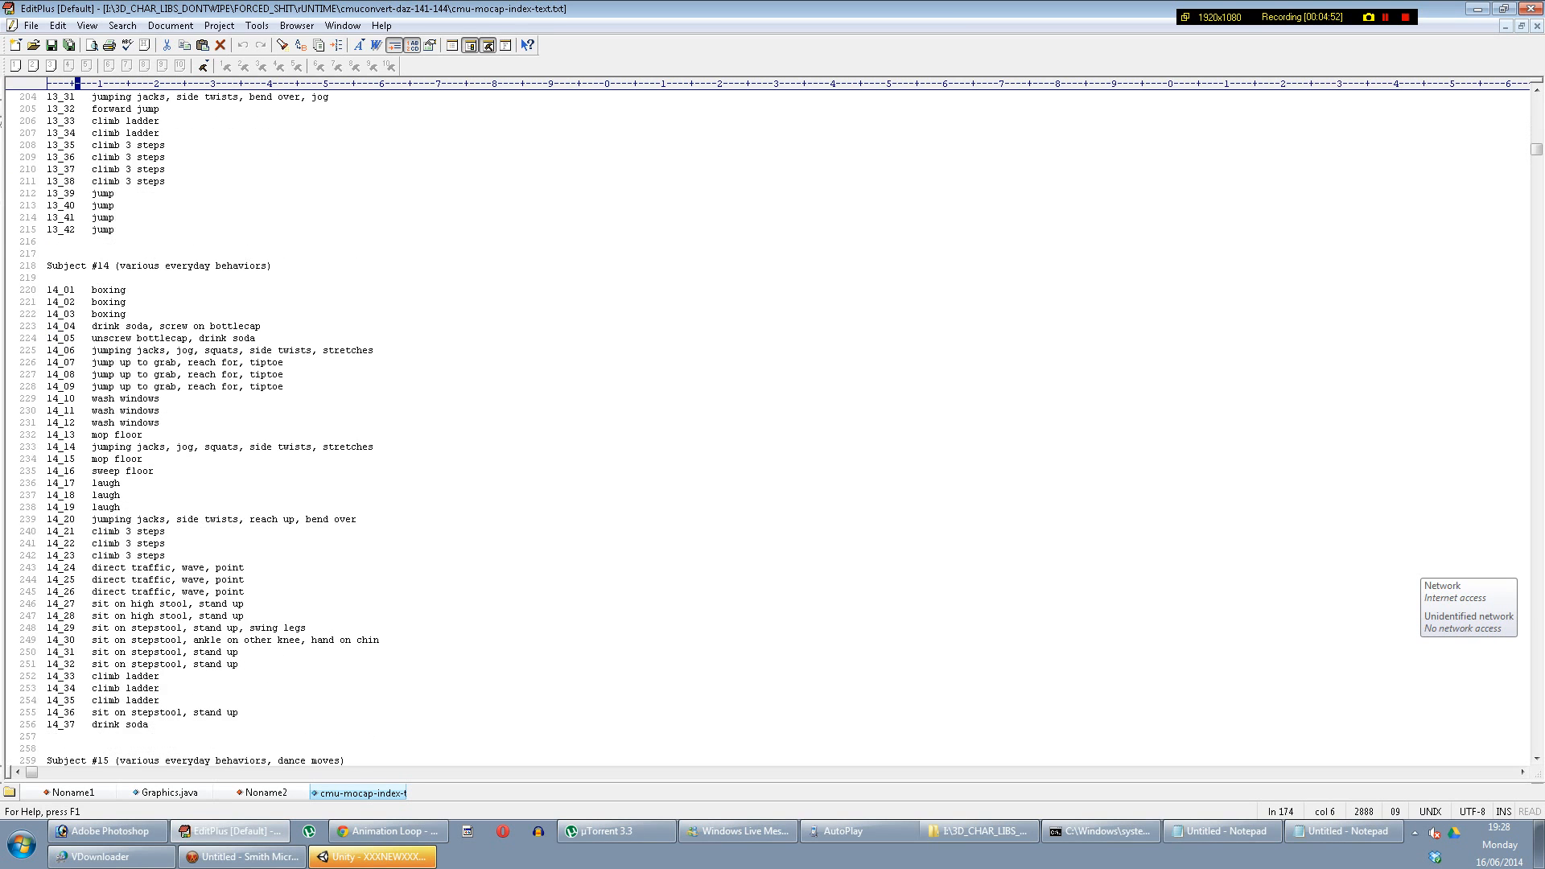
scroll(240, 428, "down", 1)
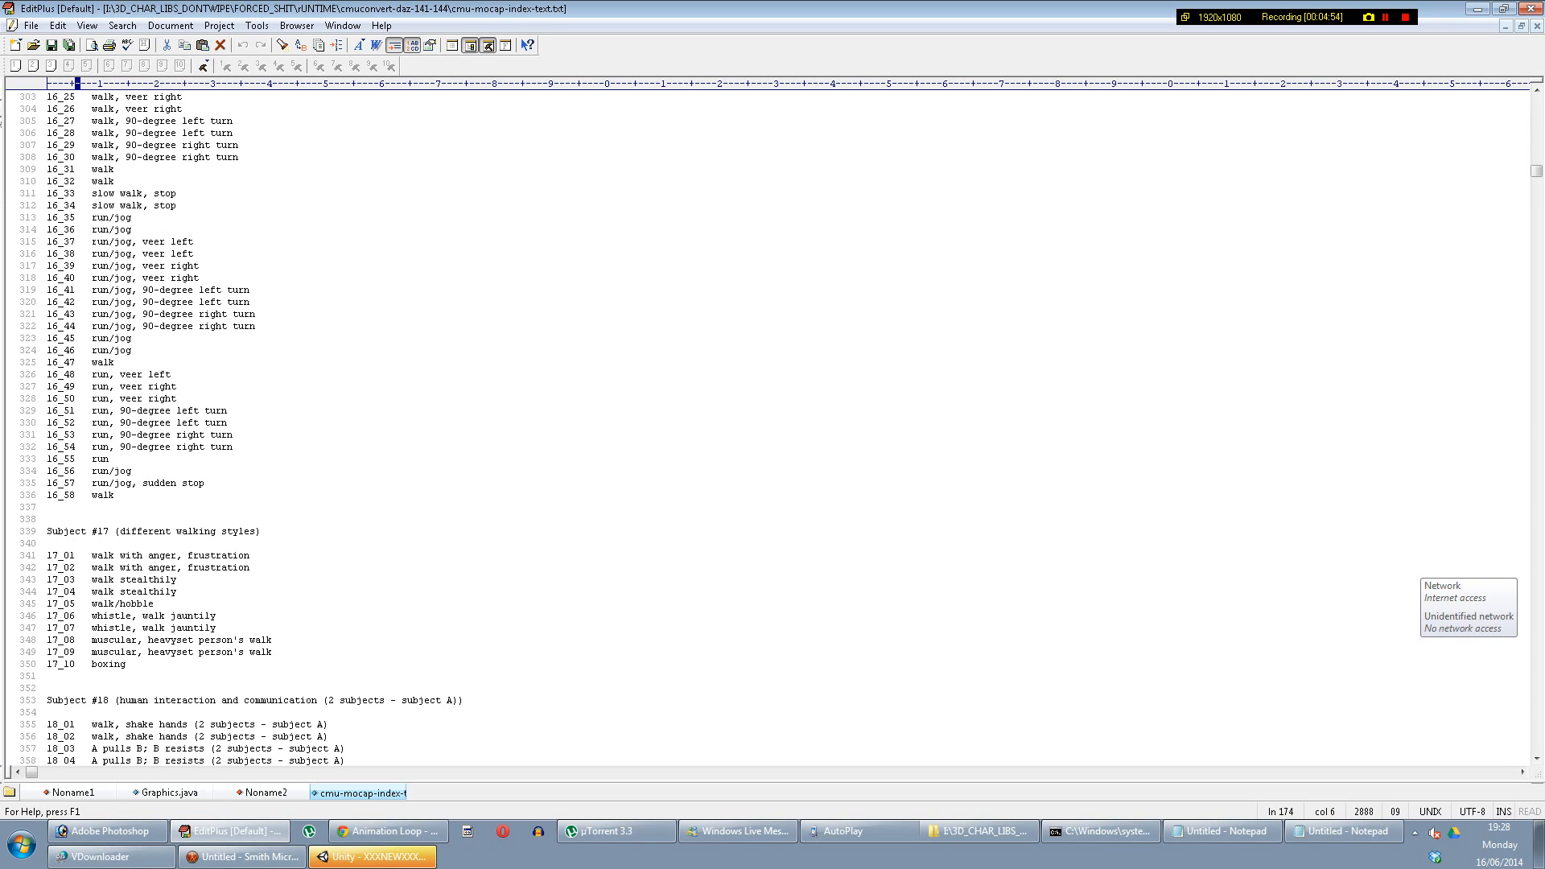
scroll(240, 428, "down", 9)
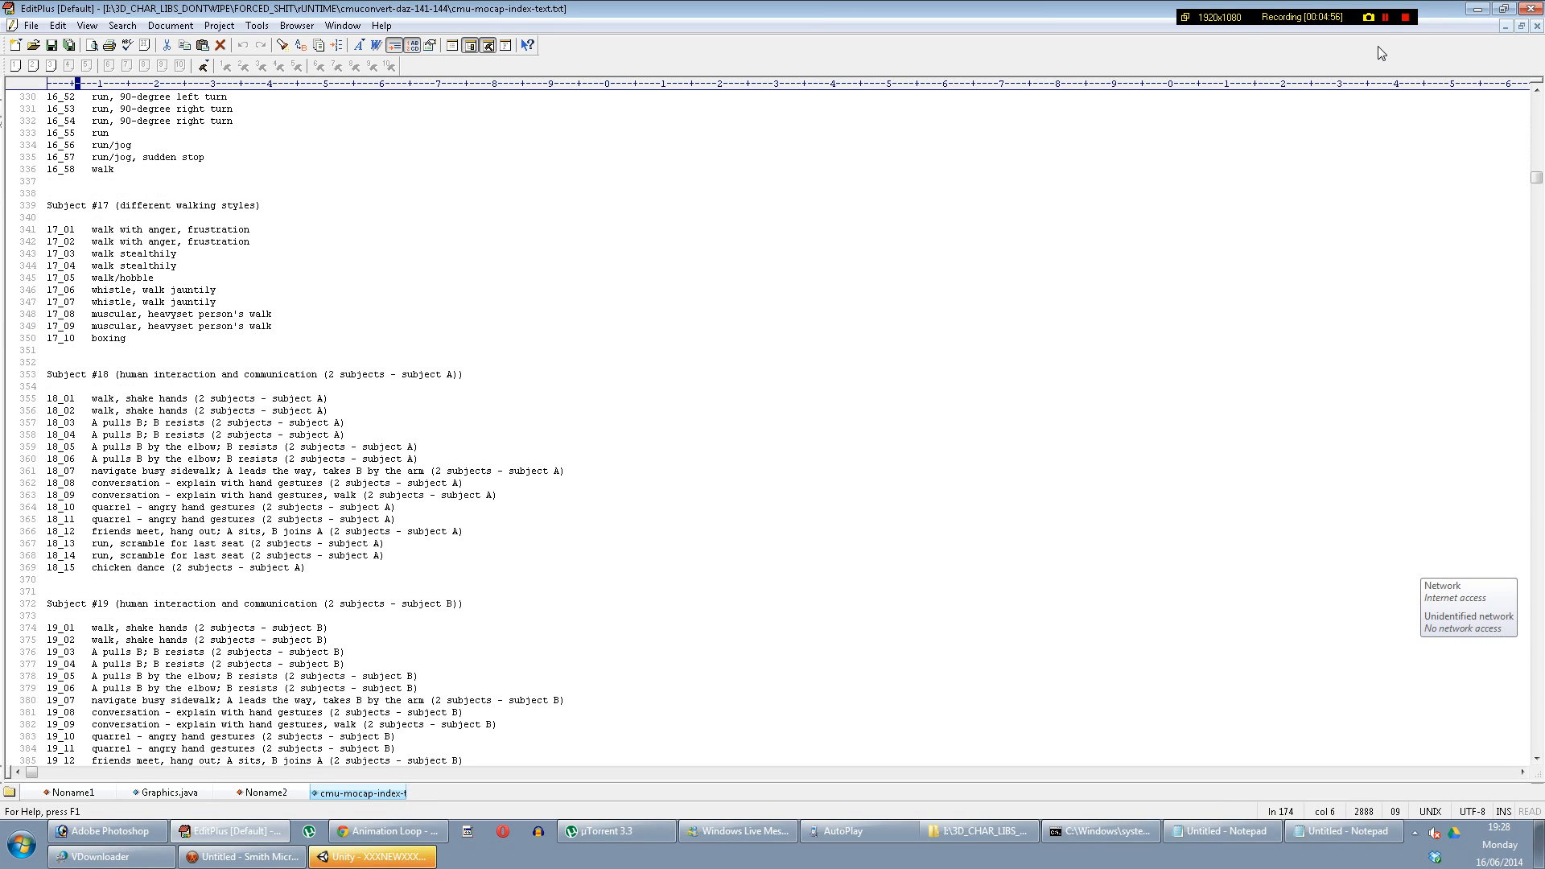
left_click(1405, 17)
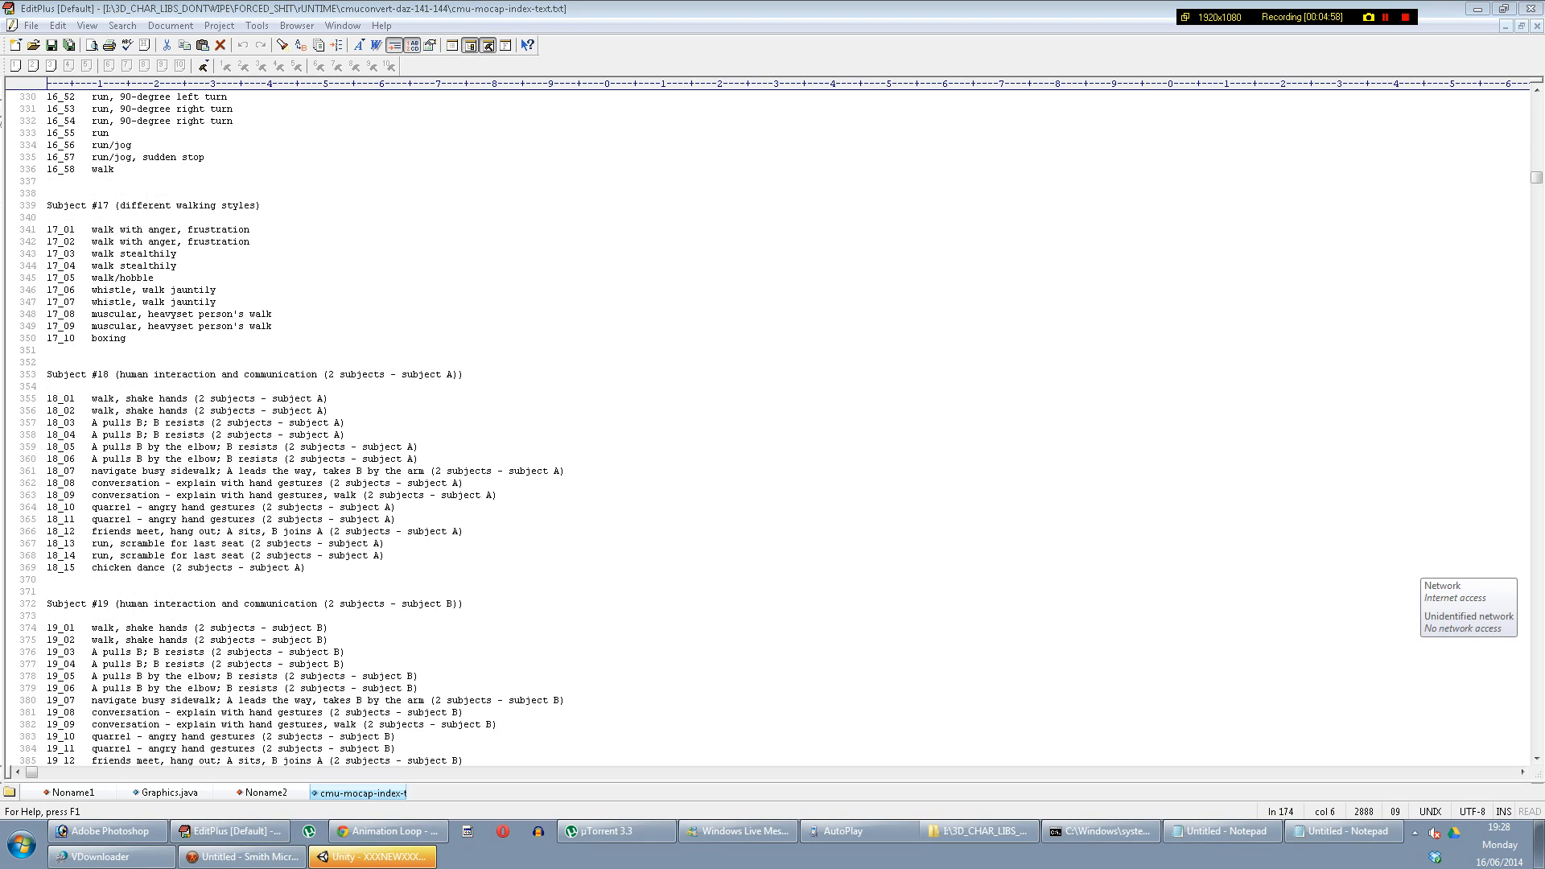
Step: Read on through the motion index from subject 18 to subject 49, looking over the kinds of motions offered
left_click(279, 519)
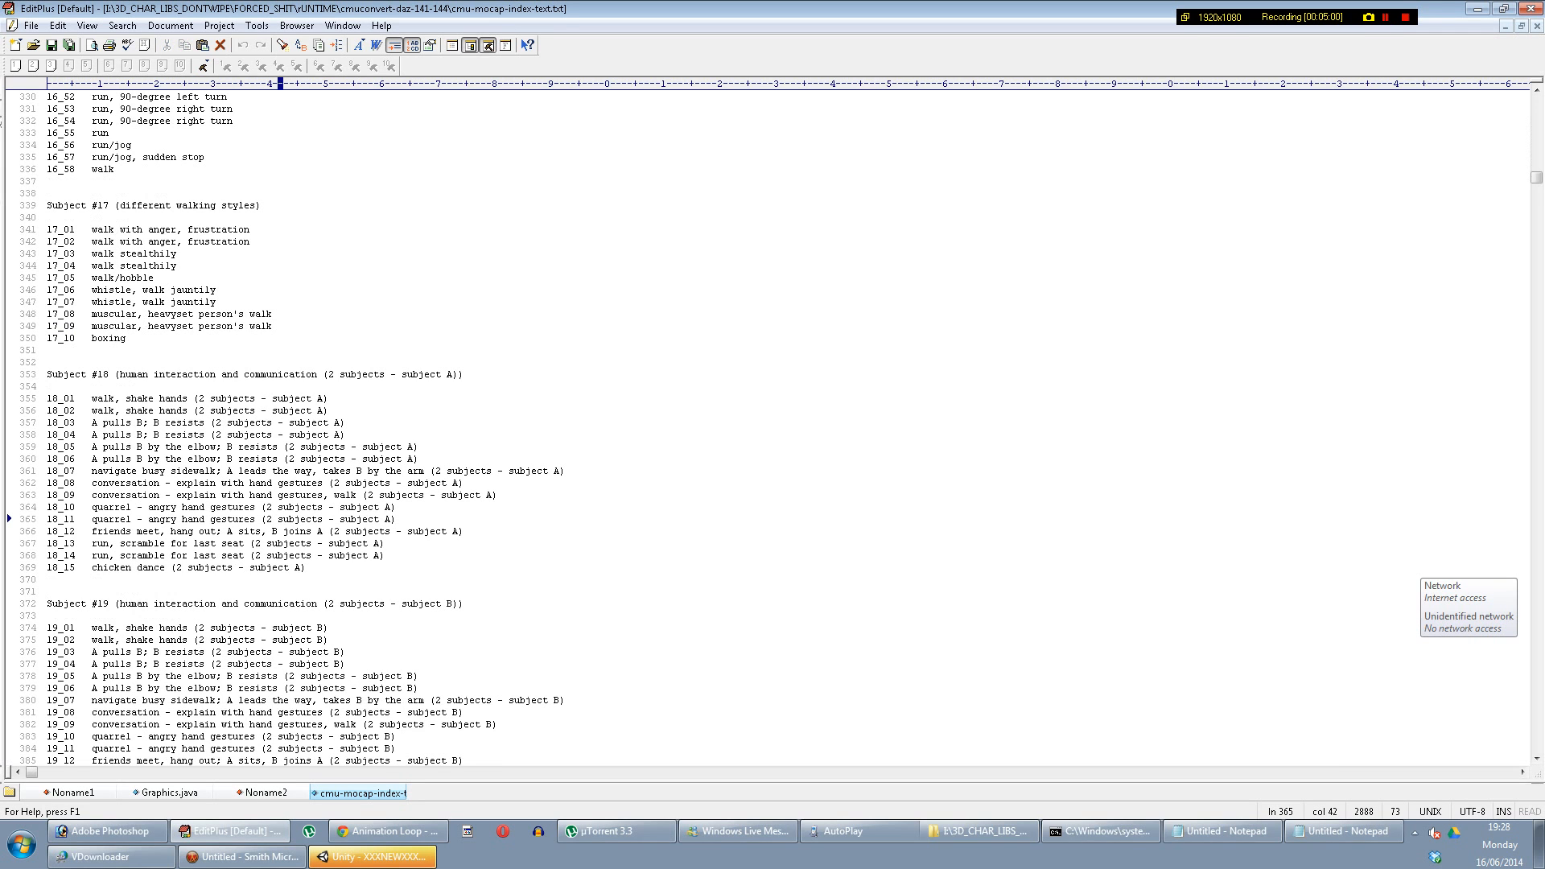
scroll(772, 427, "down", 16)
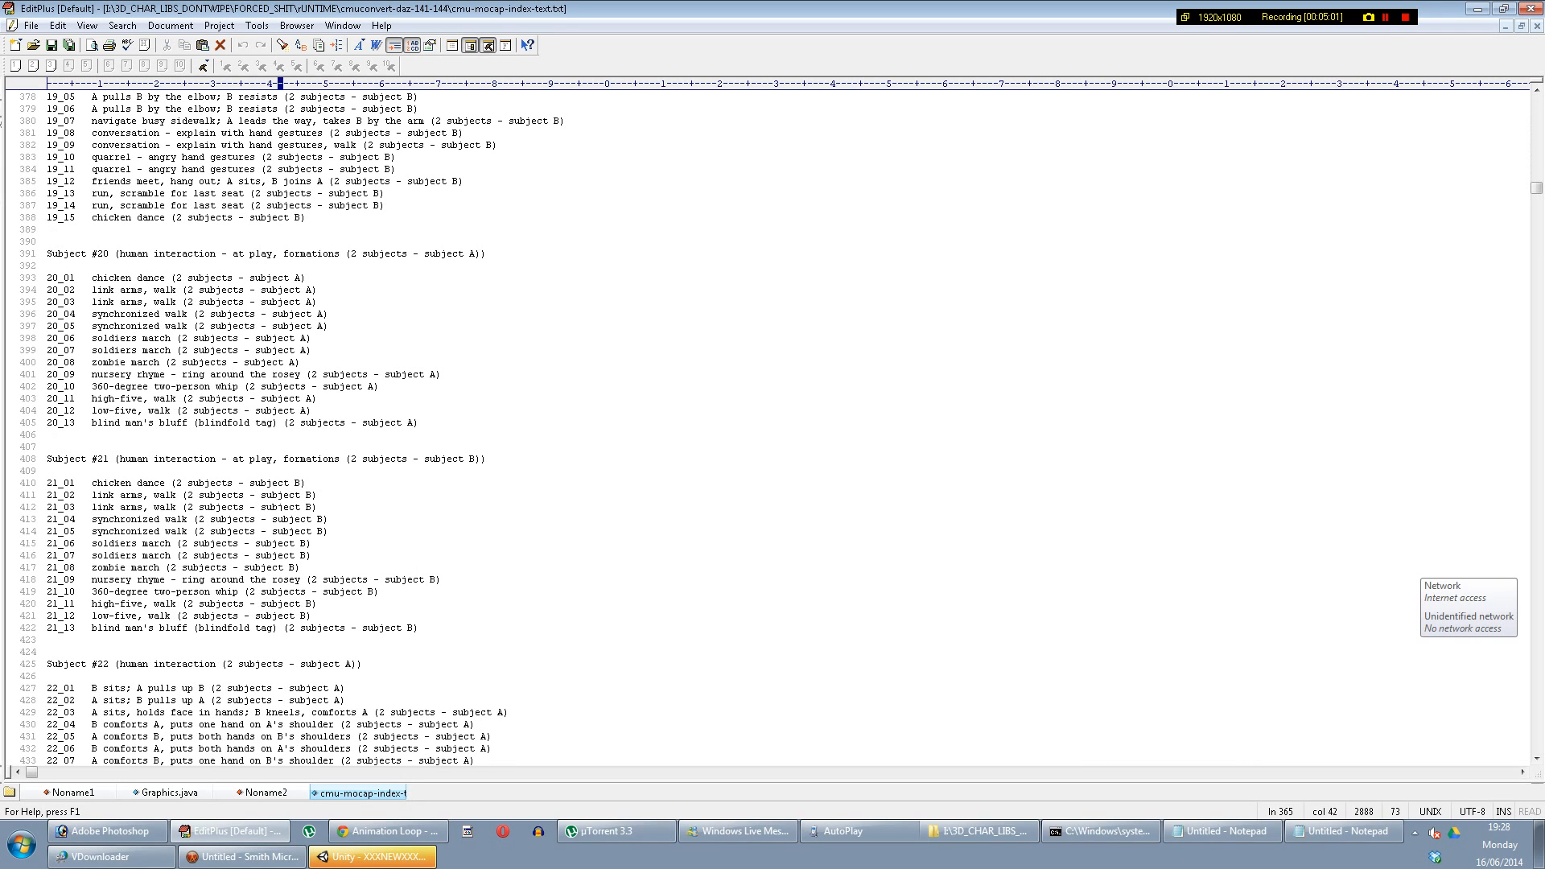
scroll(773, 426, "down", 13)
scroll(773, 427, "down", 20)
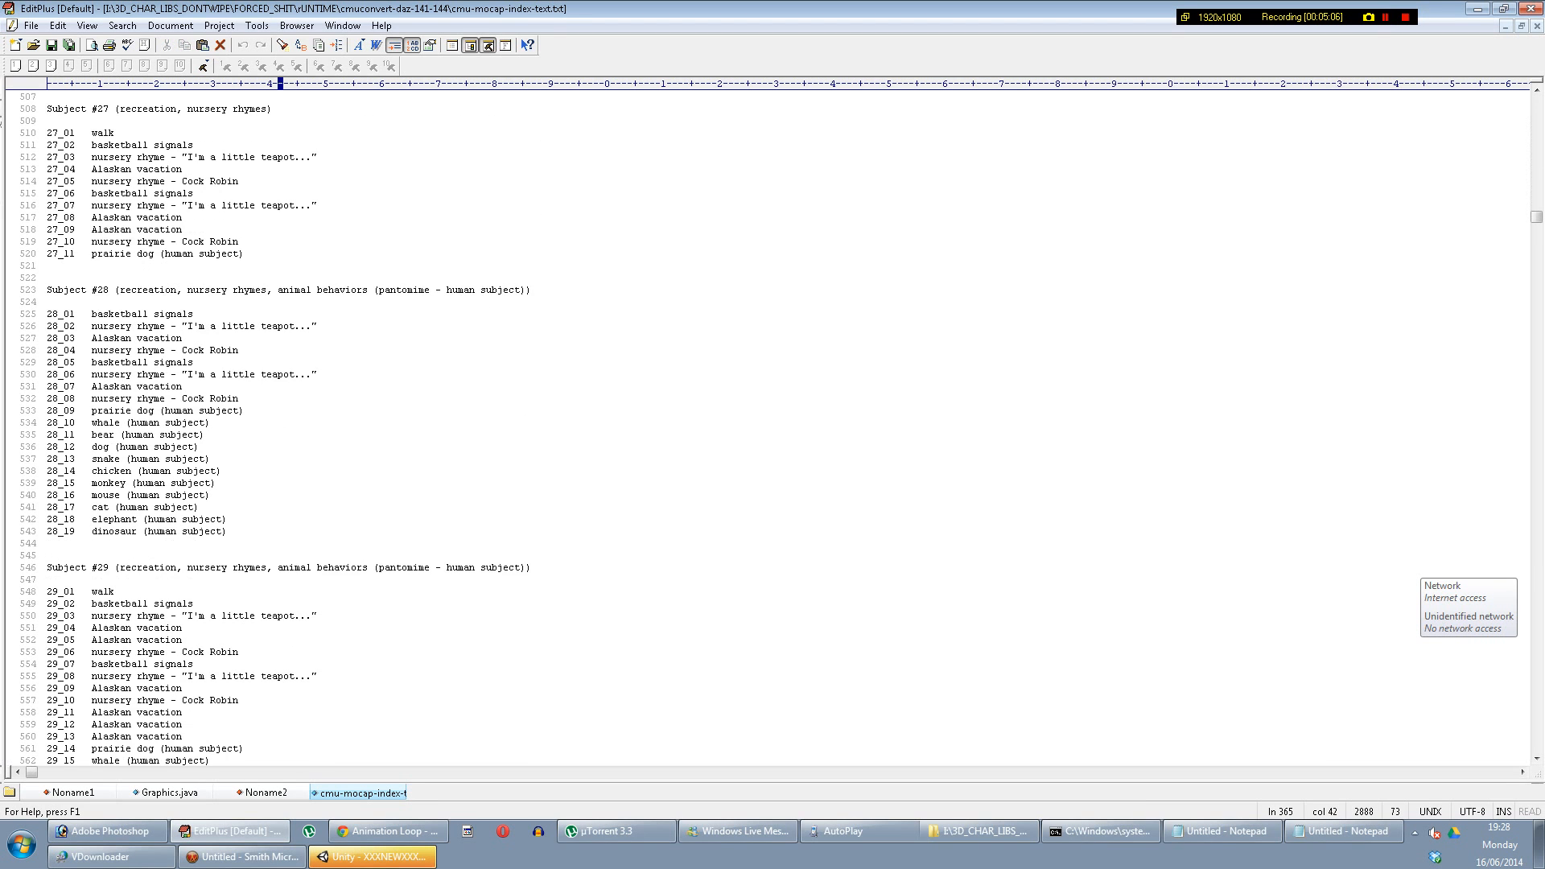
scroll(772, 427, "down", 14)
scroll(772, 426, "down", 19)
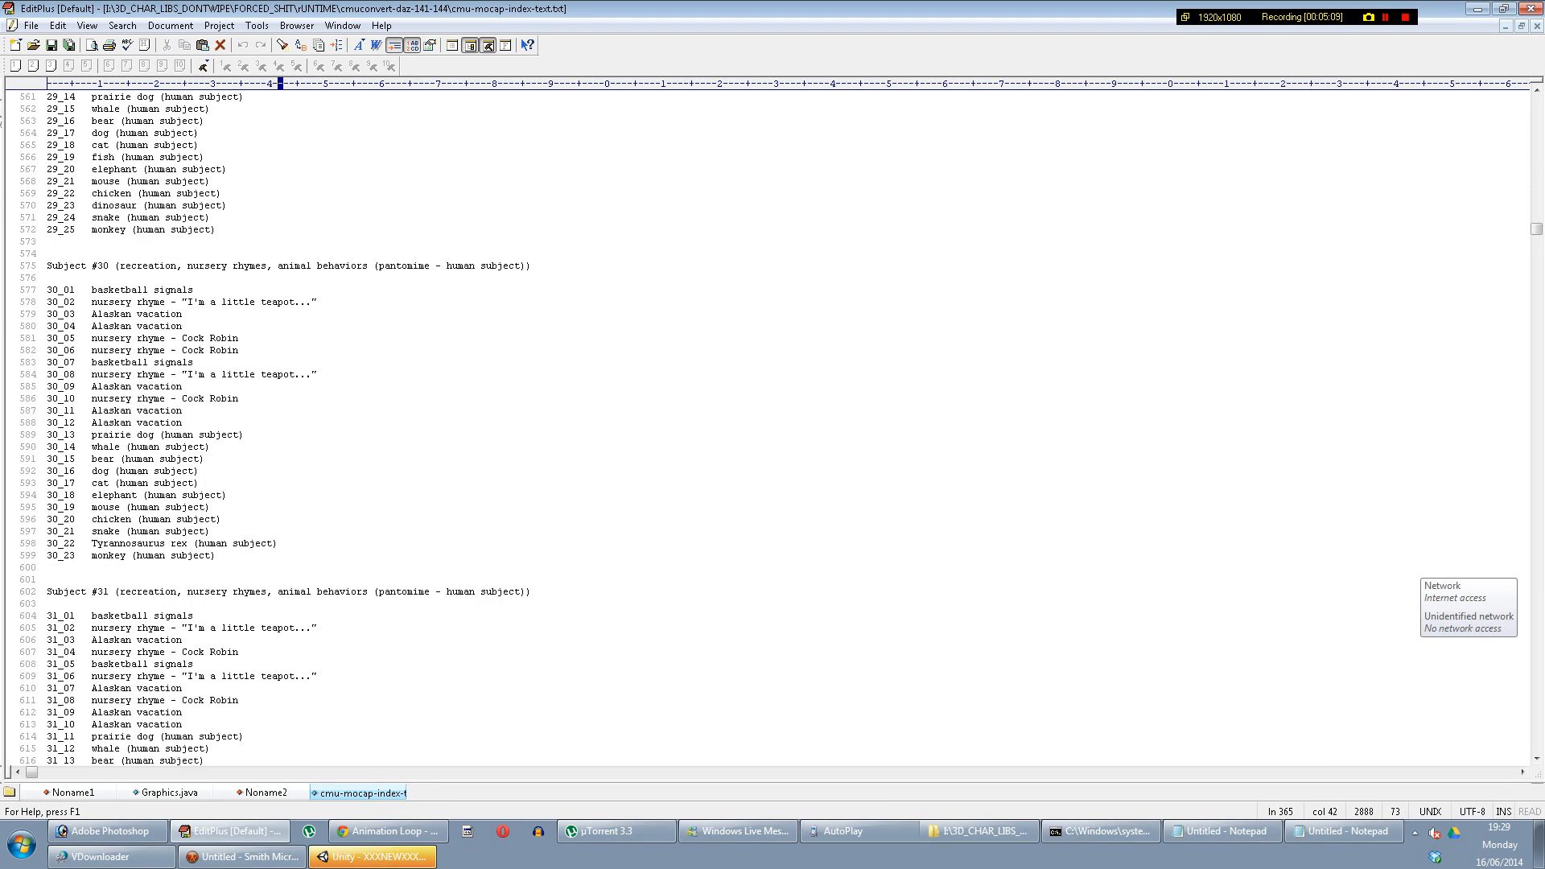
scroll(773, 426, "down", 1)
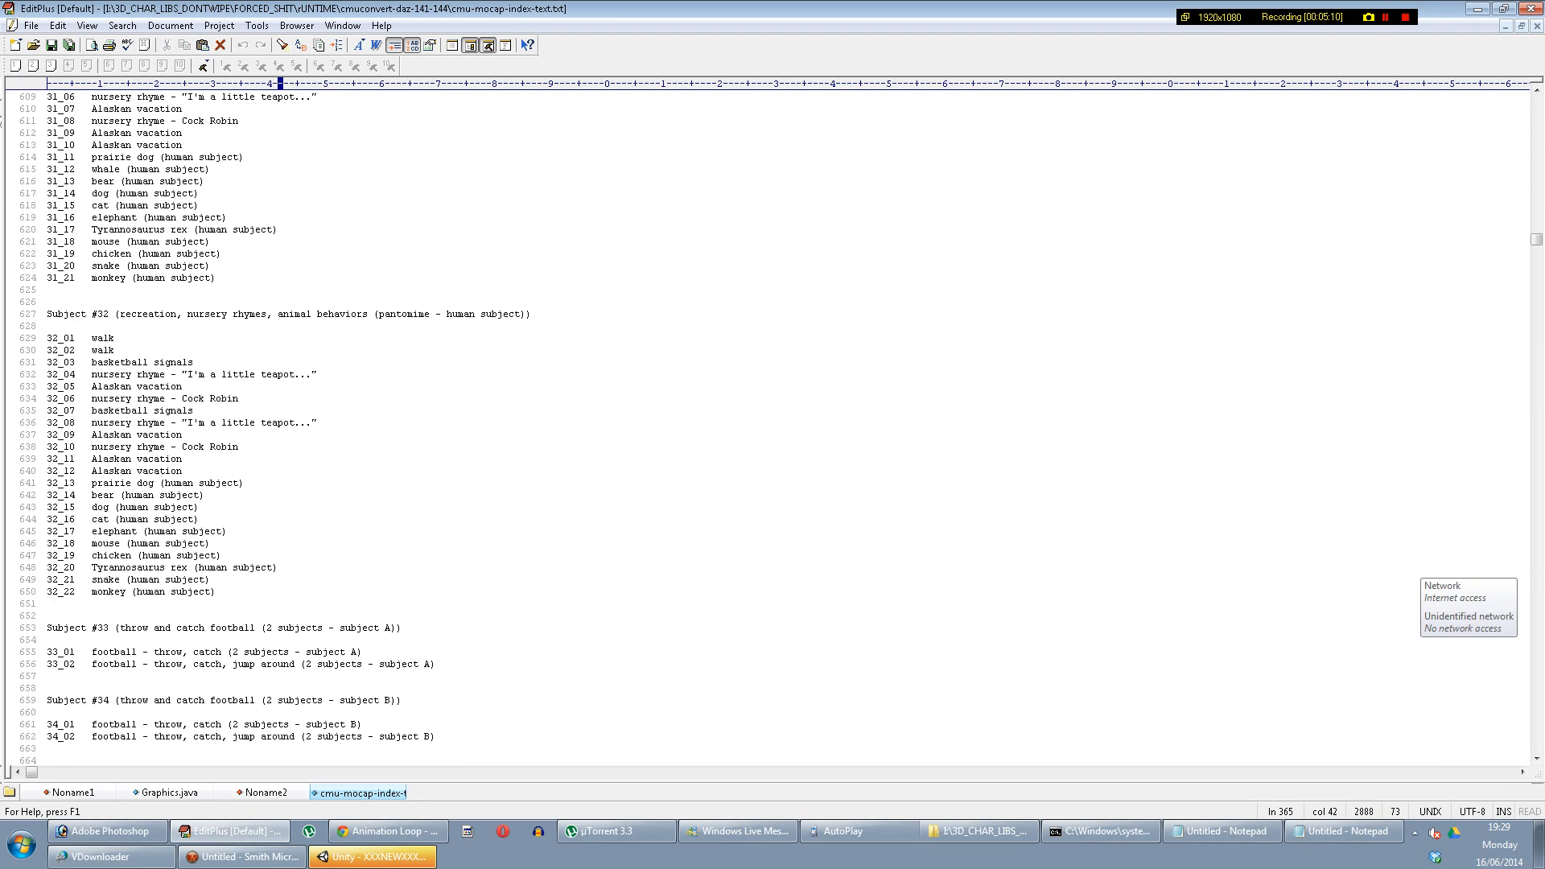
scroll(772, 426, "down", 7)
scroll(773, 426, "down", 14)
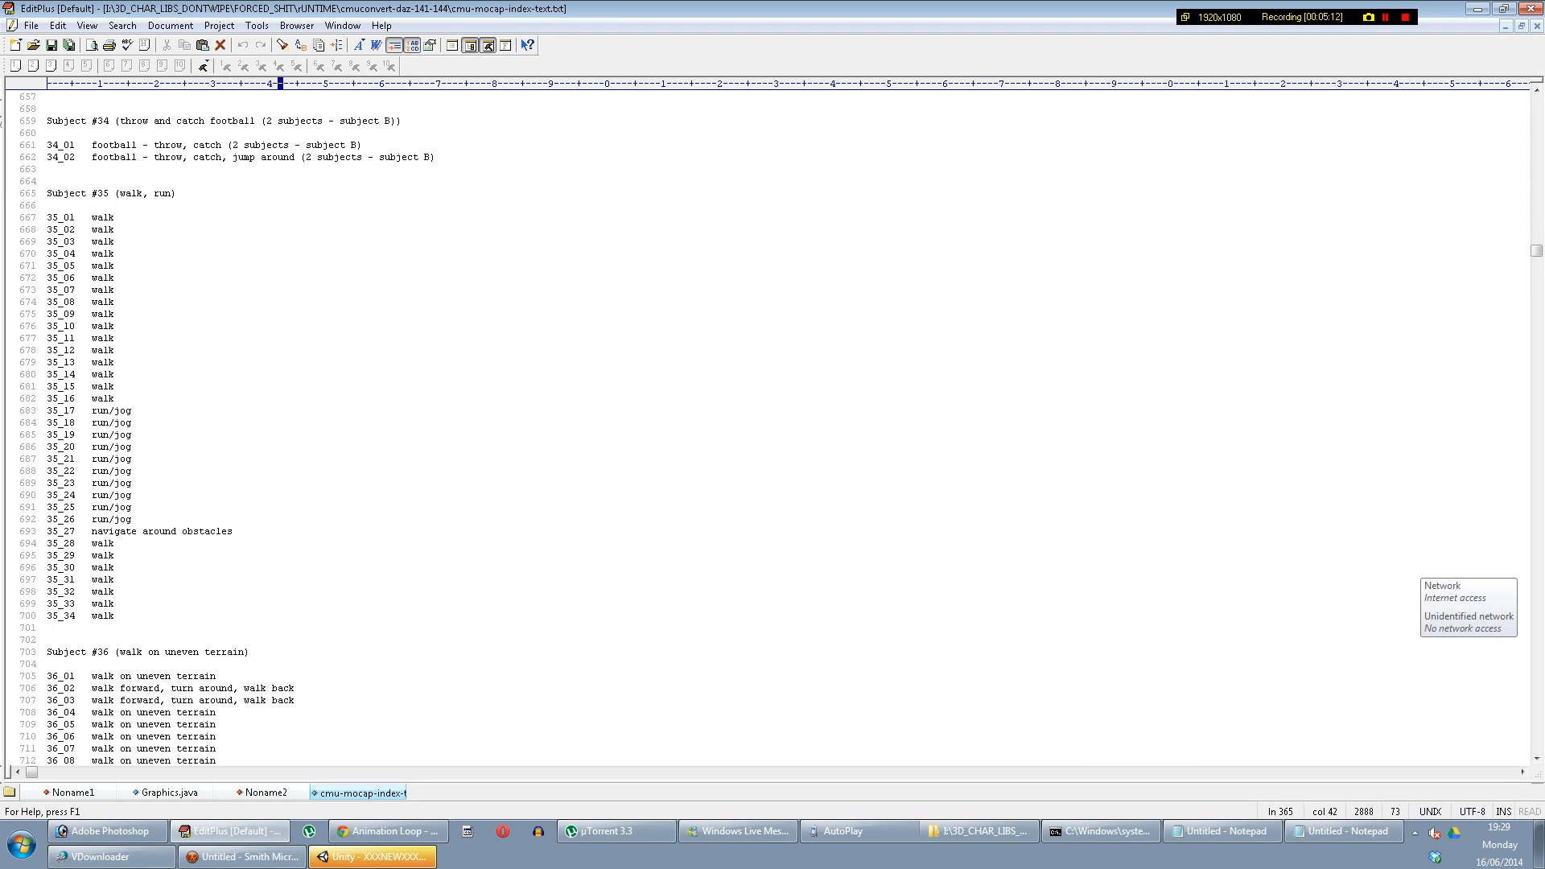
scroll(773, 426, "down", 20)
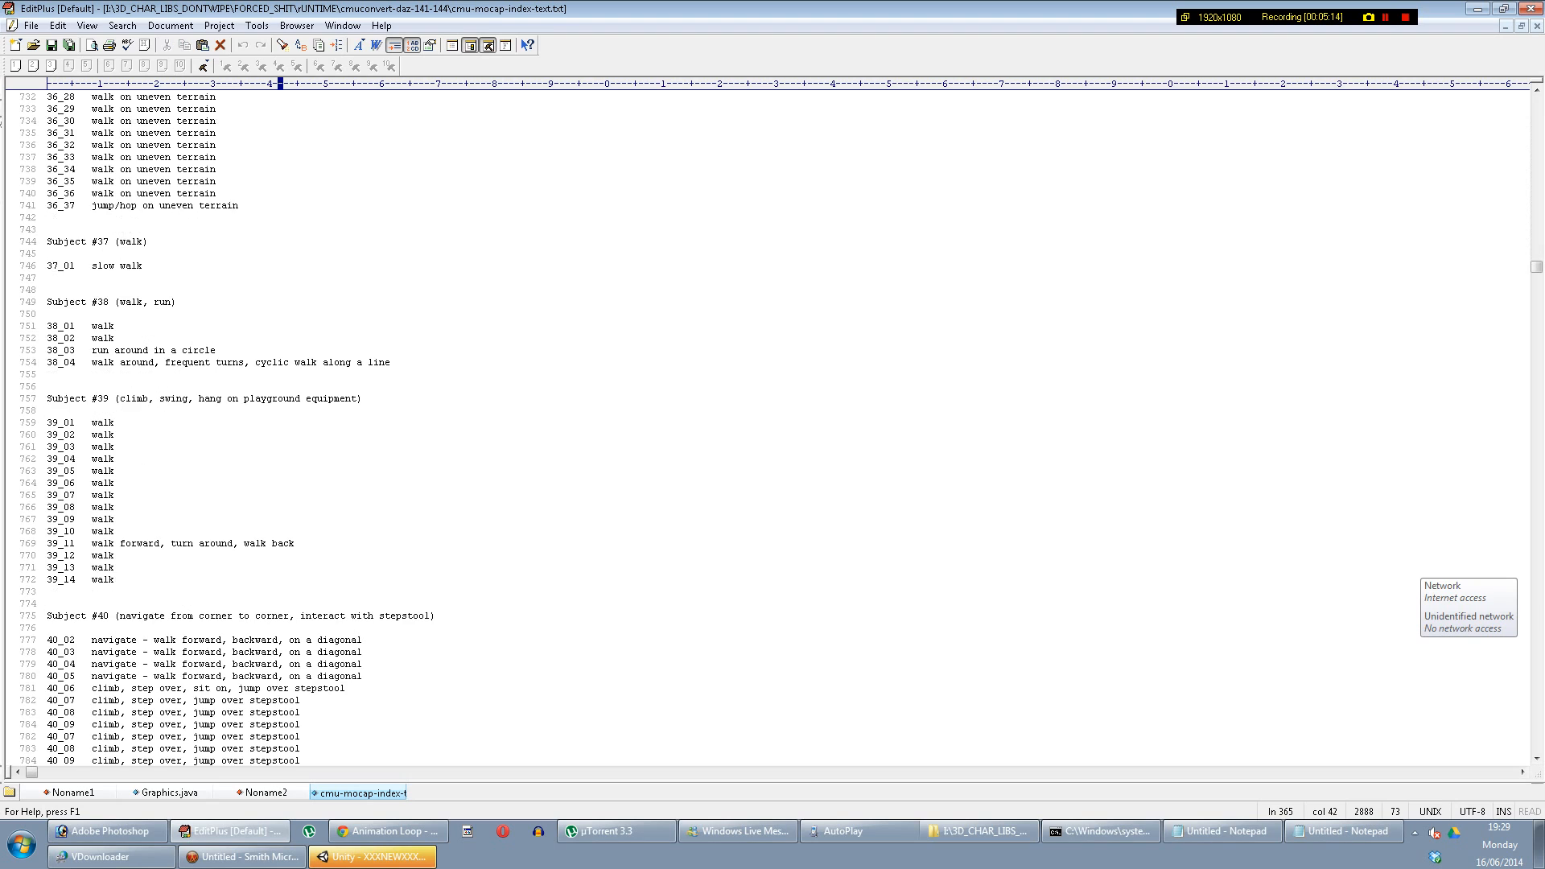
scroll(772, 427, "down", 14)
Step: Go through the matches for "drink" in the motion index and pick out motion 13_07, unscrew bottlecap and drink soda
left_click(48, 556)
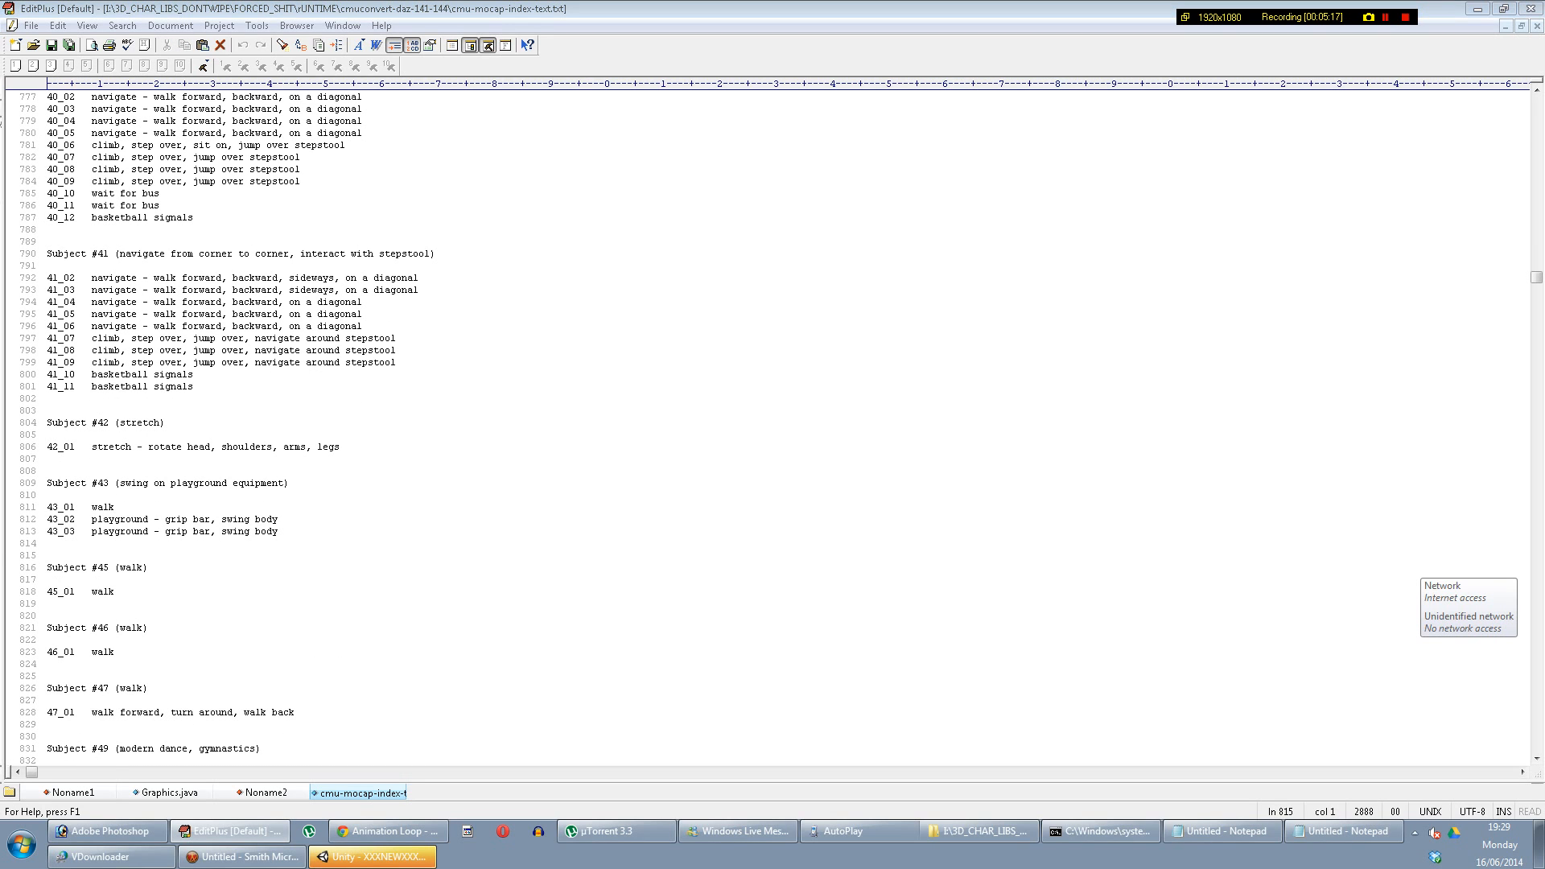
key("F3")
key("F3")
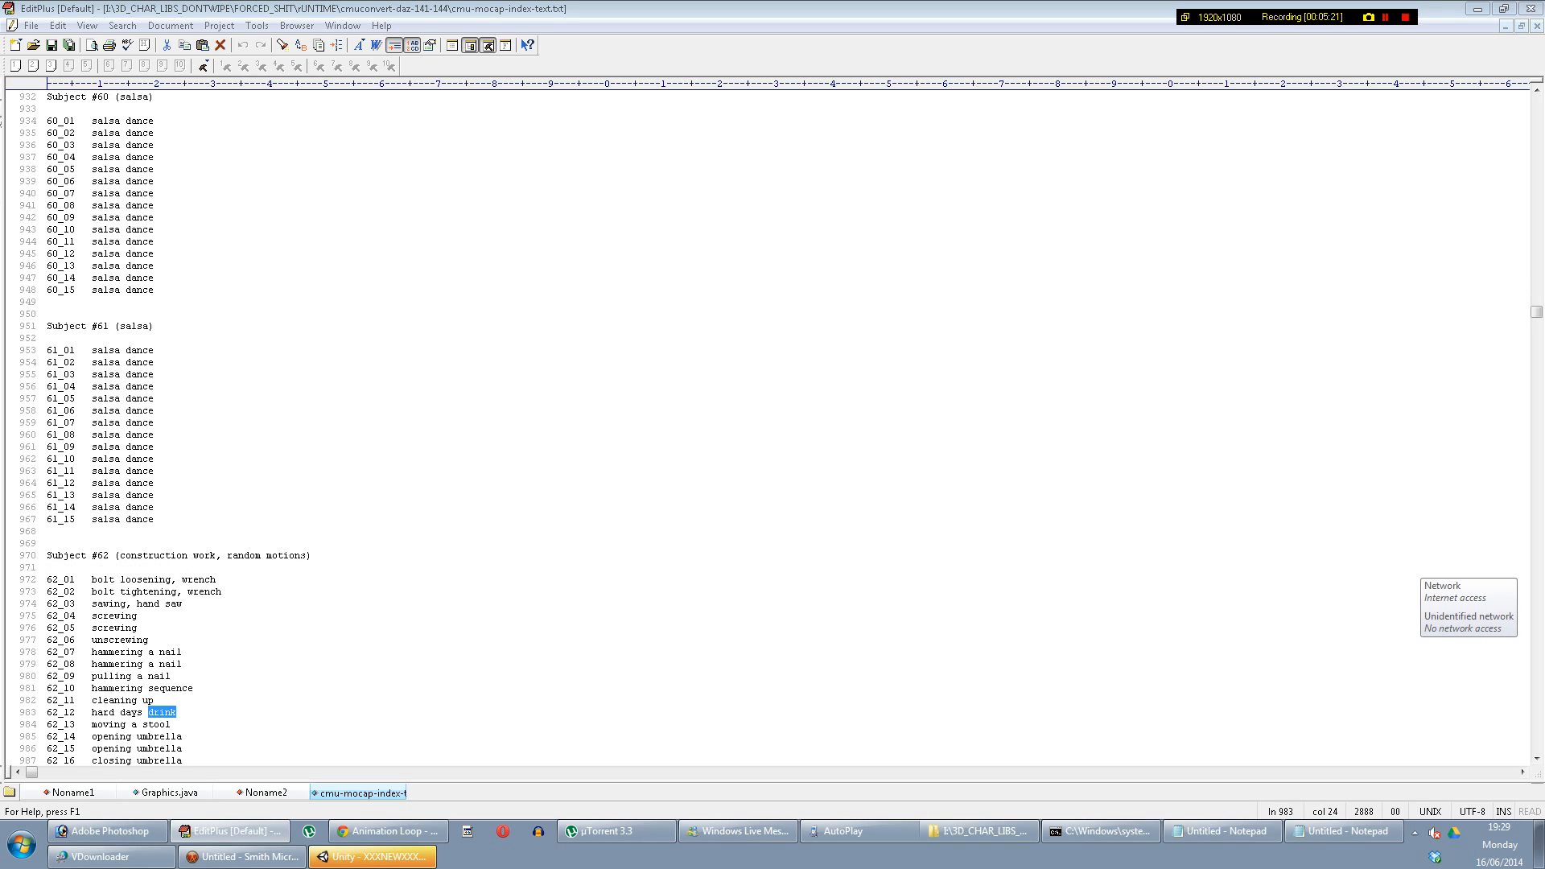
key("F3")
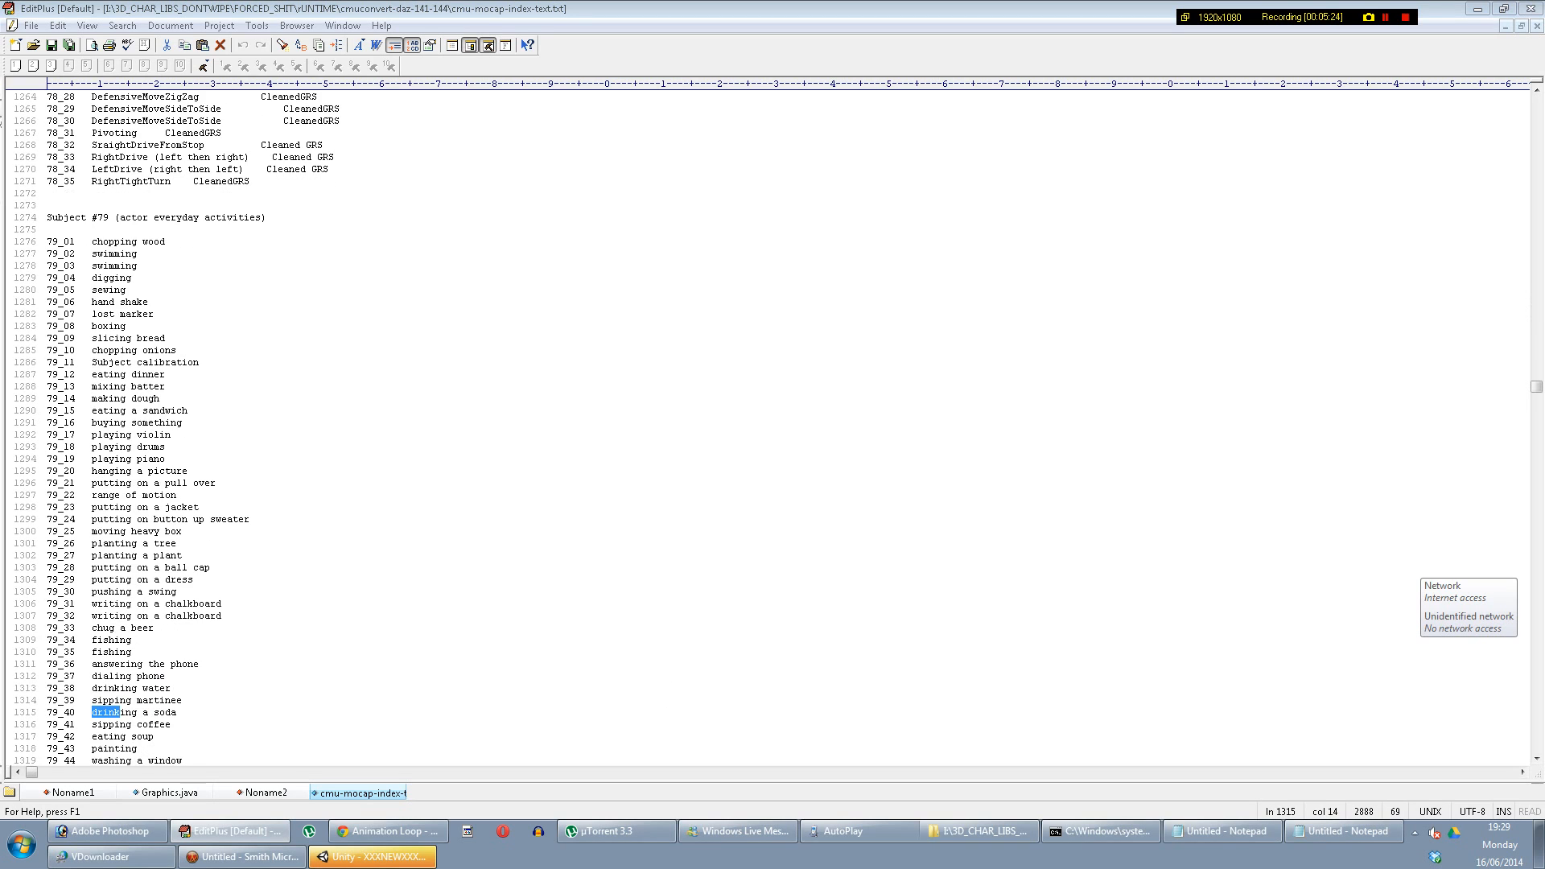
key("F3")
key("F3")
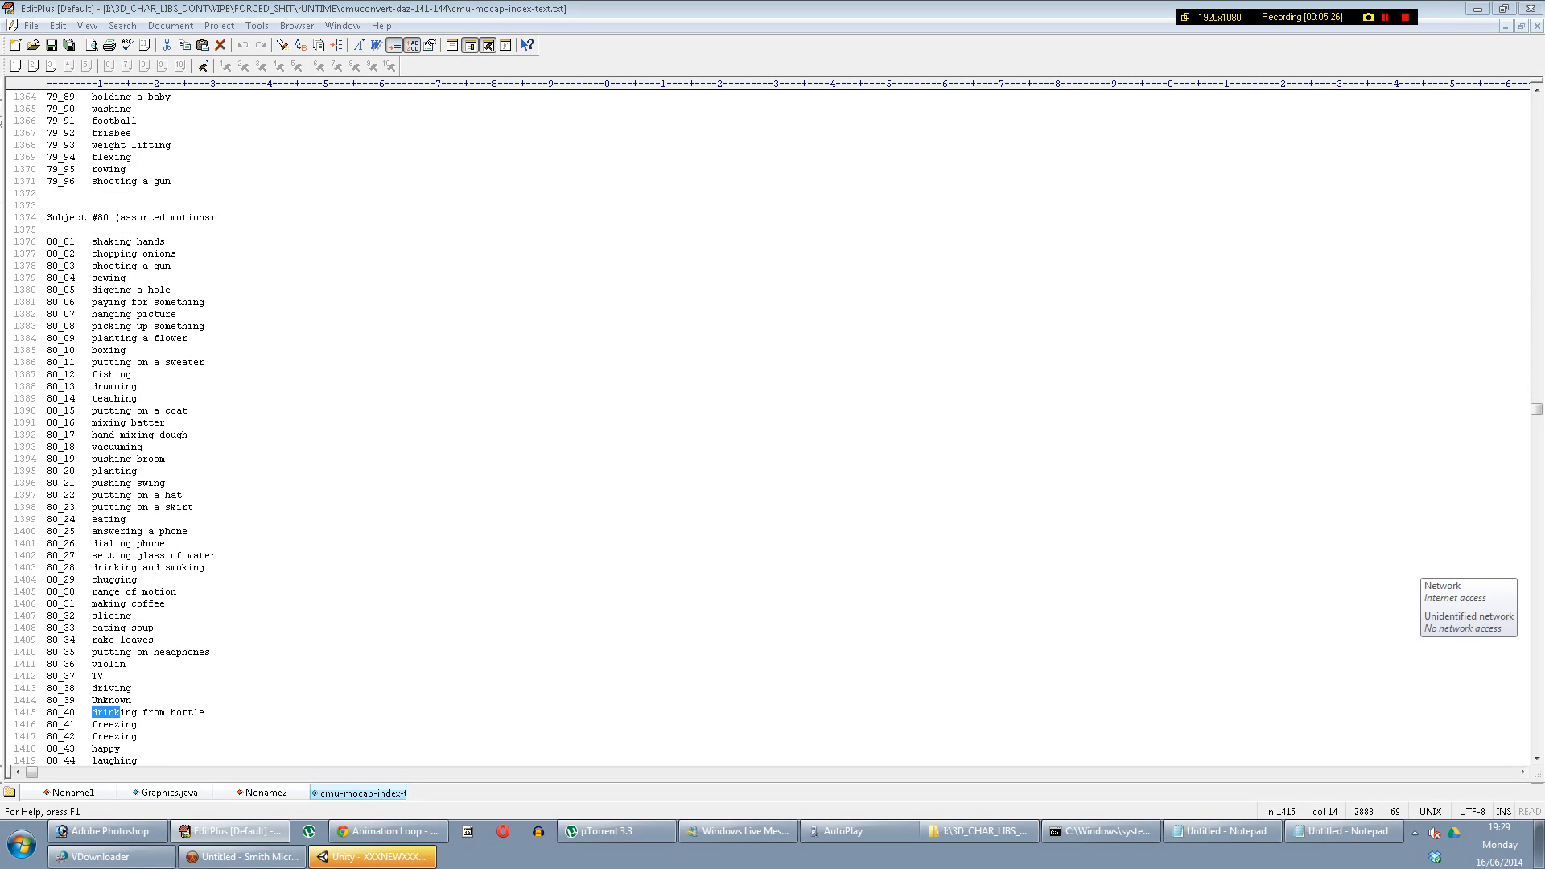
key("F3")
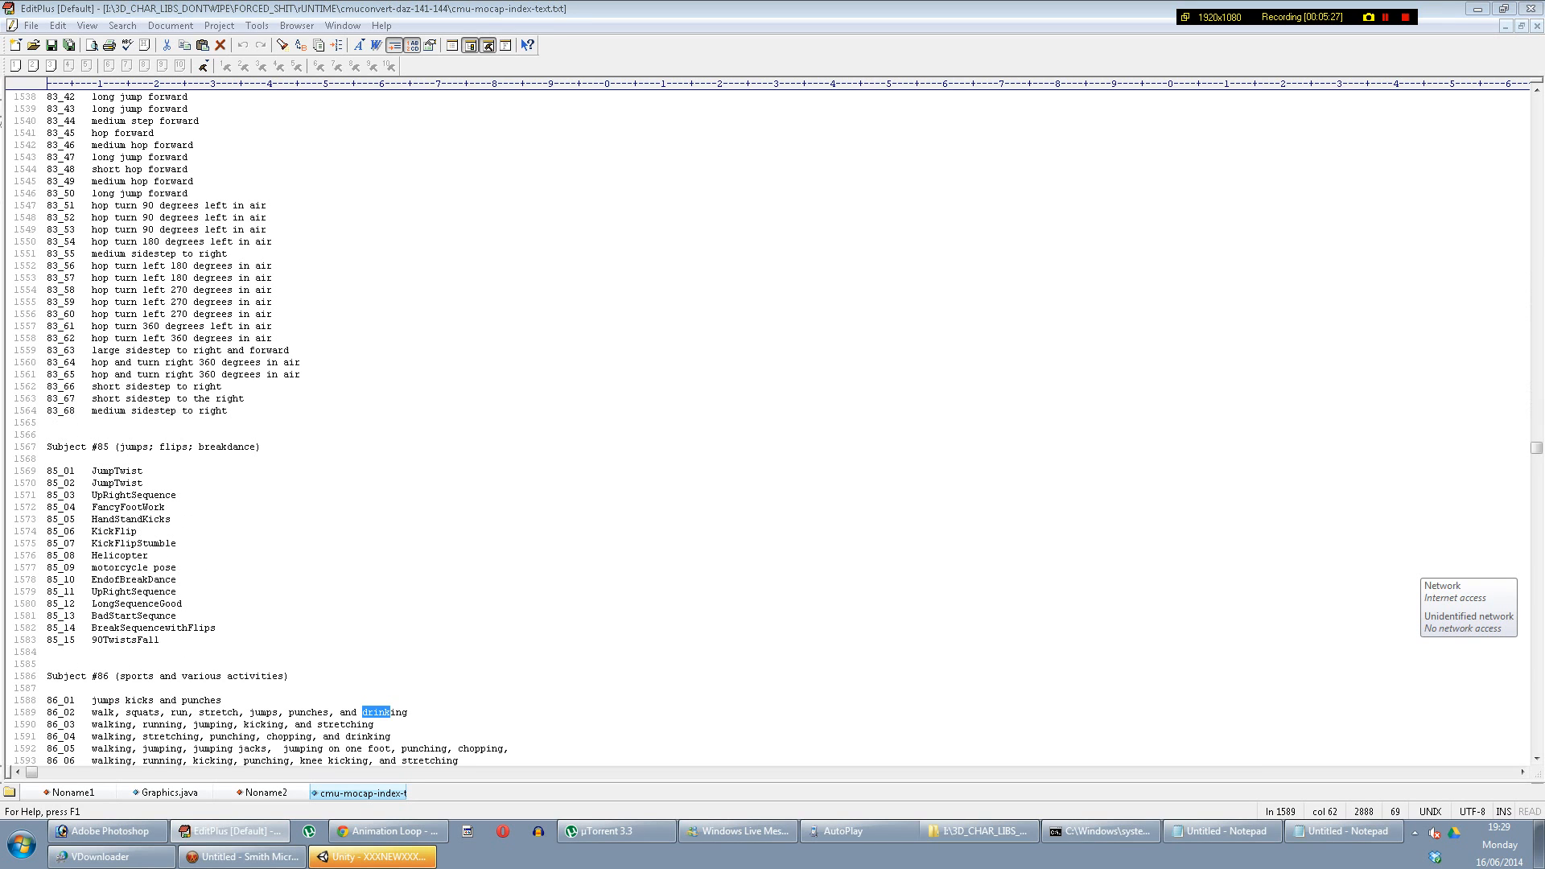
key("F3")
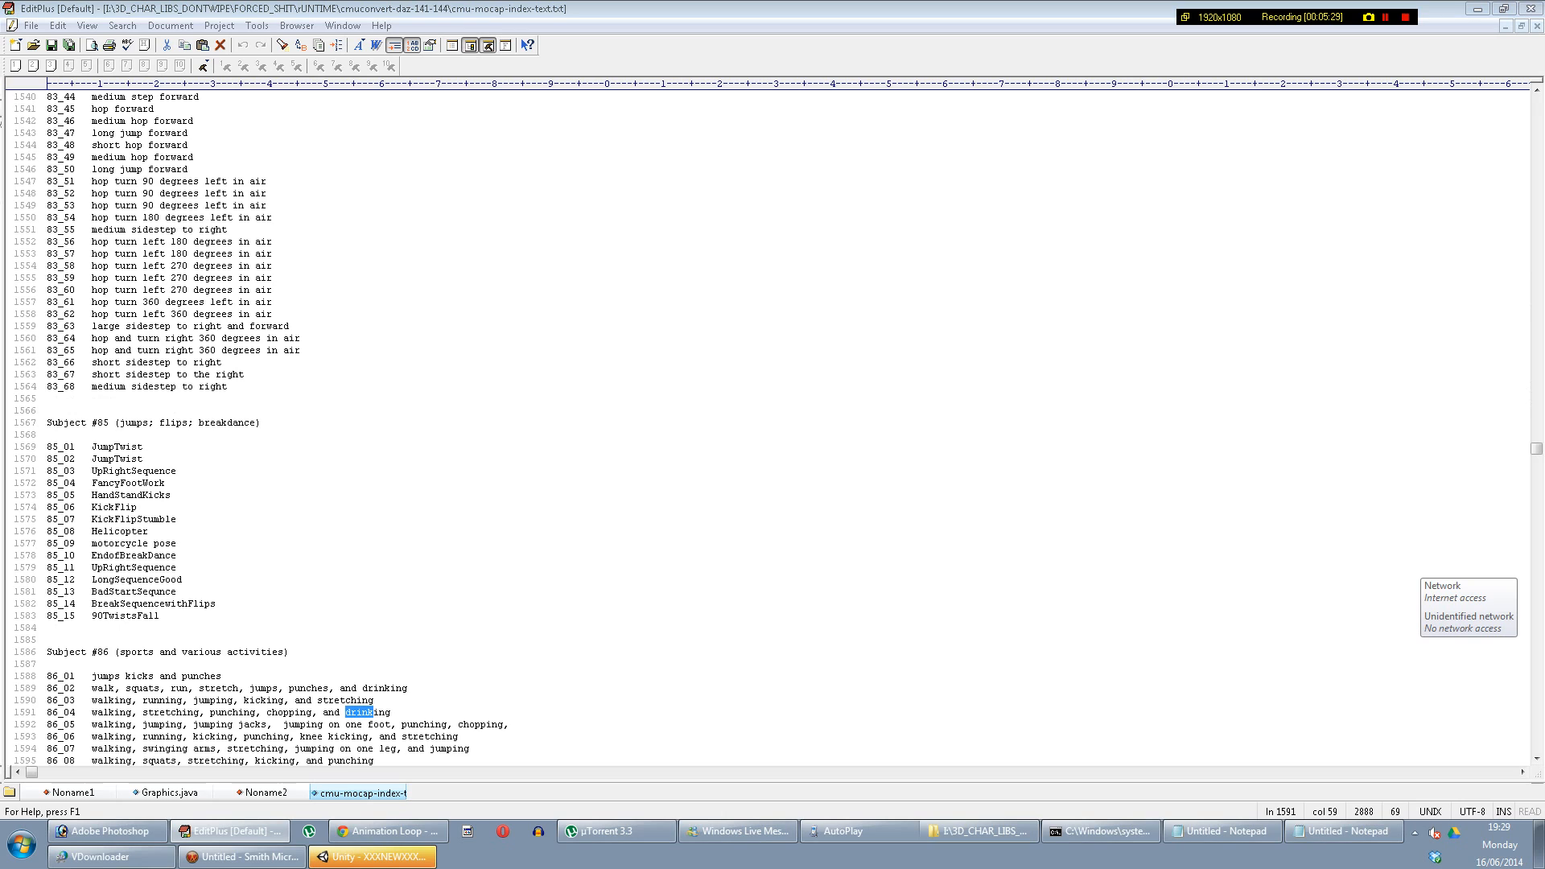
key("F3")
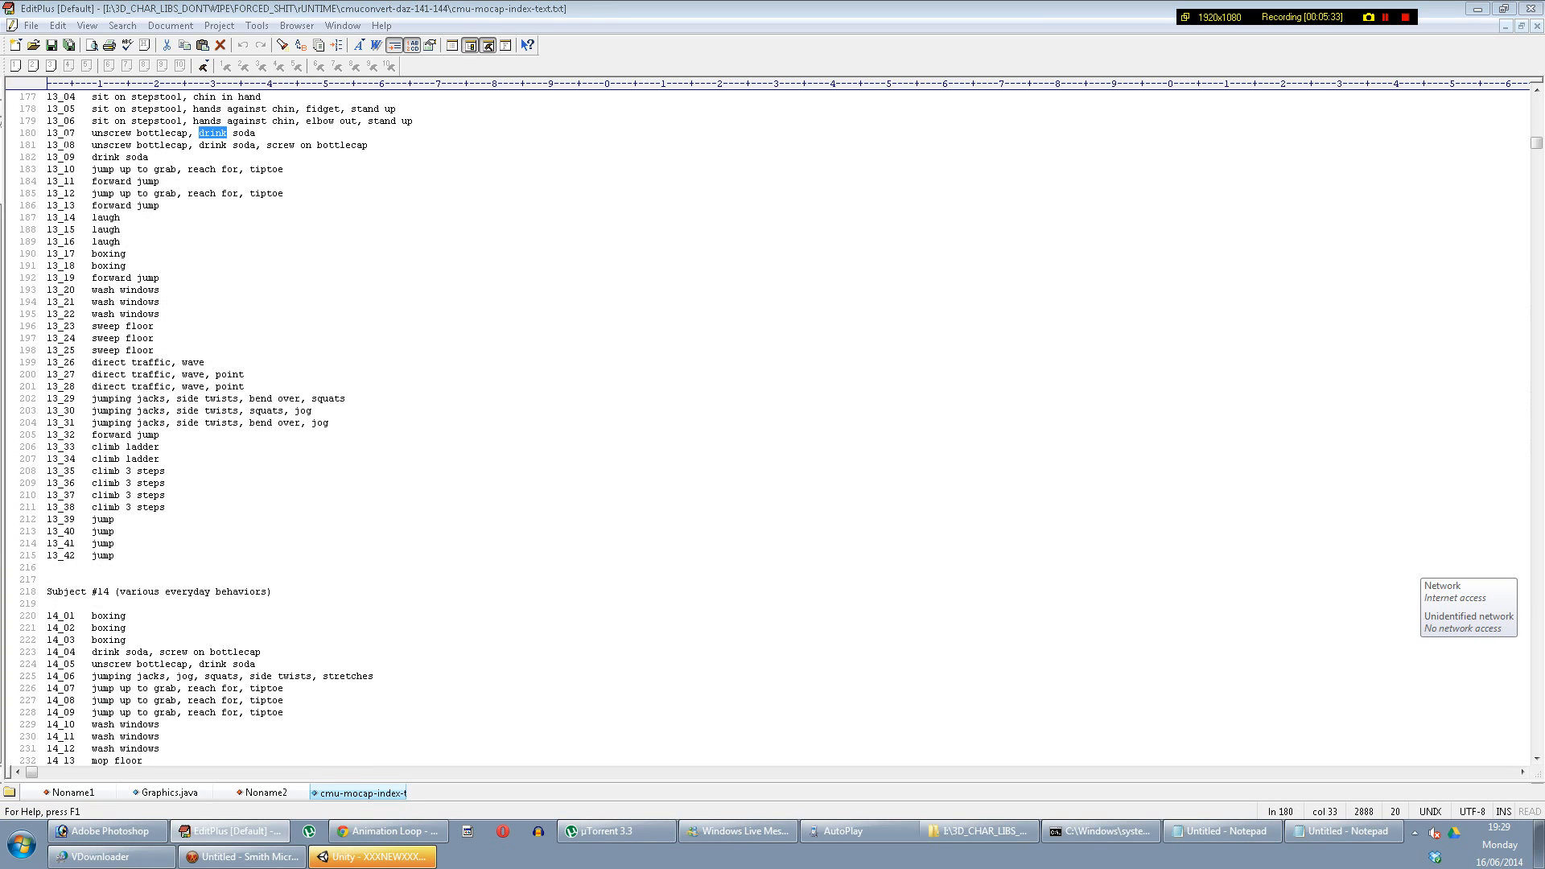
double_click(67, 137)
Step: Switch back to Poser and open the motion file 13_07.bvh from folder 13 for import
left_click(242, 856)
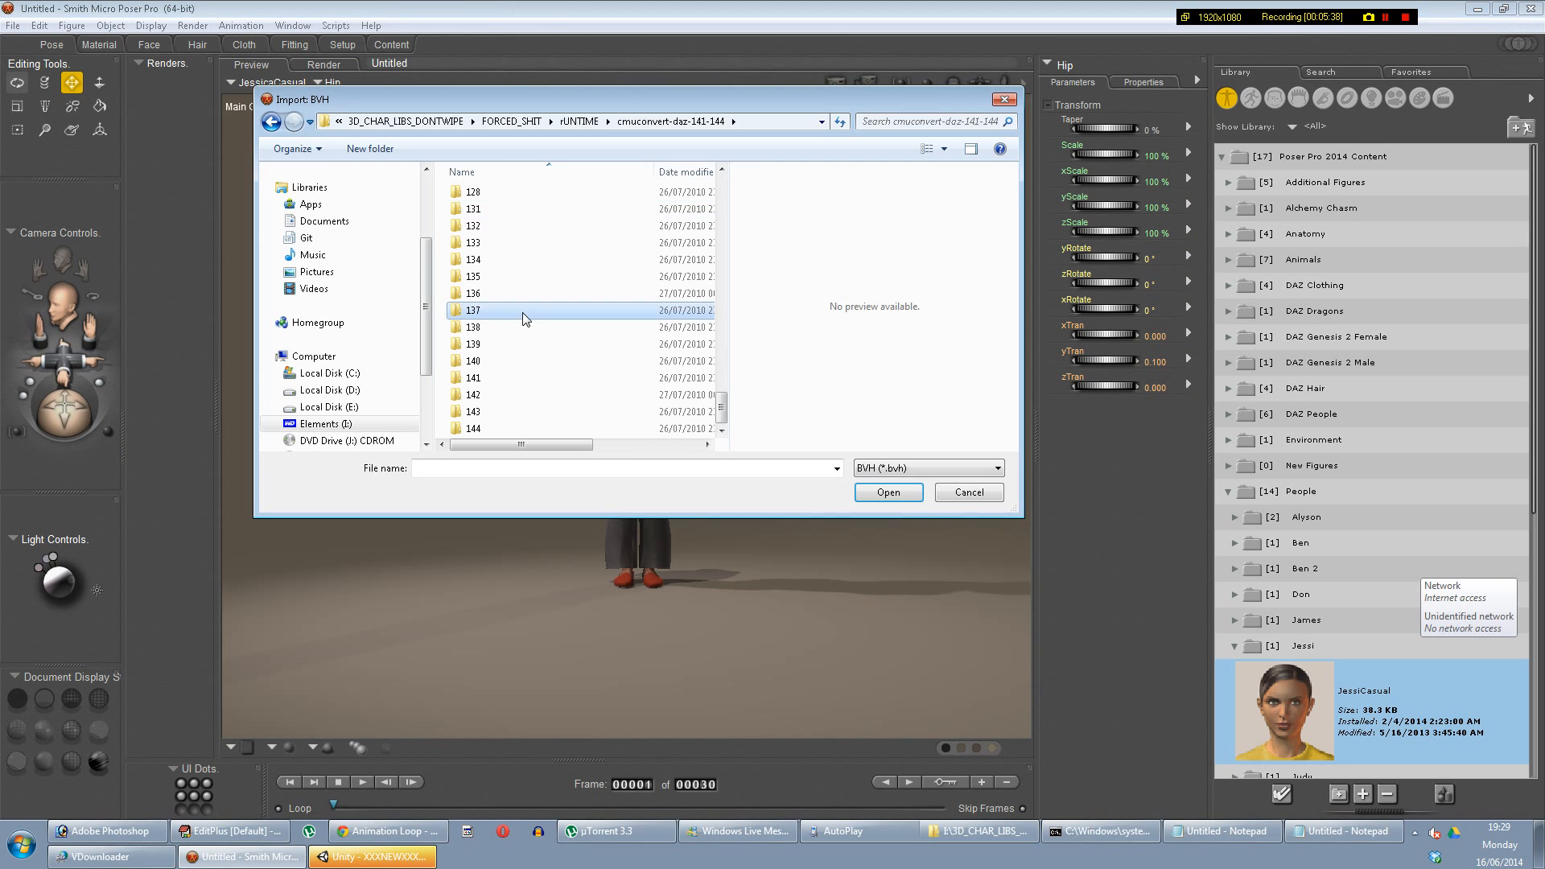
scroll(523, 318, "up", 20)
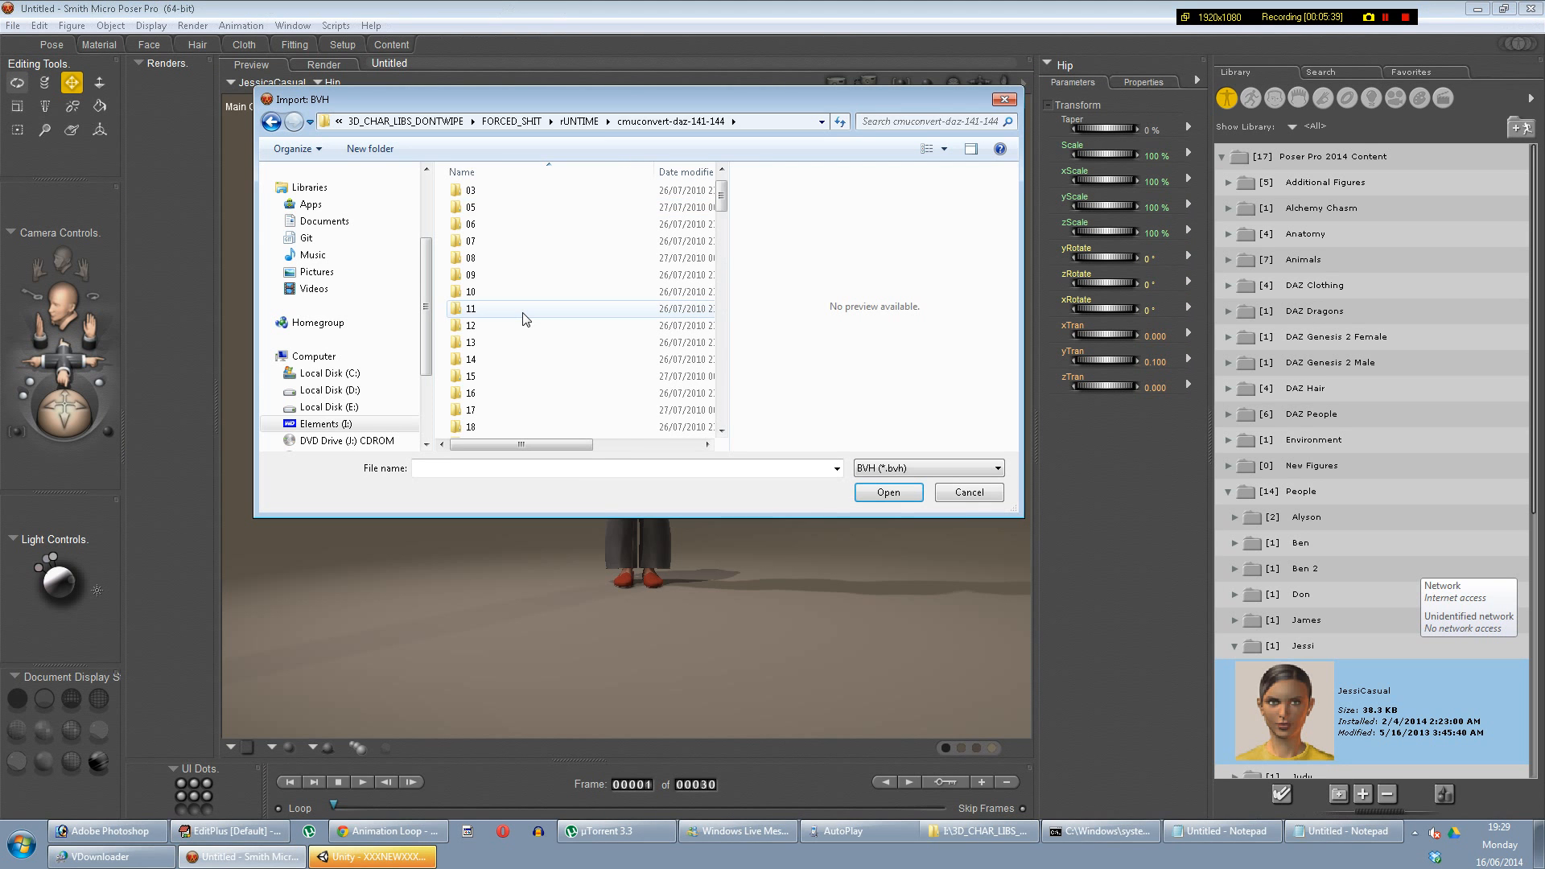
double_click(499, 352)
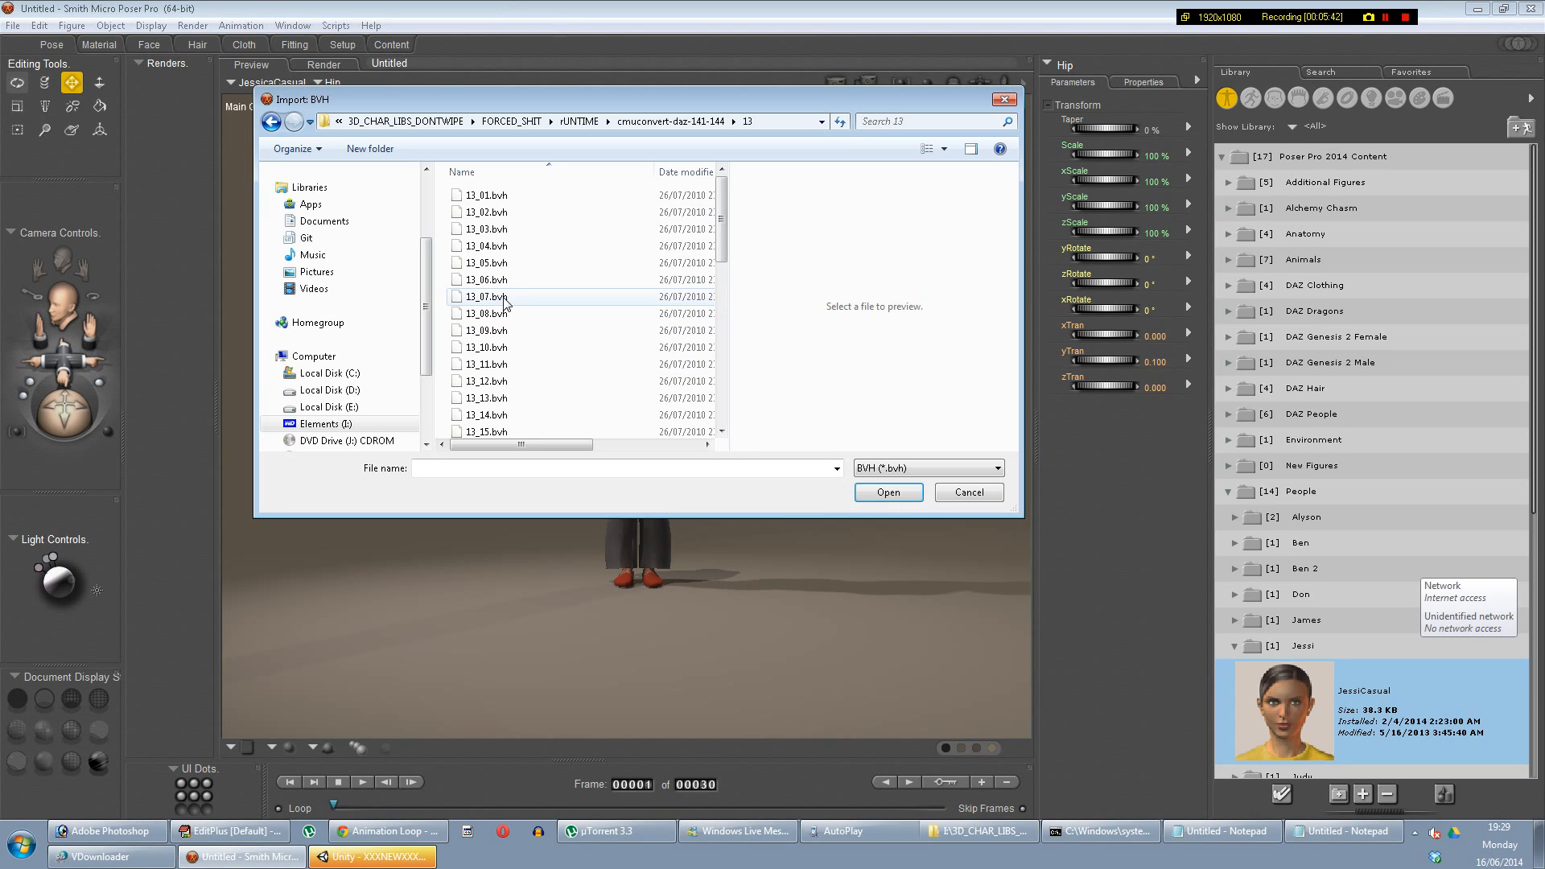
left_click(505, 298)
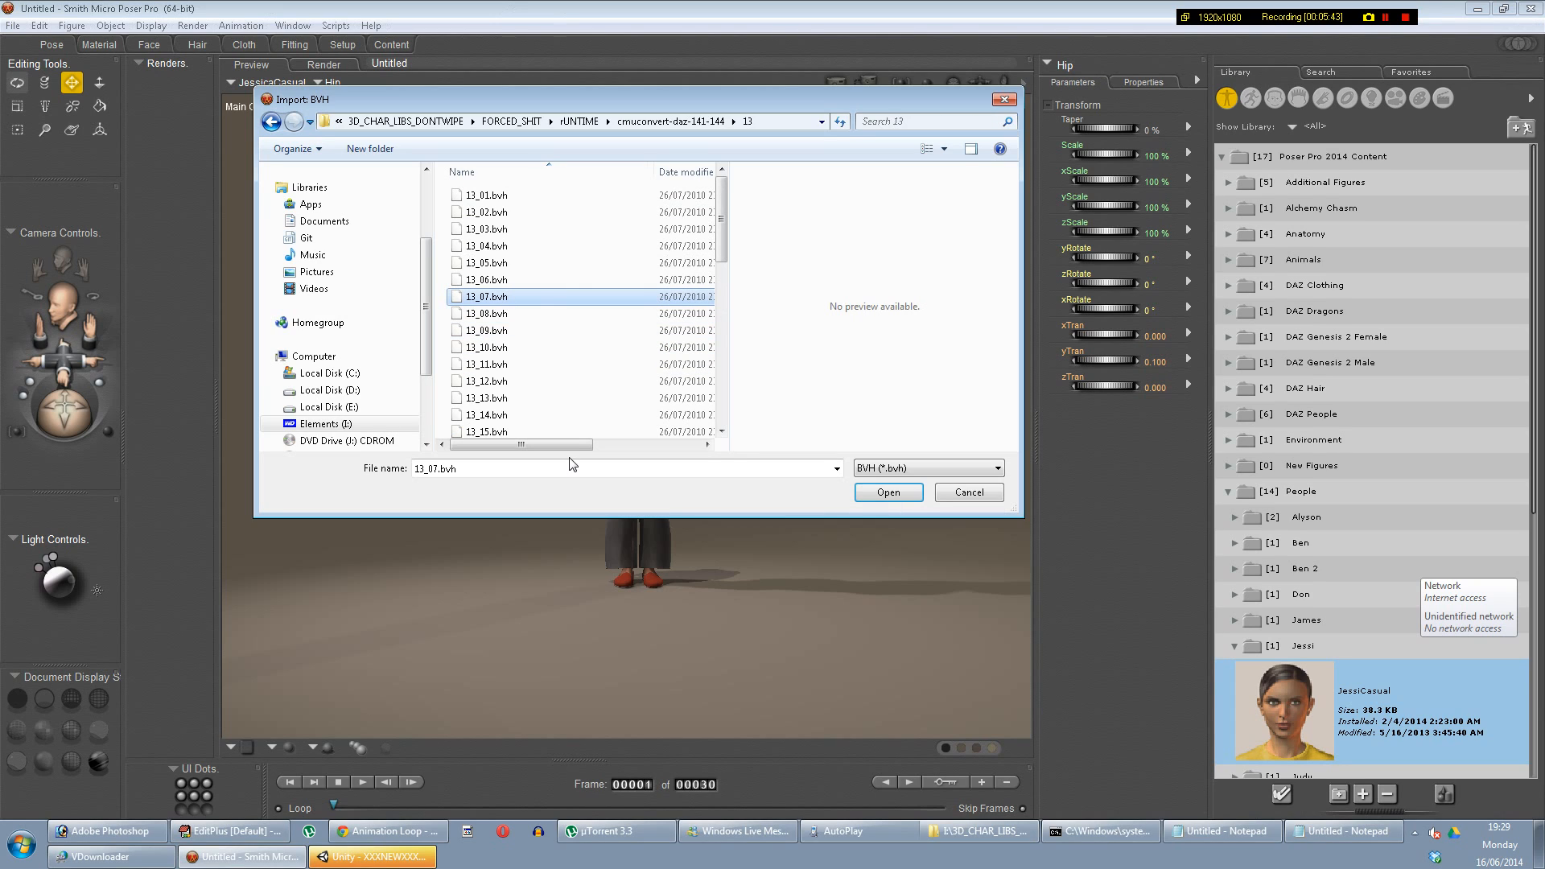
left_click_drag(571, 445, 523, 445)
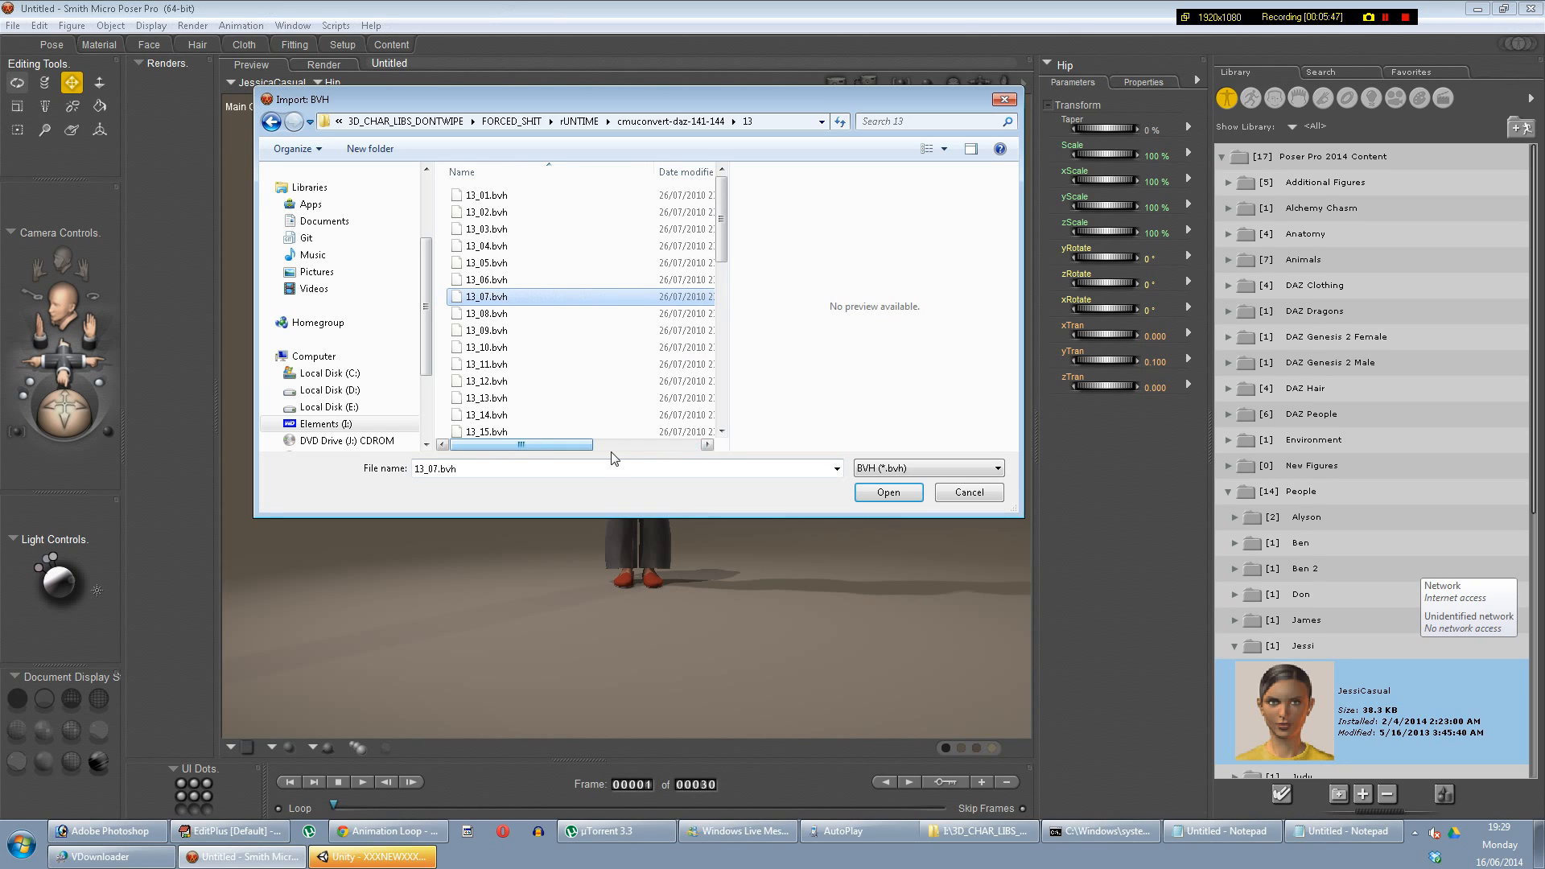
left_click(890, 492)
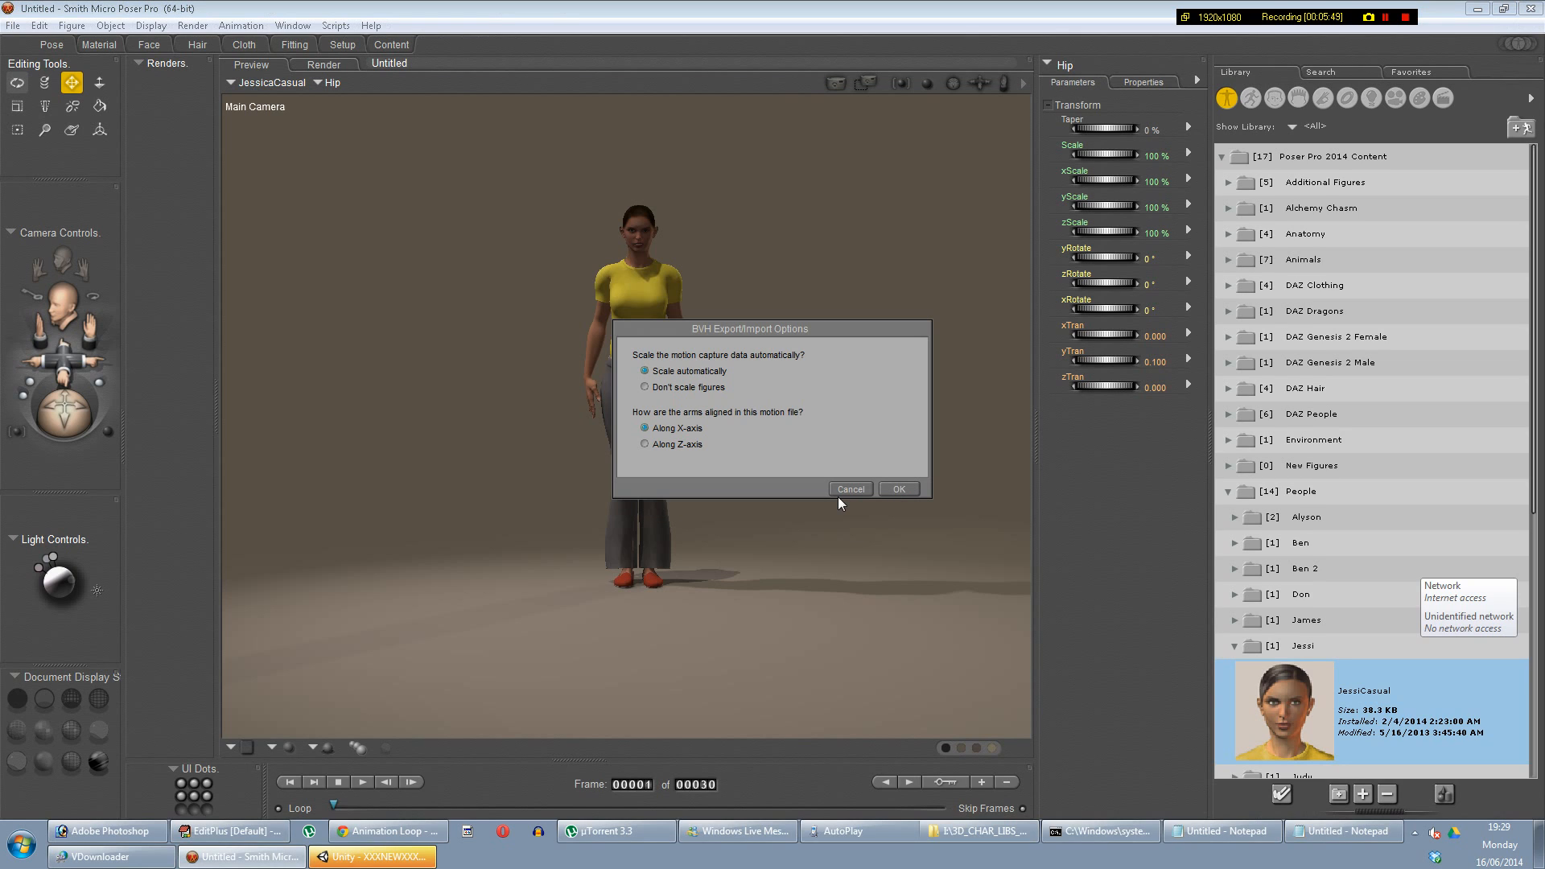
Step: Import the motion onto the figure with automatic scaling and arms aligned along the X-axis, dismissing the unmatched-node messages
left_click(891, 492)
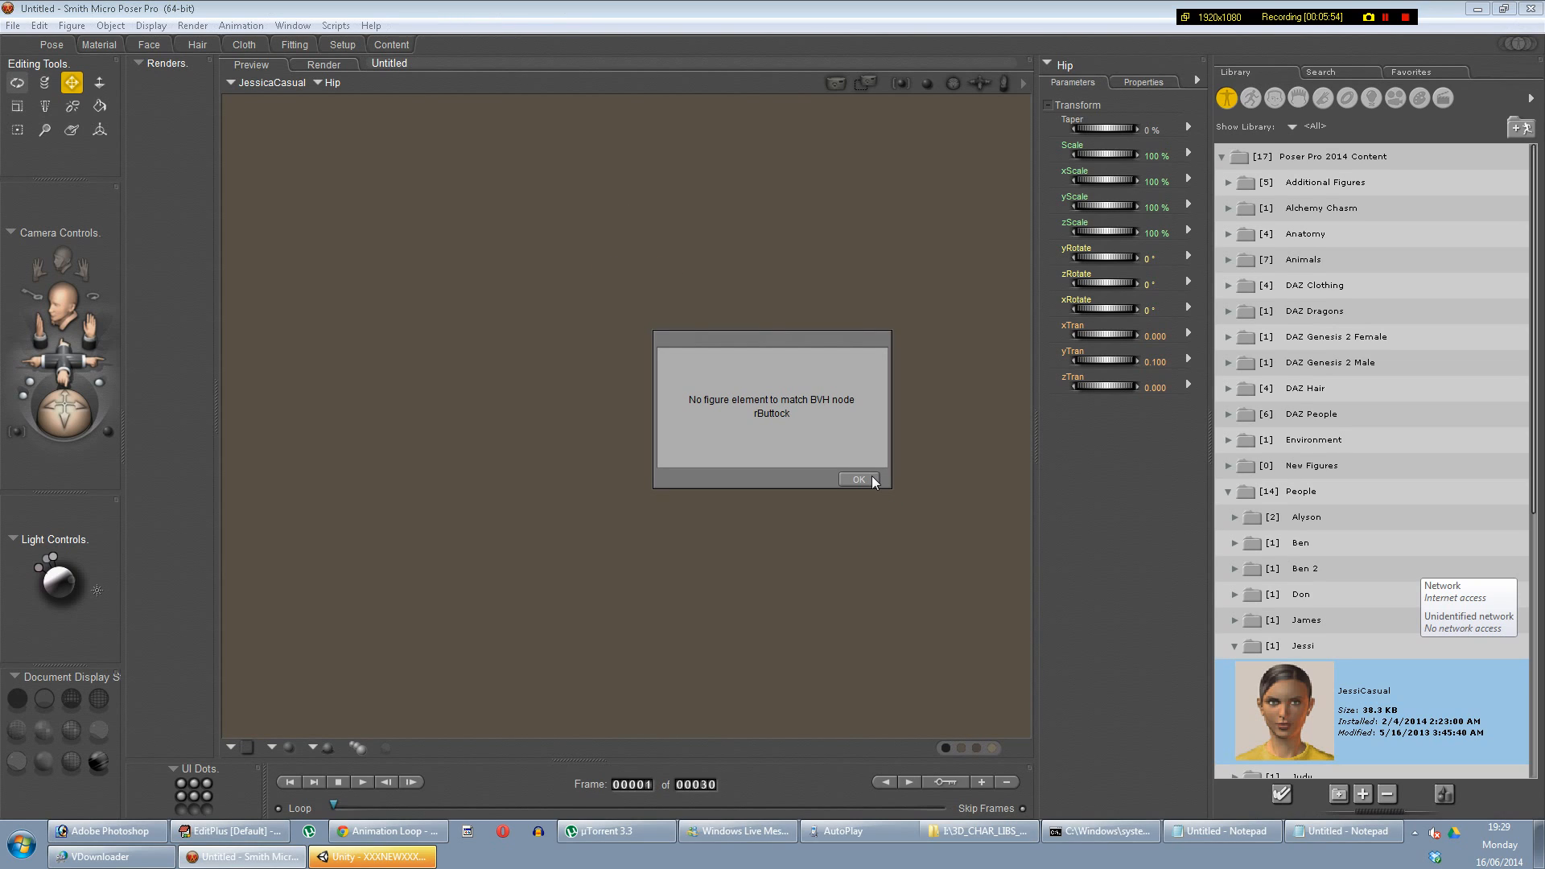
left_click(859, 479)
left_click(859, 479)
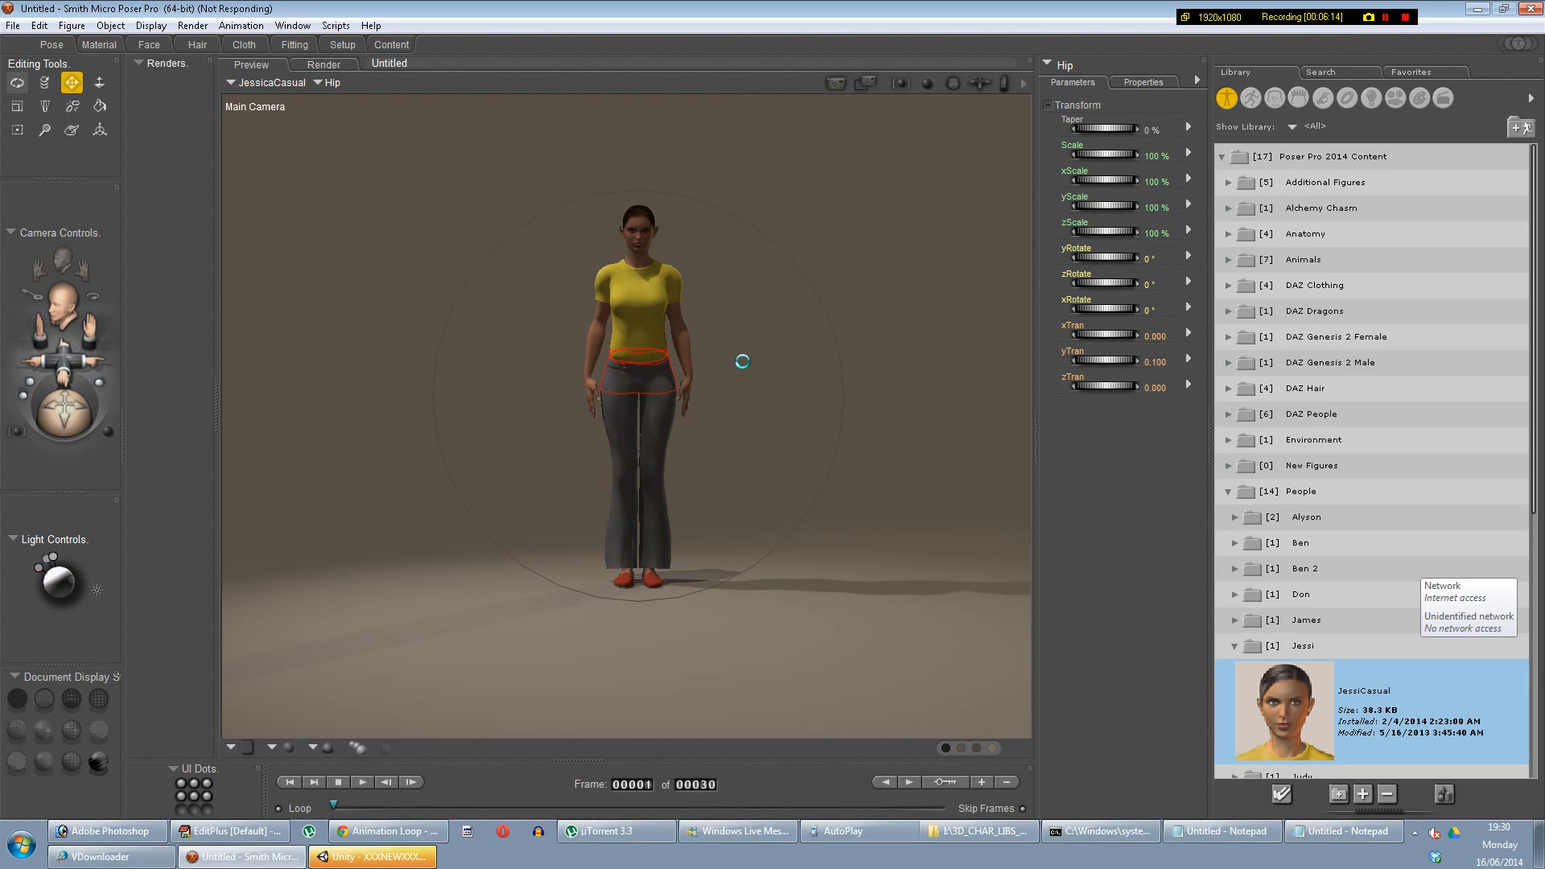
left_click(1383, 18)
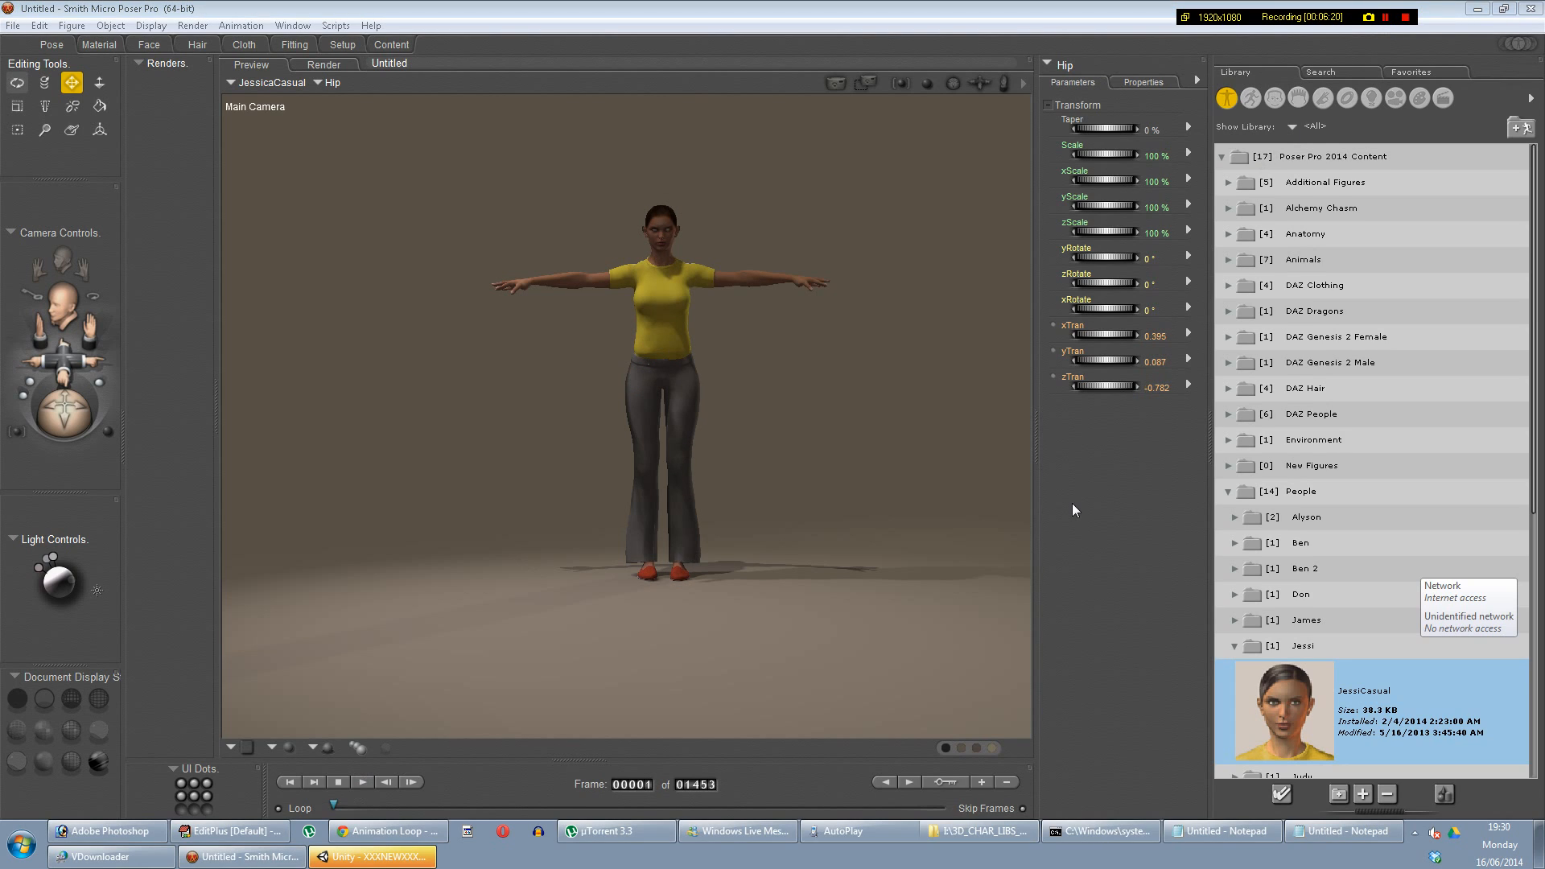
Step: Frame the whole figure from head to feet and play back the imported motion to check it
left_click(661, 225)
scroll(665, 222, "up", 5)
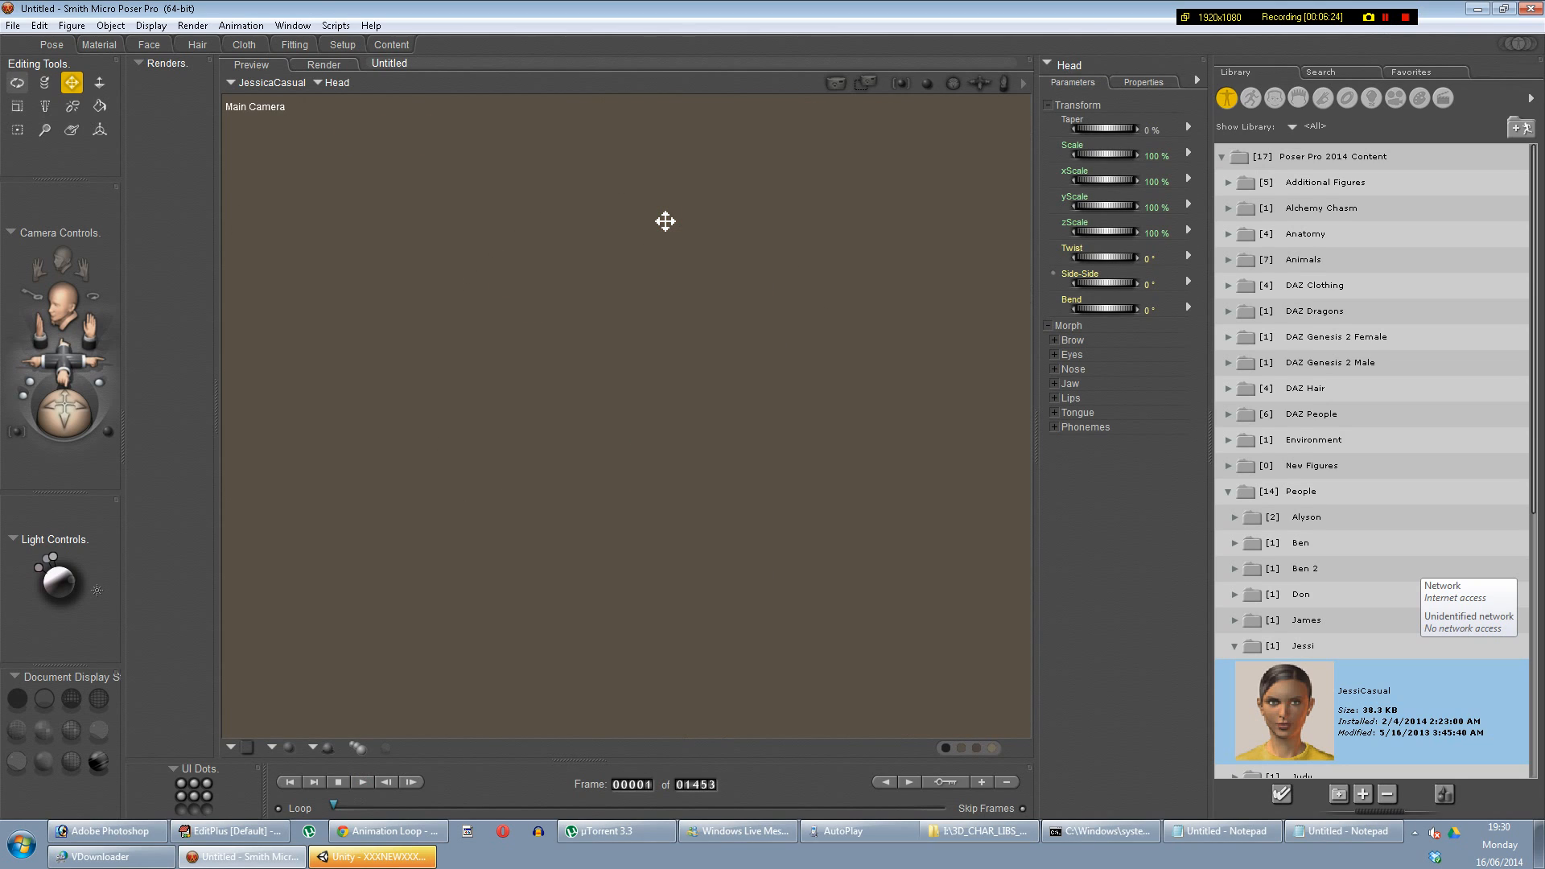
scroll(666, 221, "down", 5)
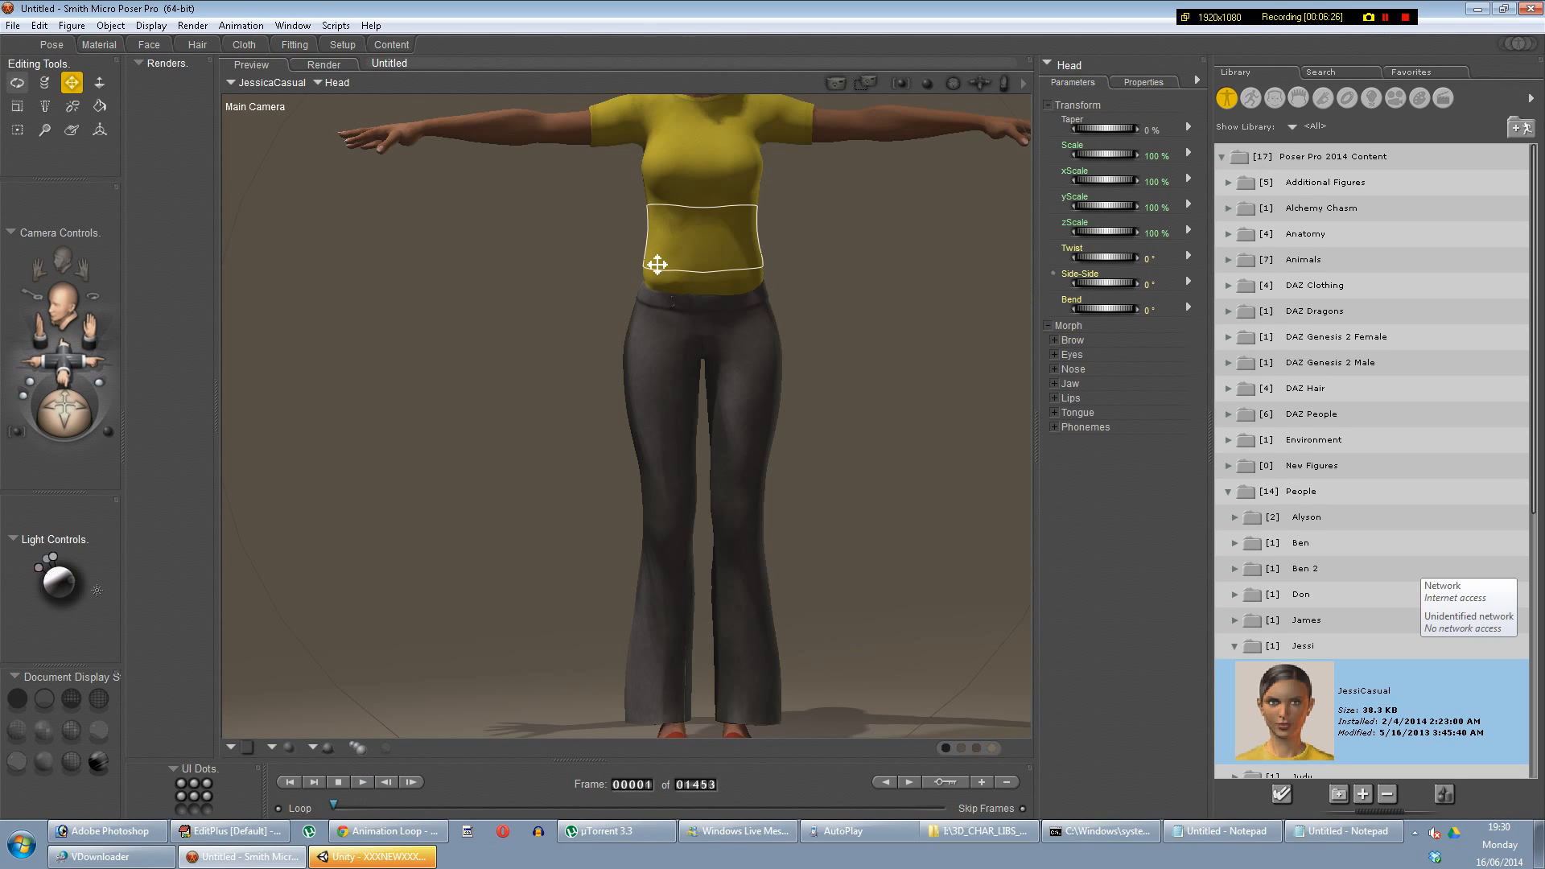
scroll(655, 265, "down", 3)
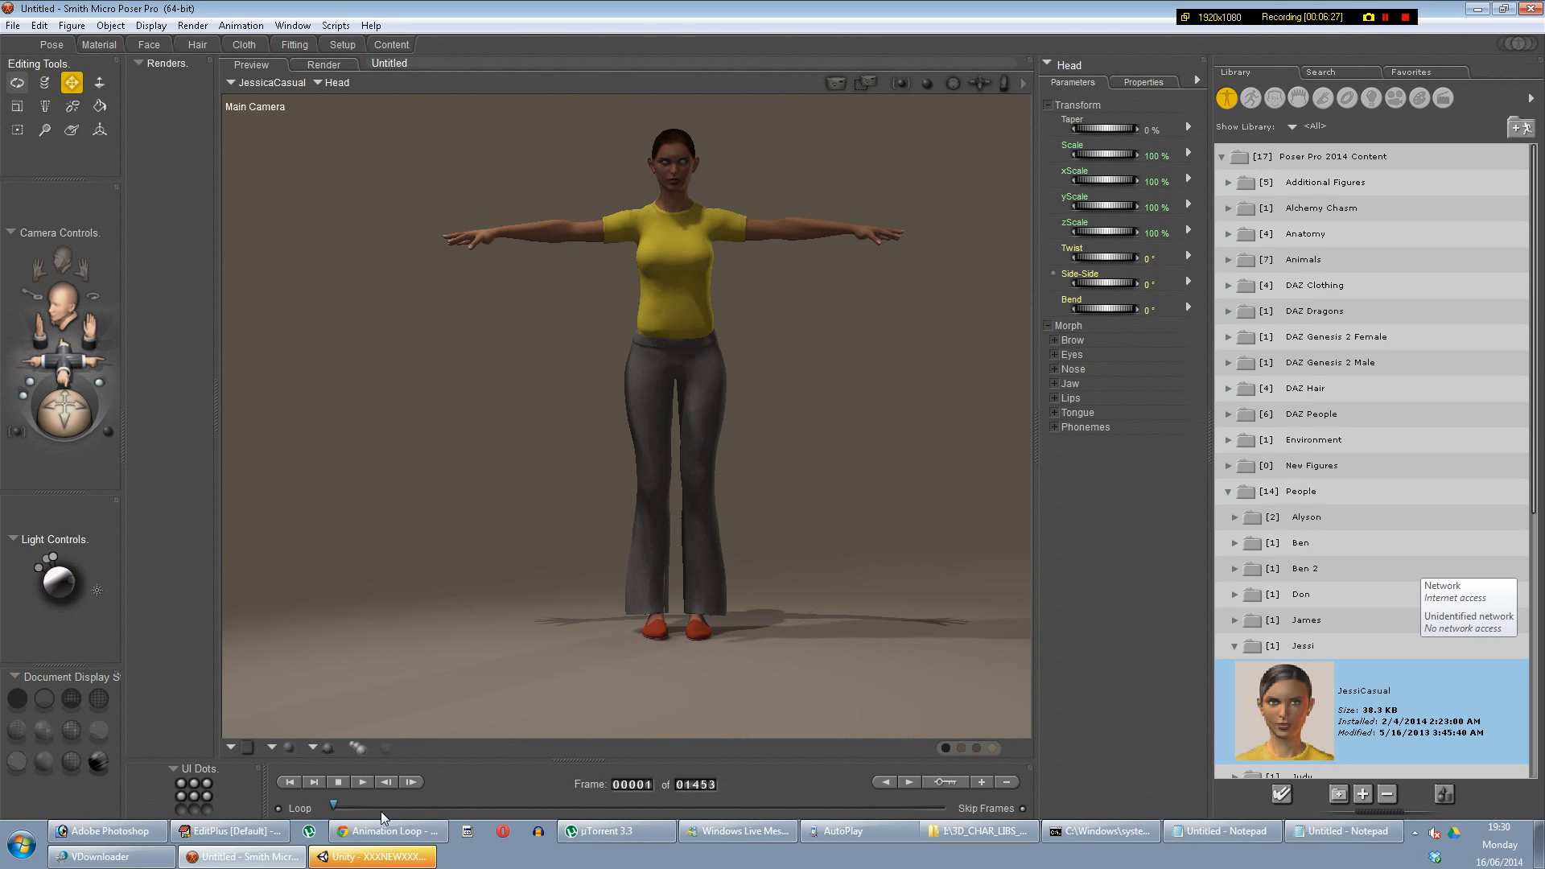
left_click(364, 782)
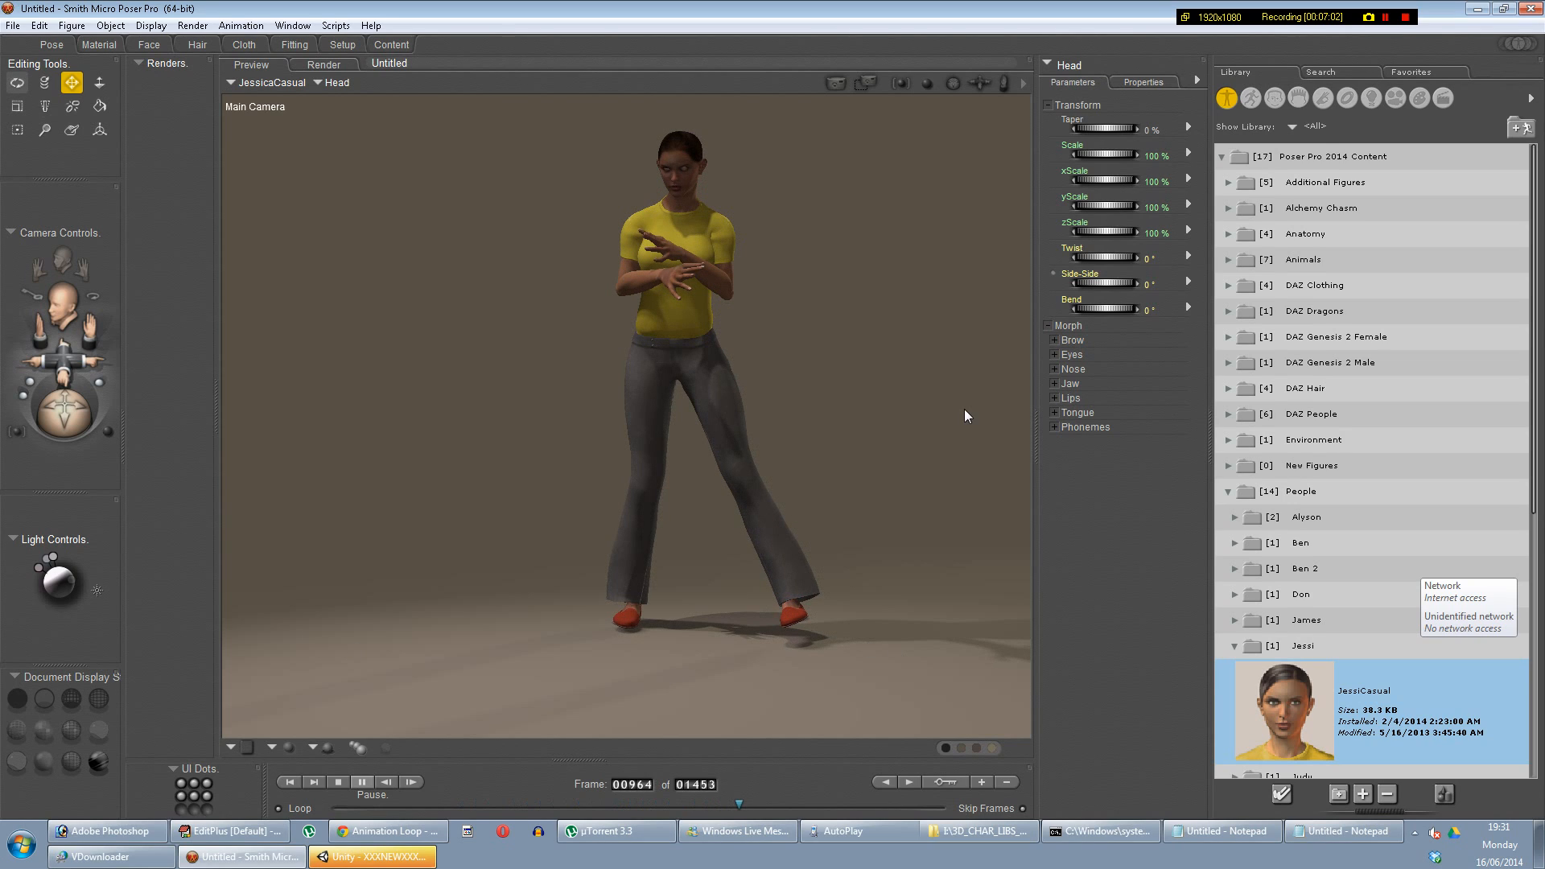
left_click(338, 784)
Step: Open the animation layers and cut the animation's total length to 1 frame, keeping the figure in view
left_click(292, 25)
left_click(310, 40)
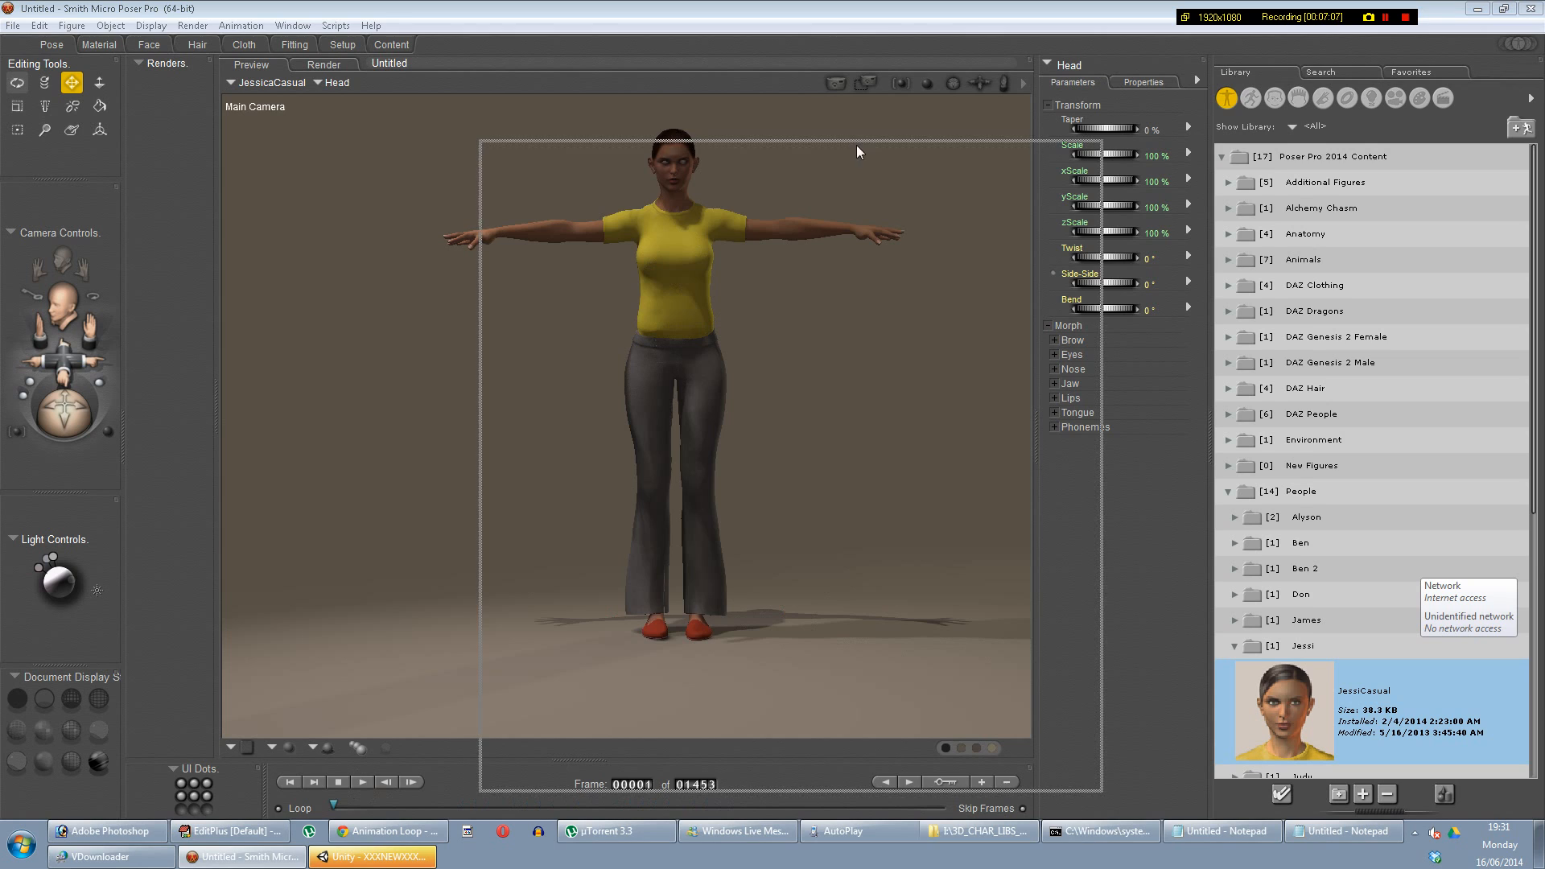
left_click(301, 27)
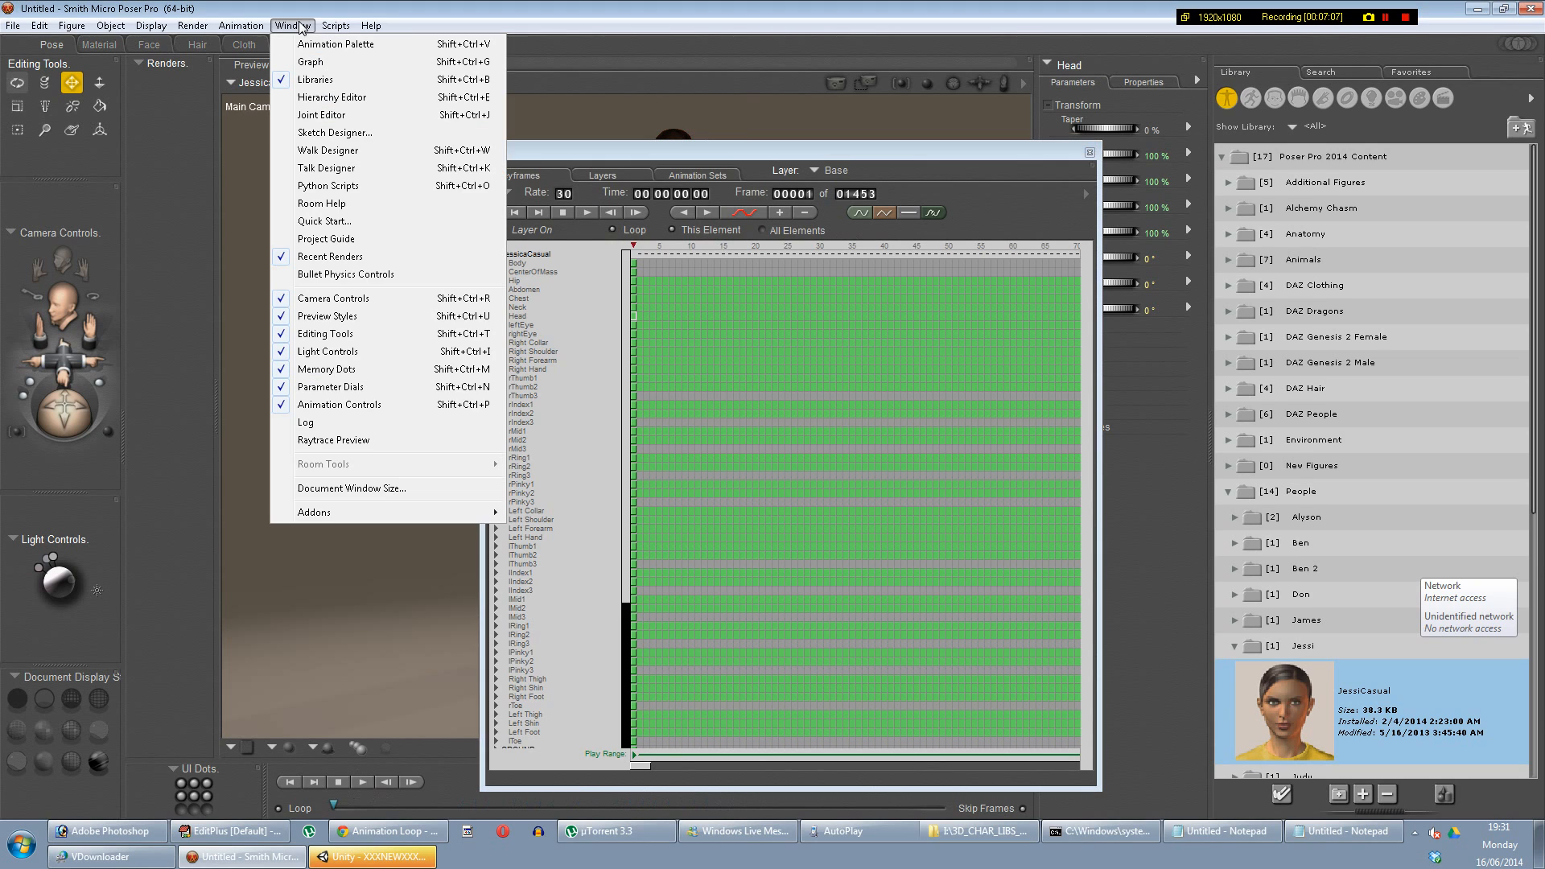
left_click(597, 168)
left_click(599, 174)
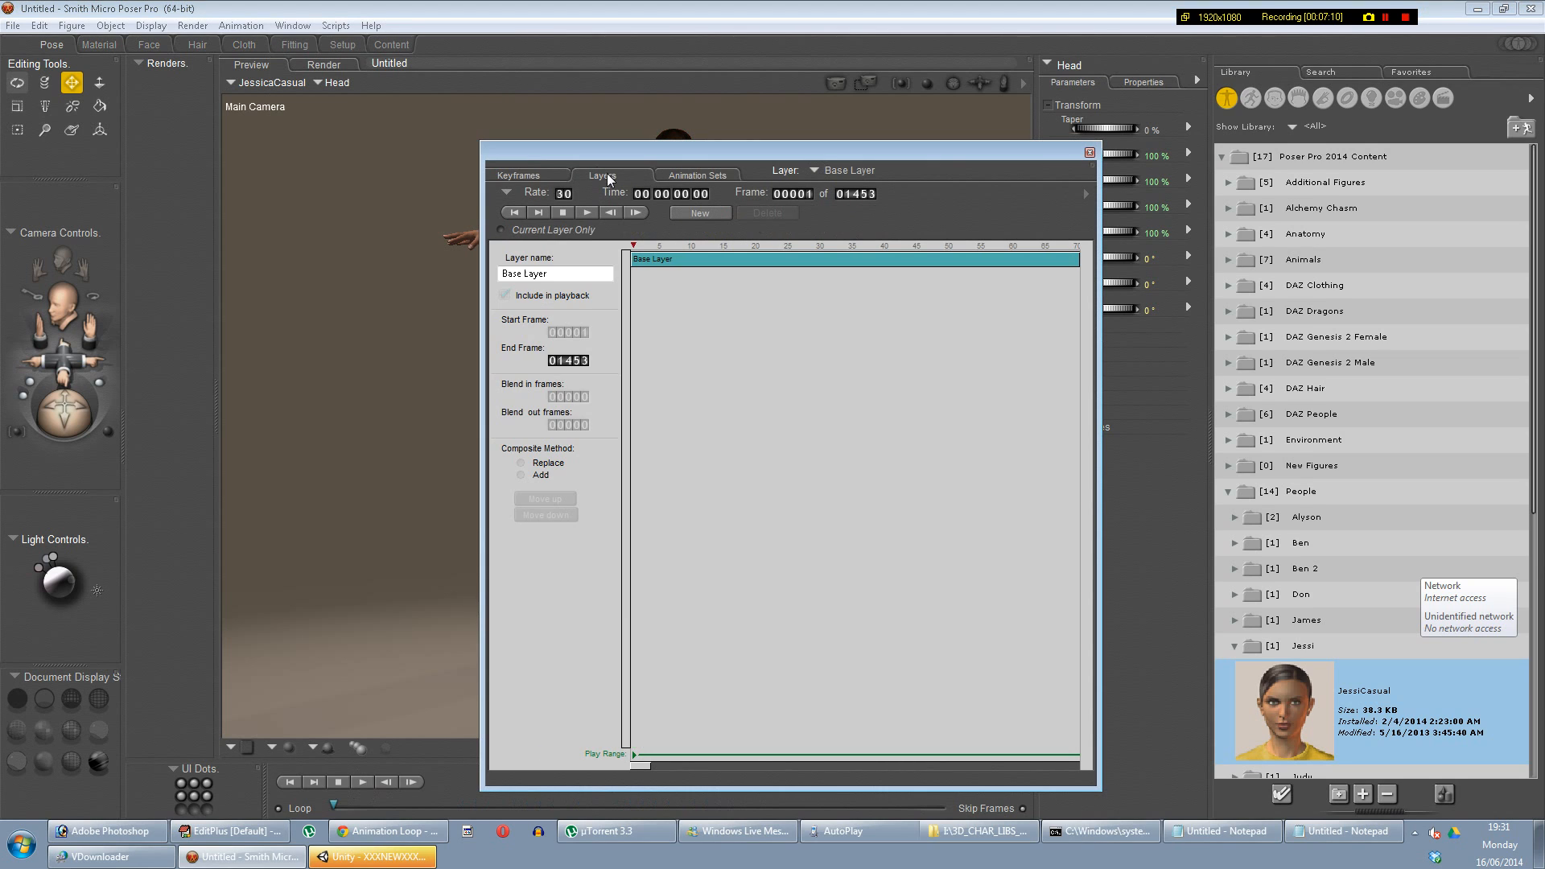
left_click(857, 194)
type("0")
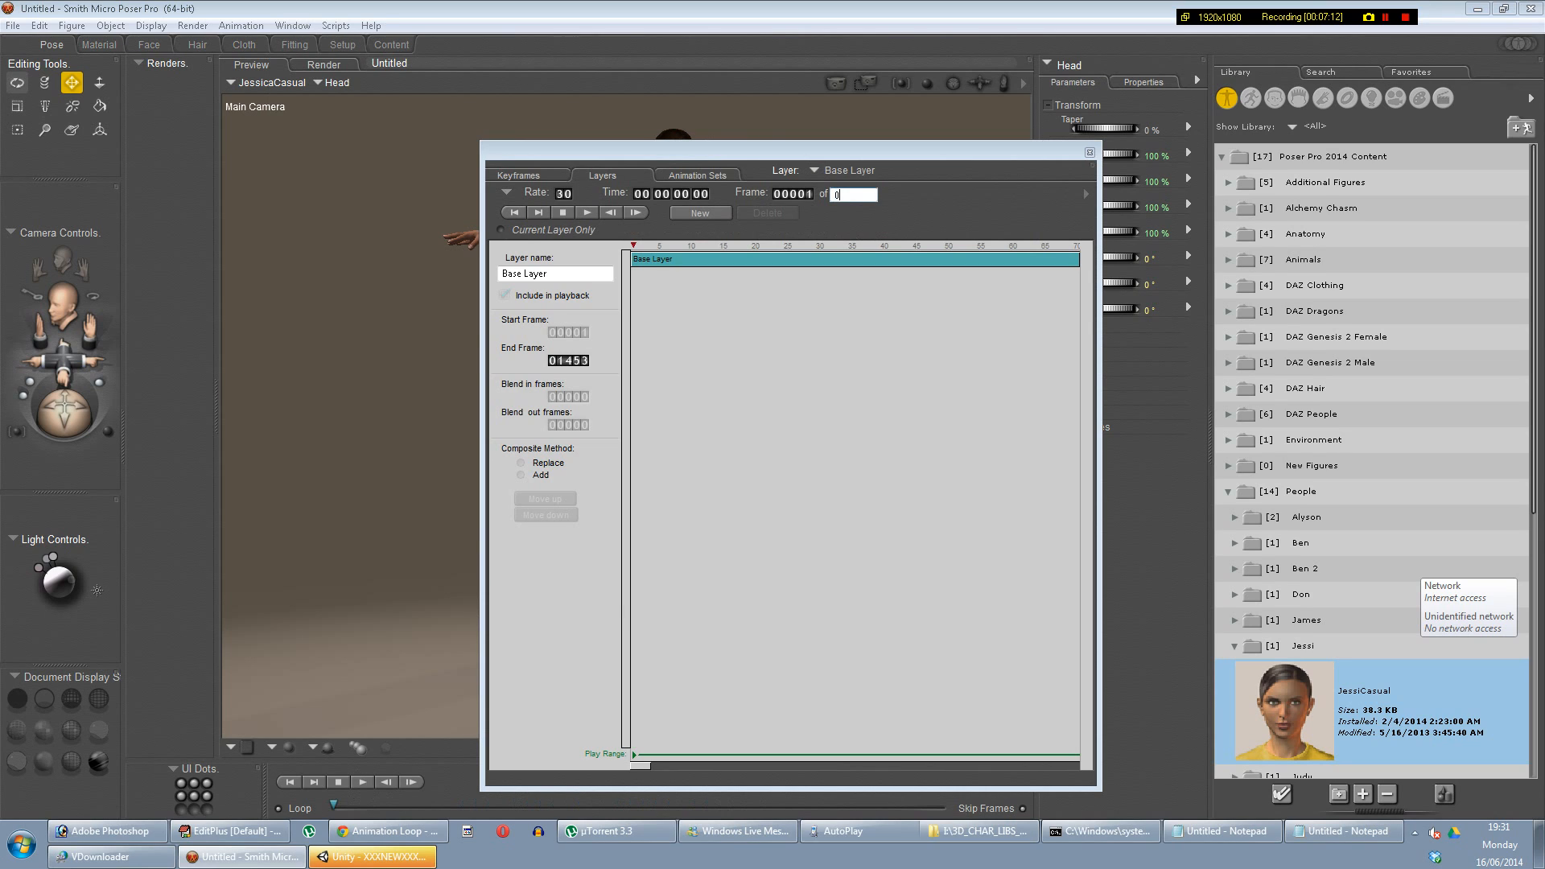
key("Return")
key("Escape")
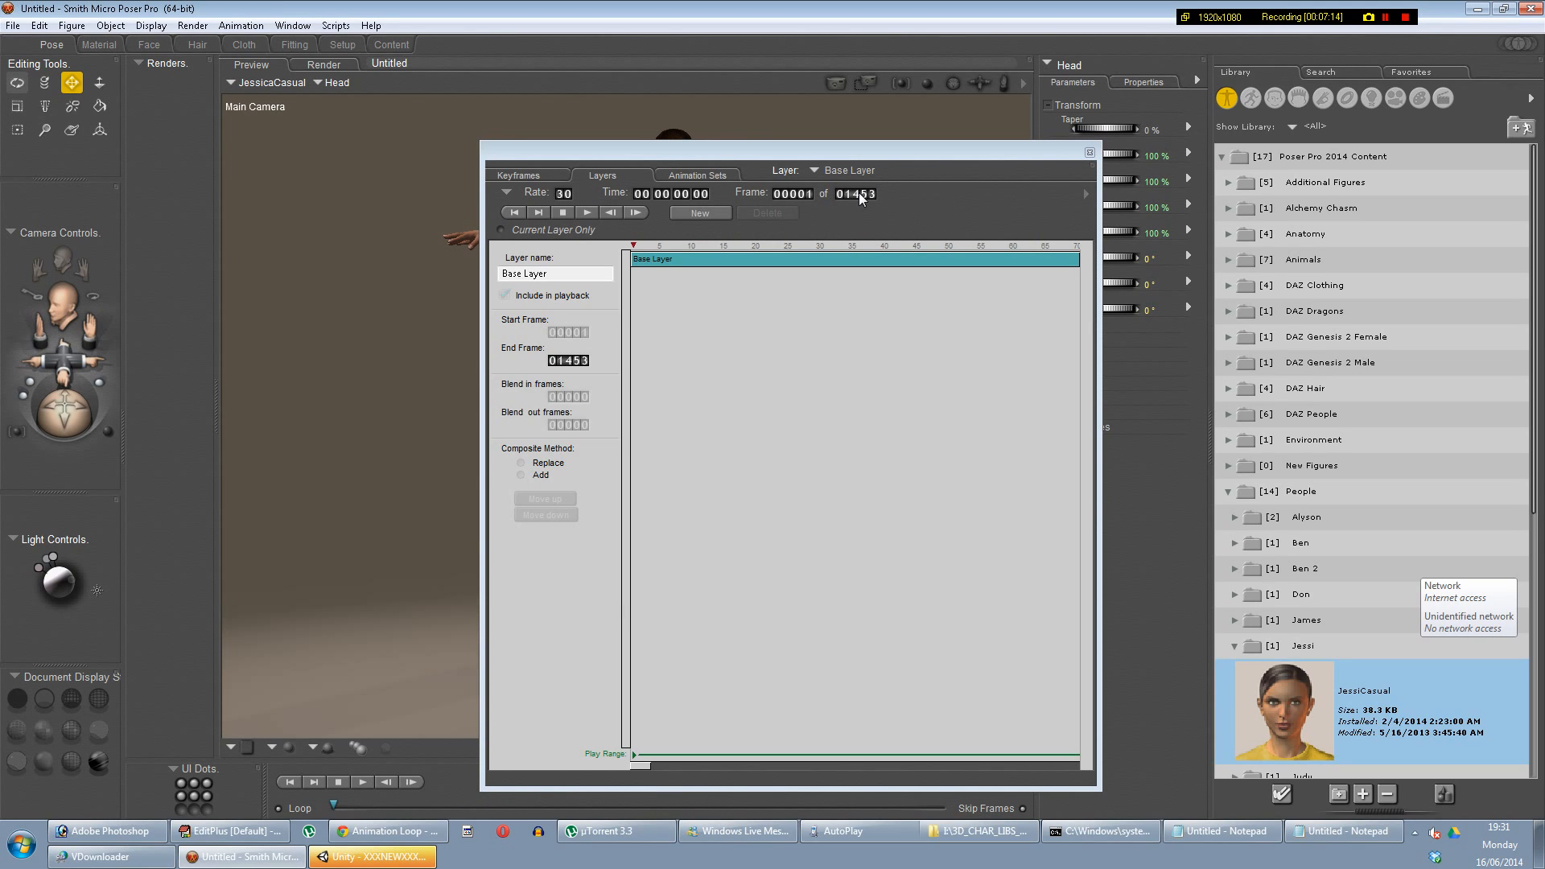
left_click_drag(667, 144, 1175, 350)
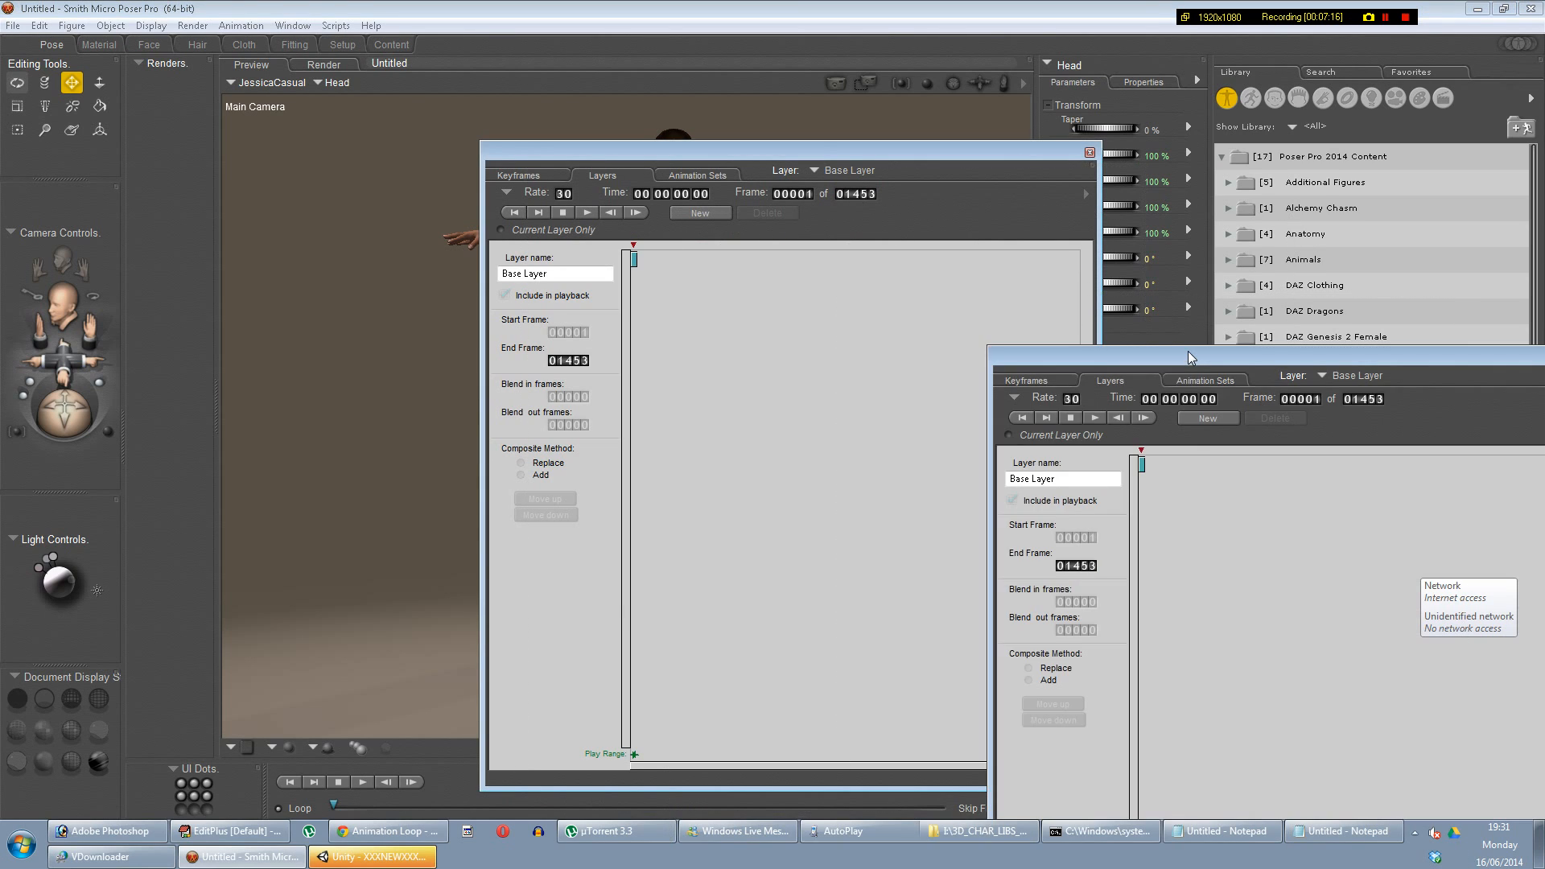
Step: Restore the whole scene, including figure, lights and camera, to its default state
left_click(15, 27)
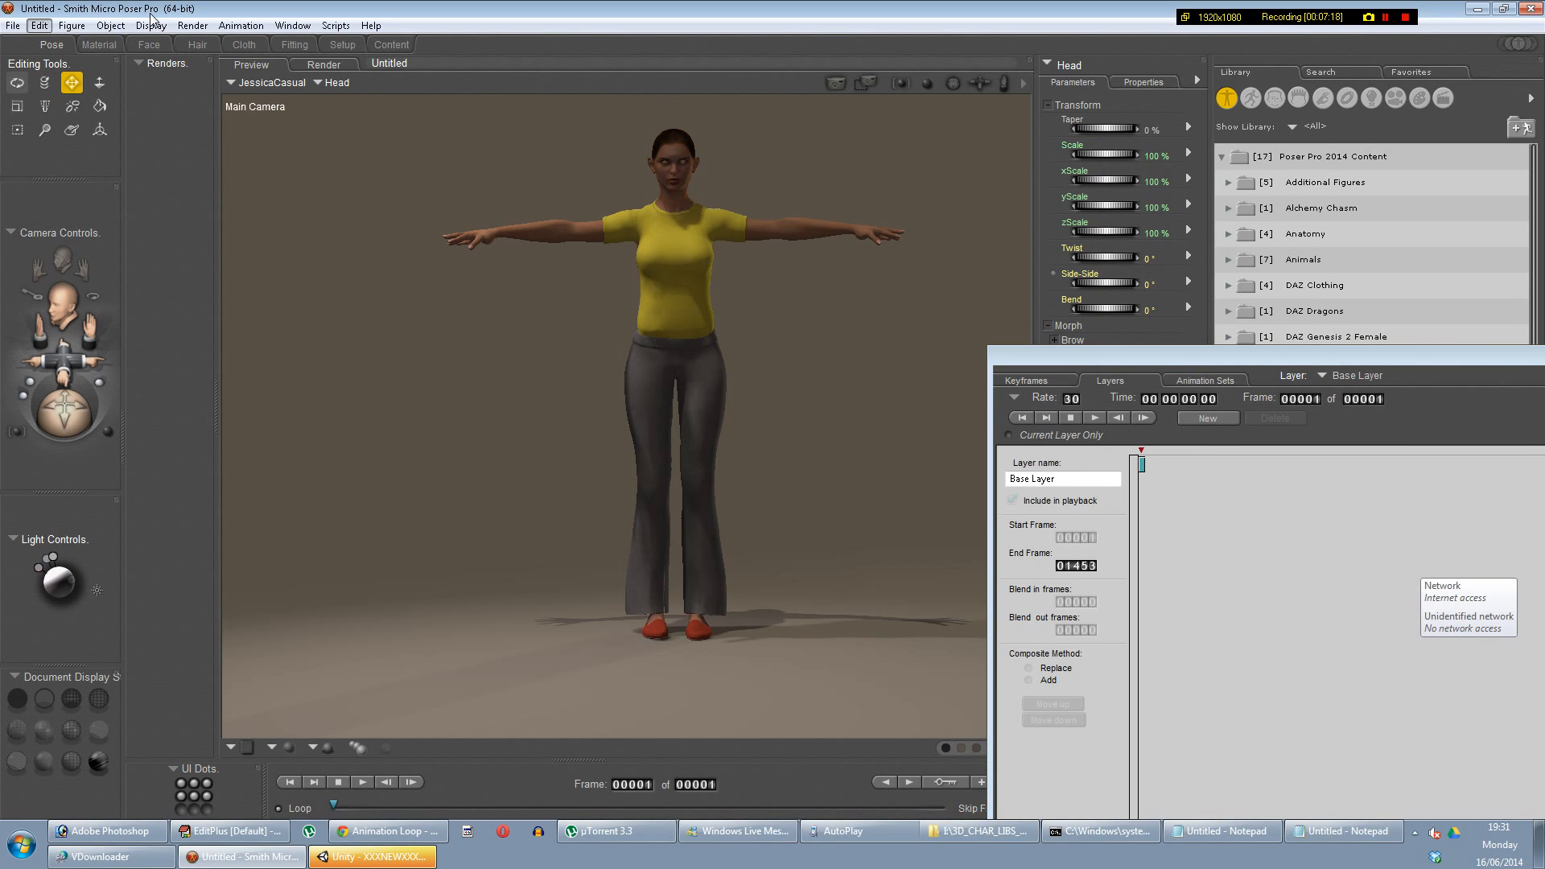
left_click(37, 28)
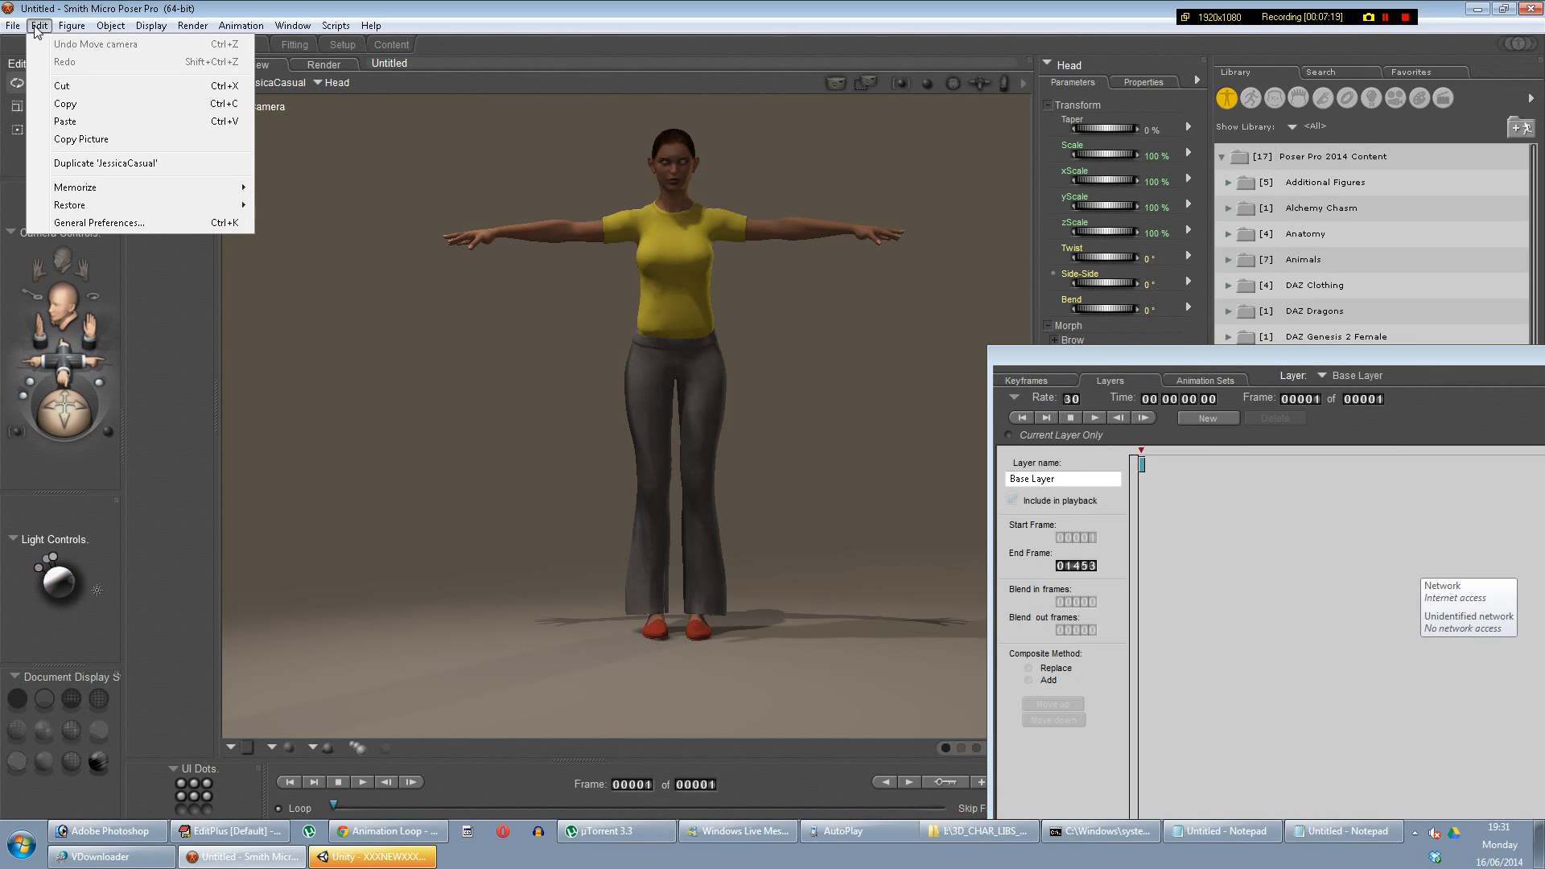
mouse_move(201, 205)
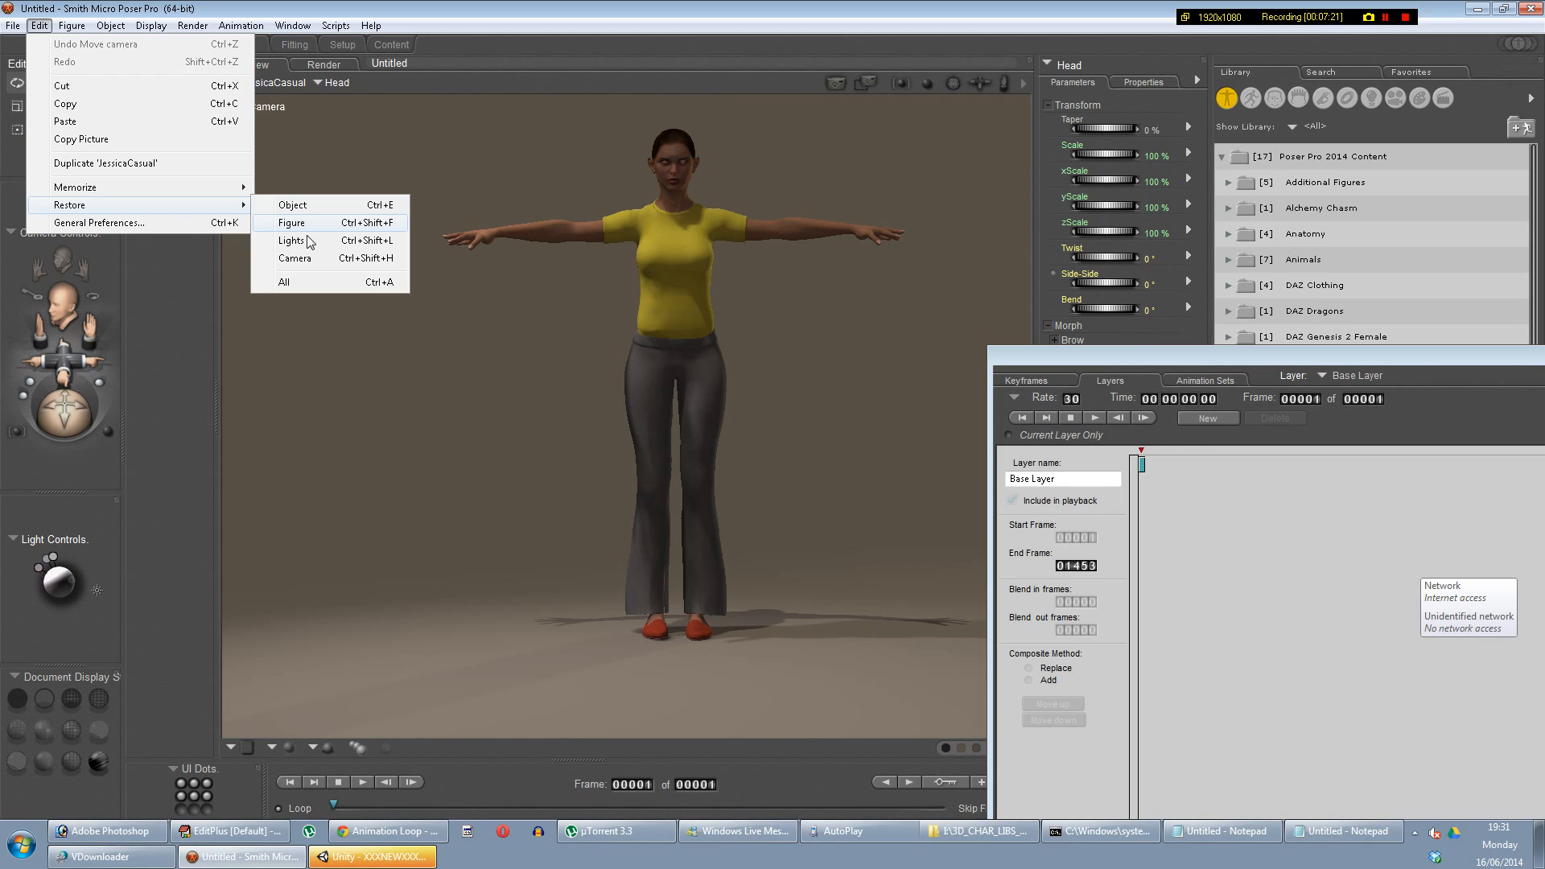
left_click(309, 281)
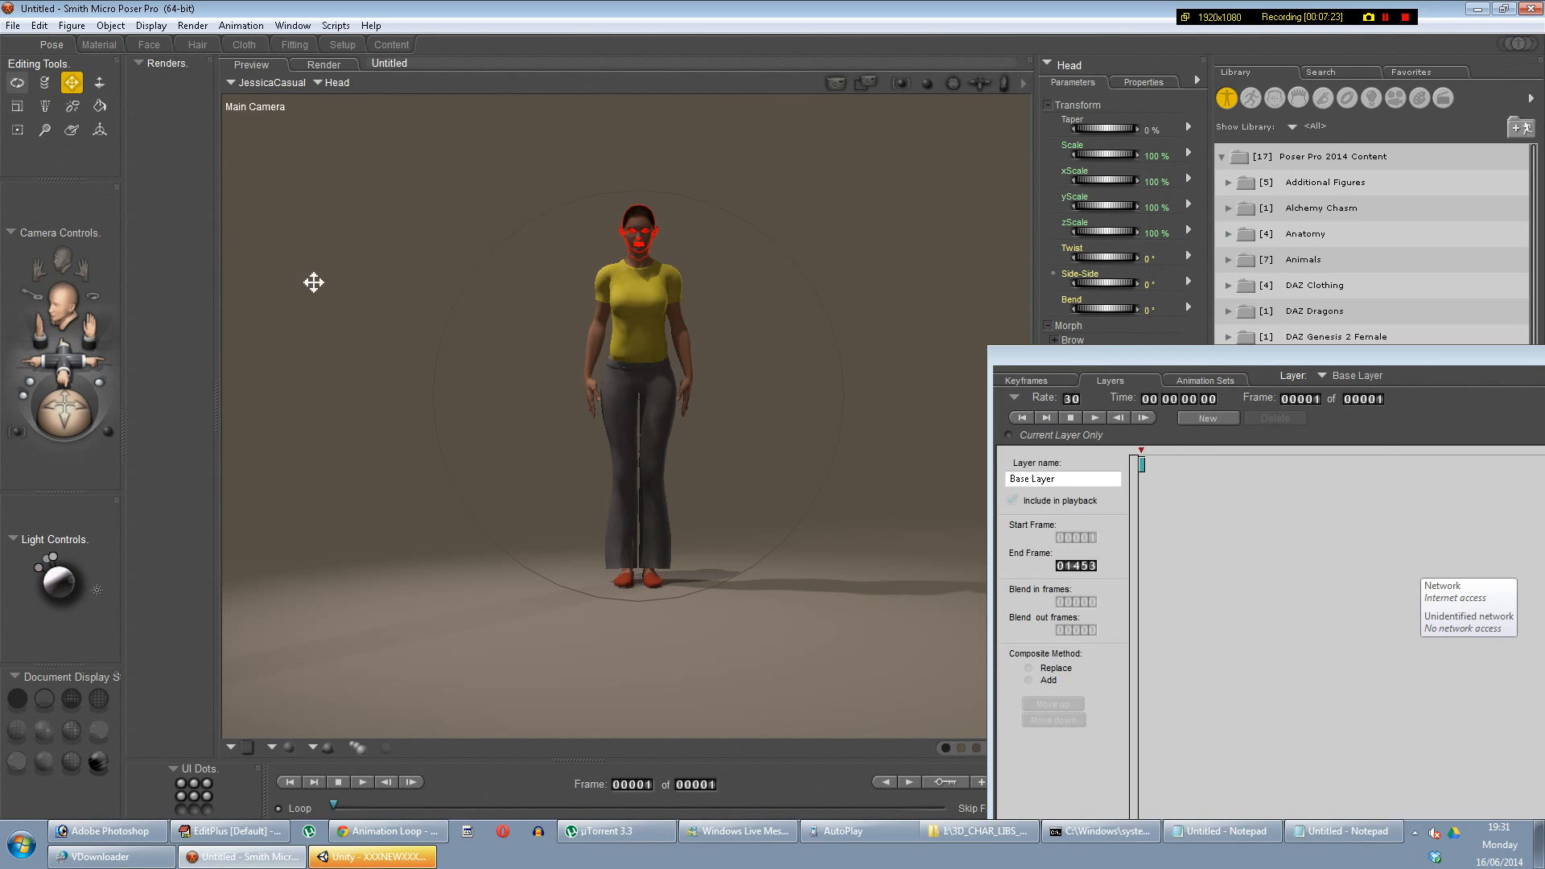
Step: Look through subject 14's everyday motions in the EditPlus motion index, marking a laugh entry, and return to Poser for the BVH import
left_click(13, 27)
mouse_move(130, 187)
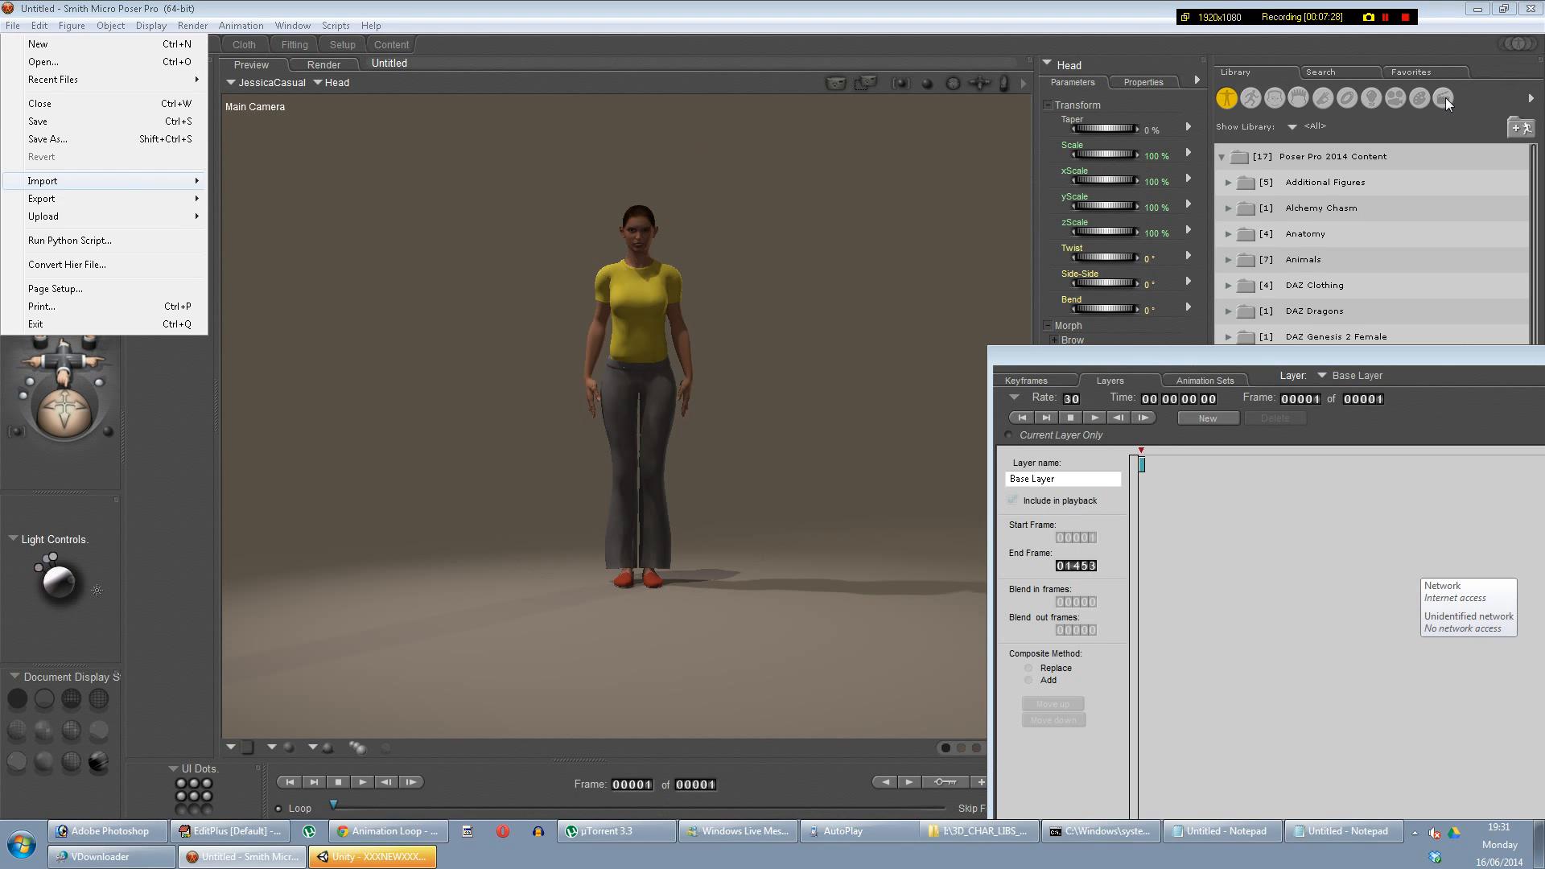
left_click(216, 841)
scroll(772, 426, "down", 7)
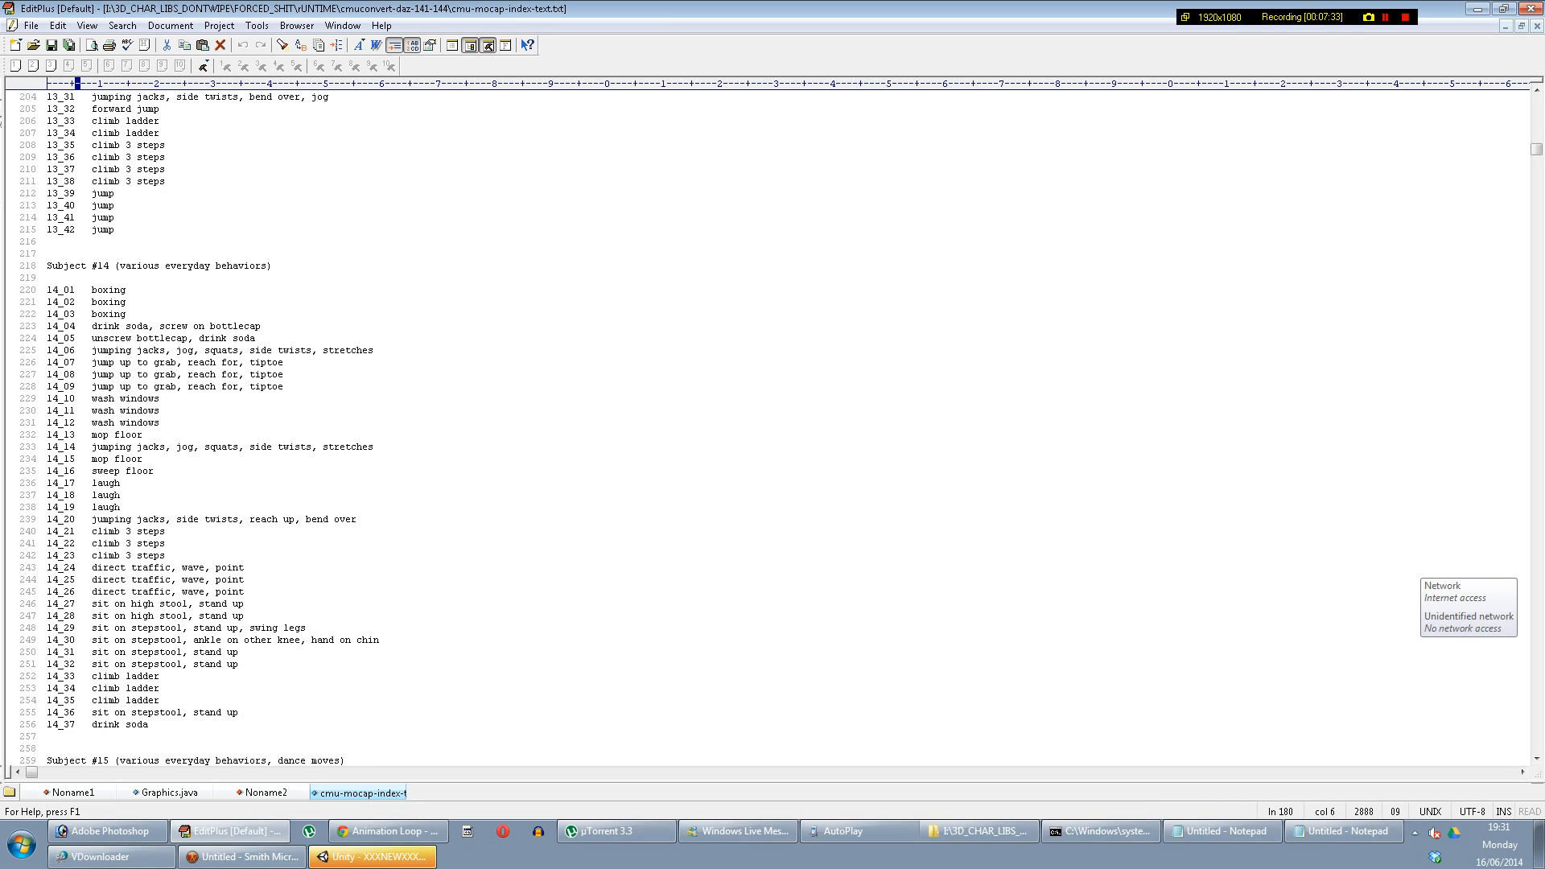
double_click(106, 507)
left_click(247, 856)
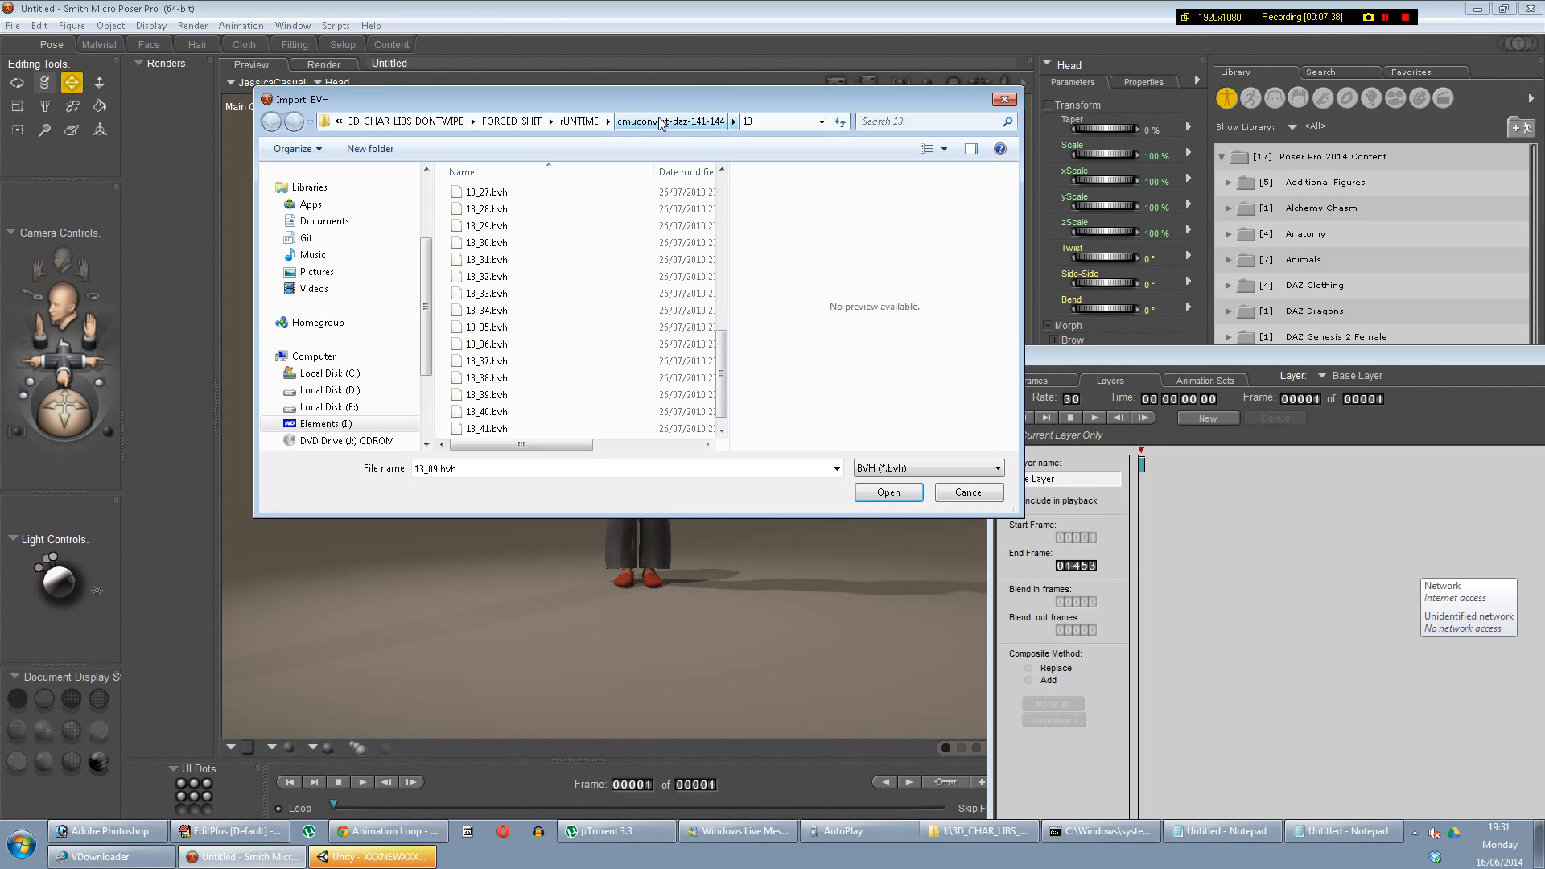
Step: Import 14_09.bvh from folder 14 with automatic scaling and arms aligned along the X-axis, dismissing the unmatched-node message
left_click(671, 121)
left_click(493, 399)
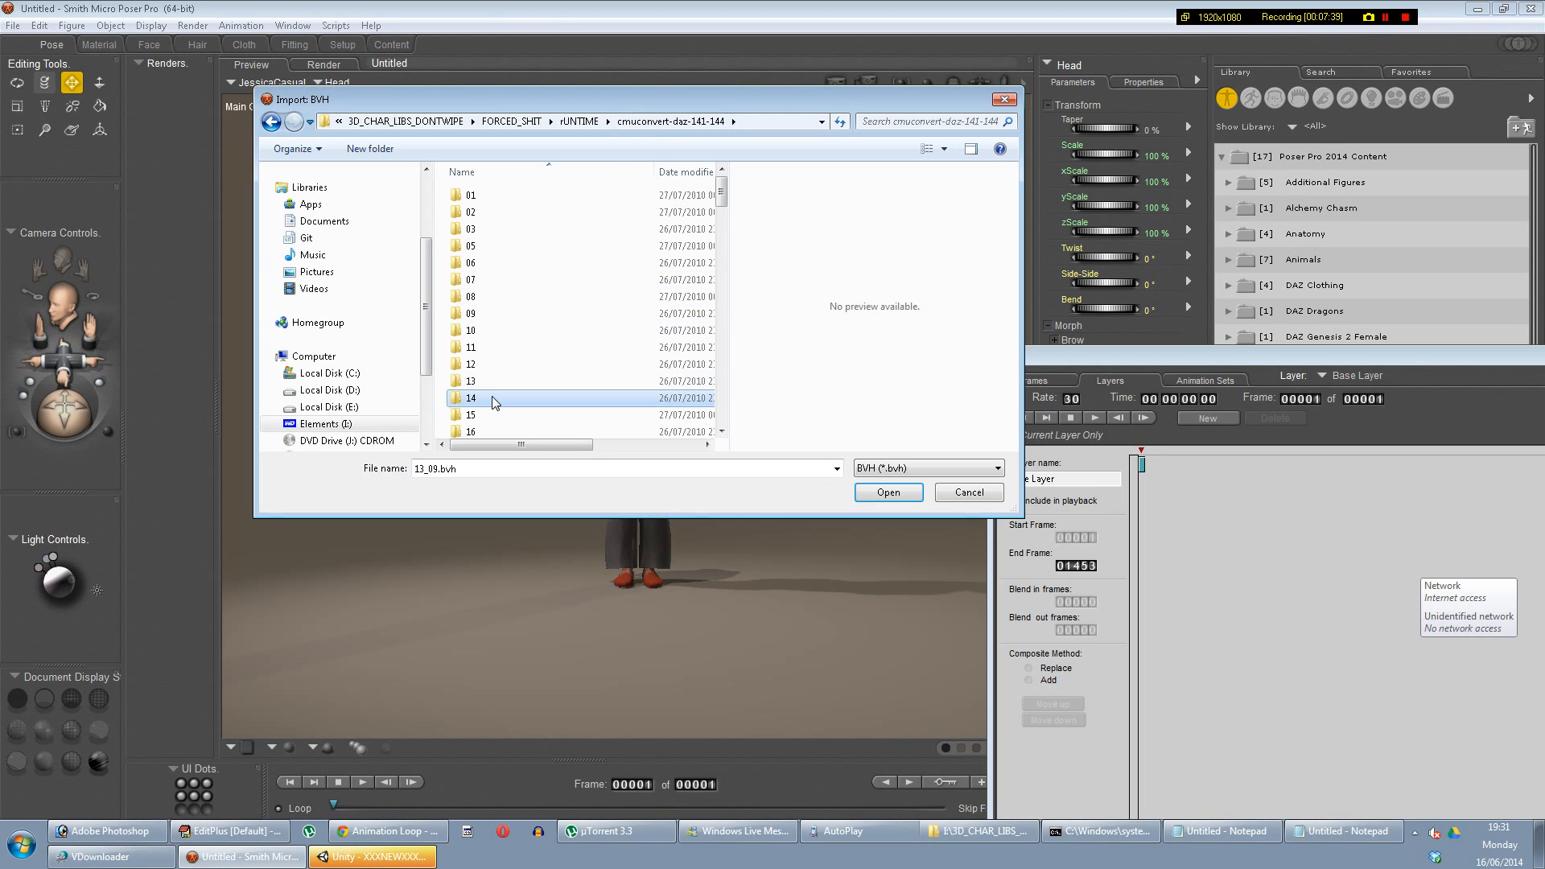
double_click(493, 399)
double_click(501, 330)
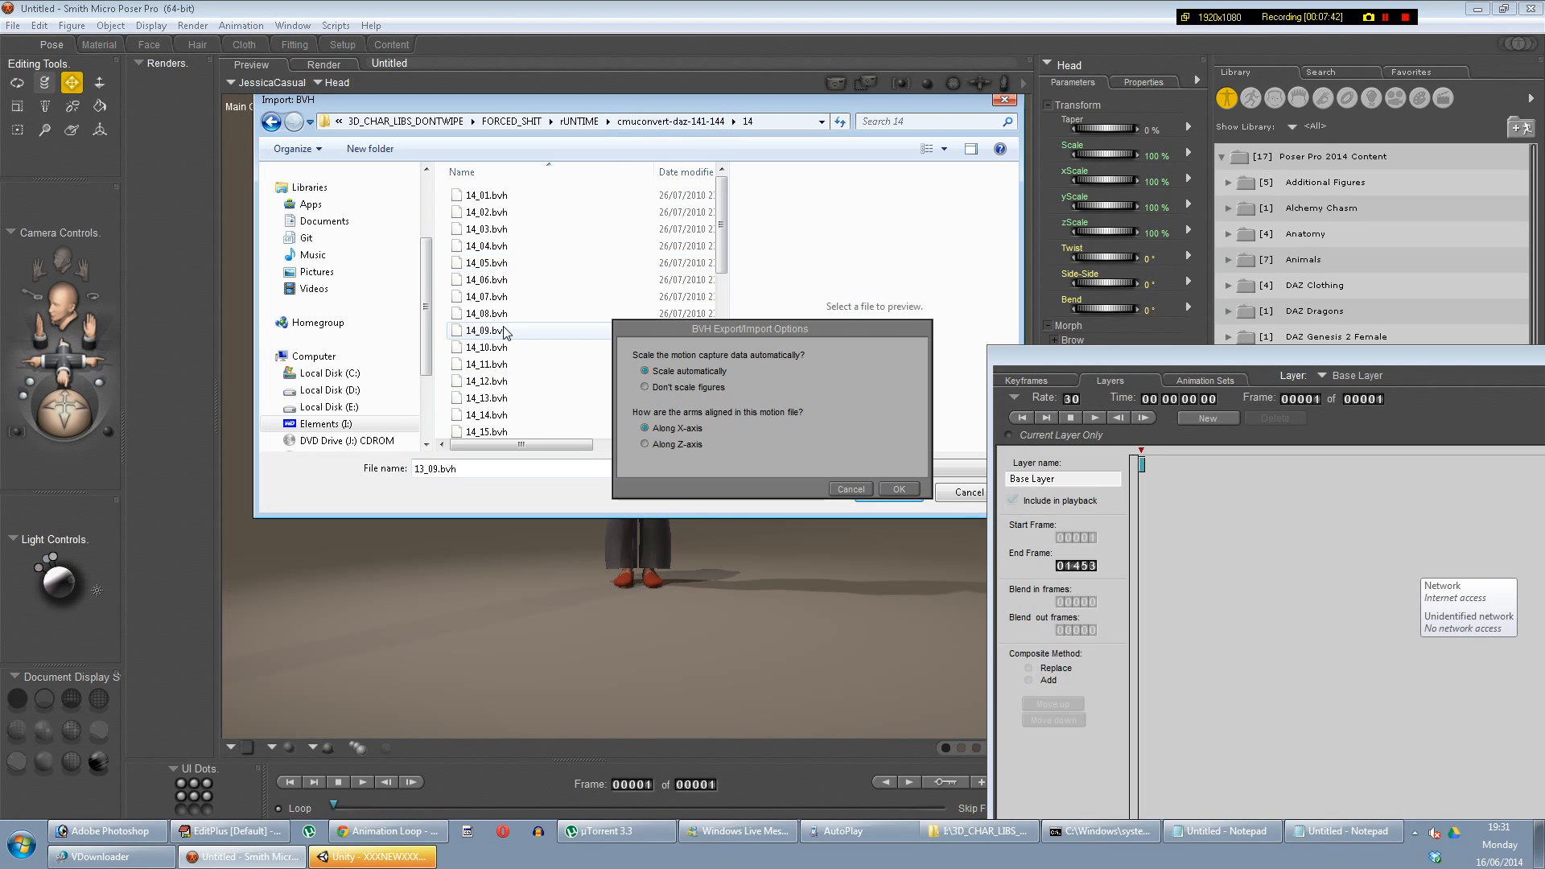
left_click(899, 489)
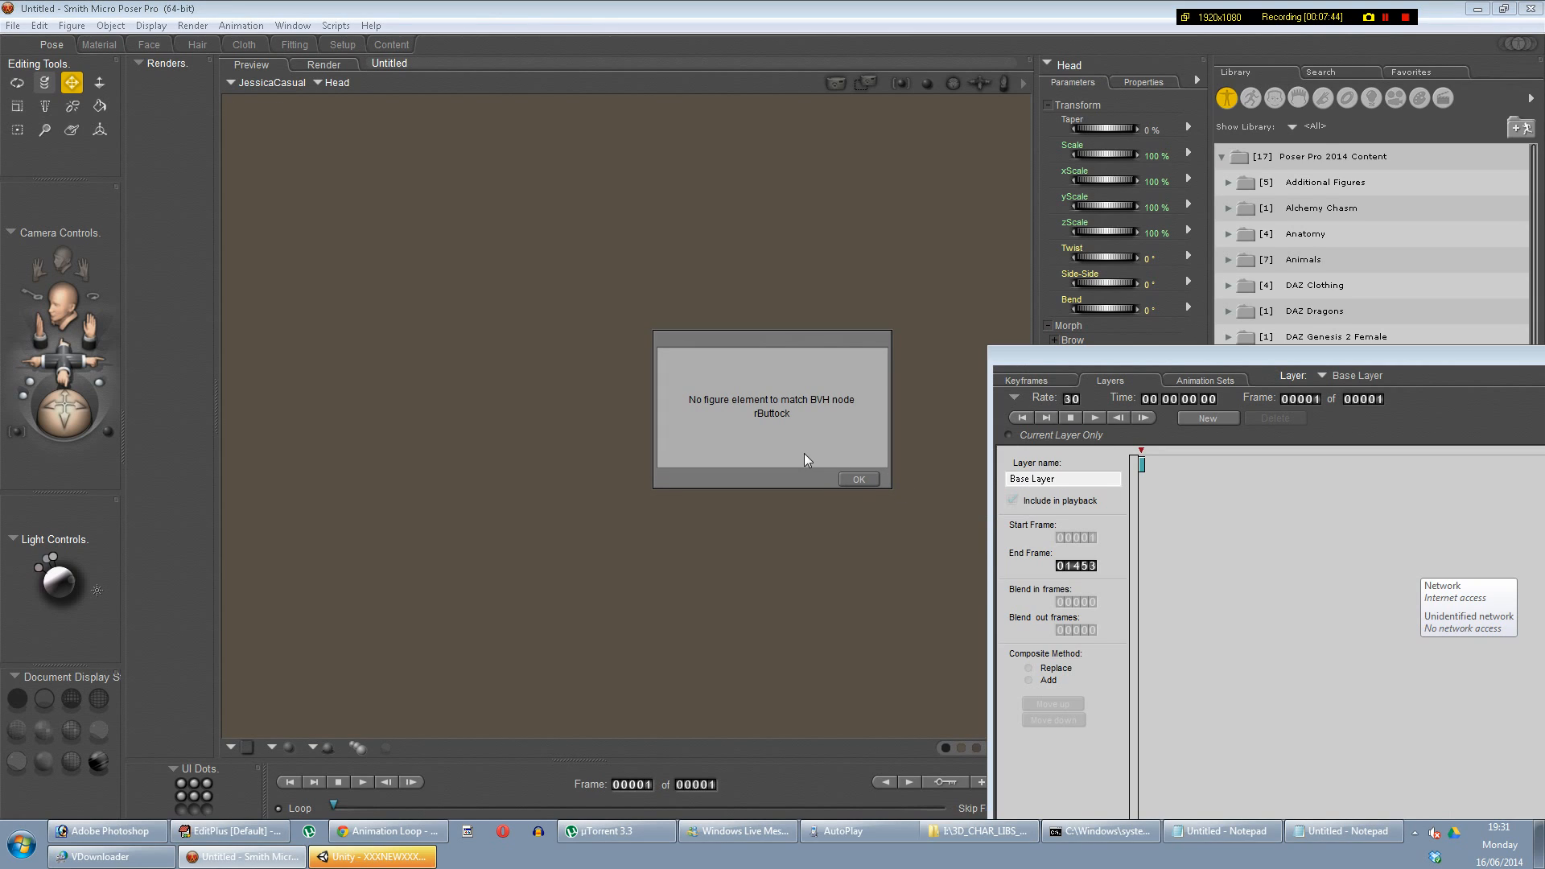
left_click(868, 484)
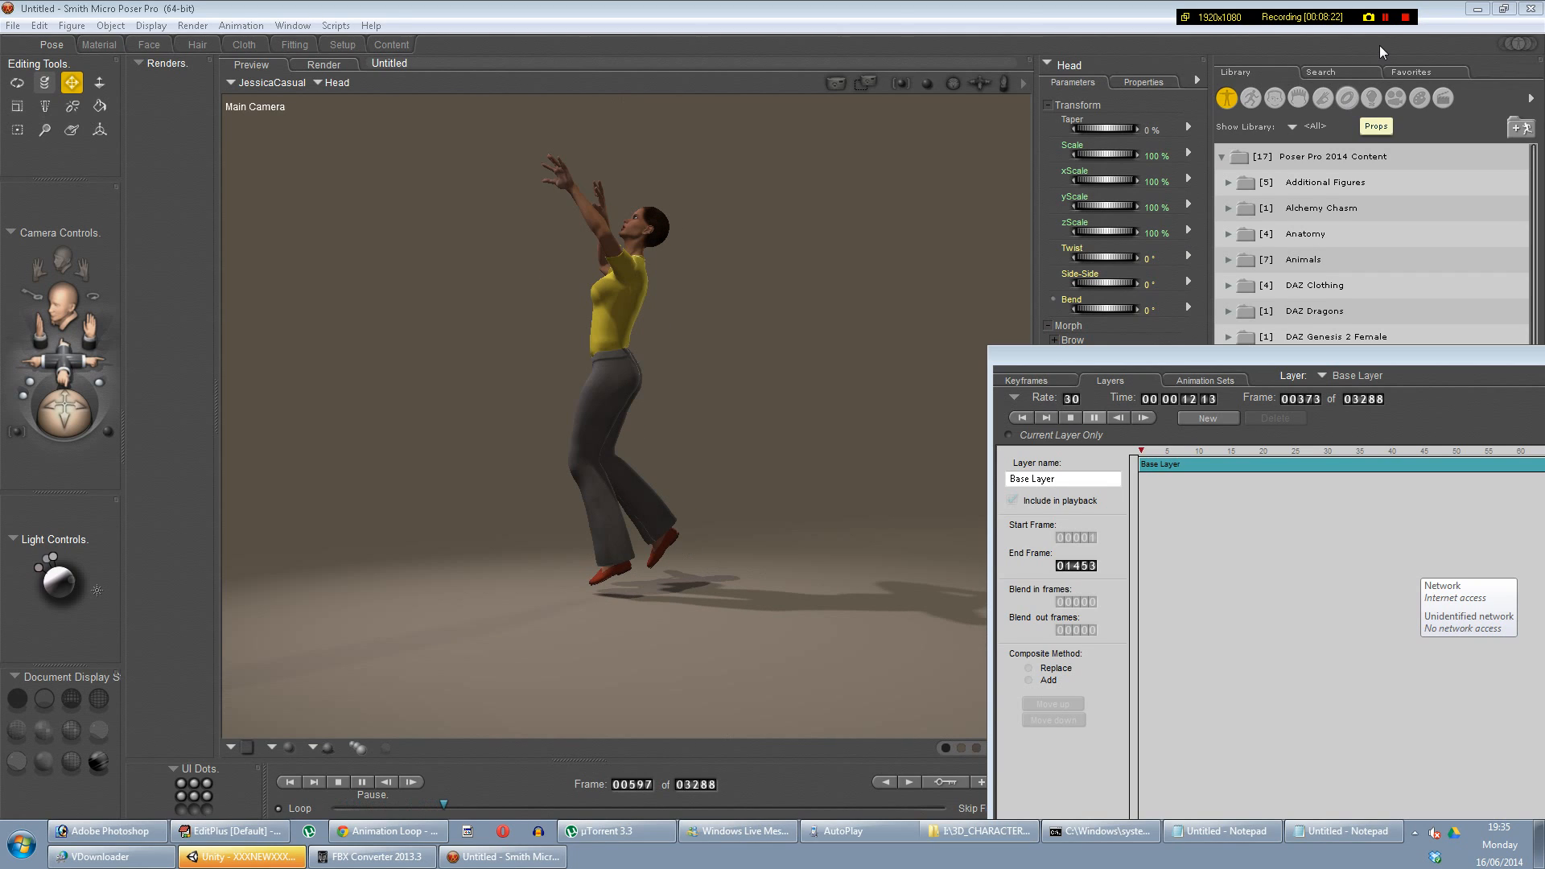
Step: Stop playback, go to the last frame and start a multi-frame COLLADA export of frames 1 to 3288
left_click(344, 780)
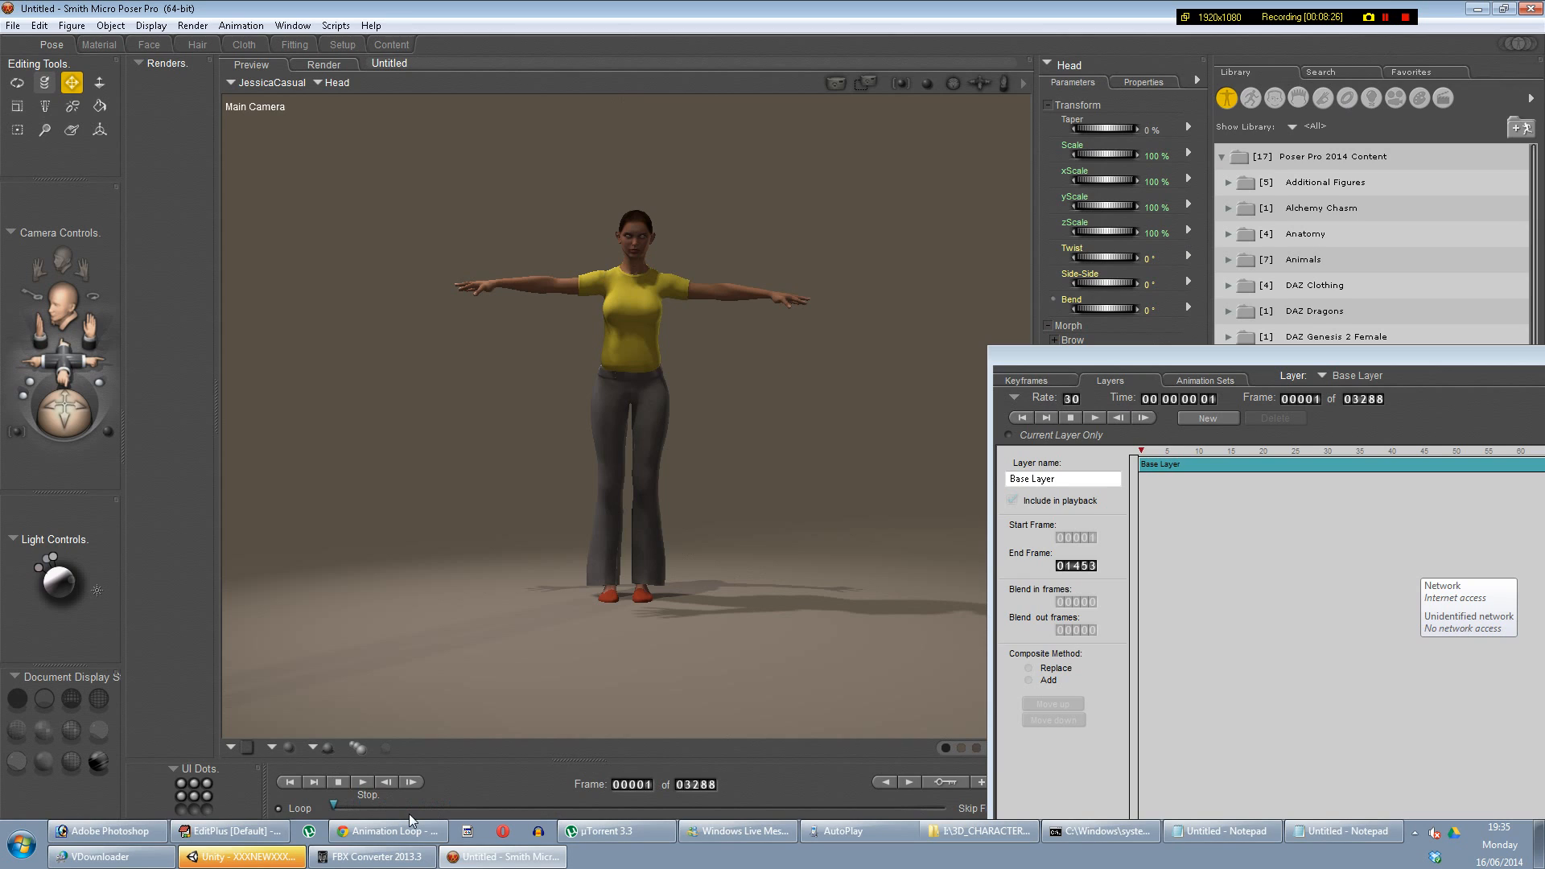
left_click_drag(332, 808, 946, 808)
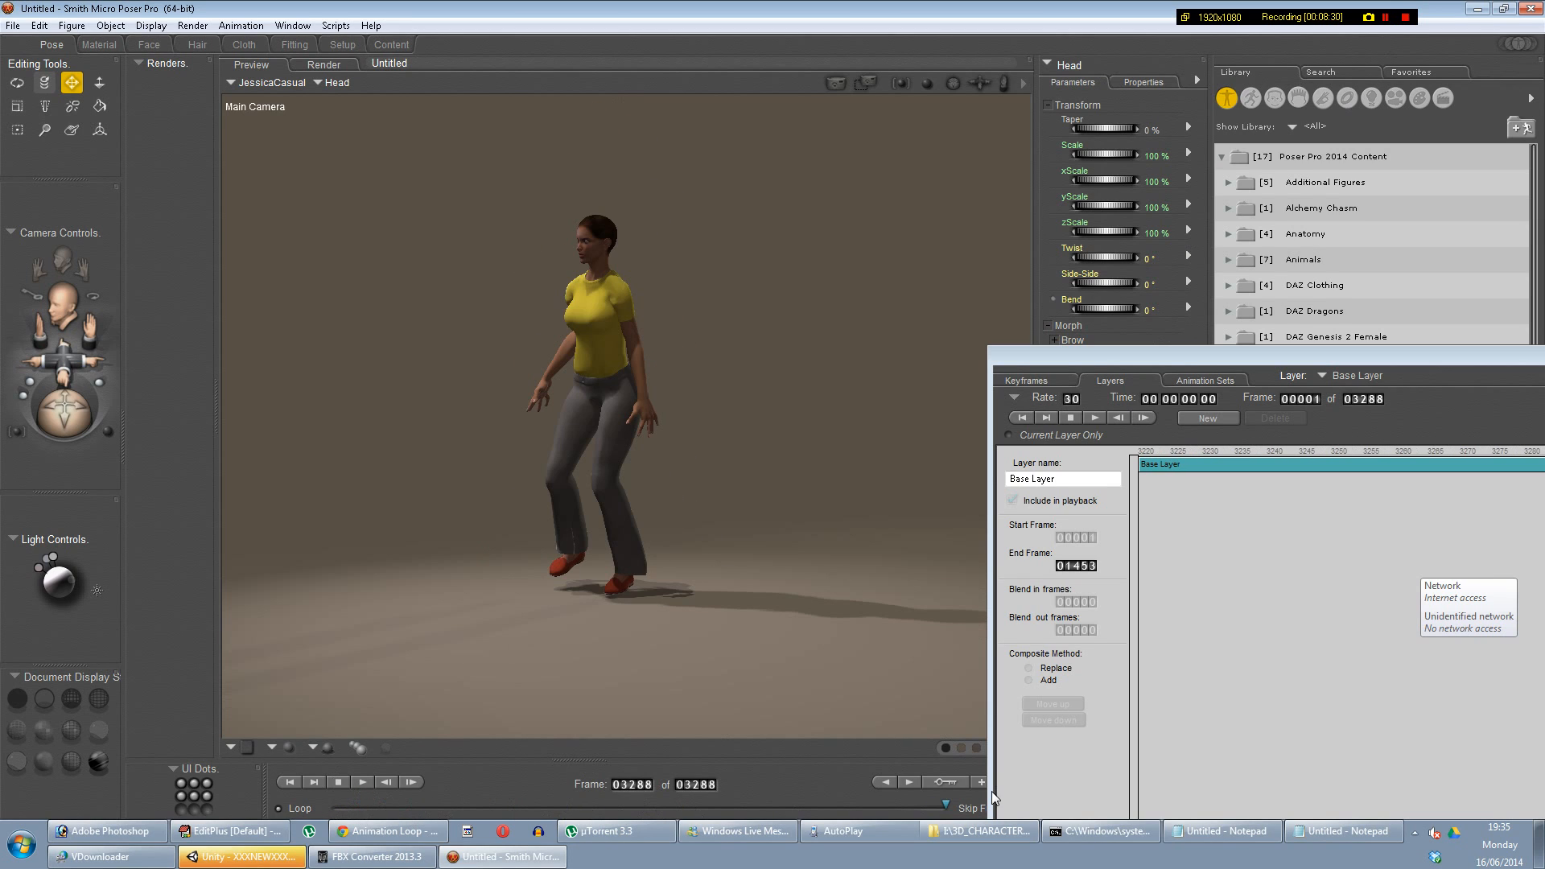
left_click(13, 25)
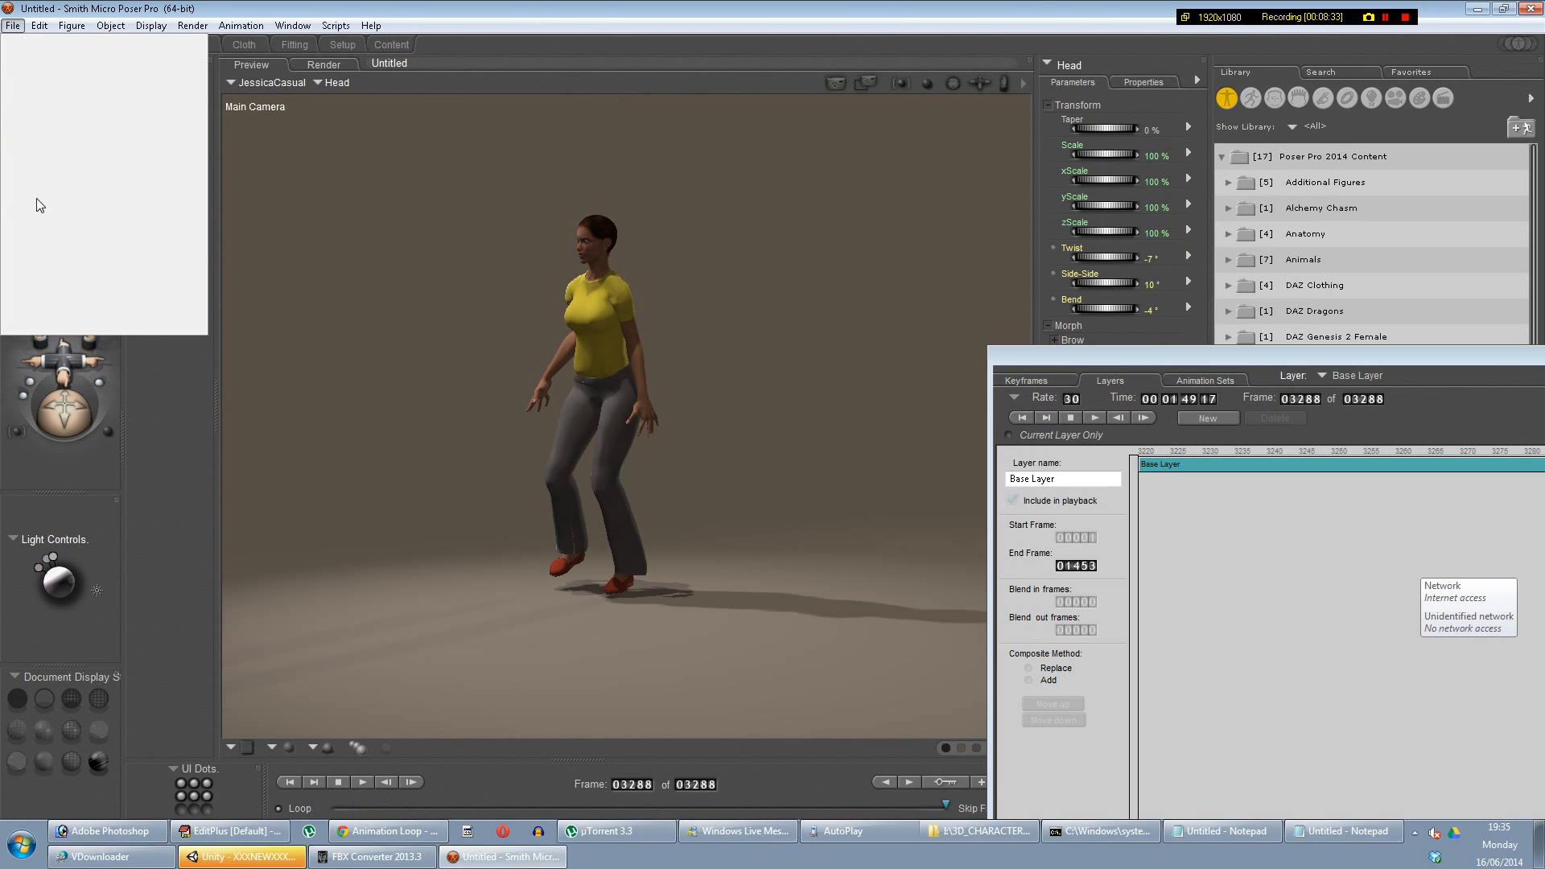
mouse_move(40, 201)
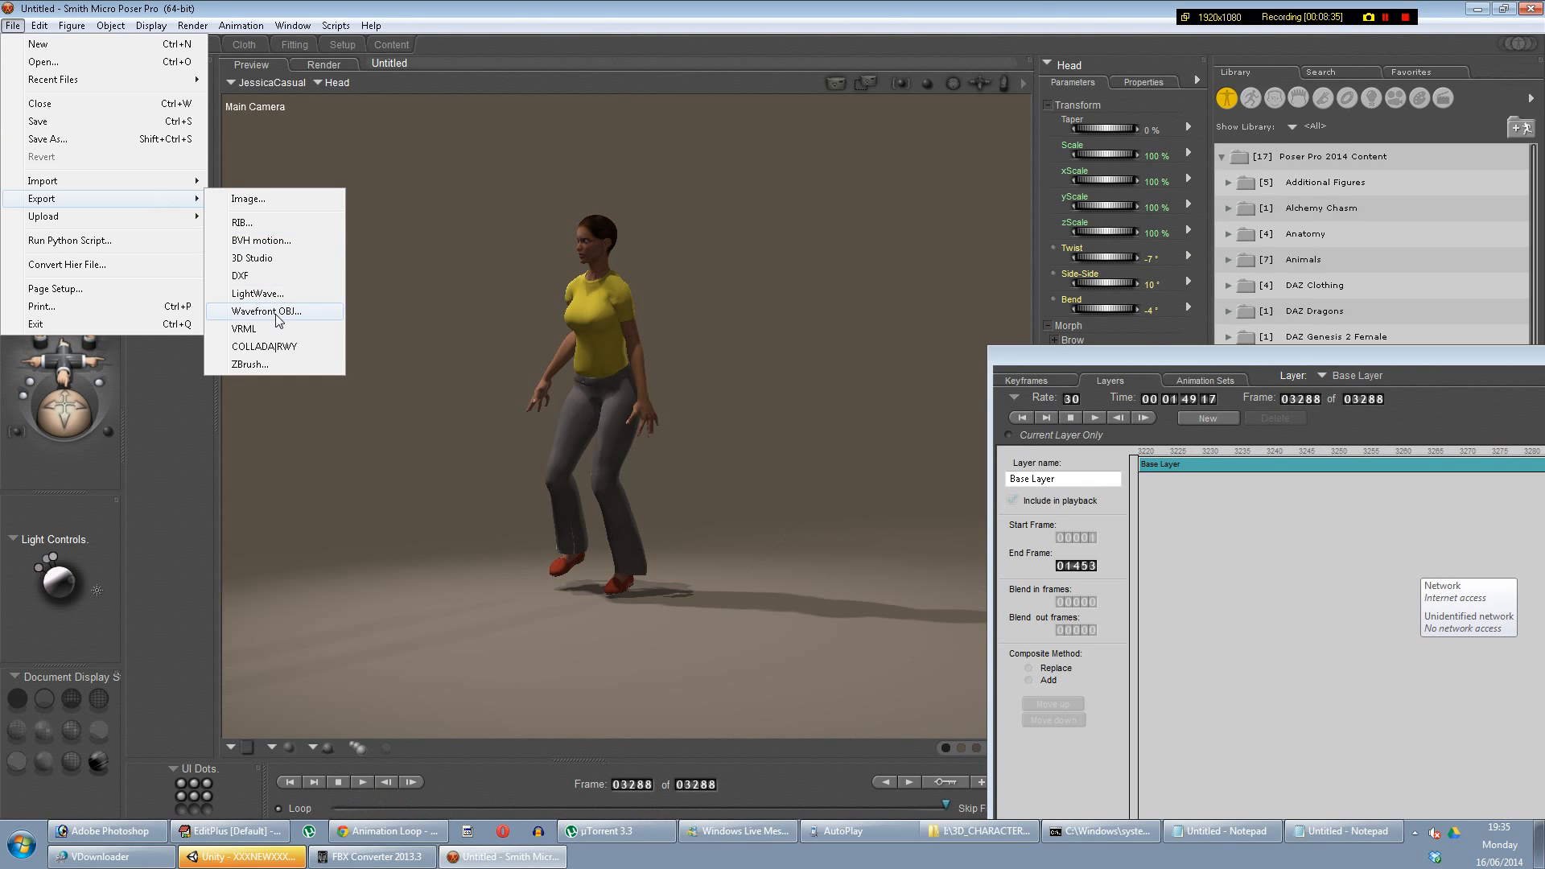
left_click(279, 350)
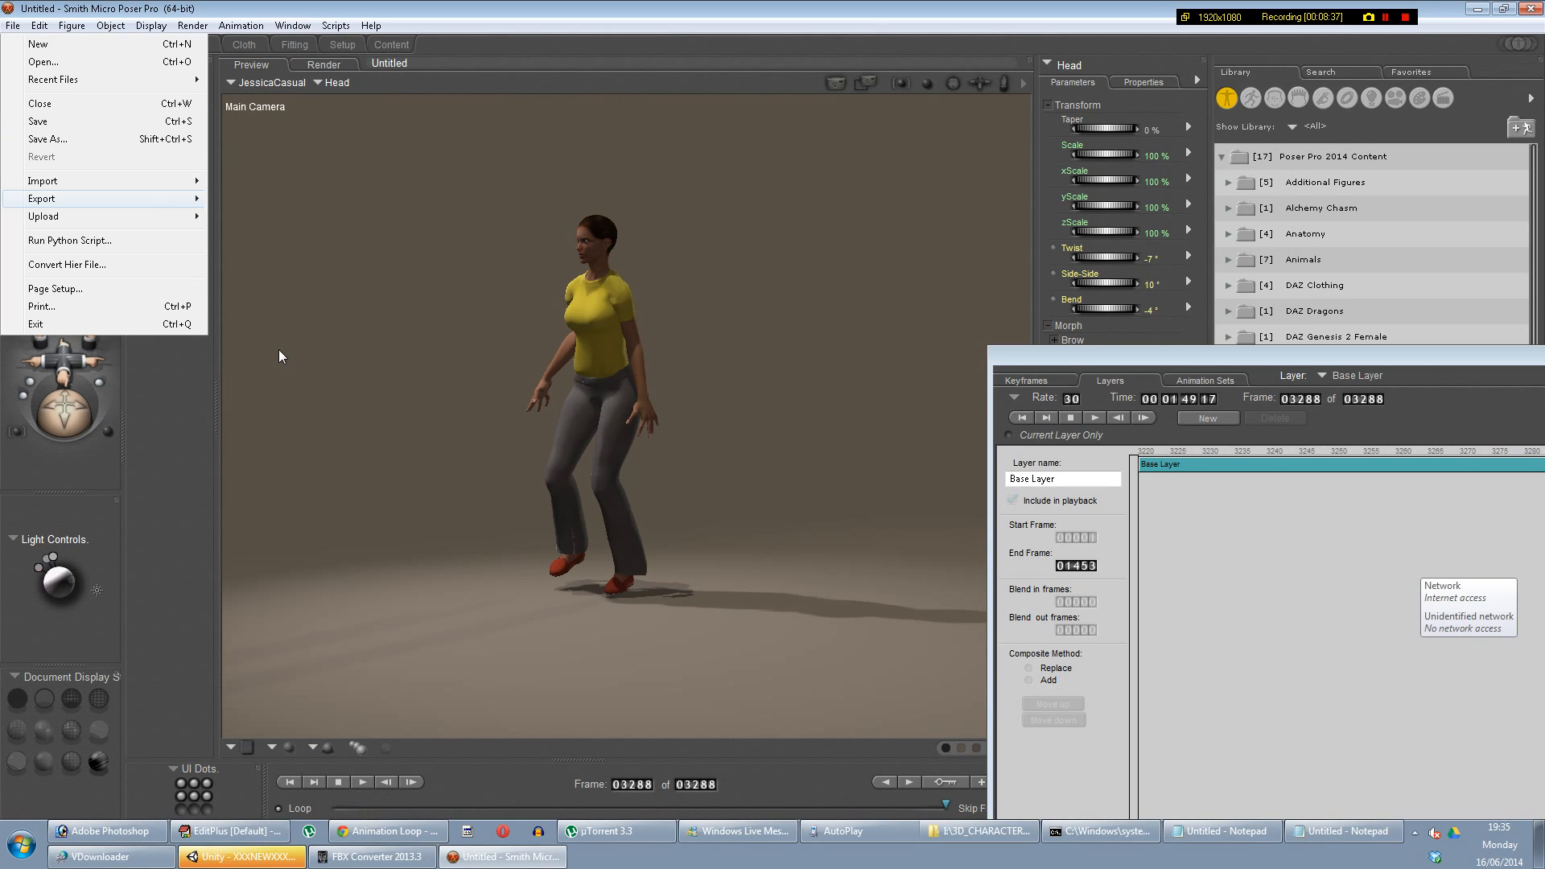
left_click(699, 408)
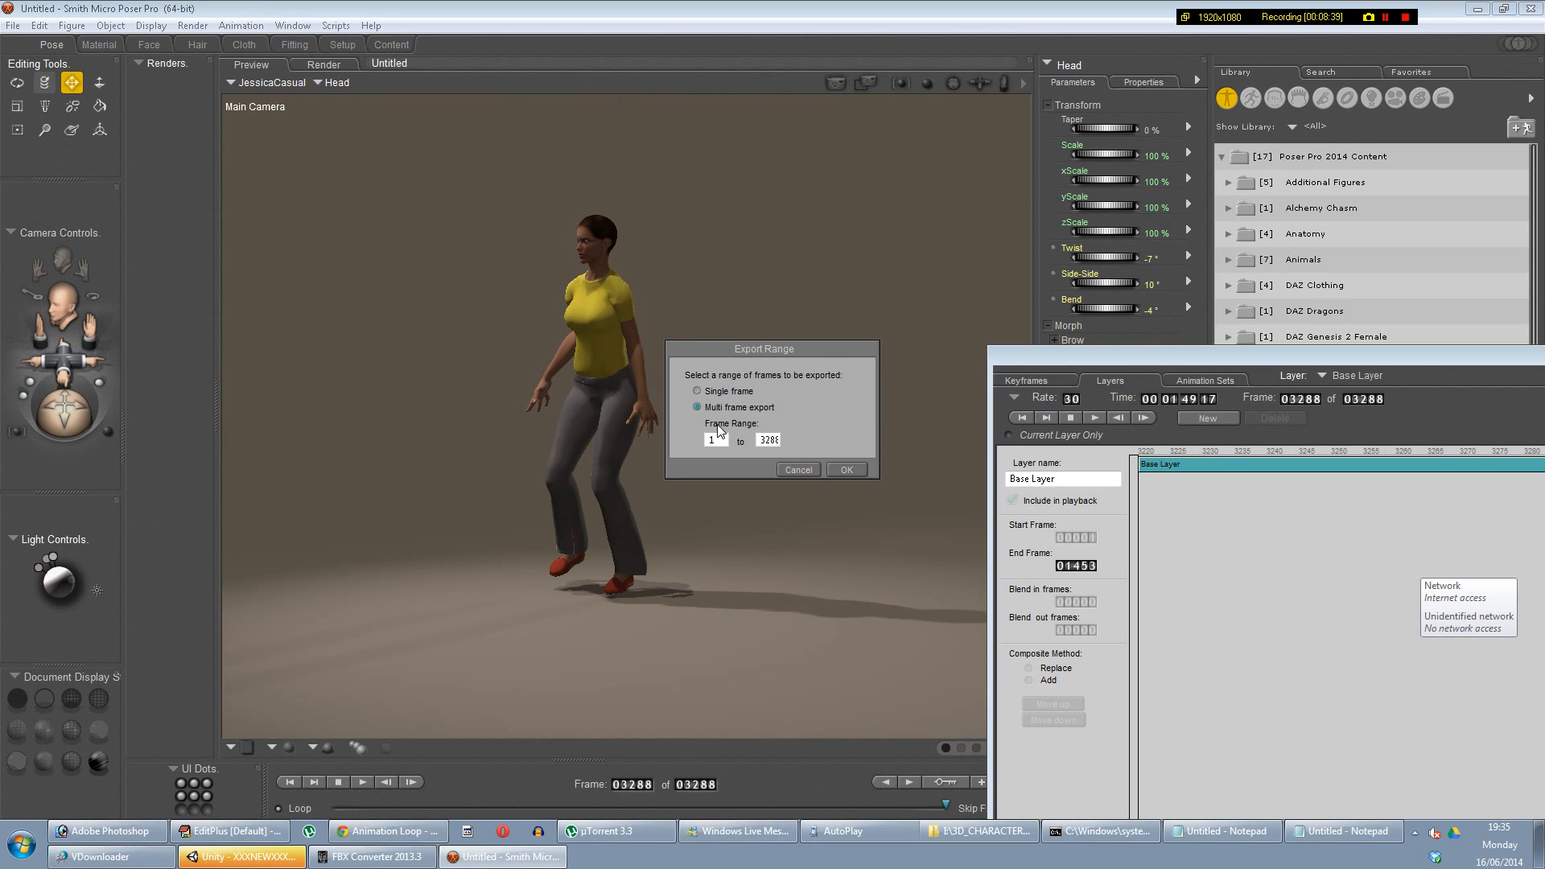
left_click(858, 469)
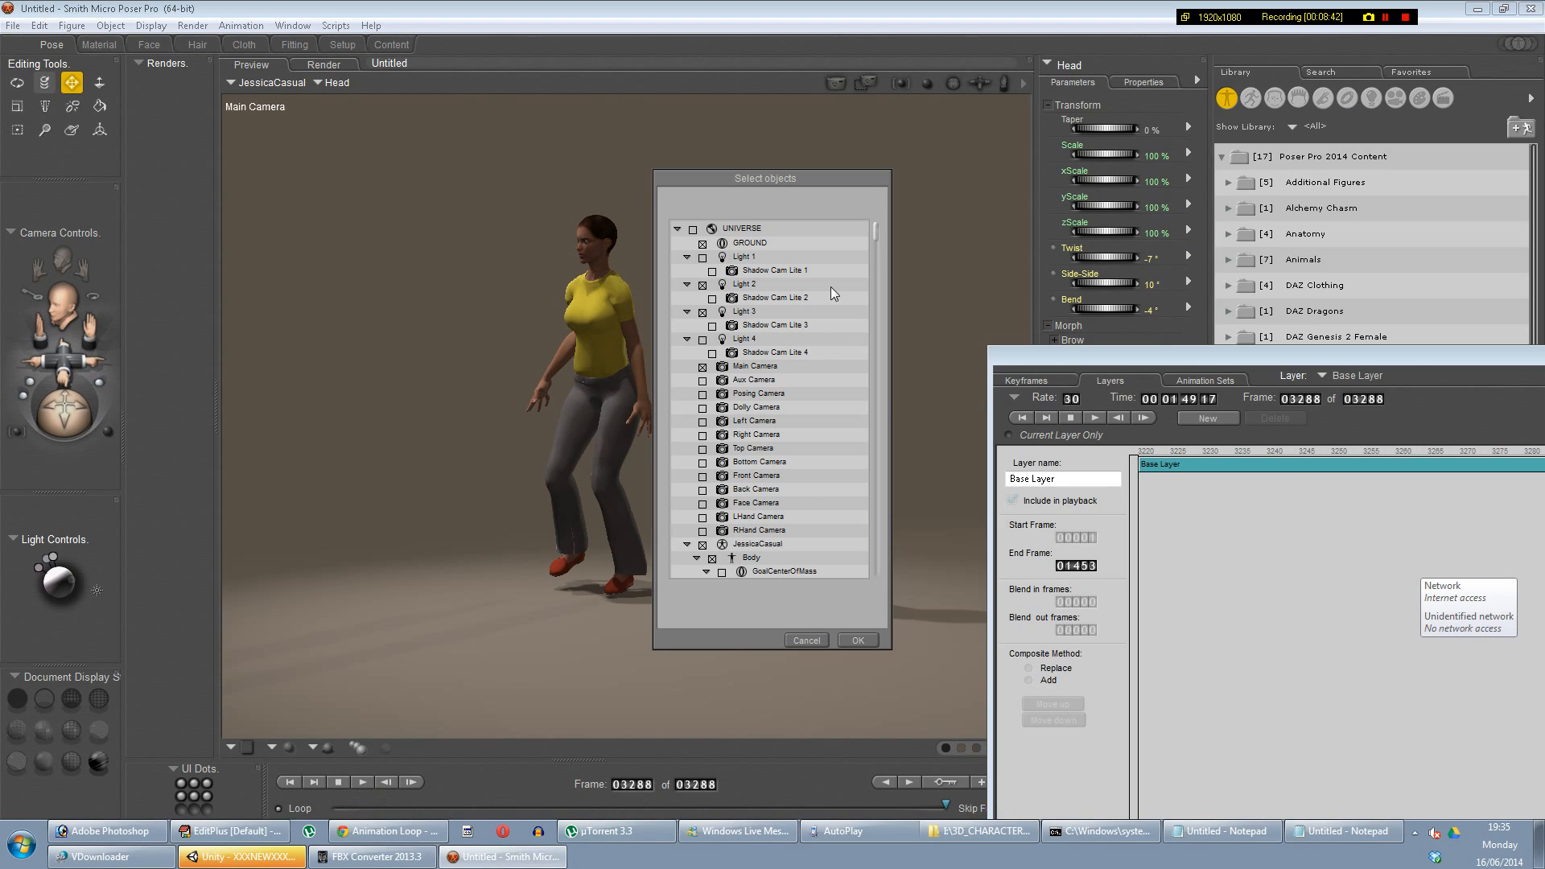
Step: Exclude the ground, Light 2, Light 3 and Main Camera from the export, keeping the JessicaCasual figure, and accept the selection
left_click(702, 243)
left_click(703, 284)
left_click(702, 312)
left_click(703, 380)
left_click(702, 367)
left_click(703, 381)
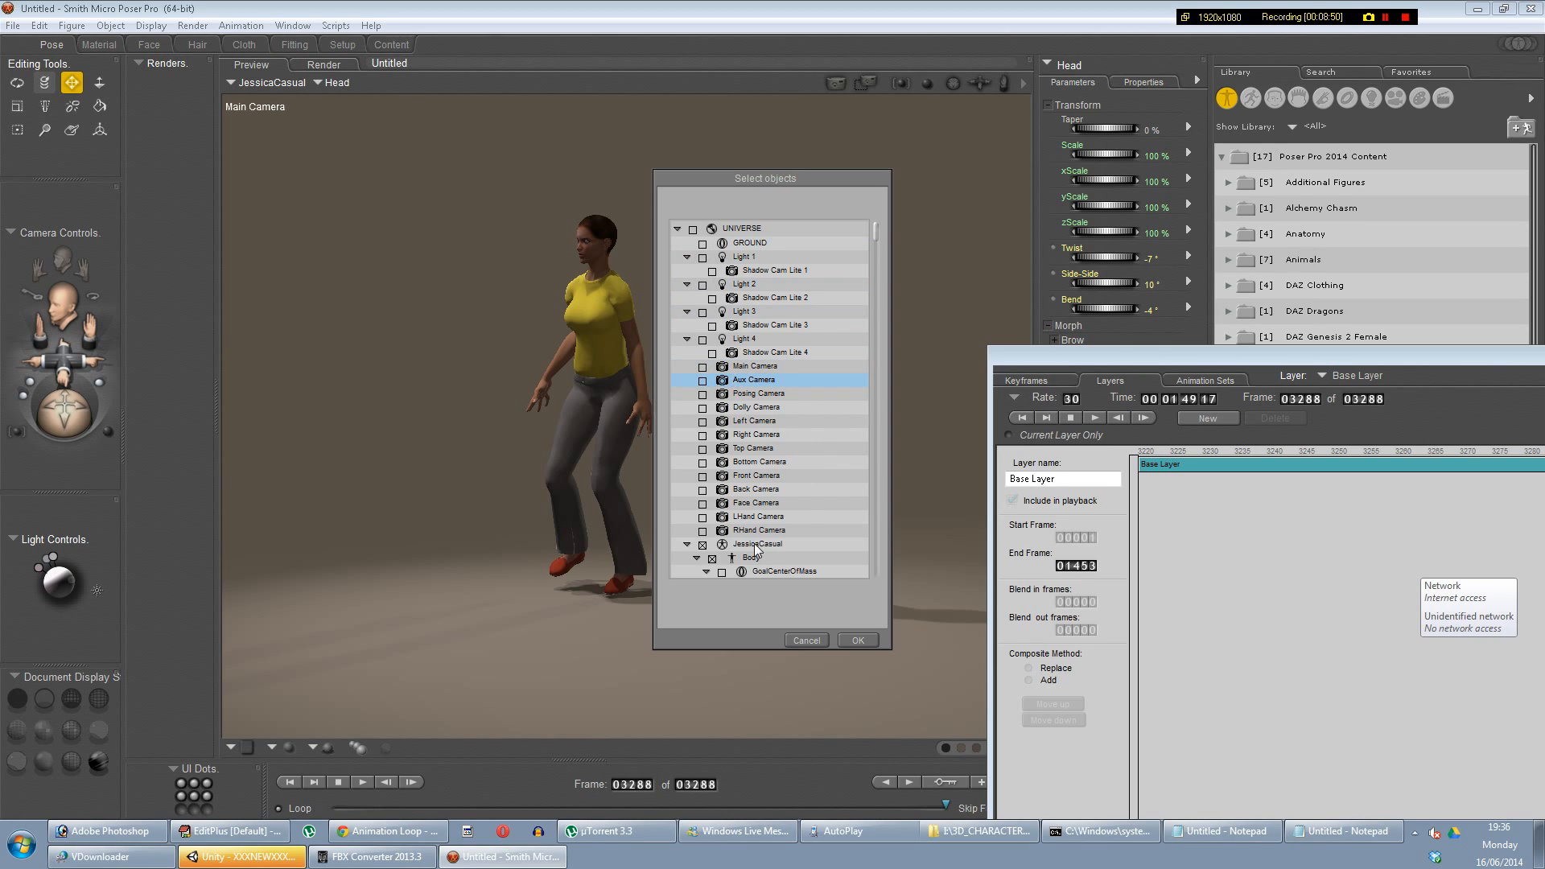
scroll(758, 553, "down", 10)
left_click(863, 641)
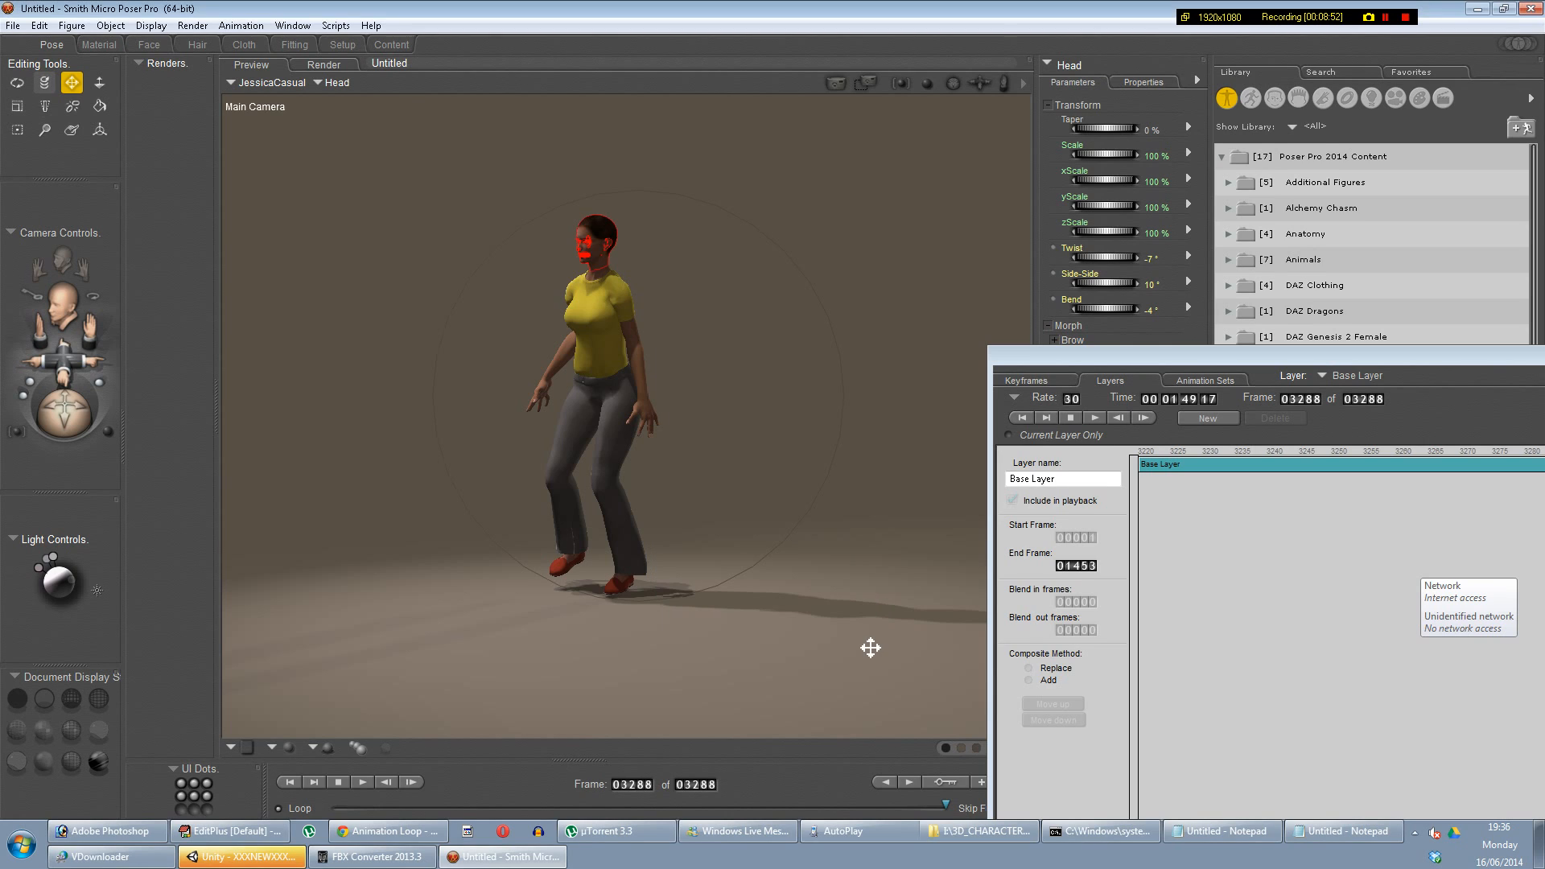
left_click(937, 543)
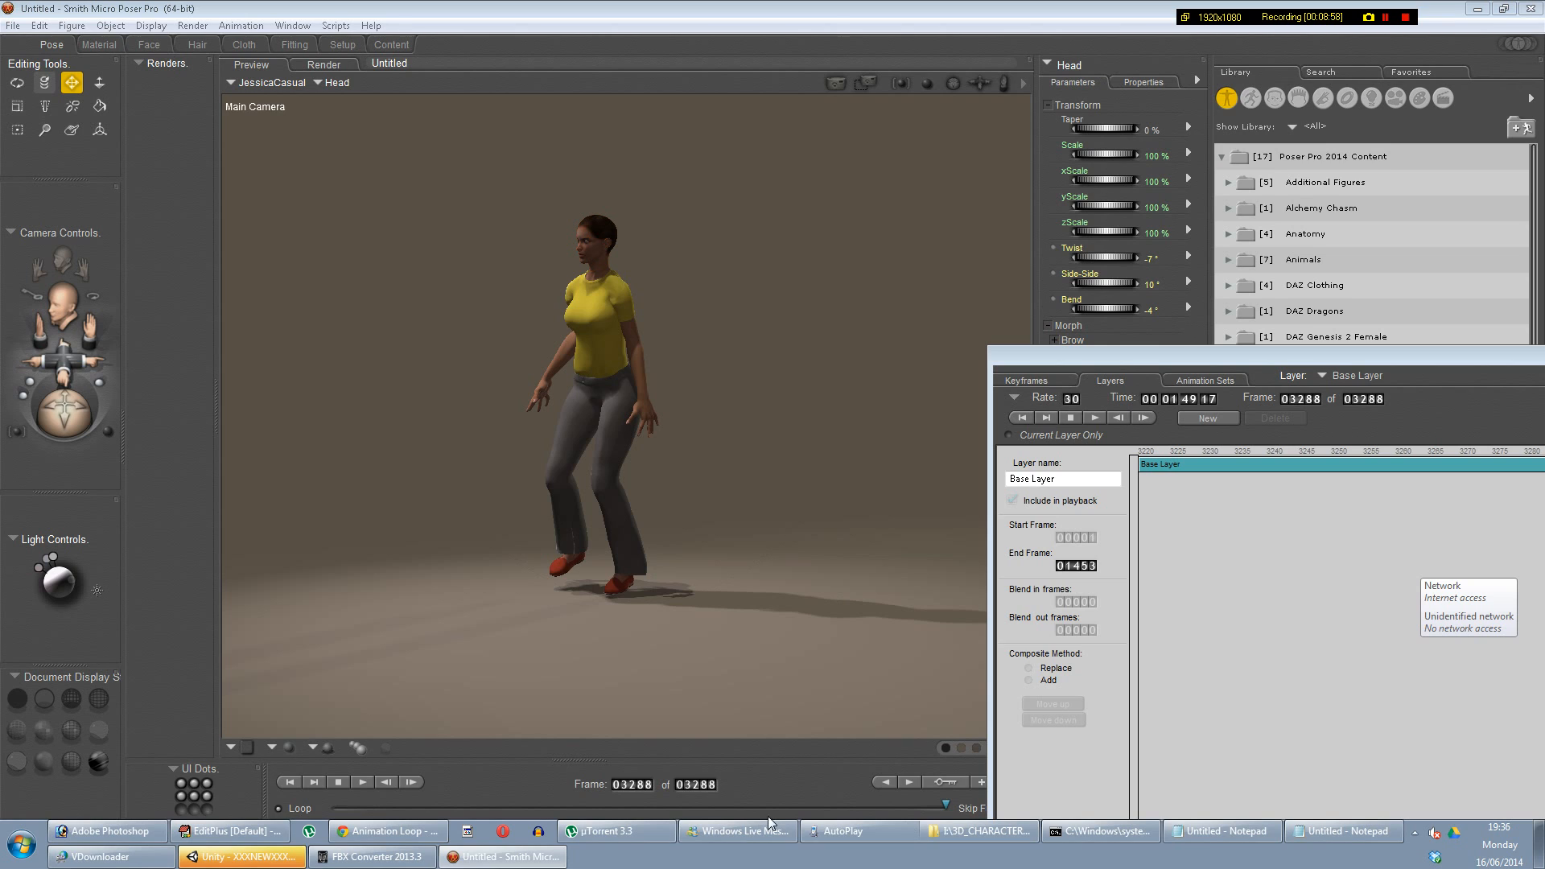
Step: Point the COLLADA export to the 3D_CHARACTERS_FOR_GD\OUTPUT\POSER_DAES folder and name the file Blackwoman@basketball
left_click(996, 833)
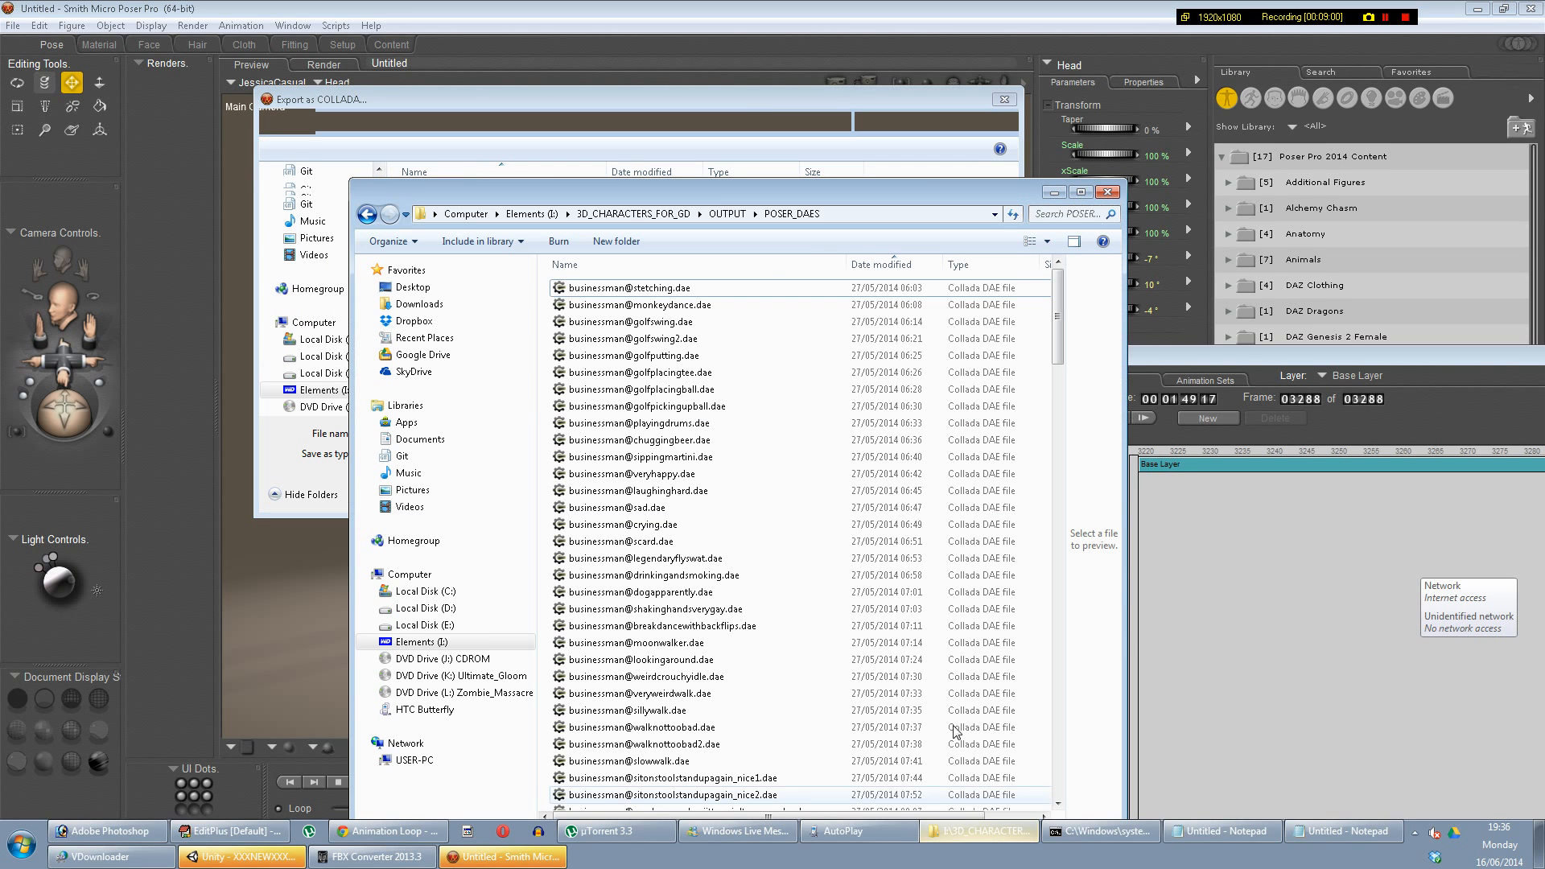
left_click(886, 212)
key("ctrl+c")
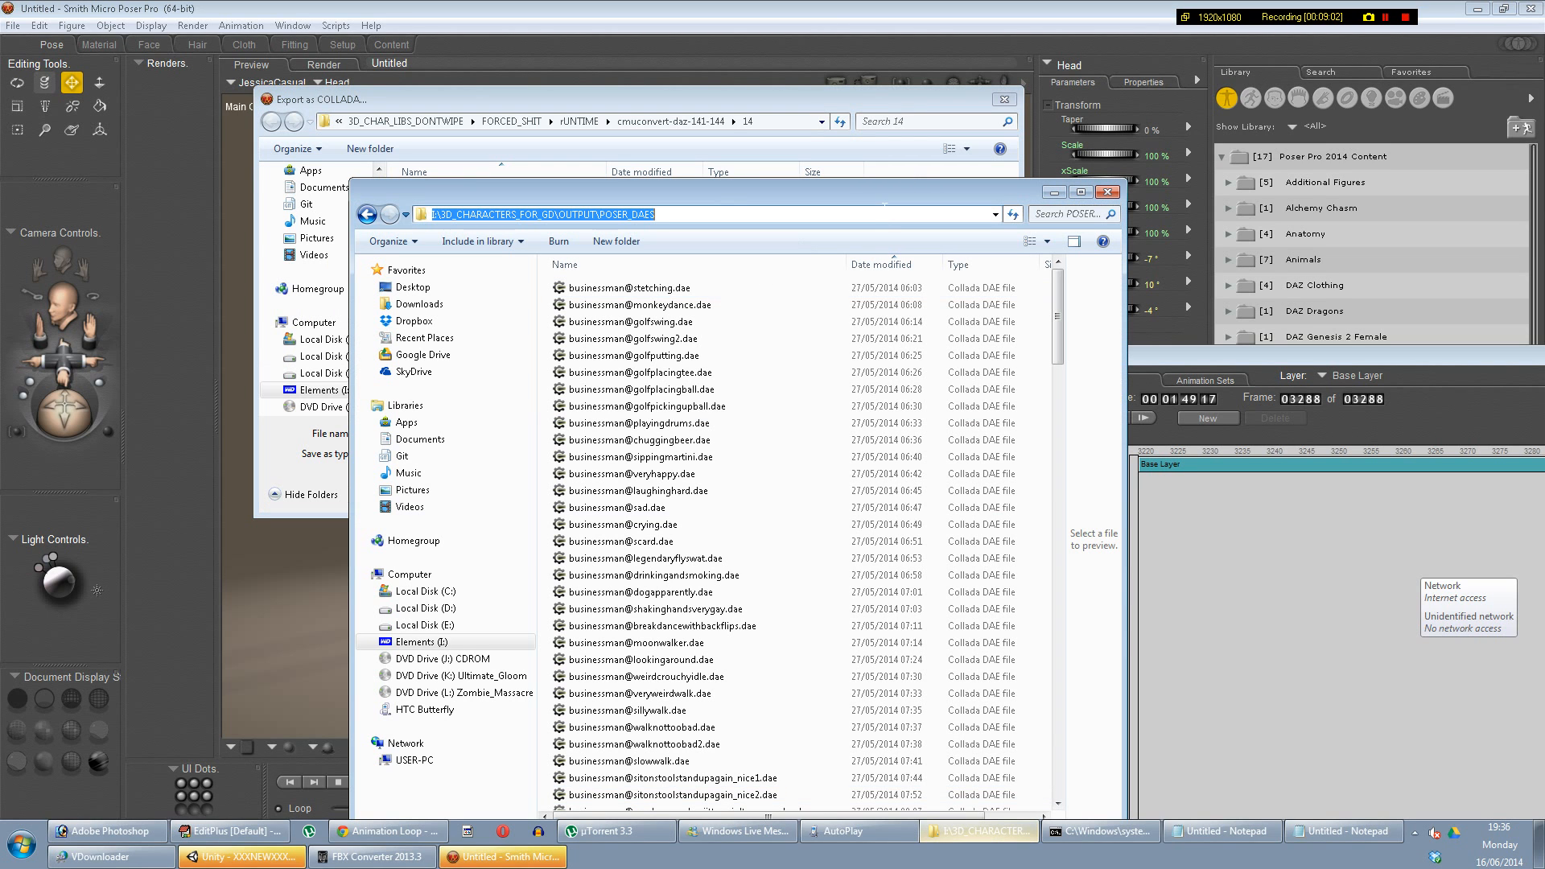
left_click(733, 119)
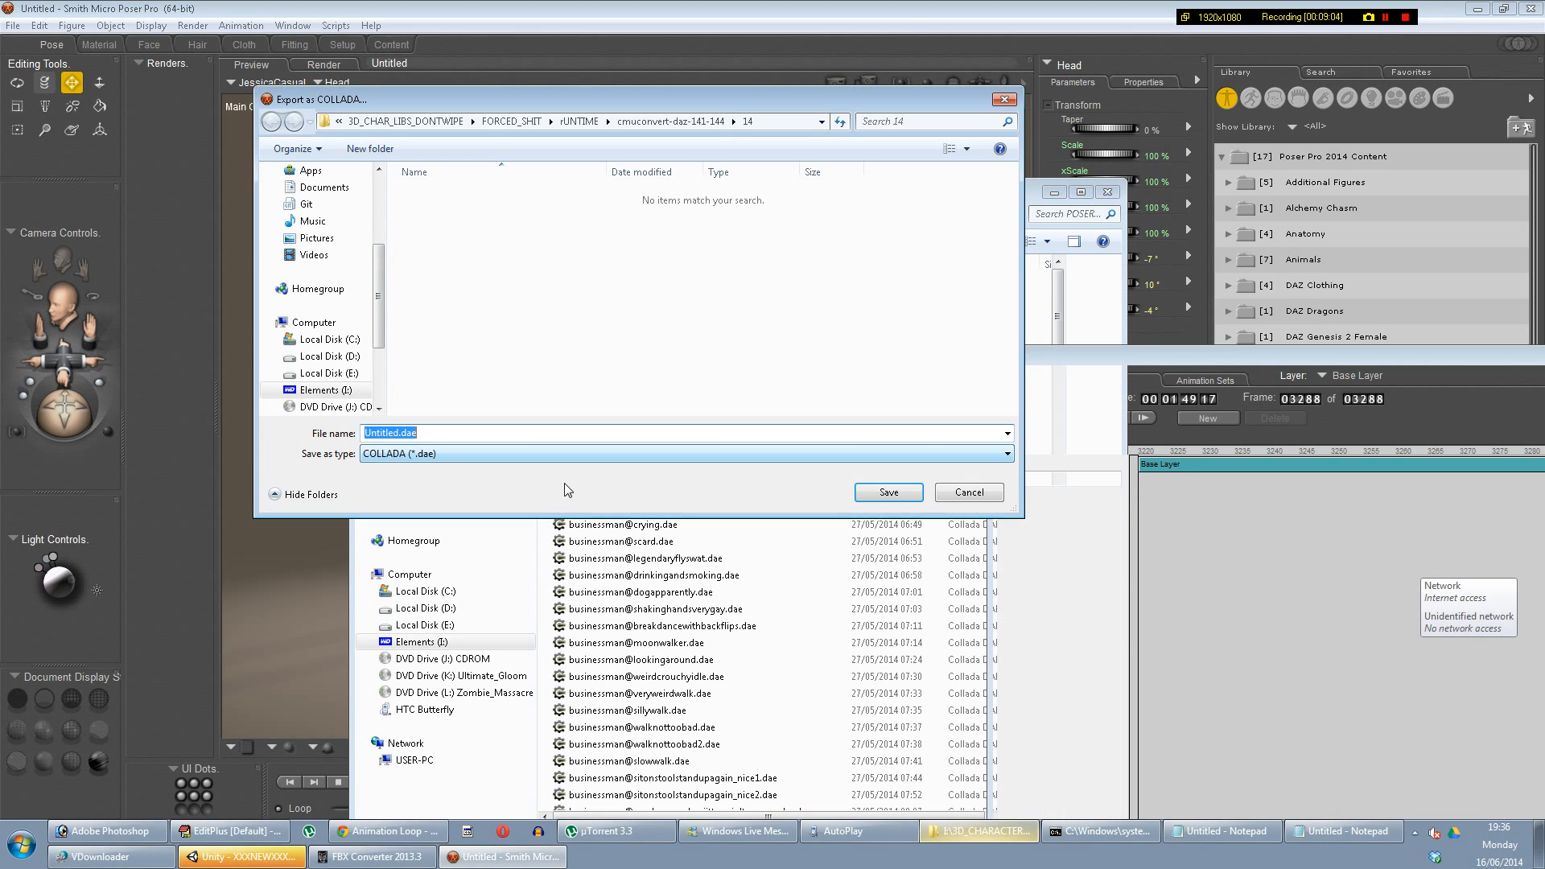
key("ctrl+v")
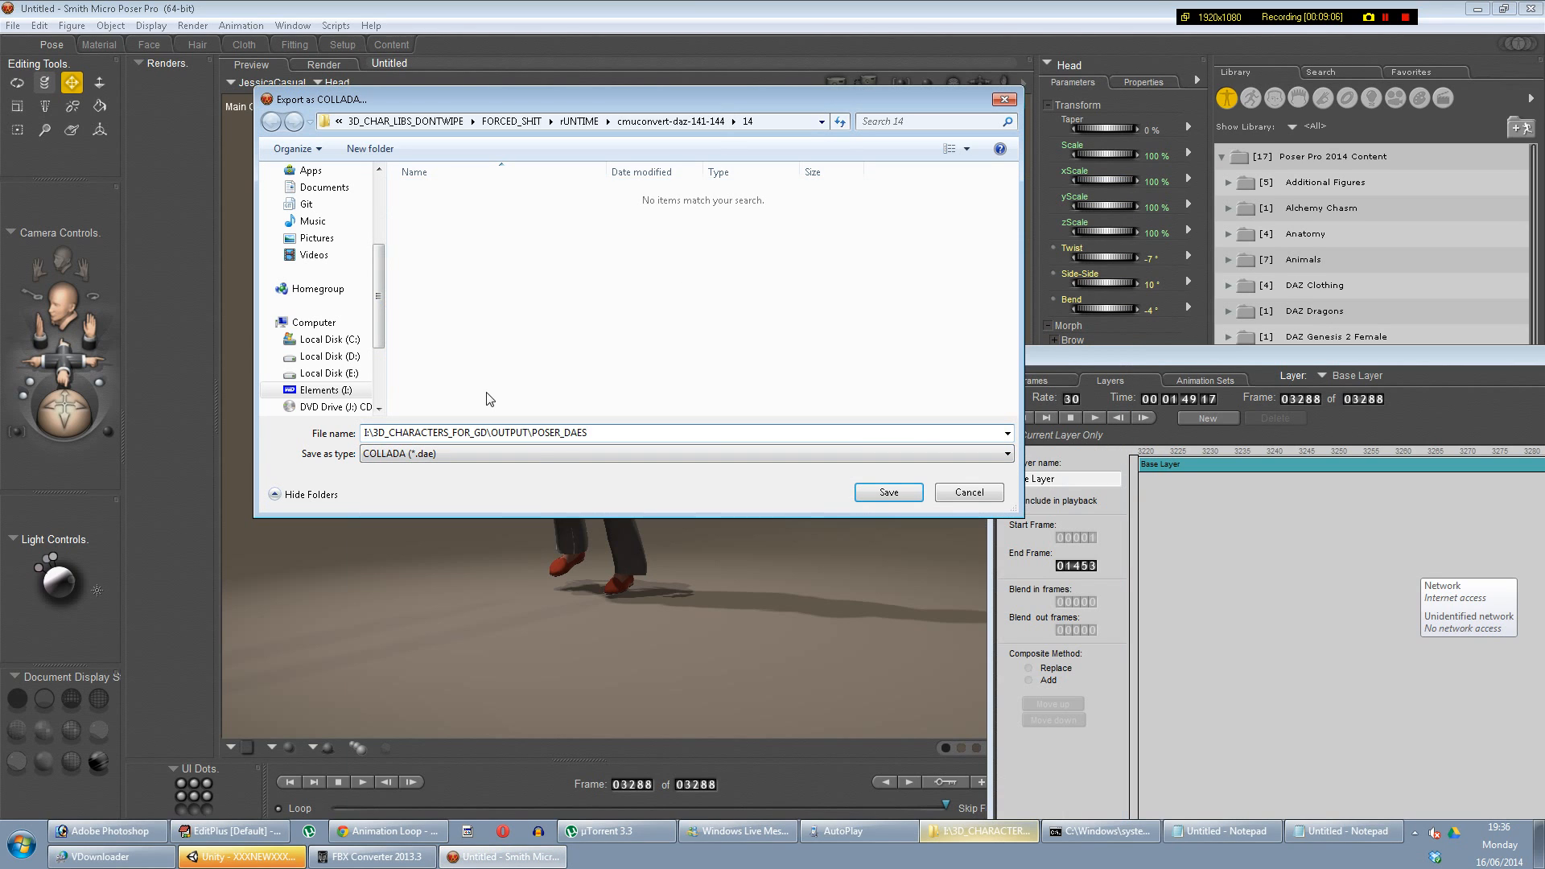
key("Return")
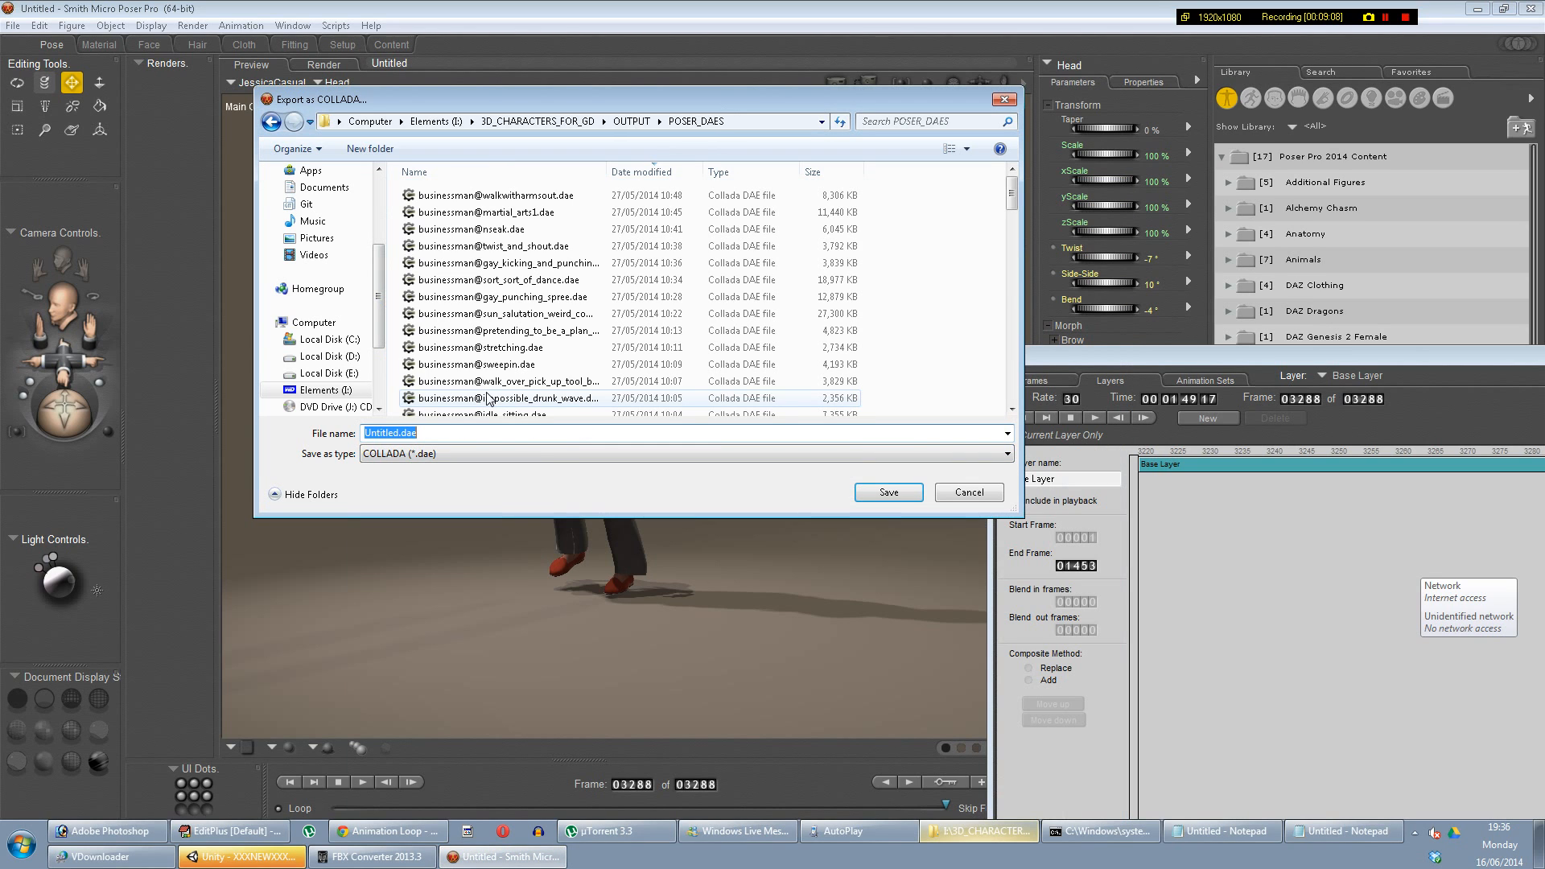
type("Blackwoman@basketball")
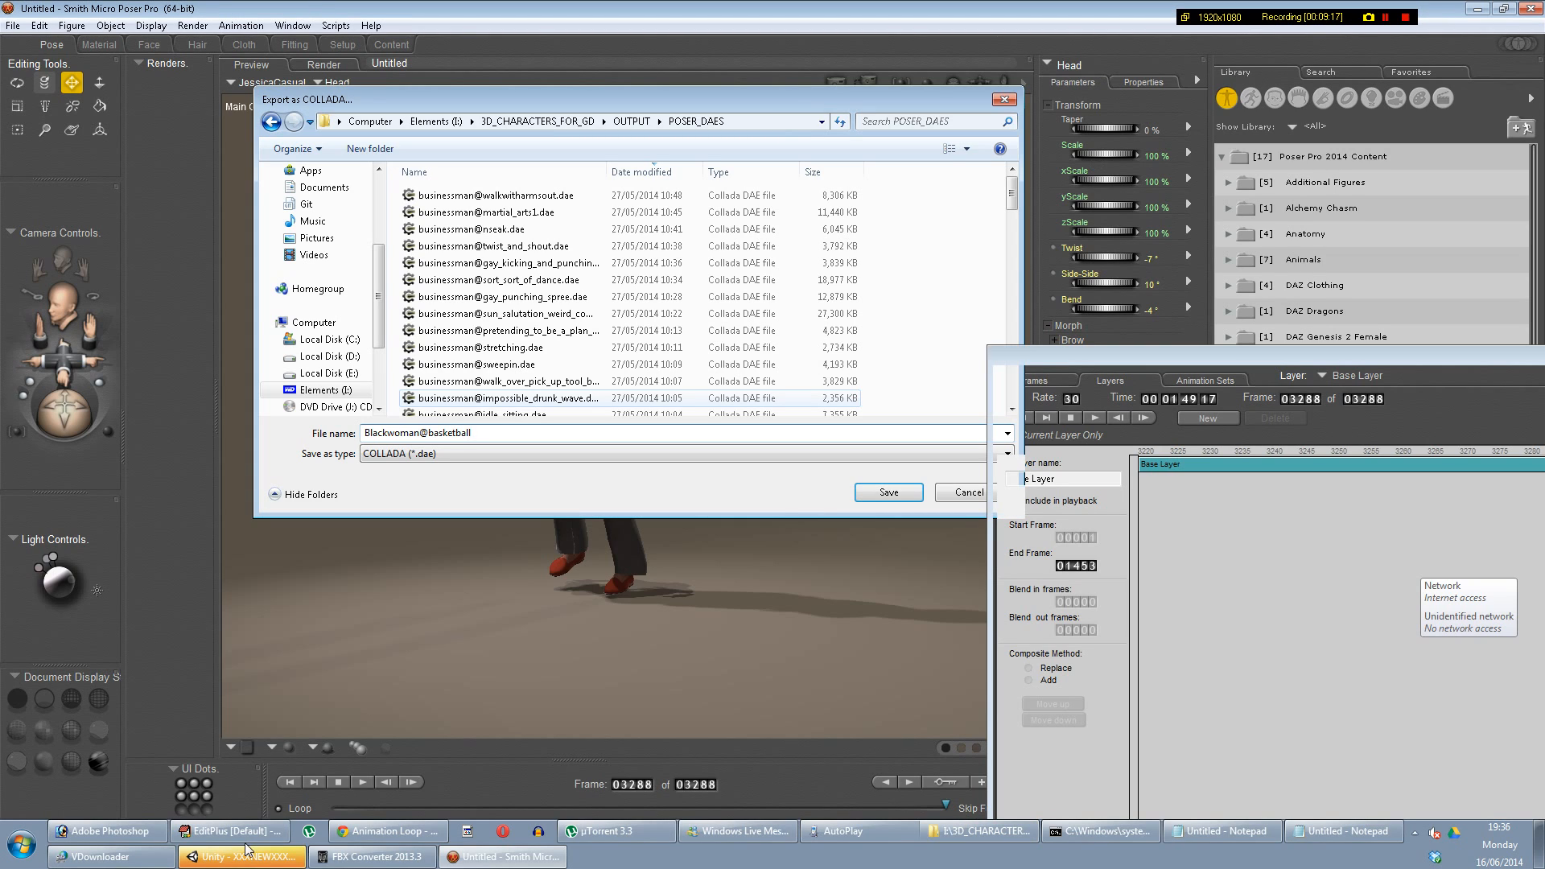
left_click(346, 860)
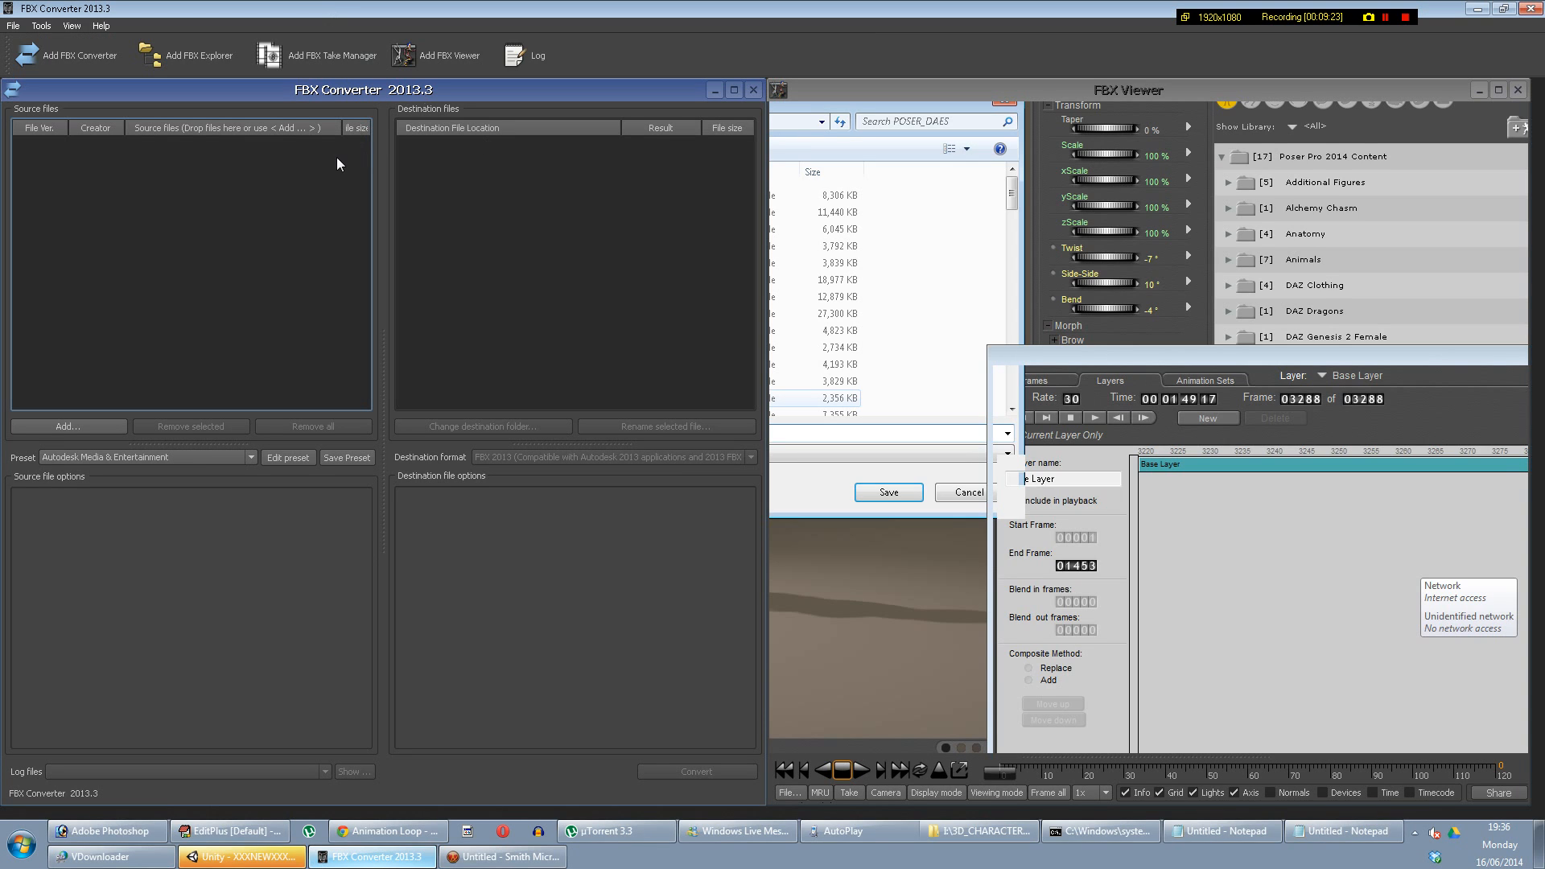
left_click(71, 426)
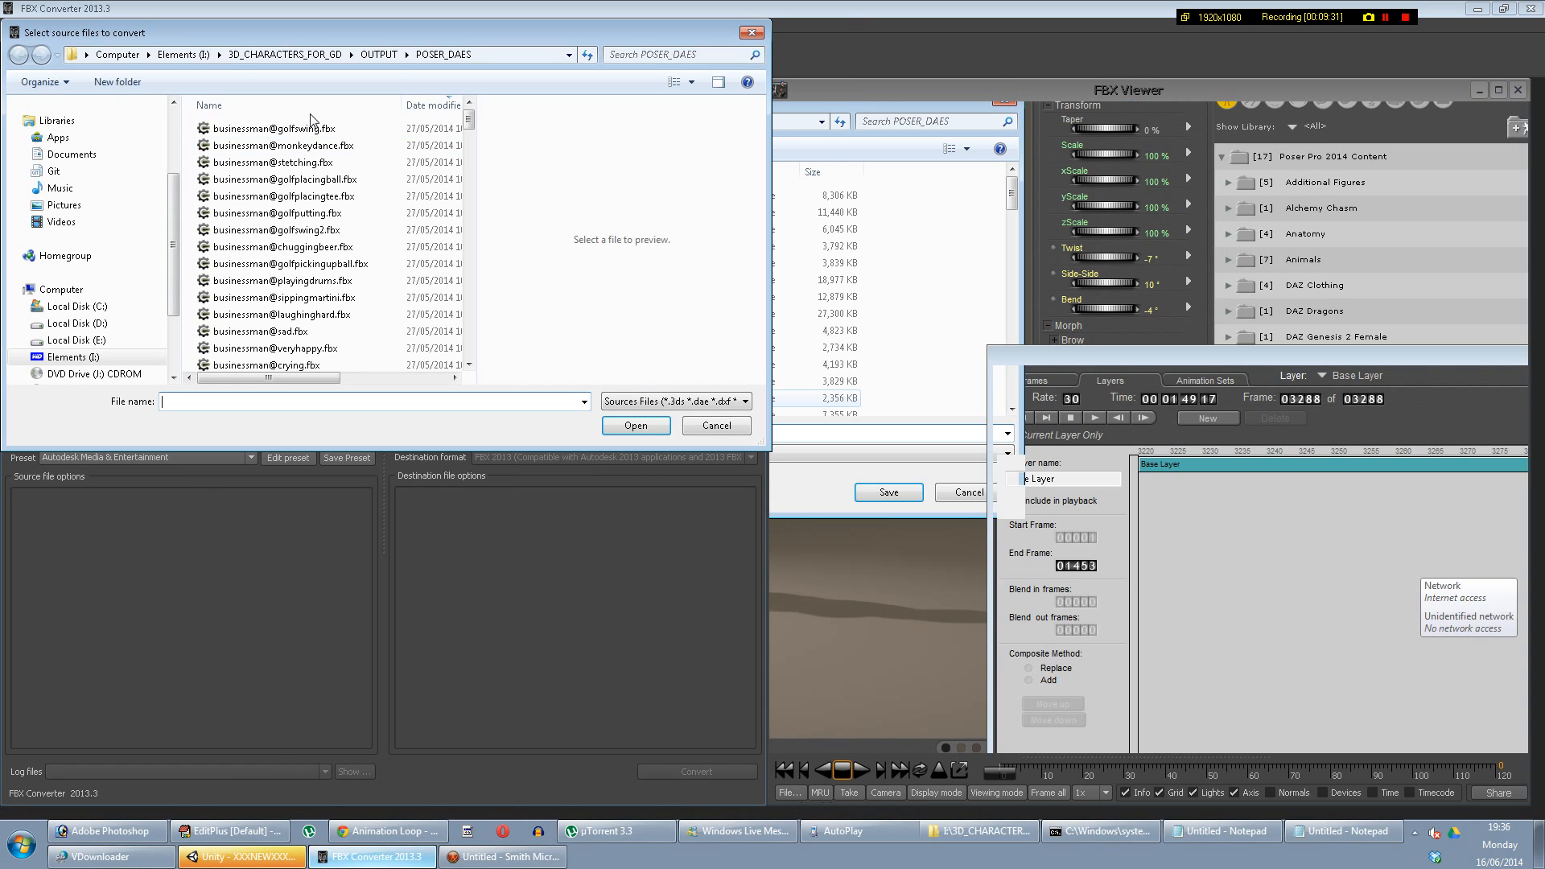
scroll(473, 191, "down", 3)
left_click_drag(470, 185, 498, 98)
left_click(1385, 16)
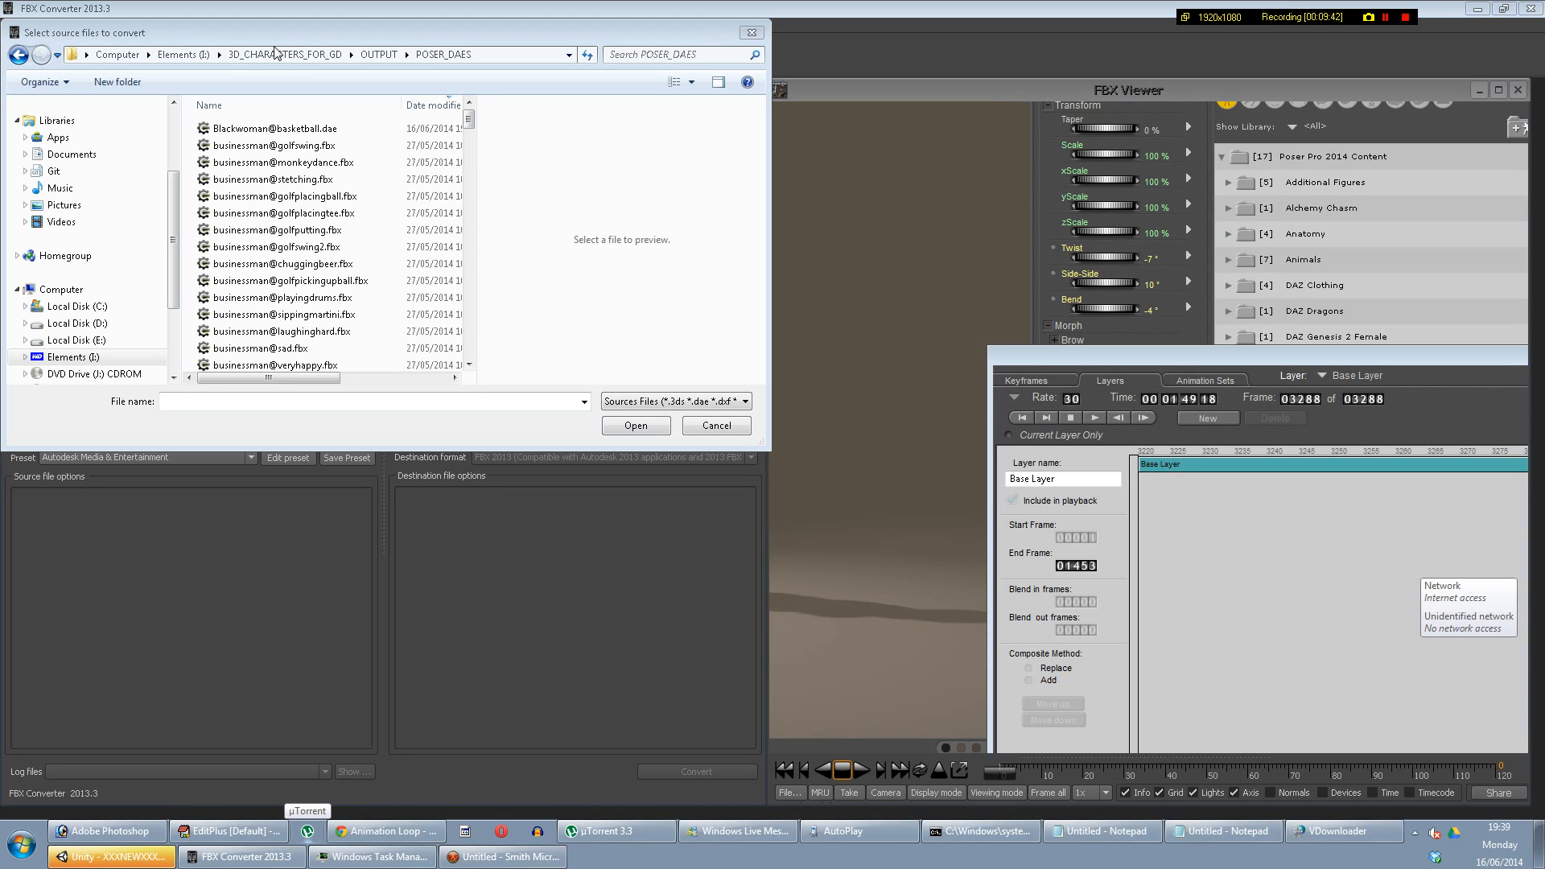
left_click(257, 129)
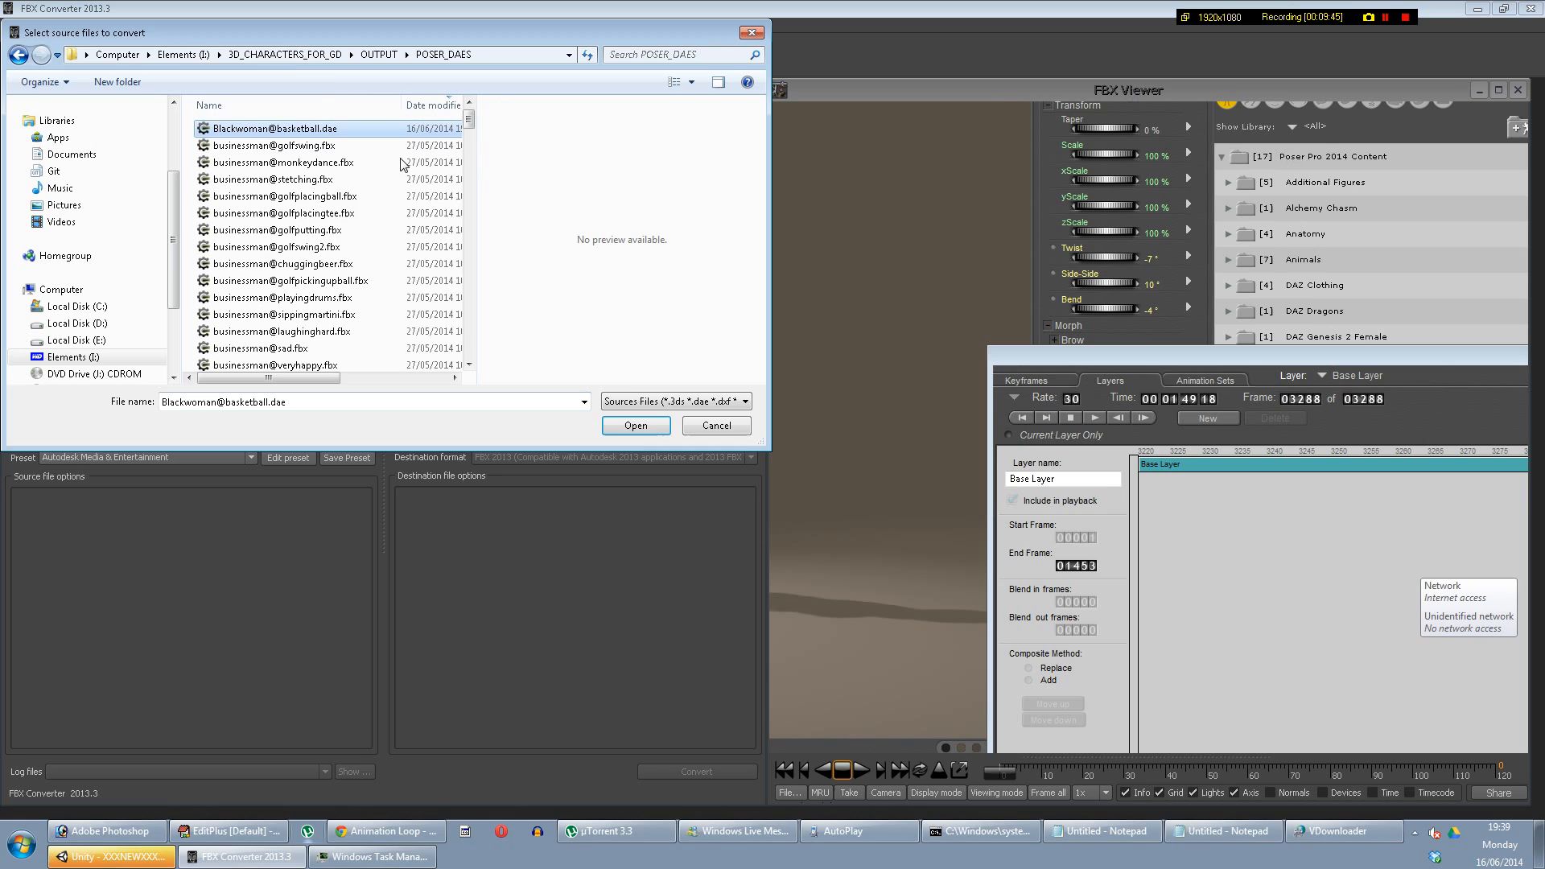
left_click(654, 425)
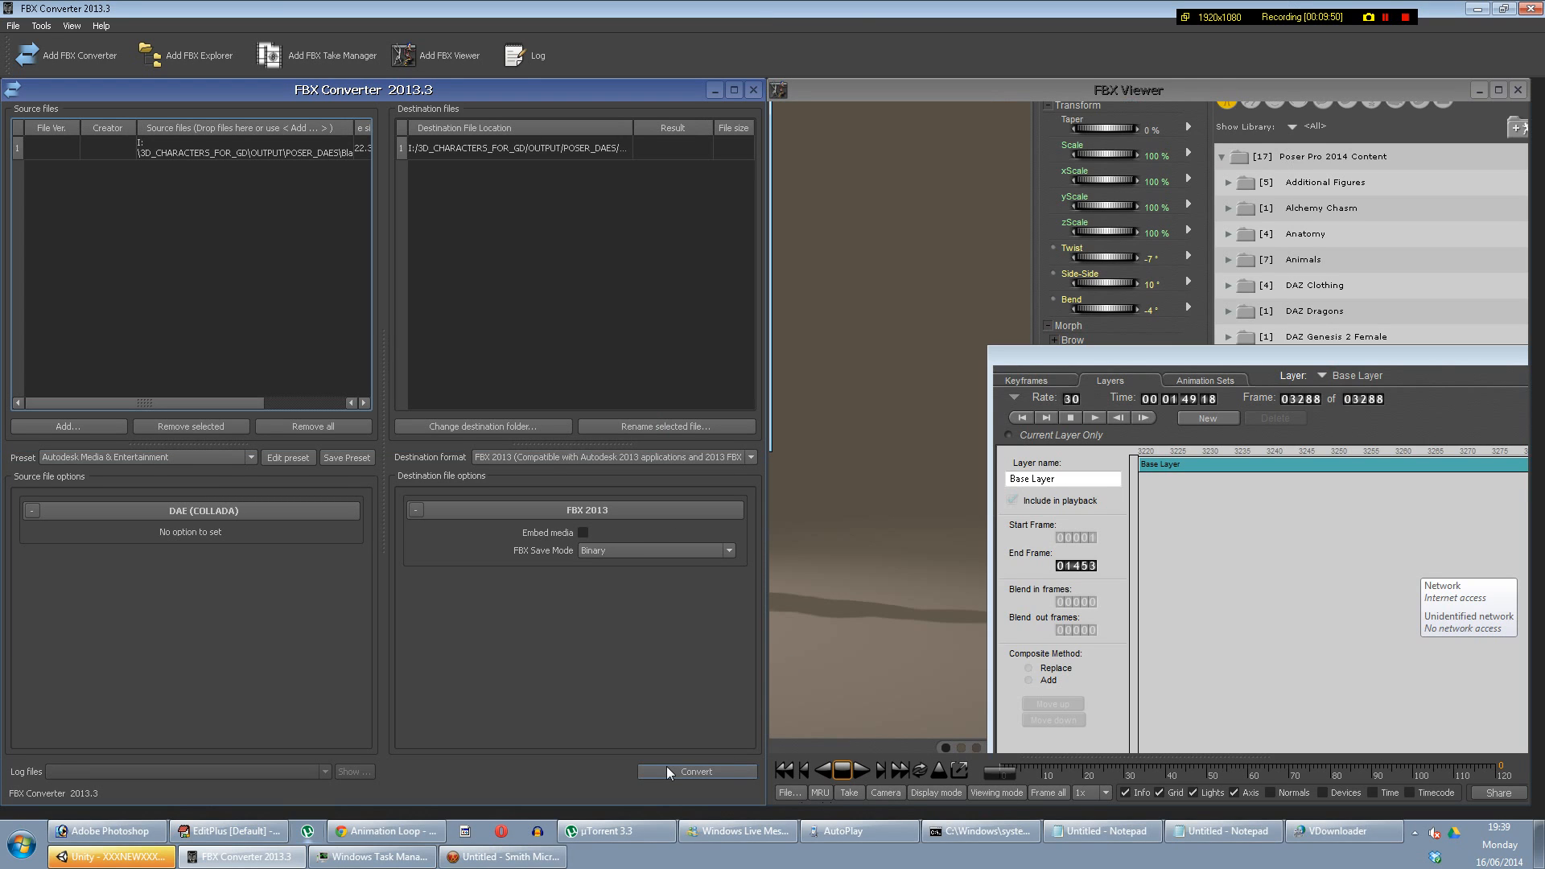
left_click(667, 768)
left_click(1387, 17)
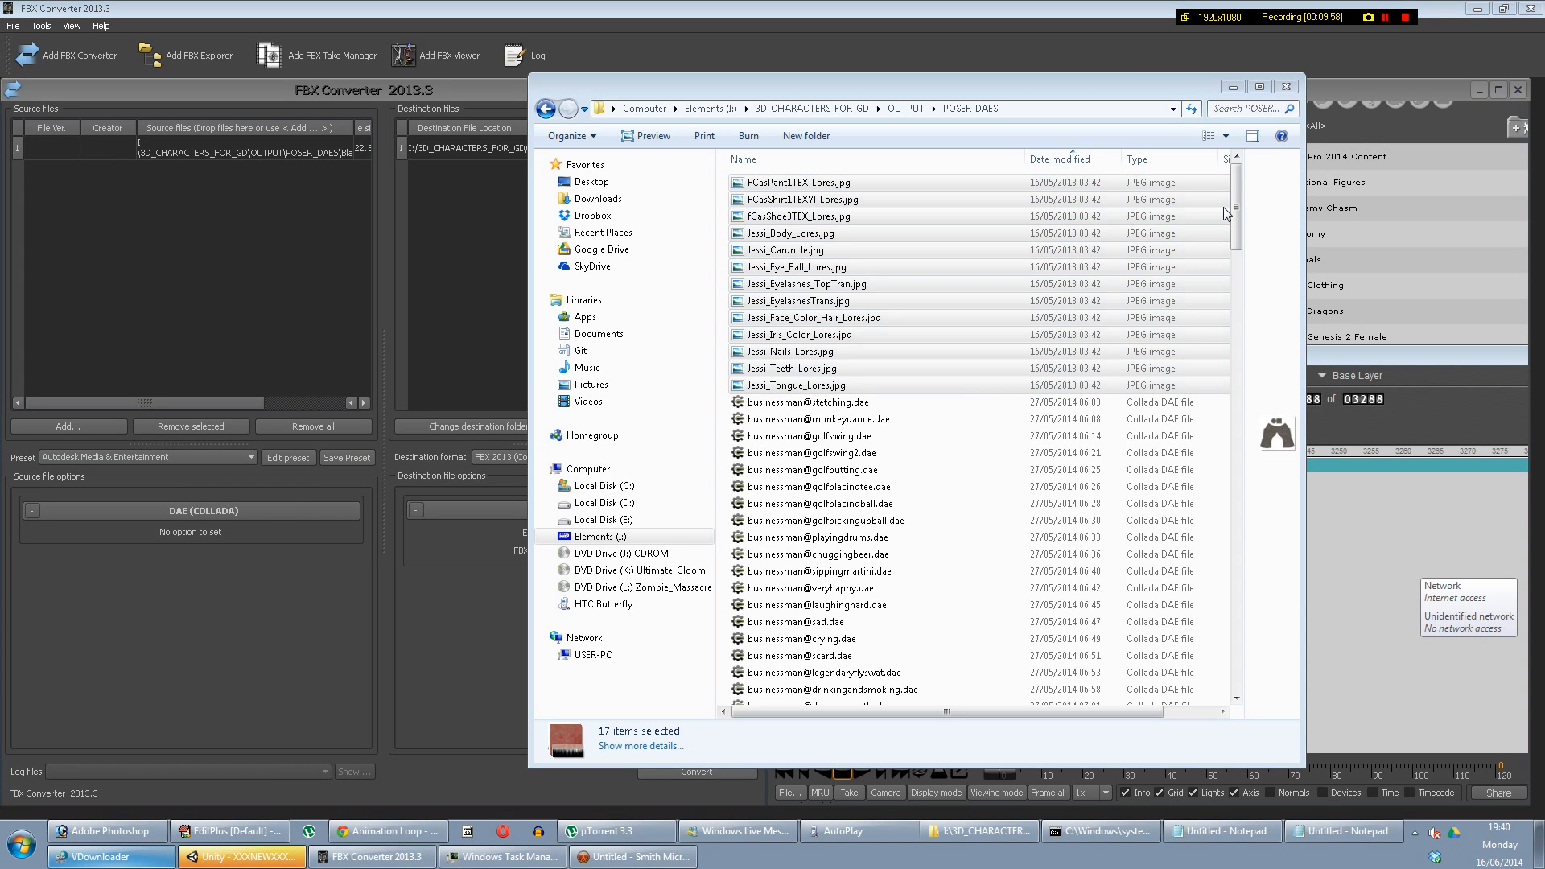
Step: Copy the selected FBX and texture images from POSER_DAES and open the project folder D:\GenocideDolphinsV8\Assets\2014CUSTOM\PoserPeople
left_click_drag(1236, 206, 1257, 653)
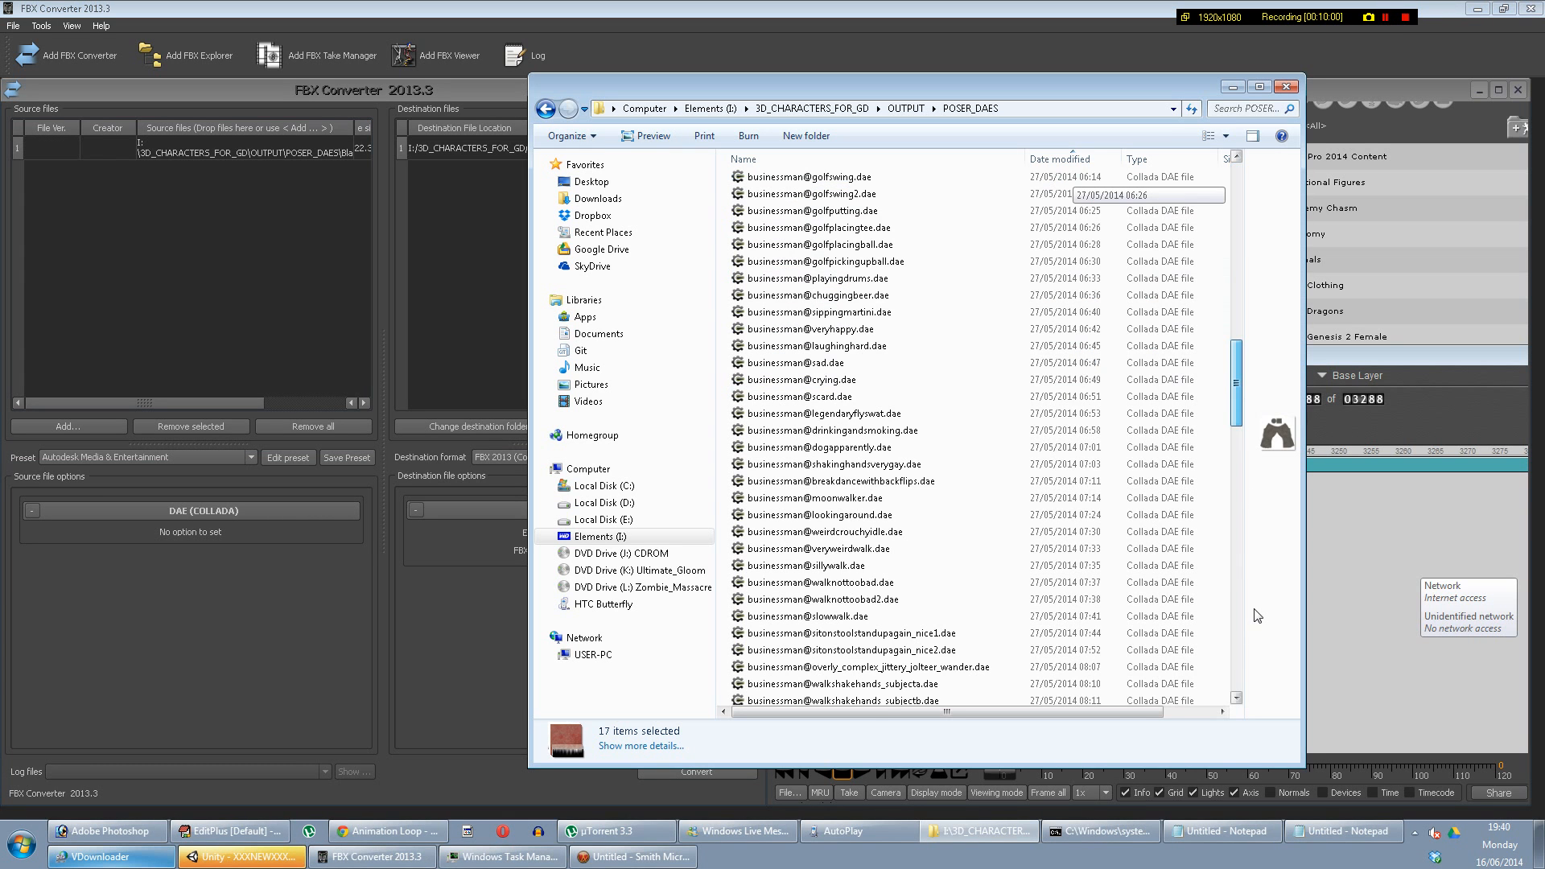
scroll(1272, 276, "up", 20)
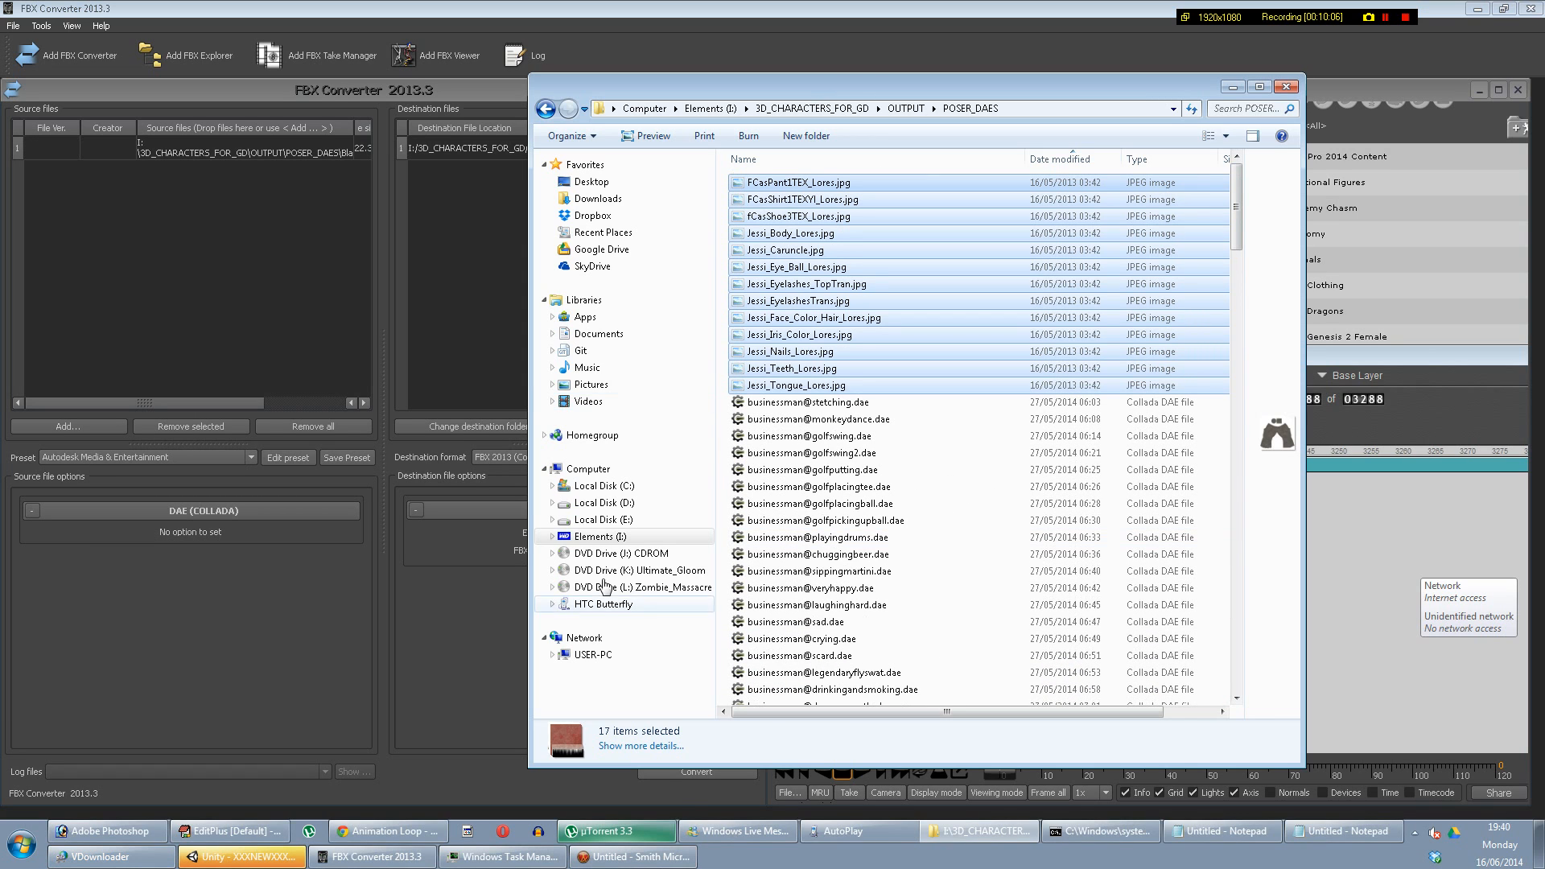
left_click(625, 503)
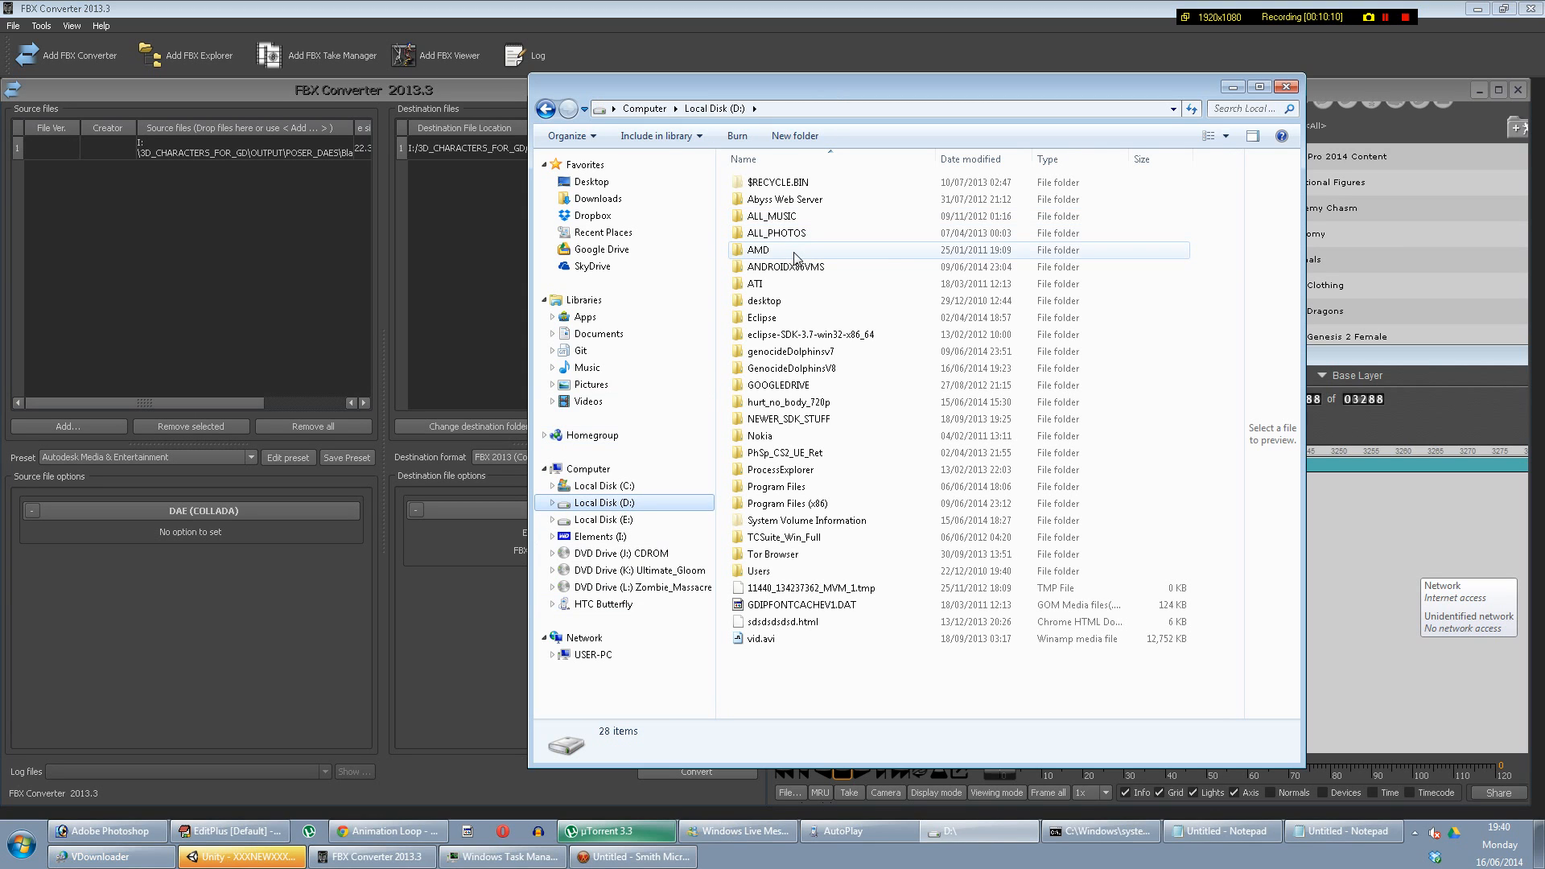
left_click(797, 368)
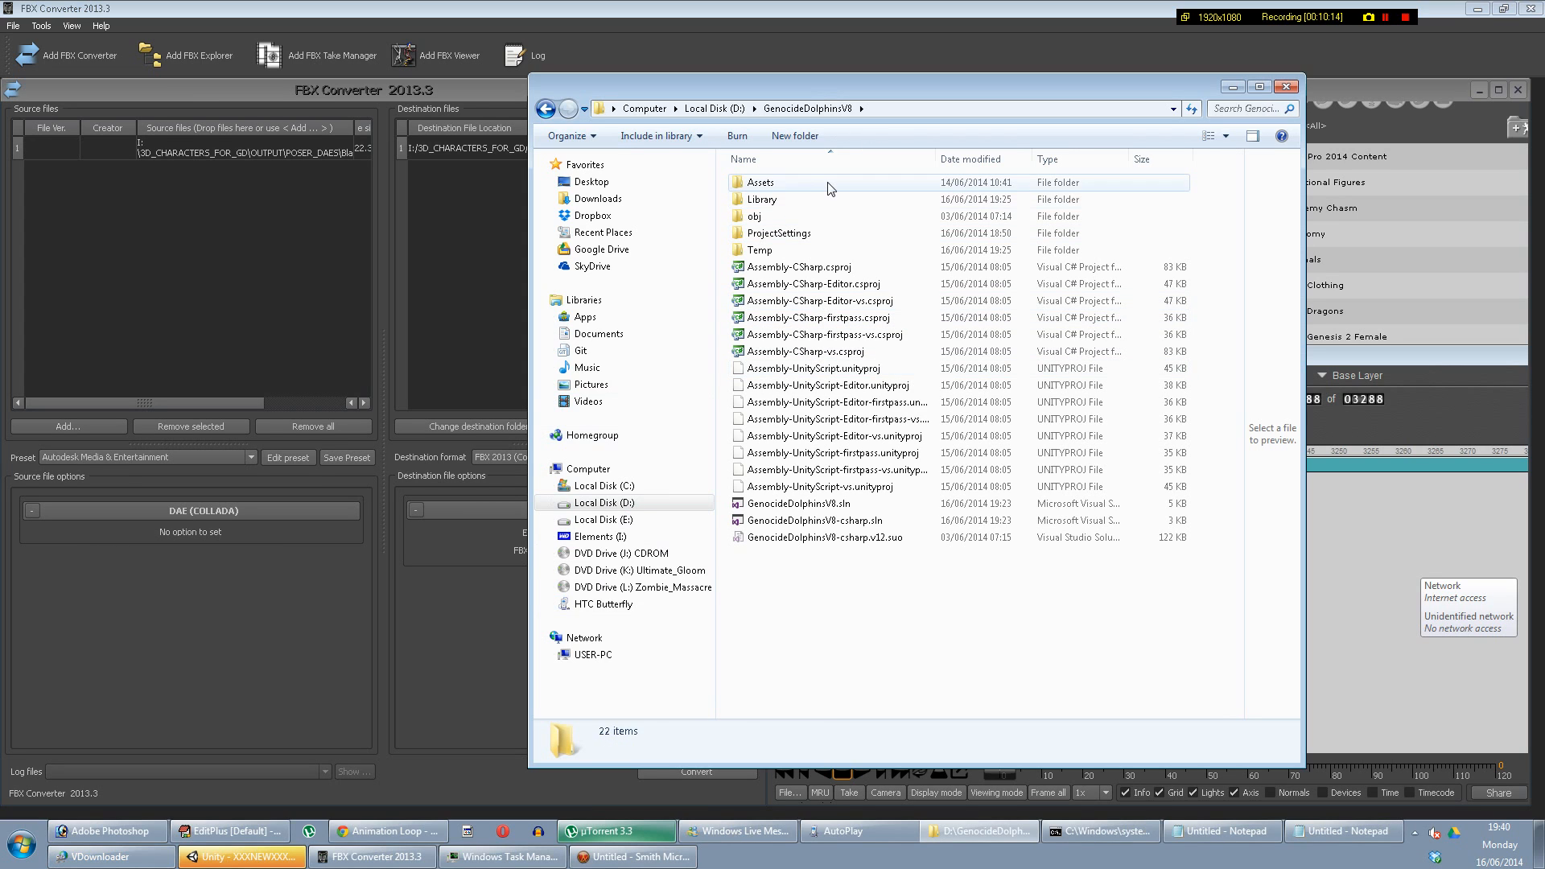
left_click(827, 182)
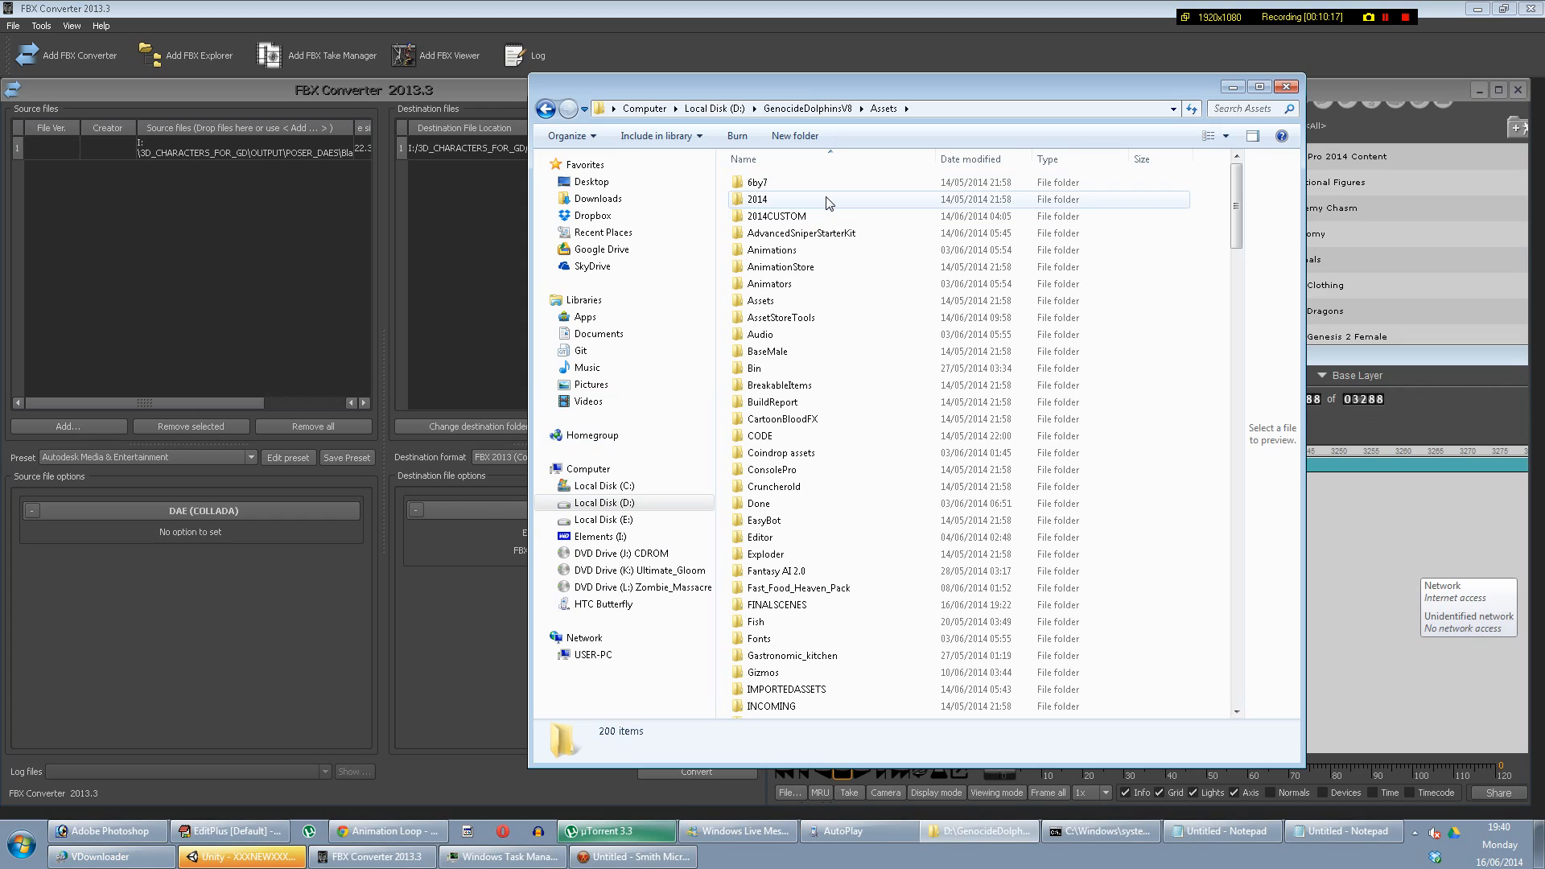
left_click(823, 215)
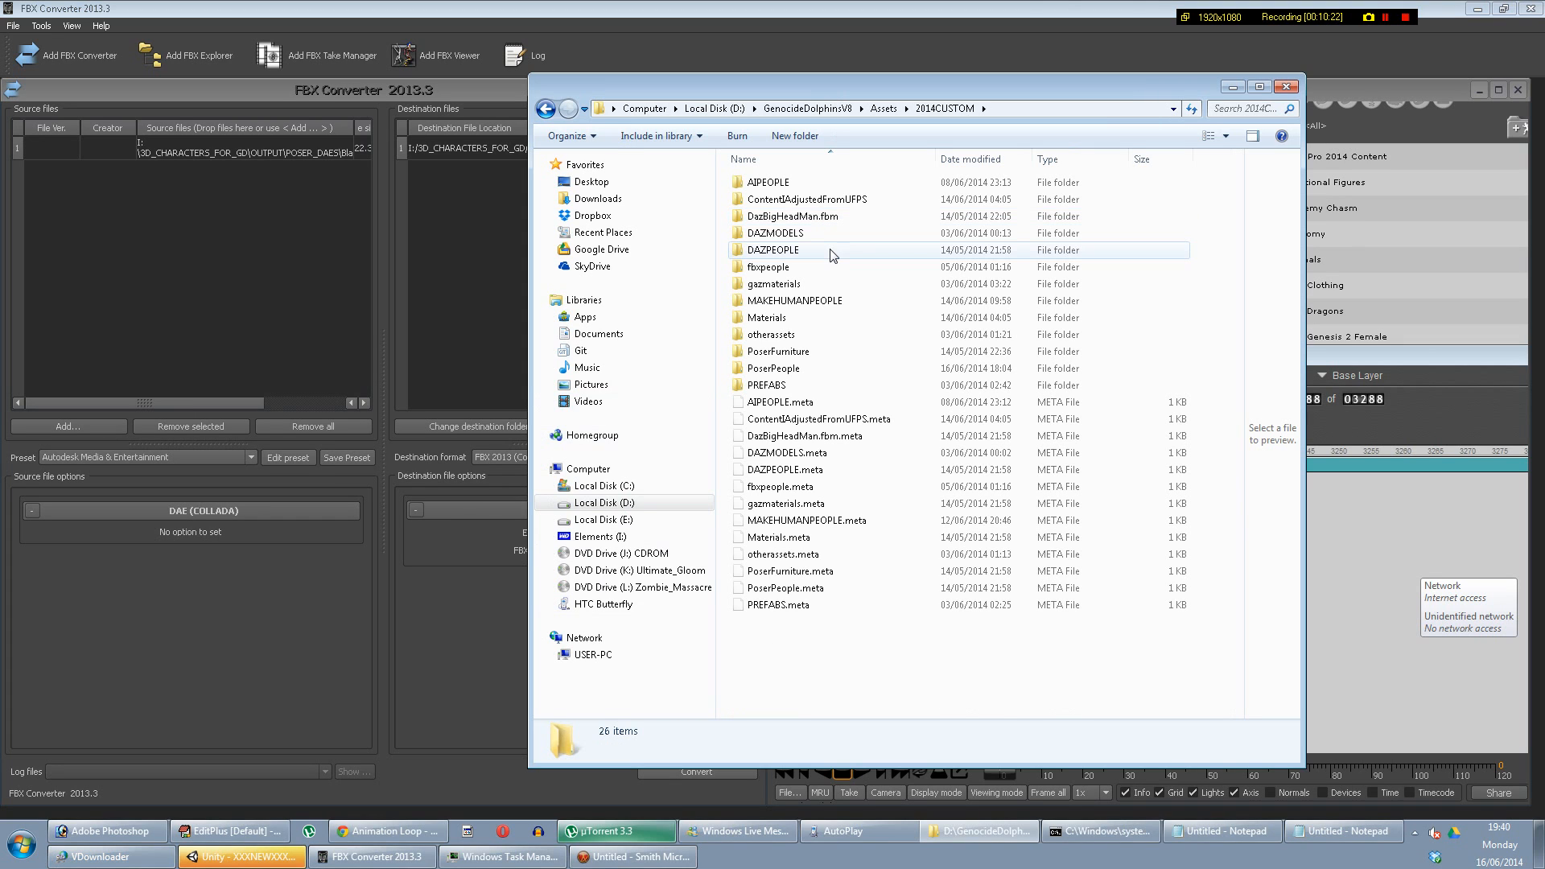
double_click(821, 373)
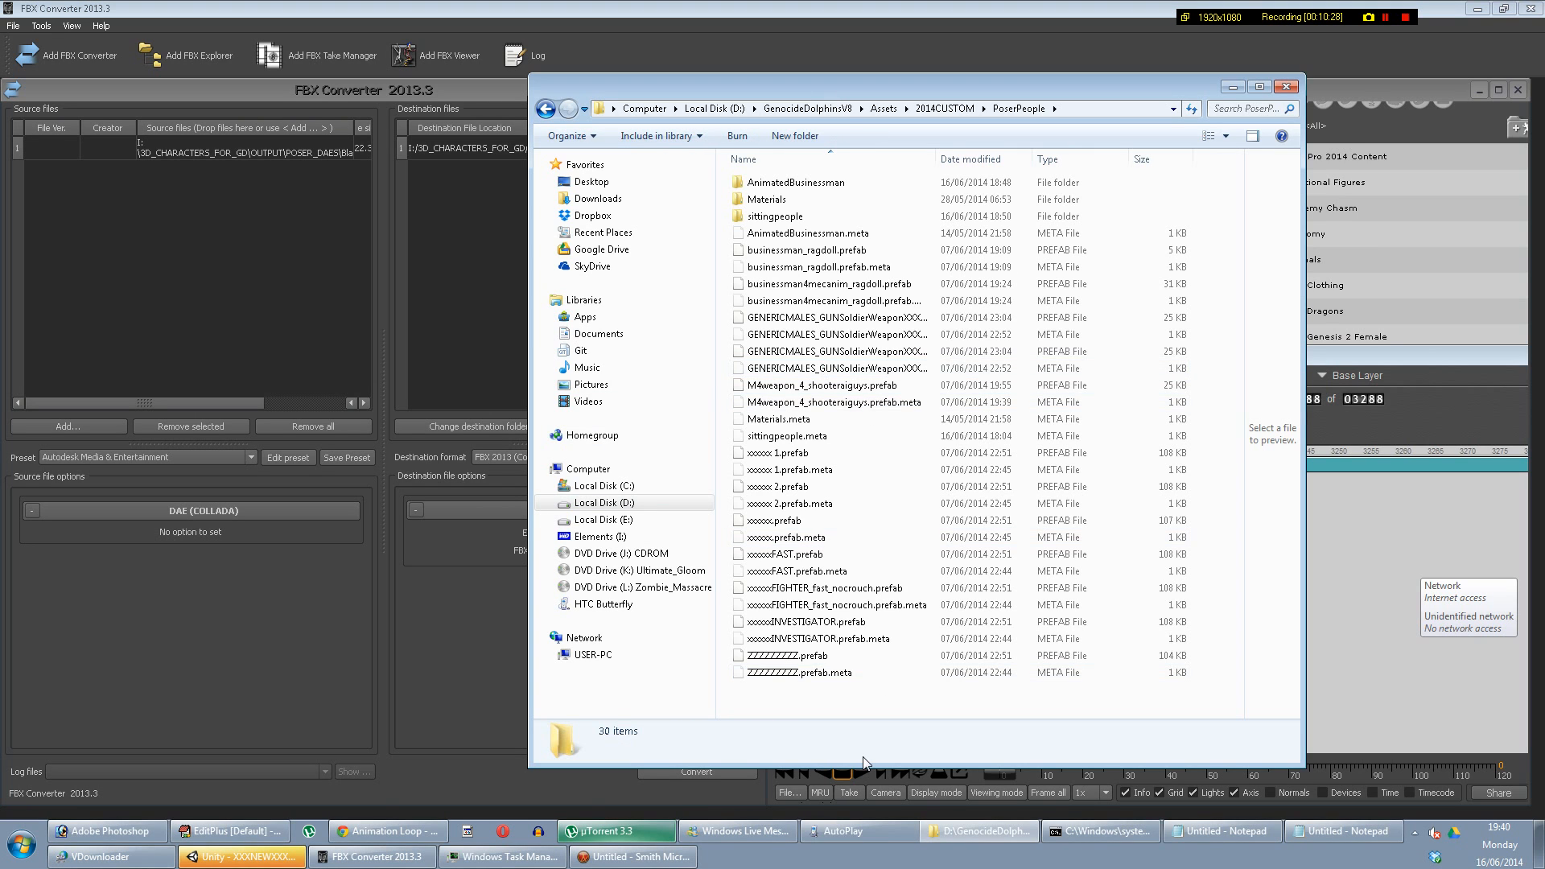
Step: Create a folder named jessiblackwoman in PoserPeople and paste the copied FBX and texture files into it
right_click(890, 714)
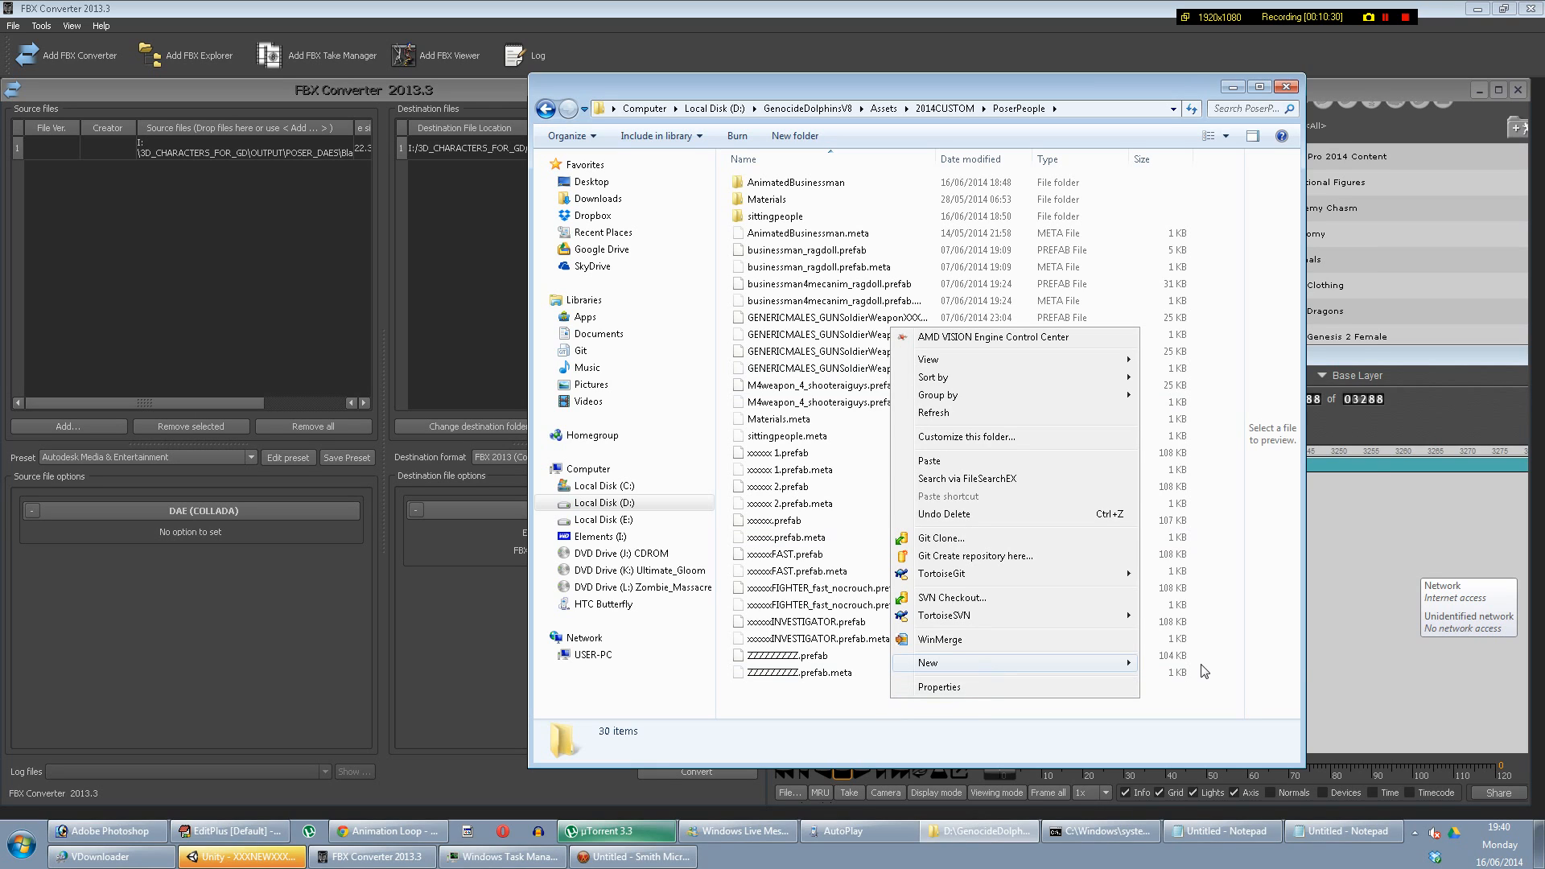
mouse_move(1046, 662)
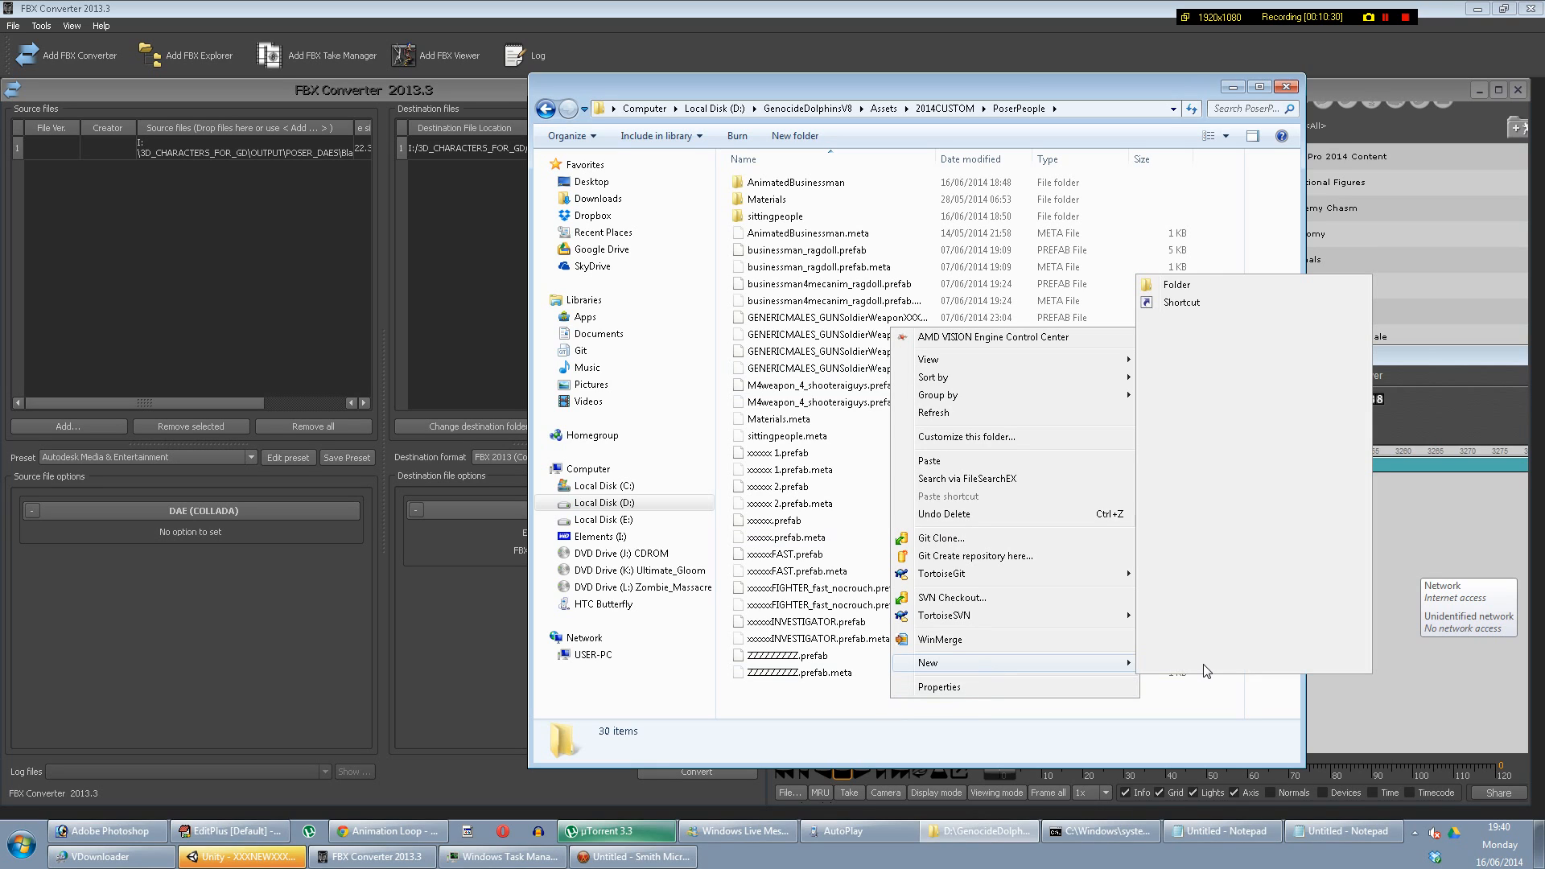
left_click(1210, 282)
type("jessi")
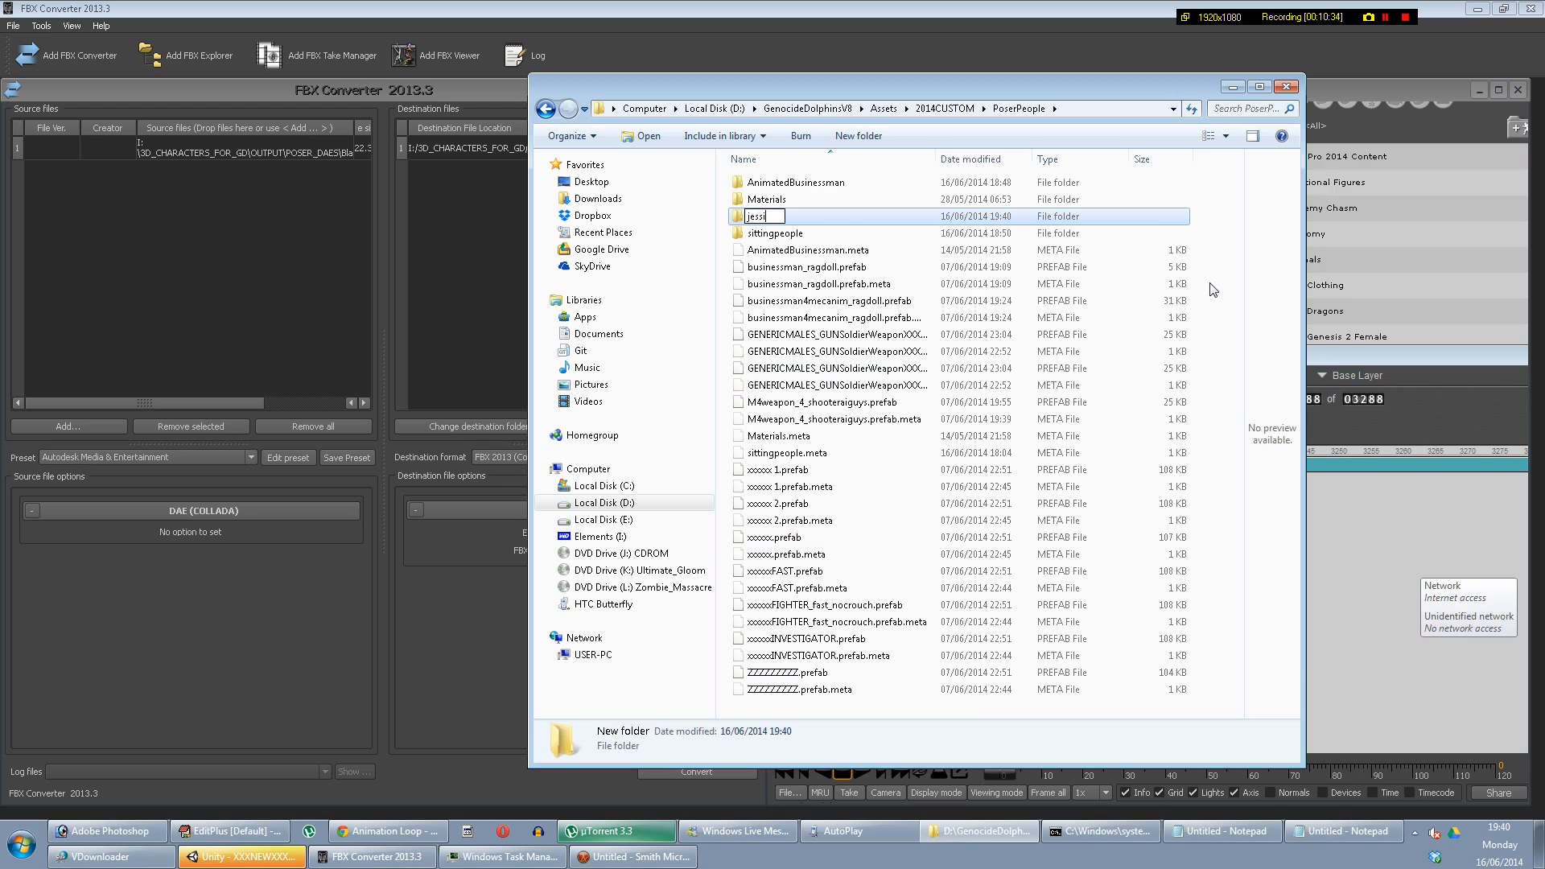
type("blackwoman")
key("Return")
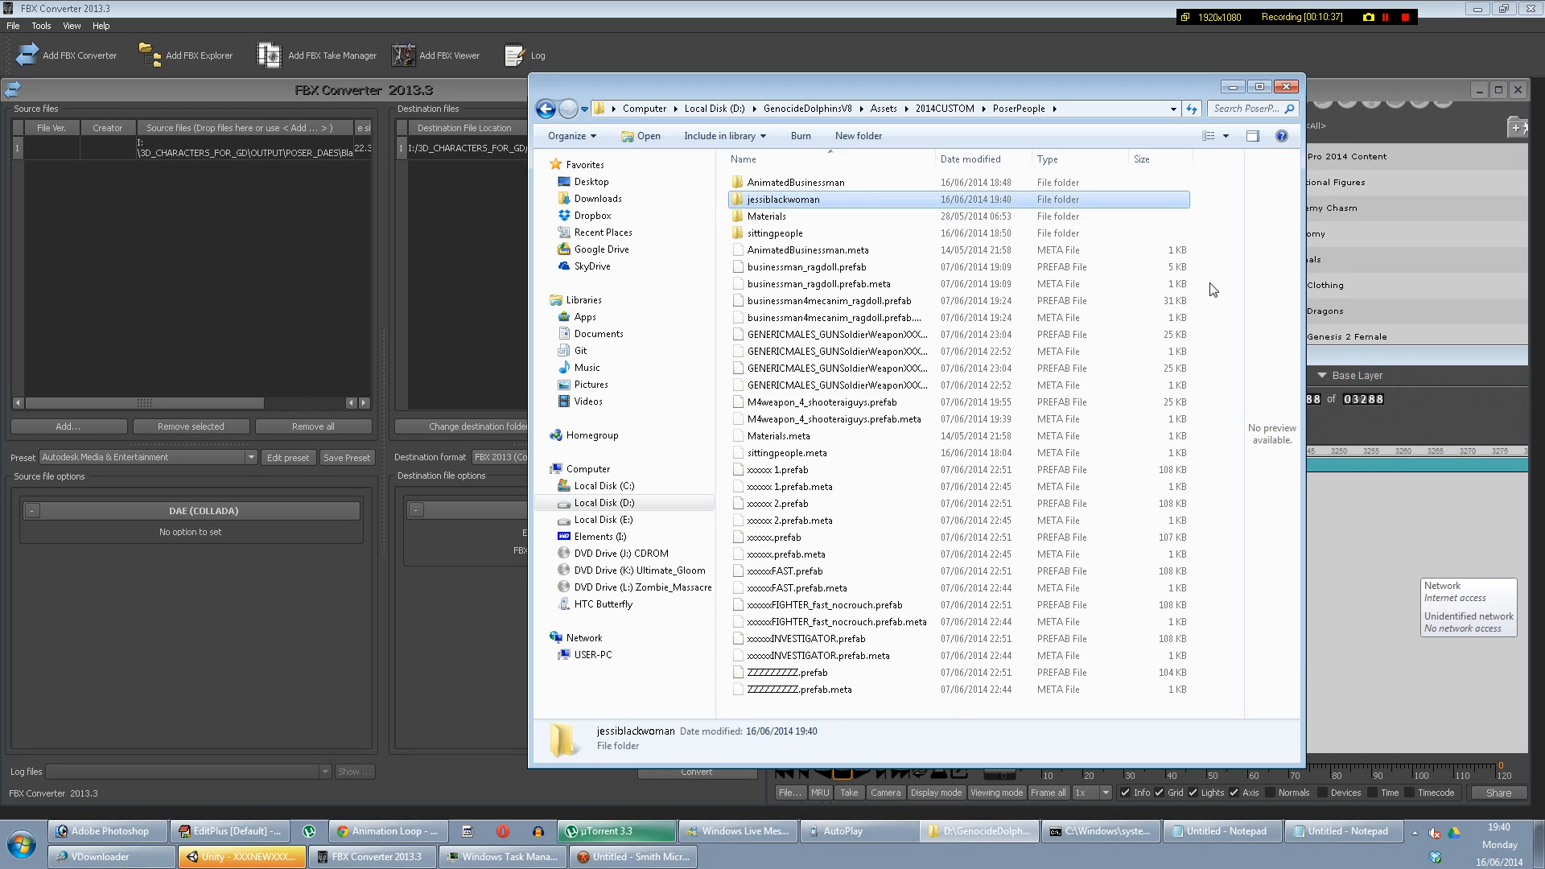
key("Return")
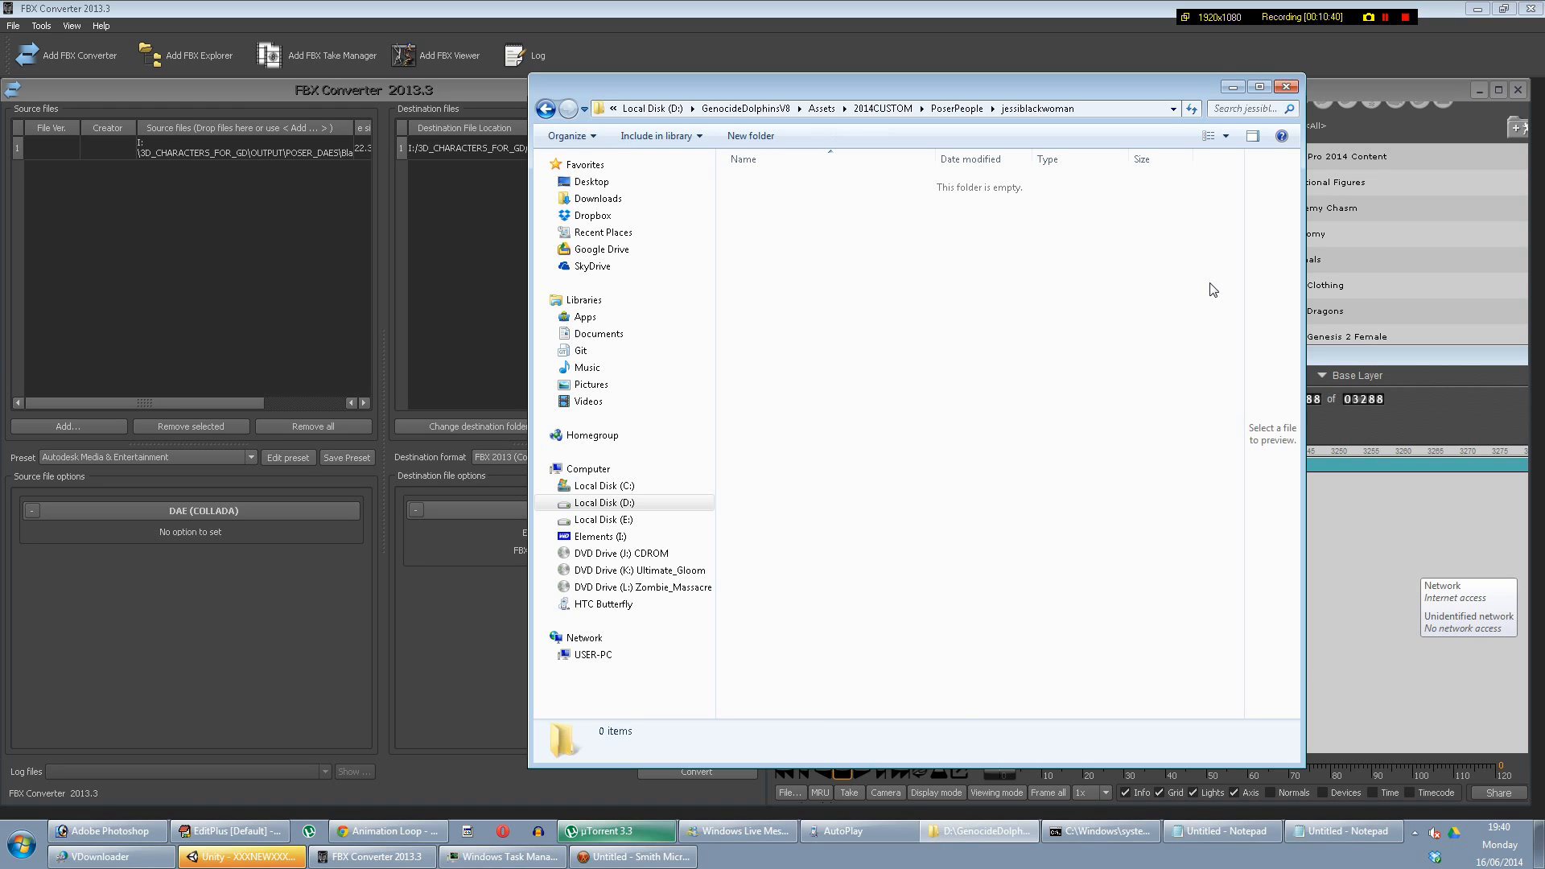
key("ctrl+v")
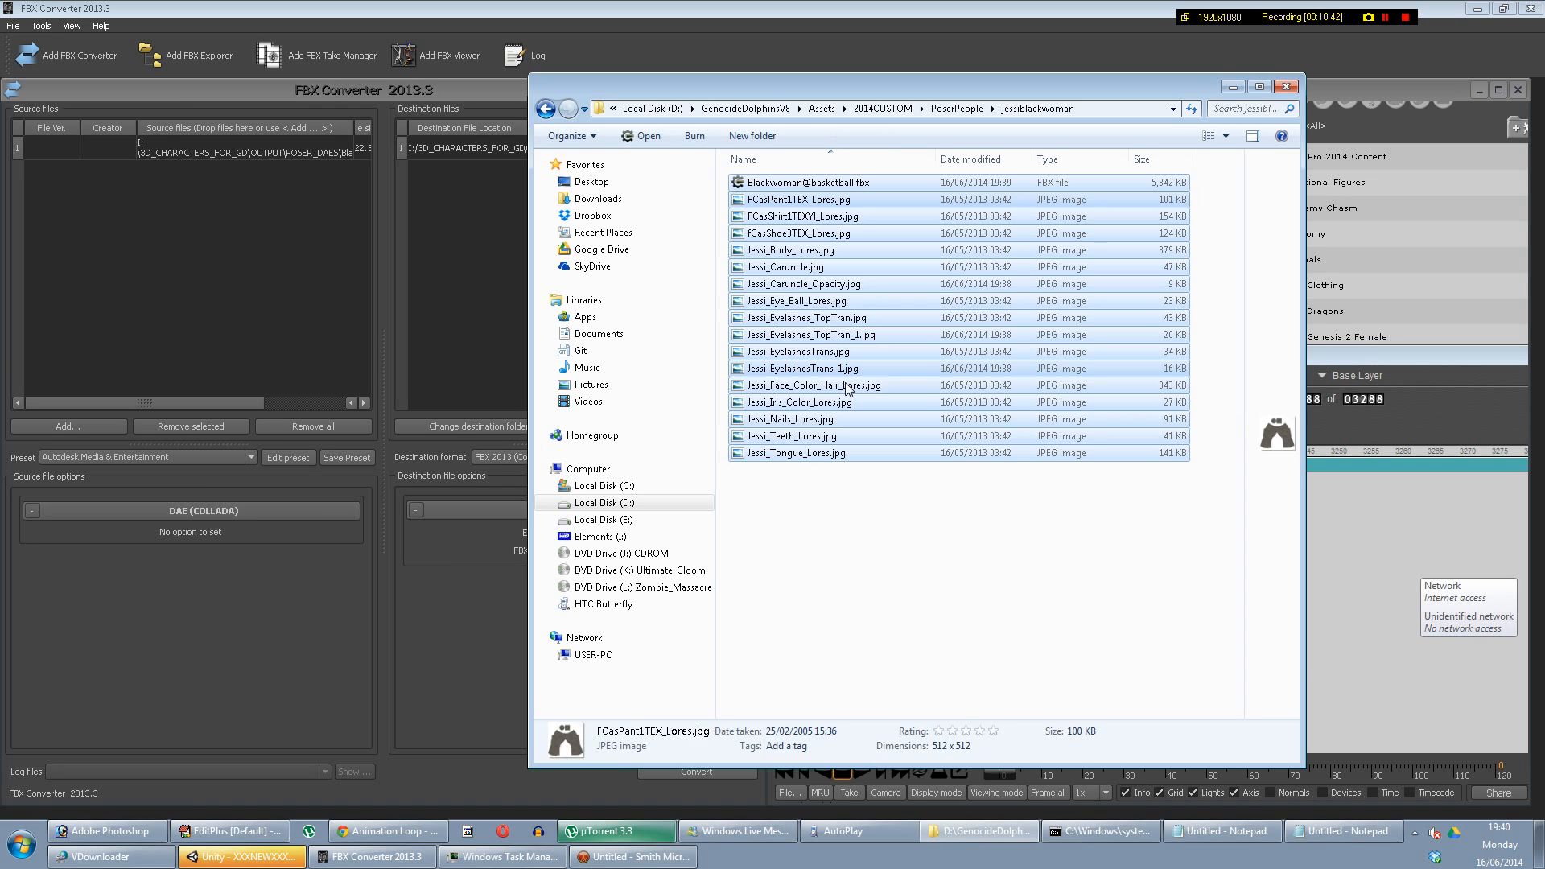
Step: Switch to Unity, restore its window from full screen and close the Game view to enlarge the Scene view
left_click(239, 858)
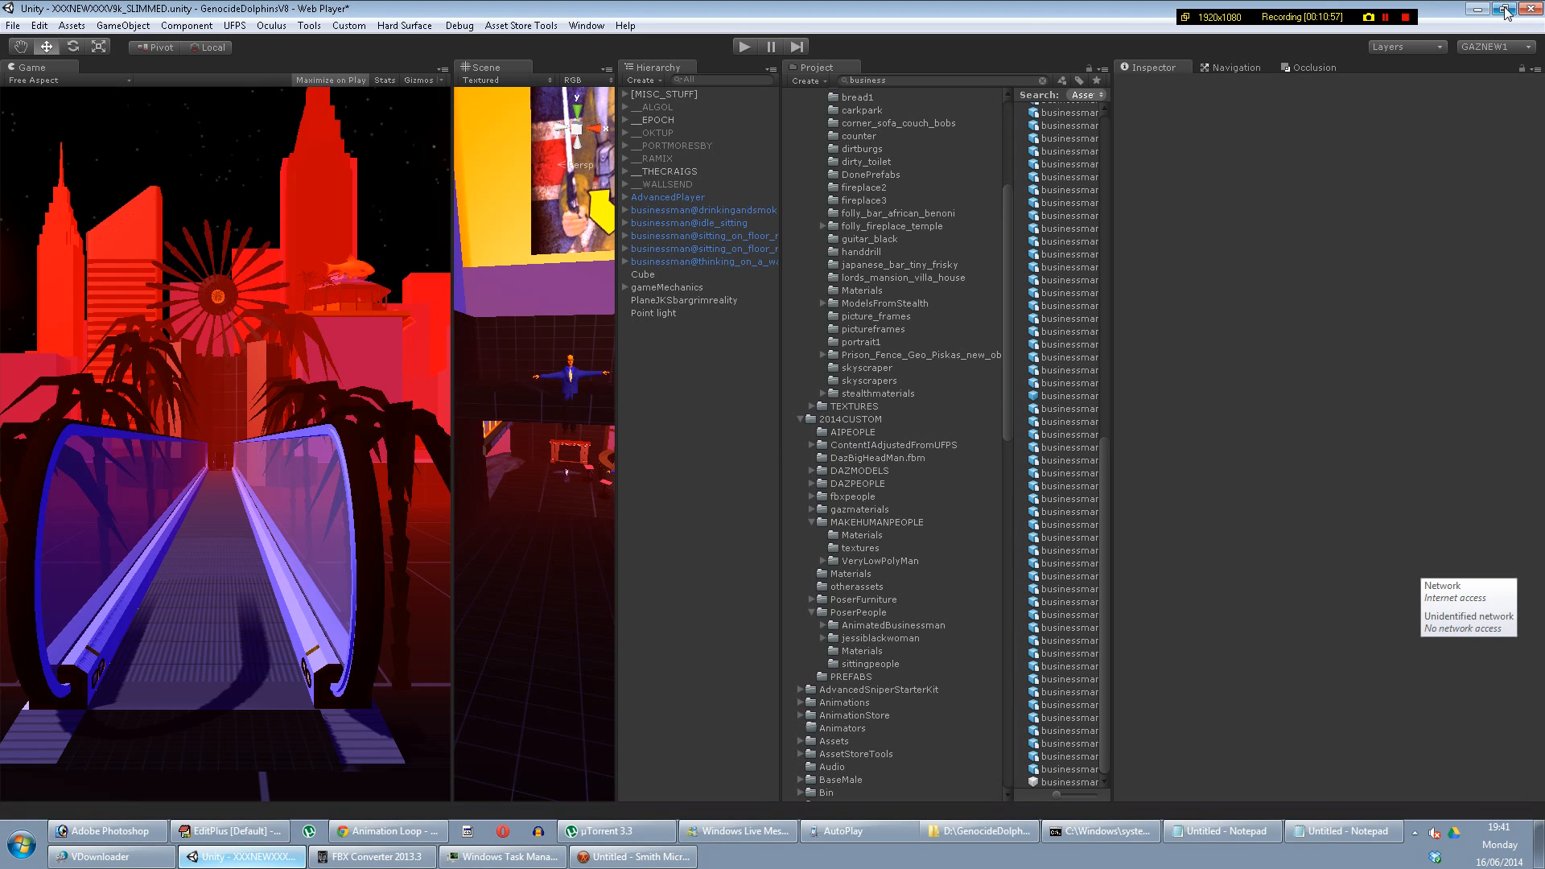
left_click(1504, 10)
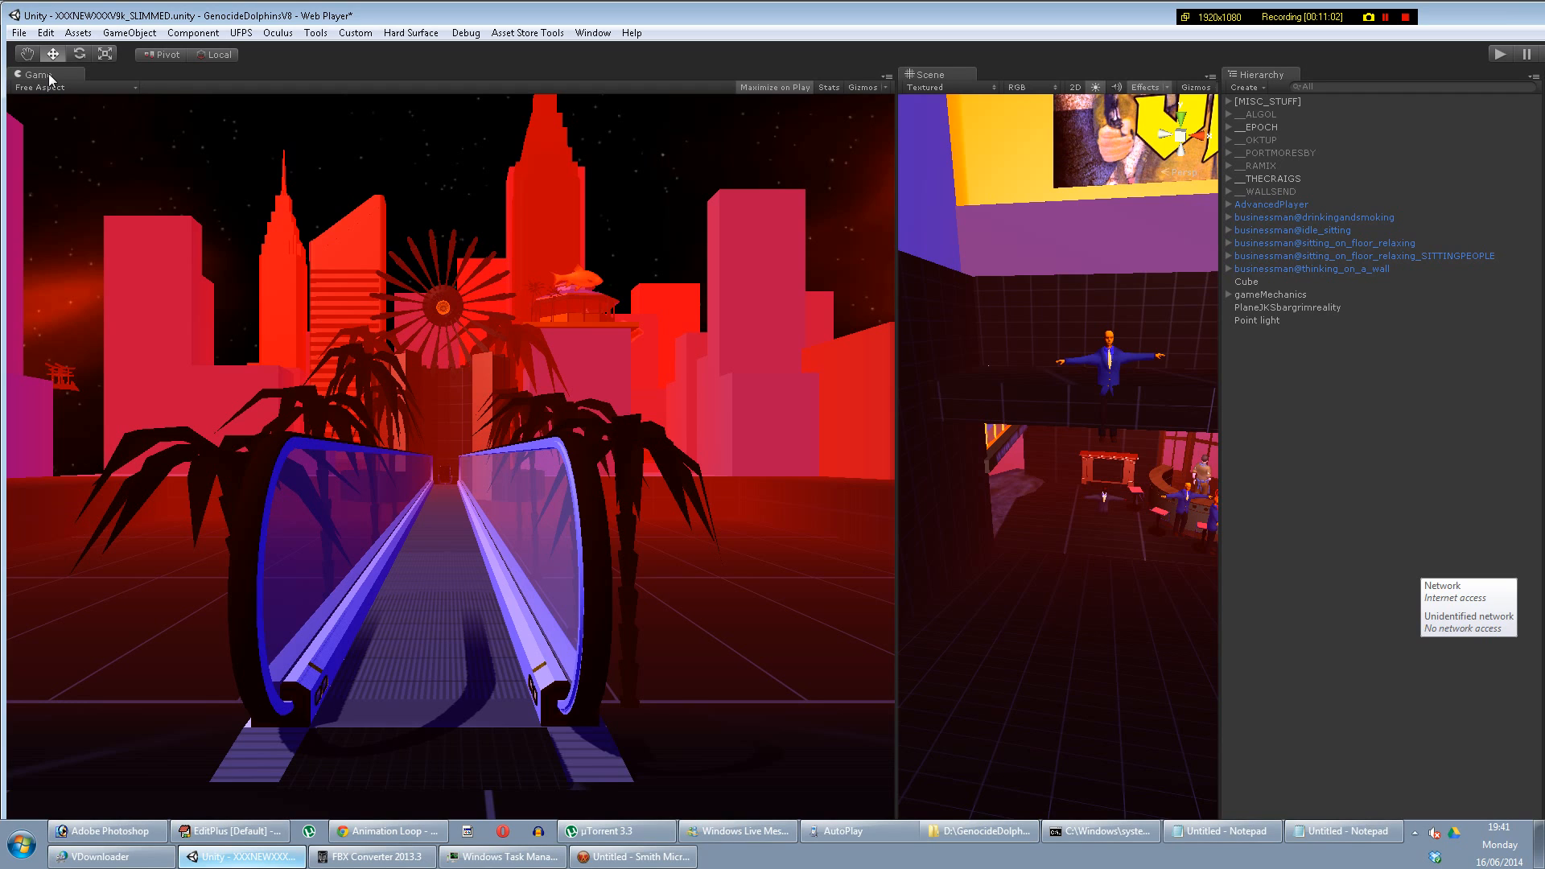
right_click(50, 78)
left_click(89, 104)
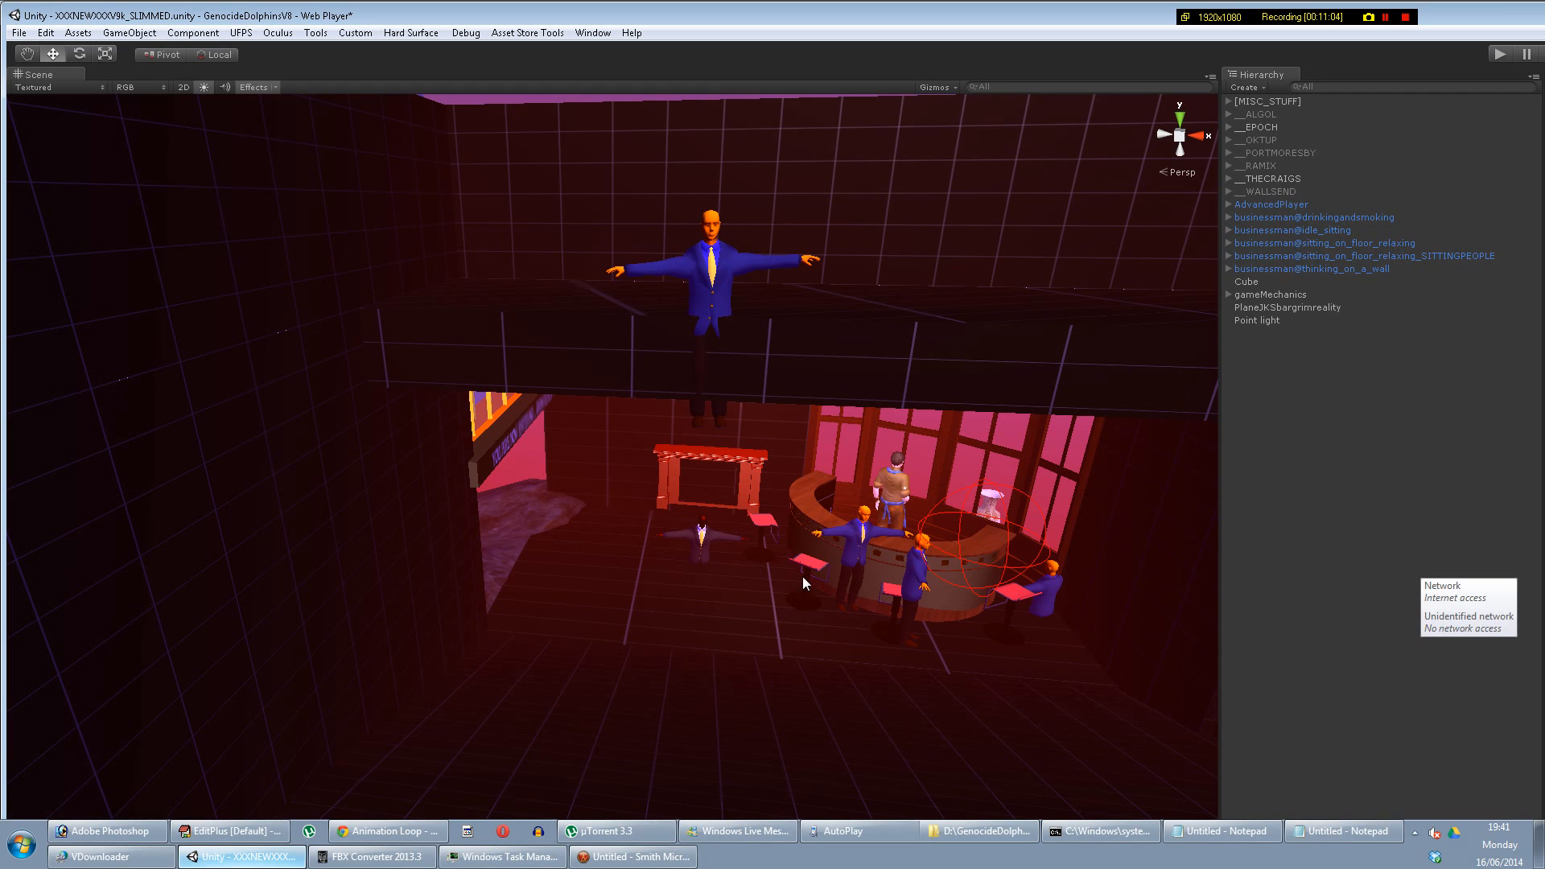
Step: Add the Blackwoman@basketball model to the scene beside the T-posed businessman above the bar and maximize the Unity window
left_click(676, 555)
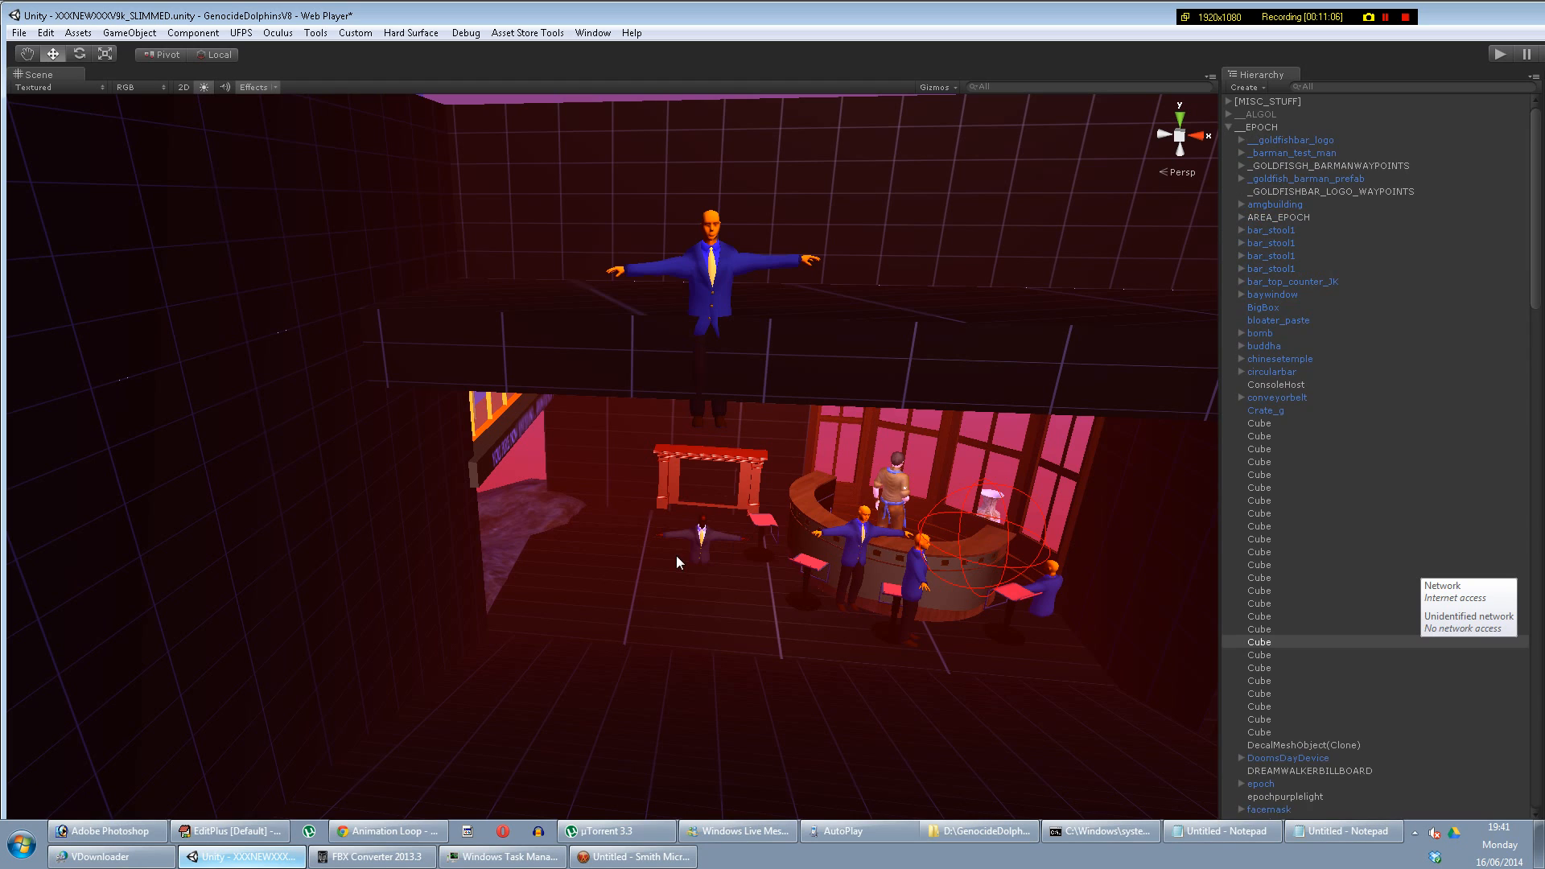
scroll(699, 586, "down", 3)
scroll(698, 586, "up", 4)
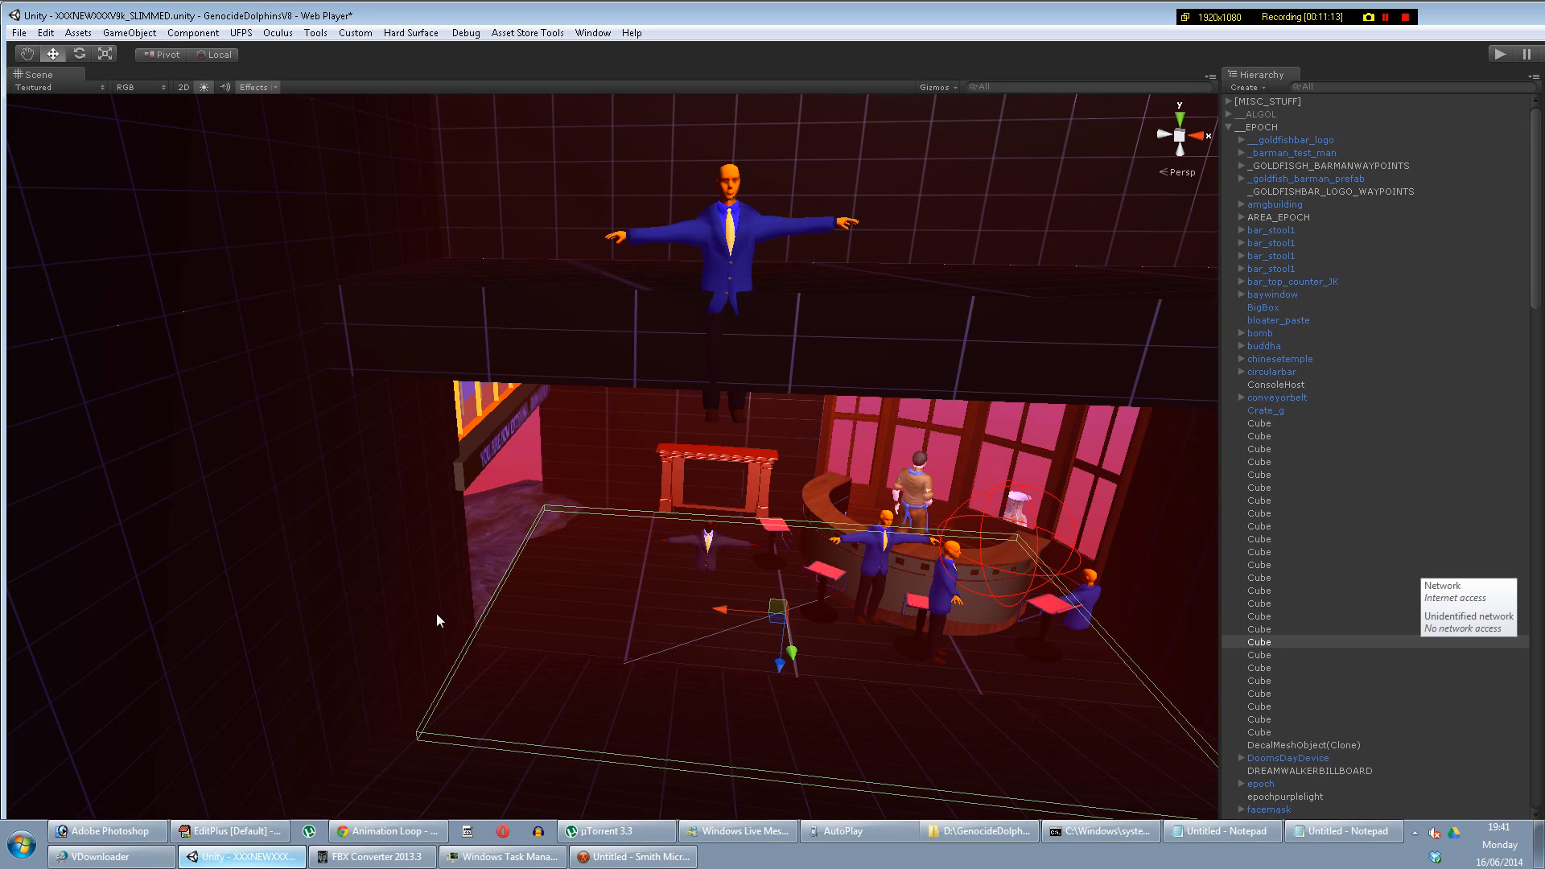
scroll(625, 562, "down", 5)
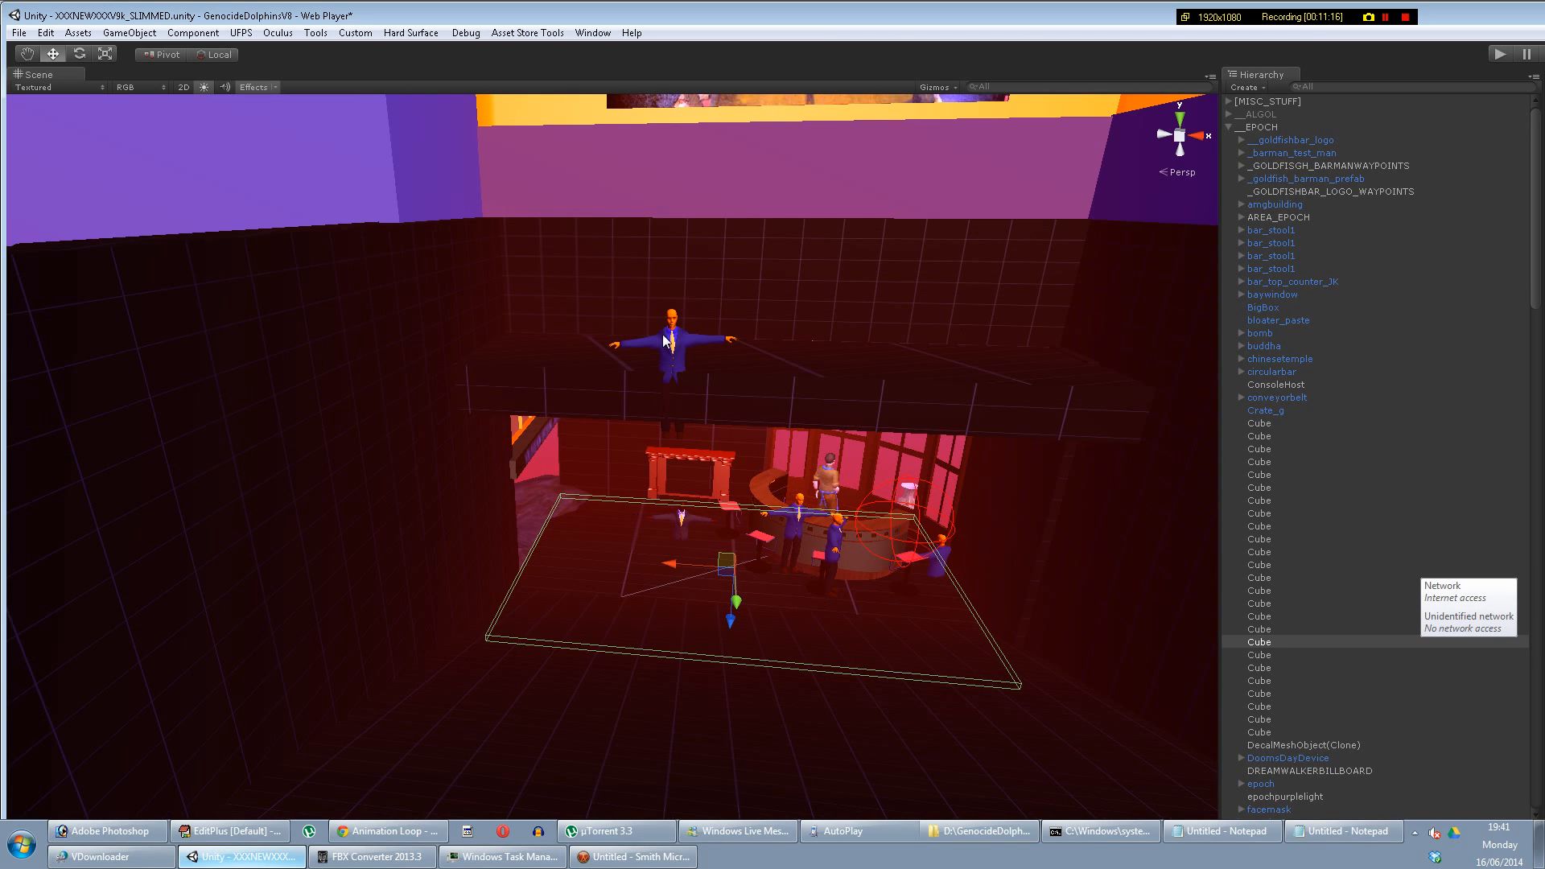
left_click(681, 336)
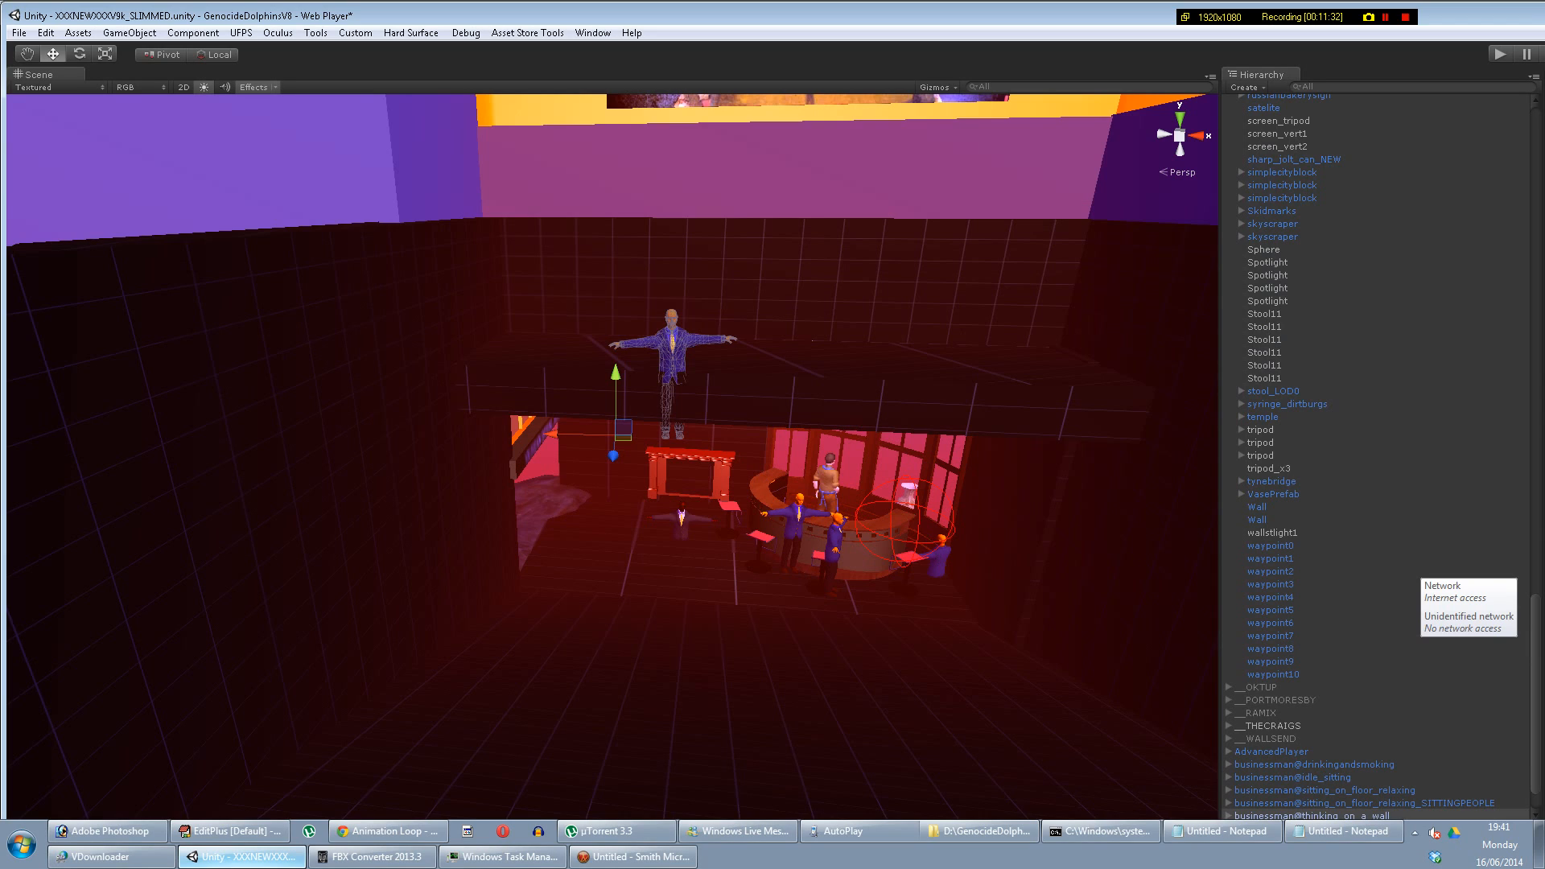
left_click_drag(1529, 433, 688, 652)
left_click_drag(697, 604, 700, 605)
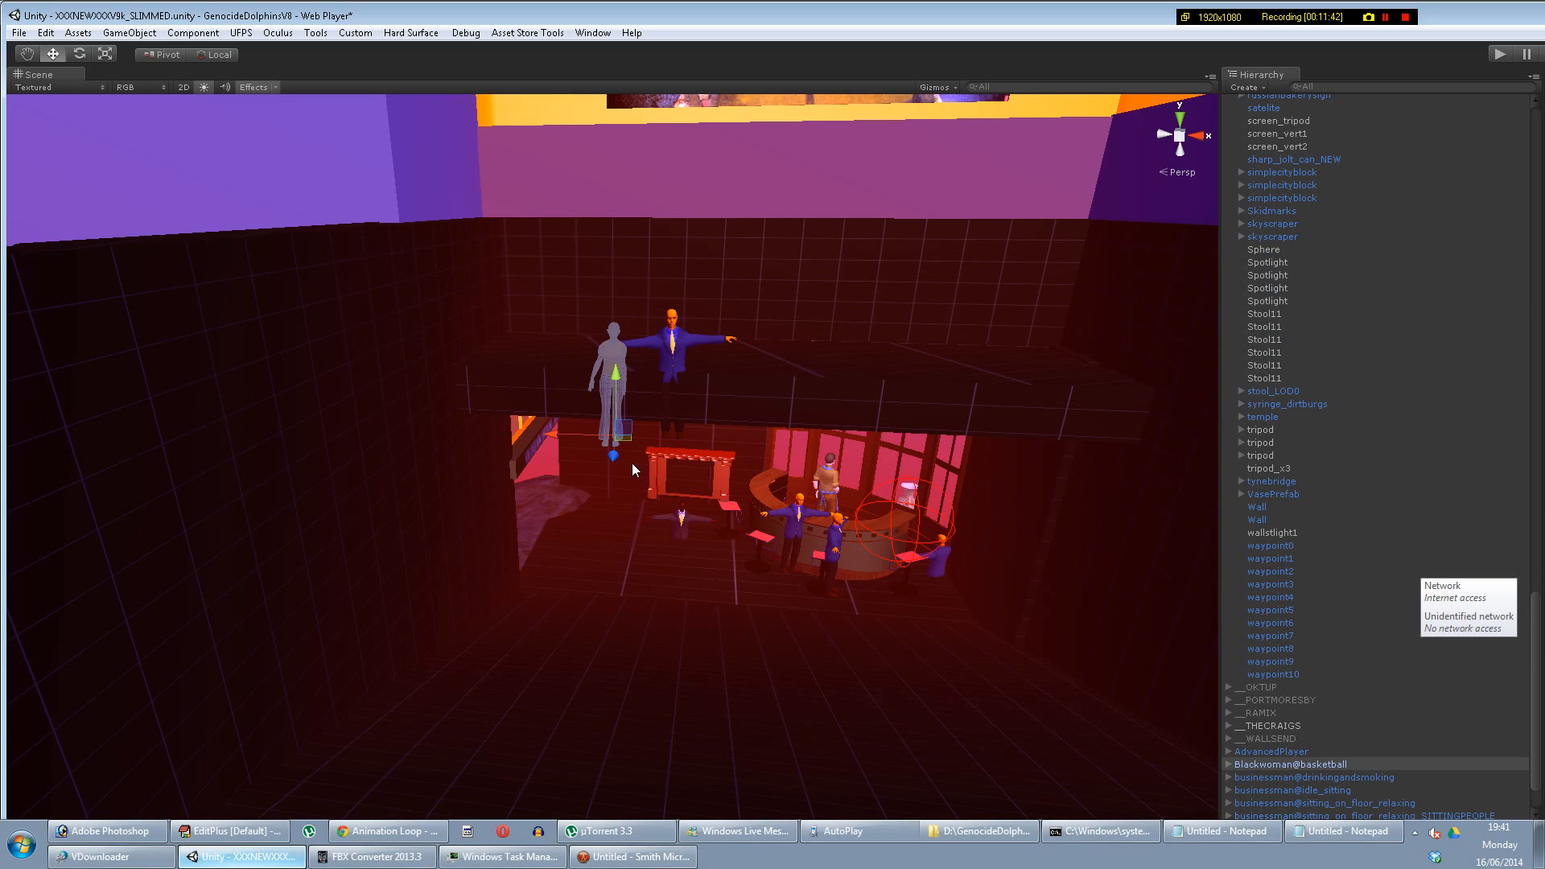
key("f")
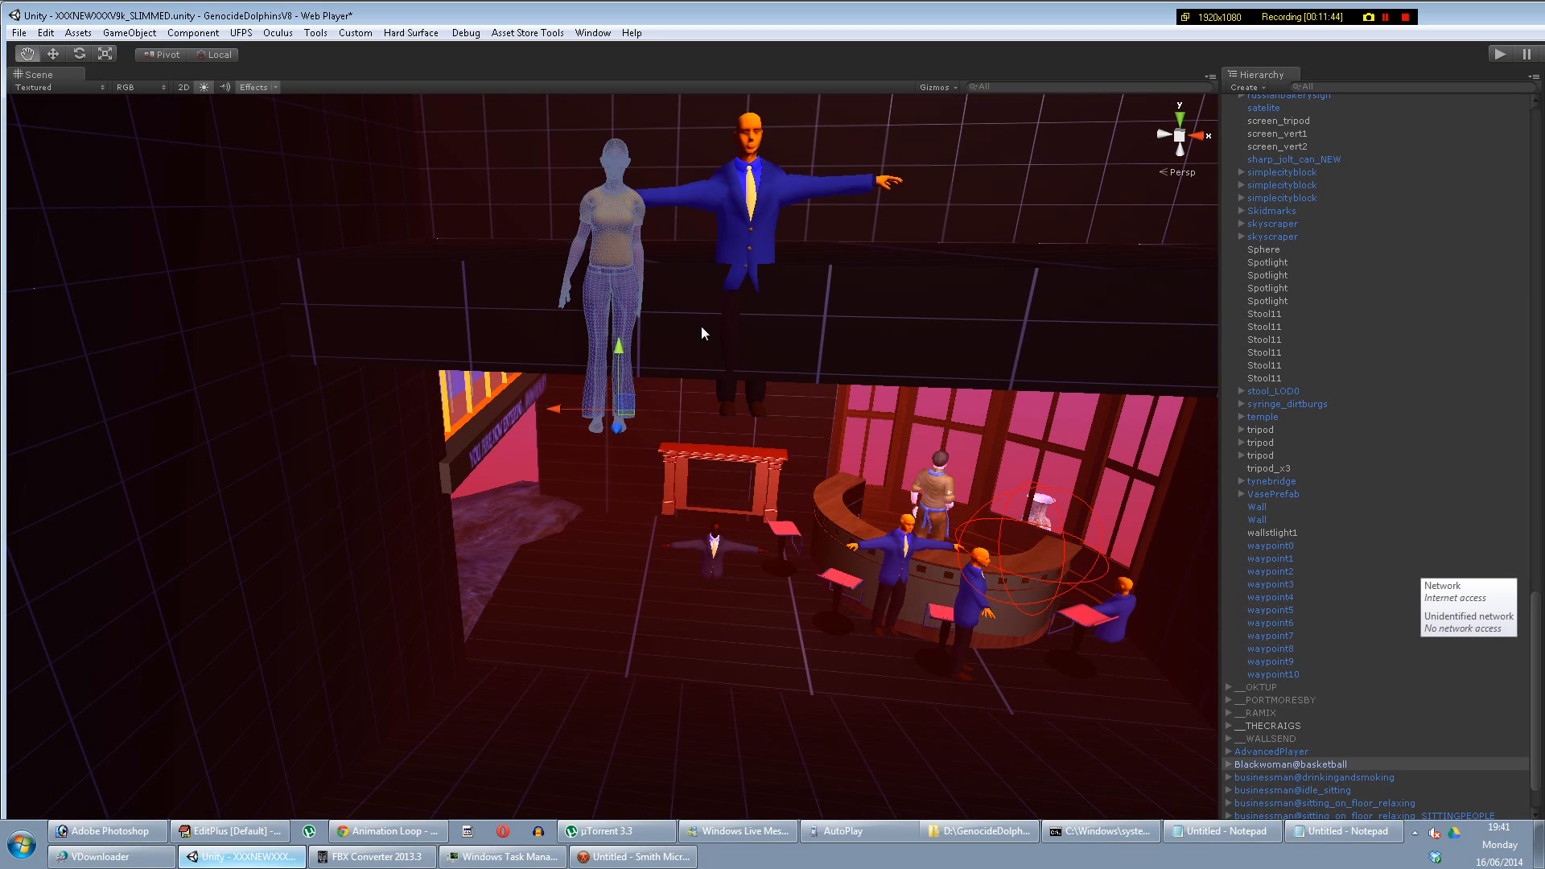
key("f")
key("super+Up")
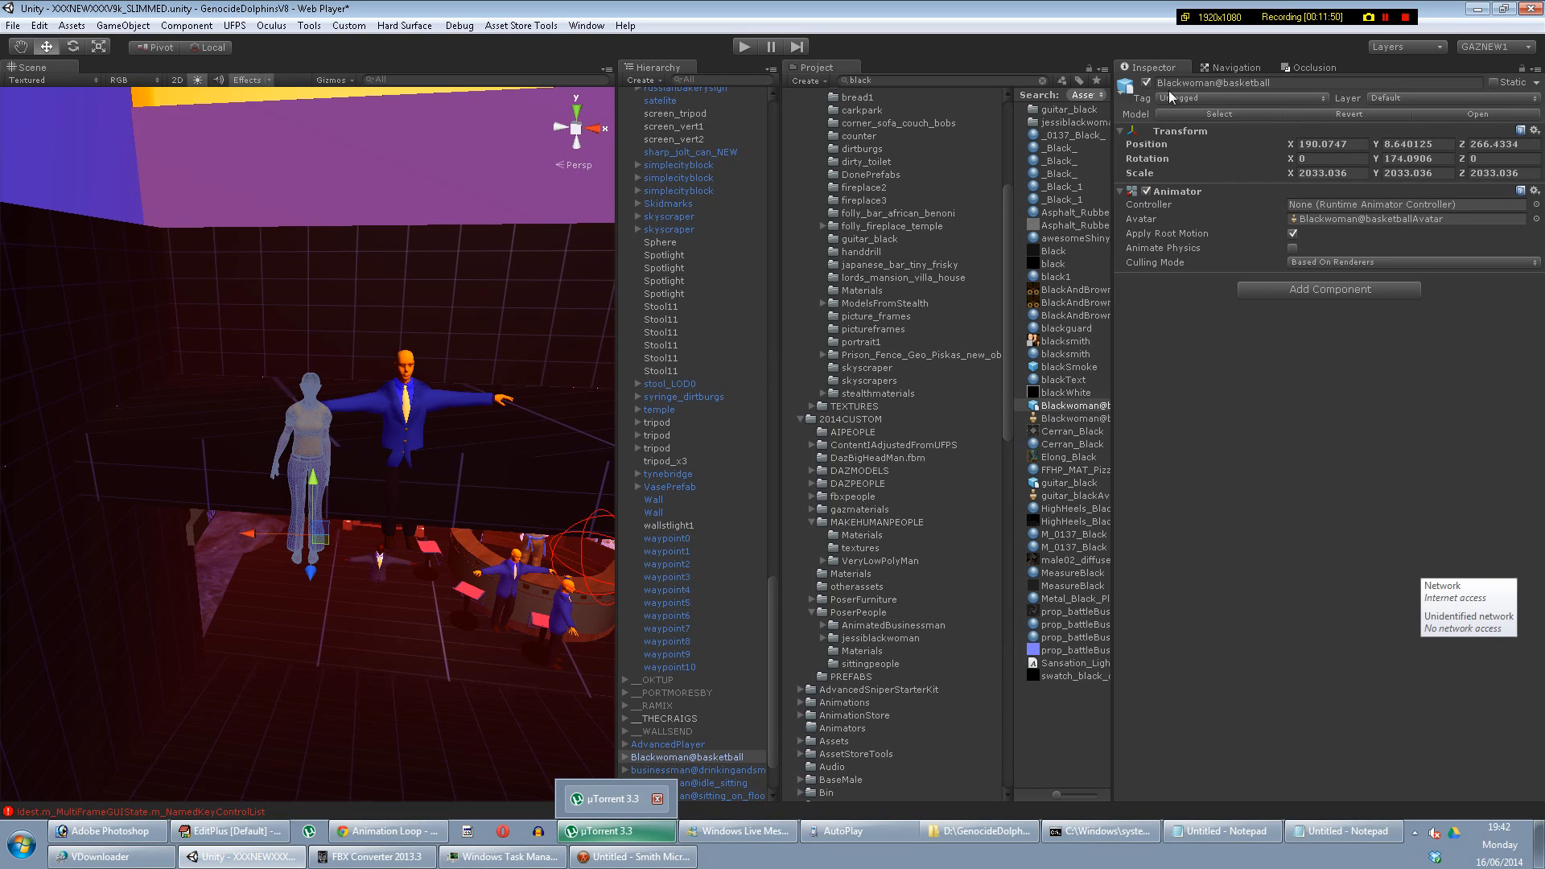
Step: Select the prefab of the scene's Blackwoman@basketball model and examine its animation import settings, including the basketball clip's looping and root transform options
right_click(673, 758)
left_click(708, 745)
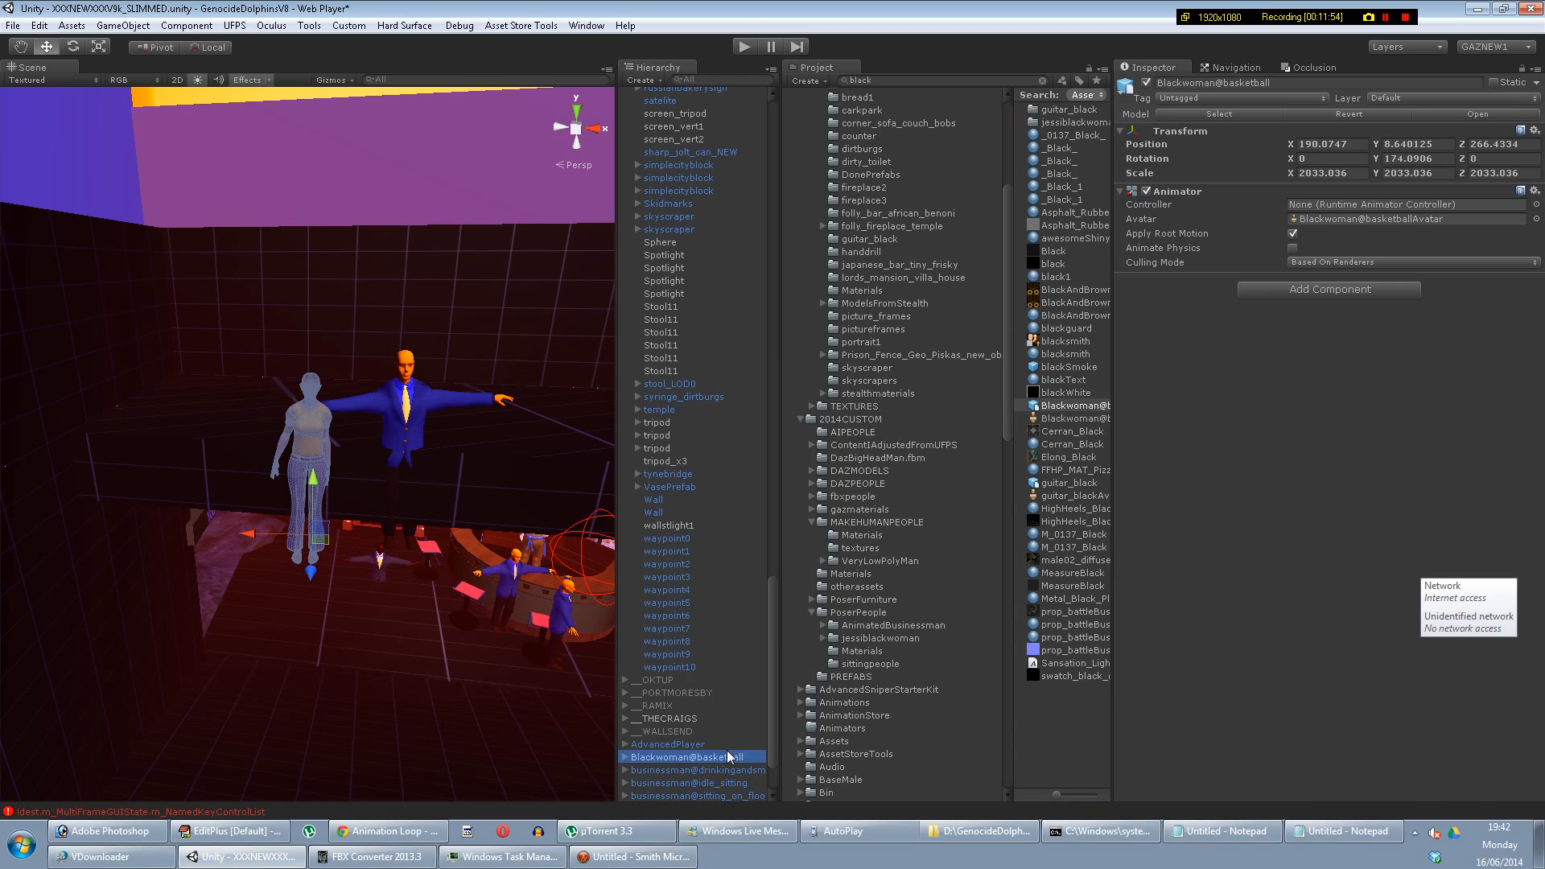
left_click_drag(1335, 446, 1259, 370)
scroll(1316, 222, "down", 5)
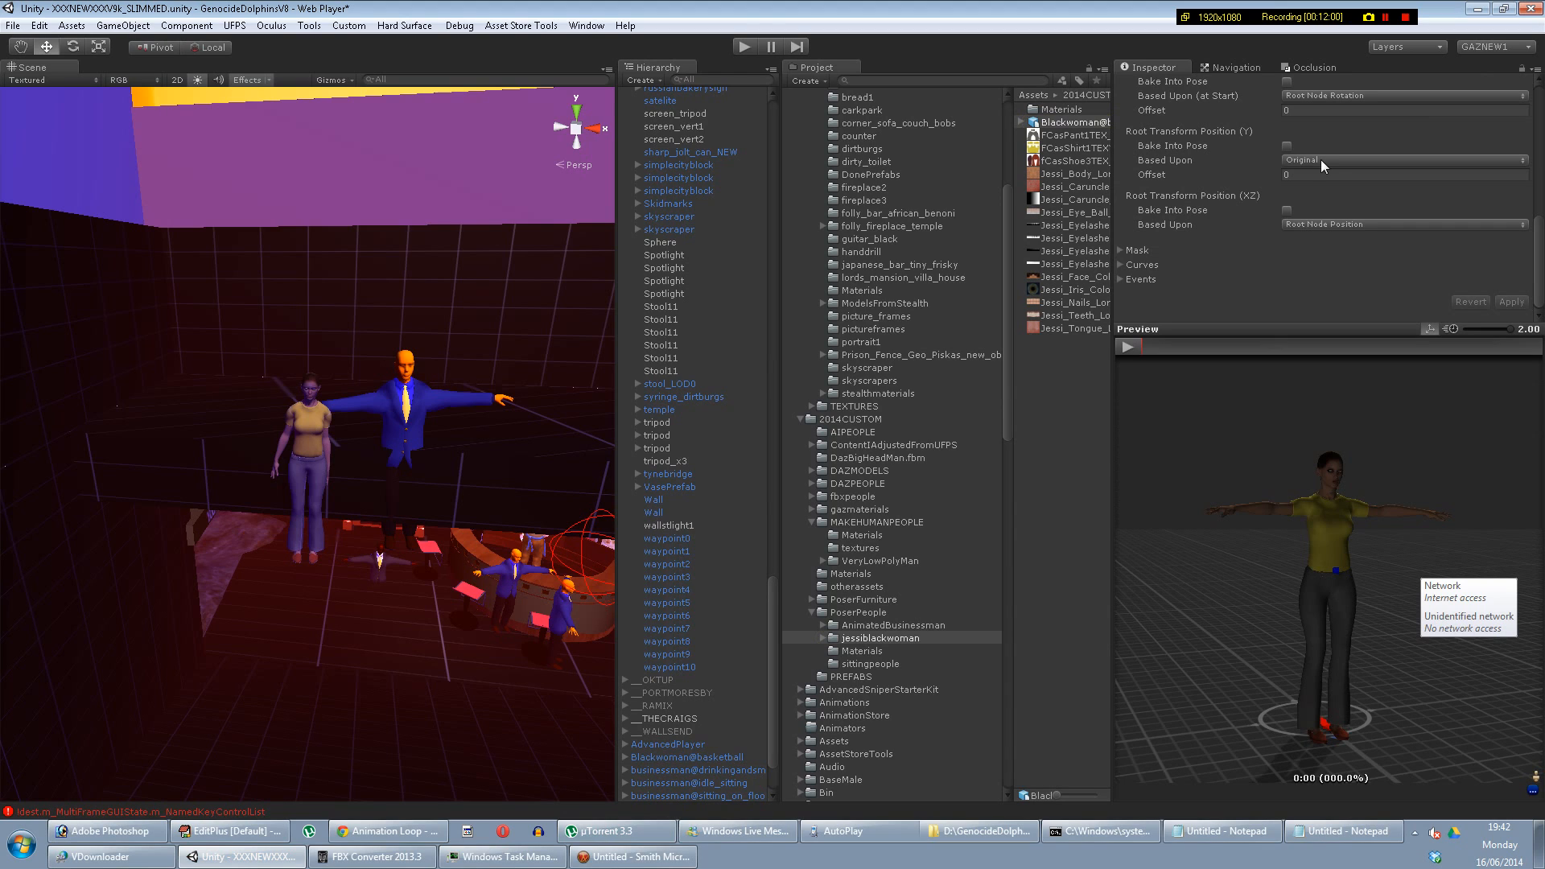
scroll(1257, 259, "up", 5)
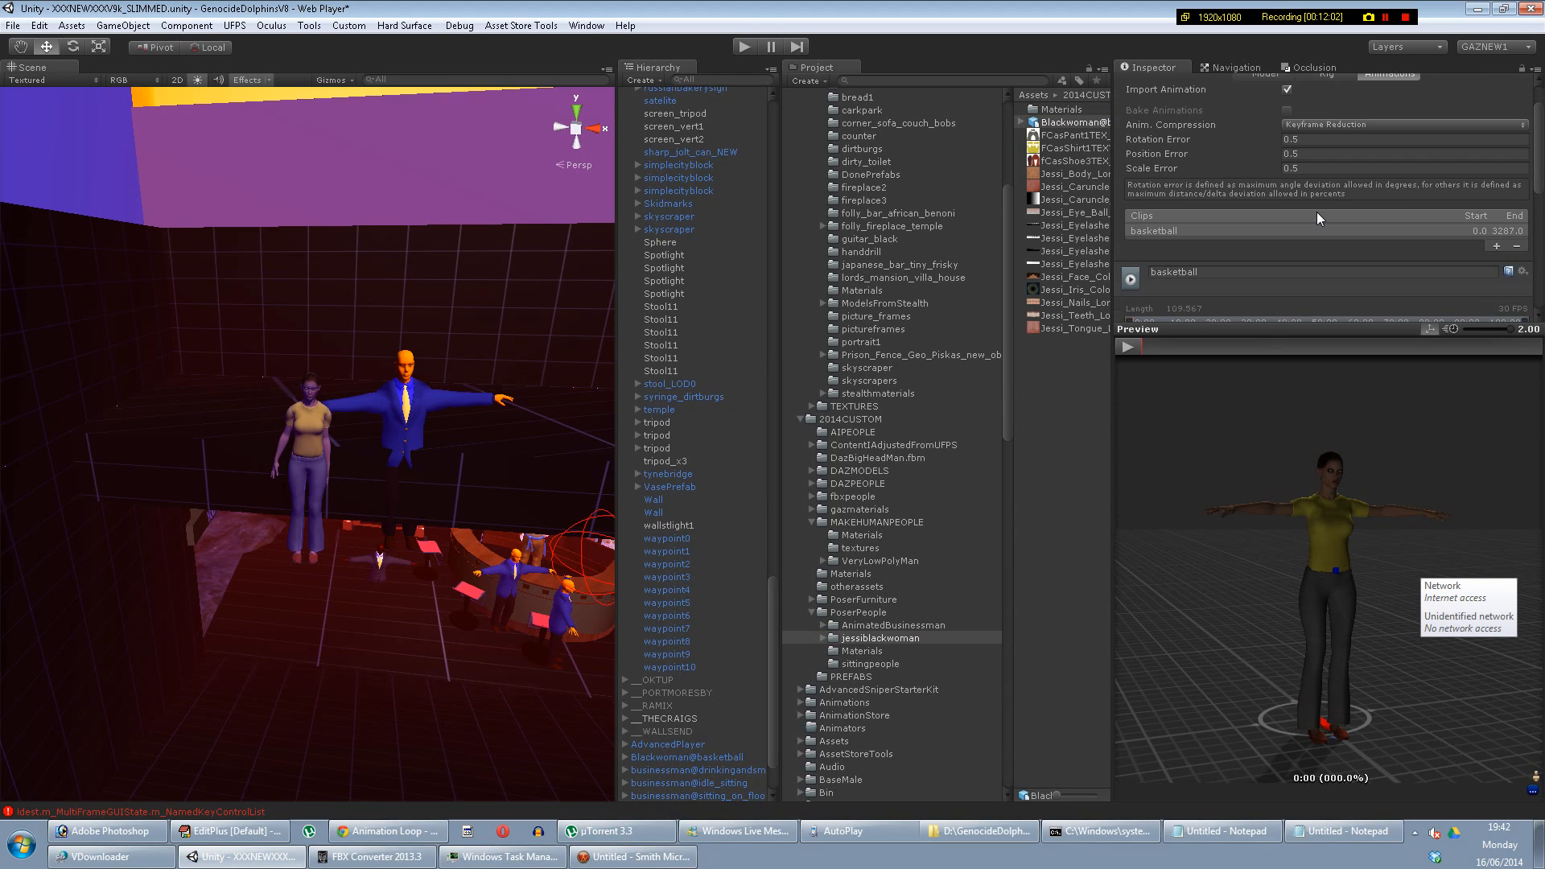
scroll(1316, 211, "down", 3)
scroll(1302, 278, "down", 4)
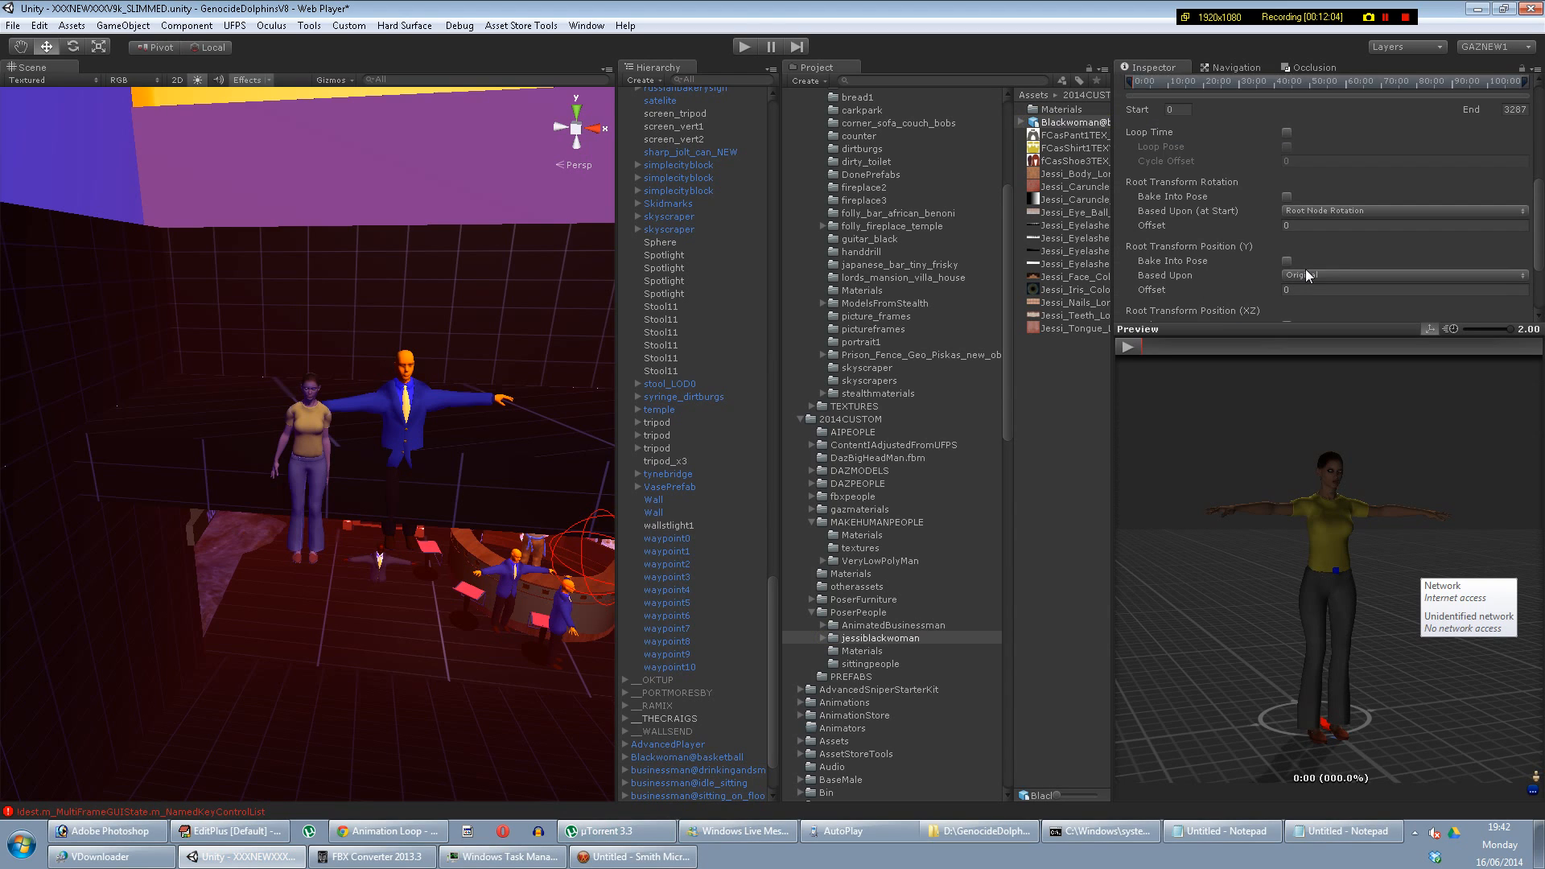
scroll(1305, 269, "down", 2)
scroll(1305, 269, "down", 2)
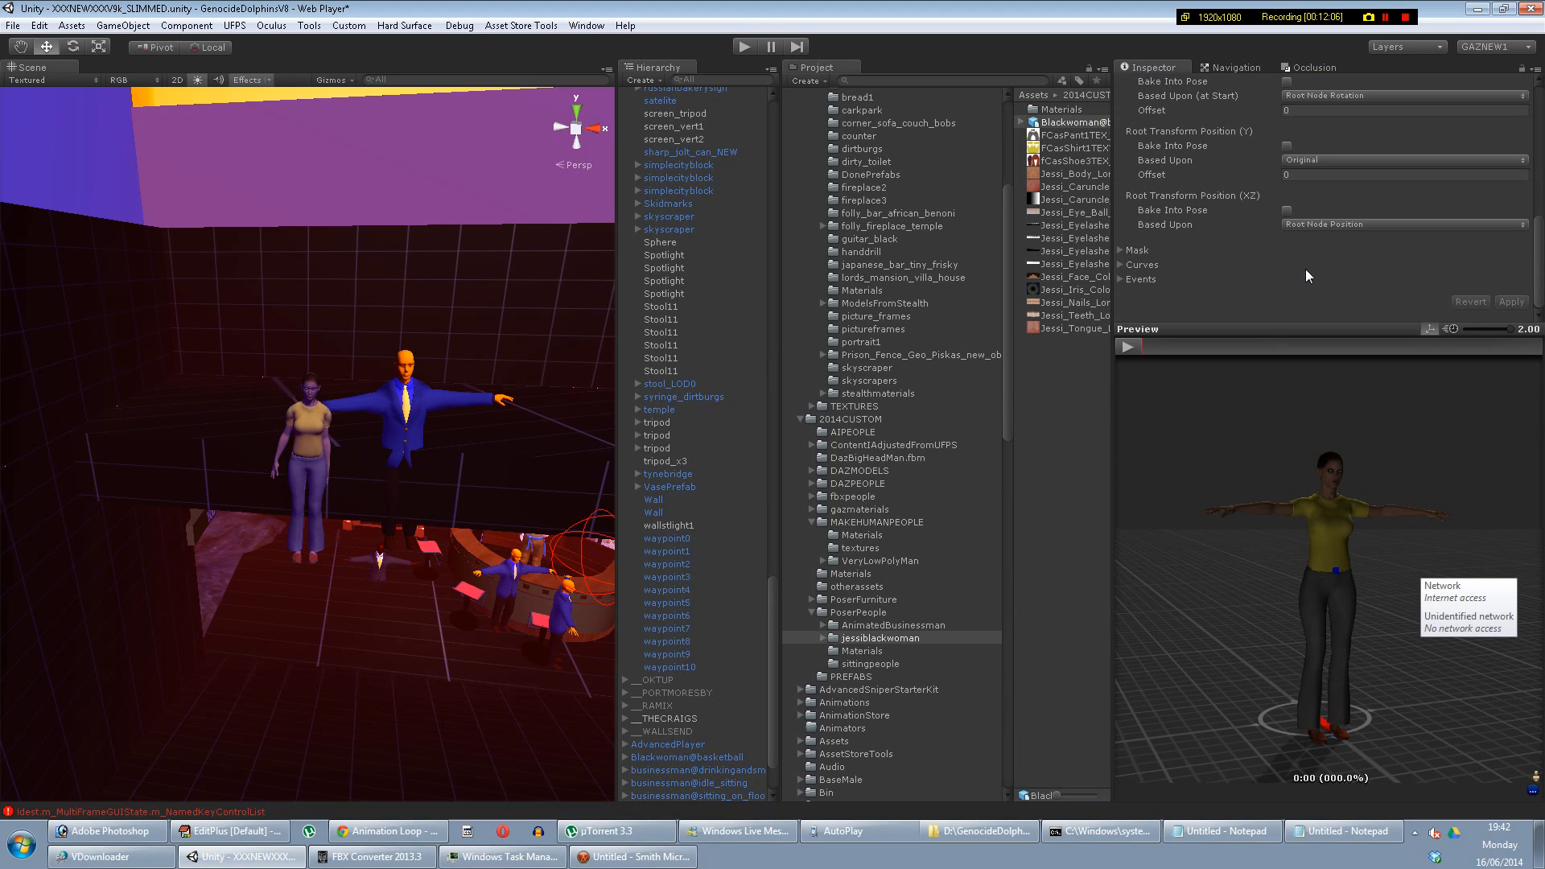
scroll(1305, 269, "up", 10)
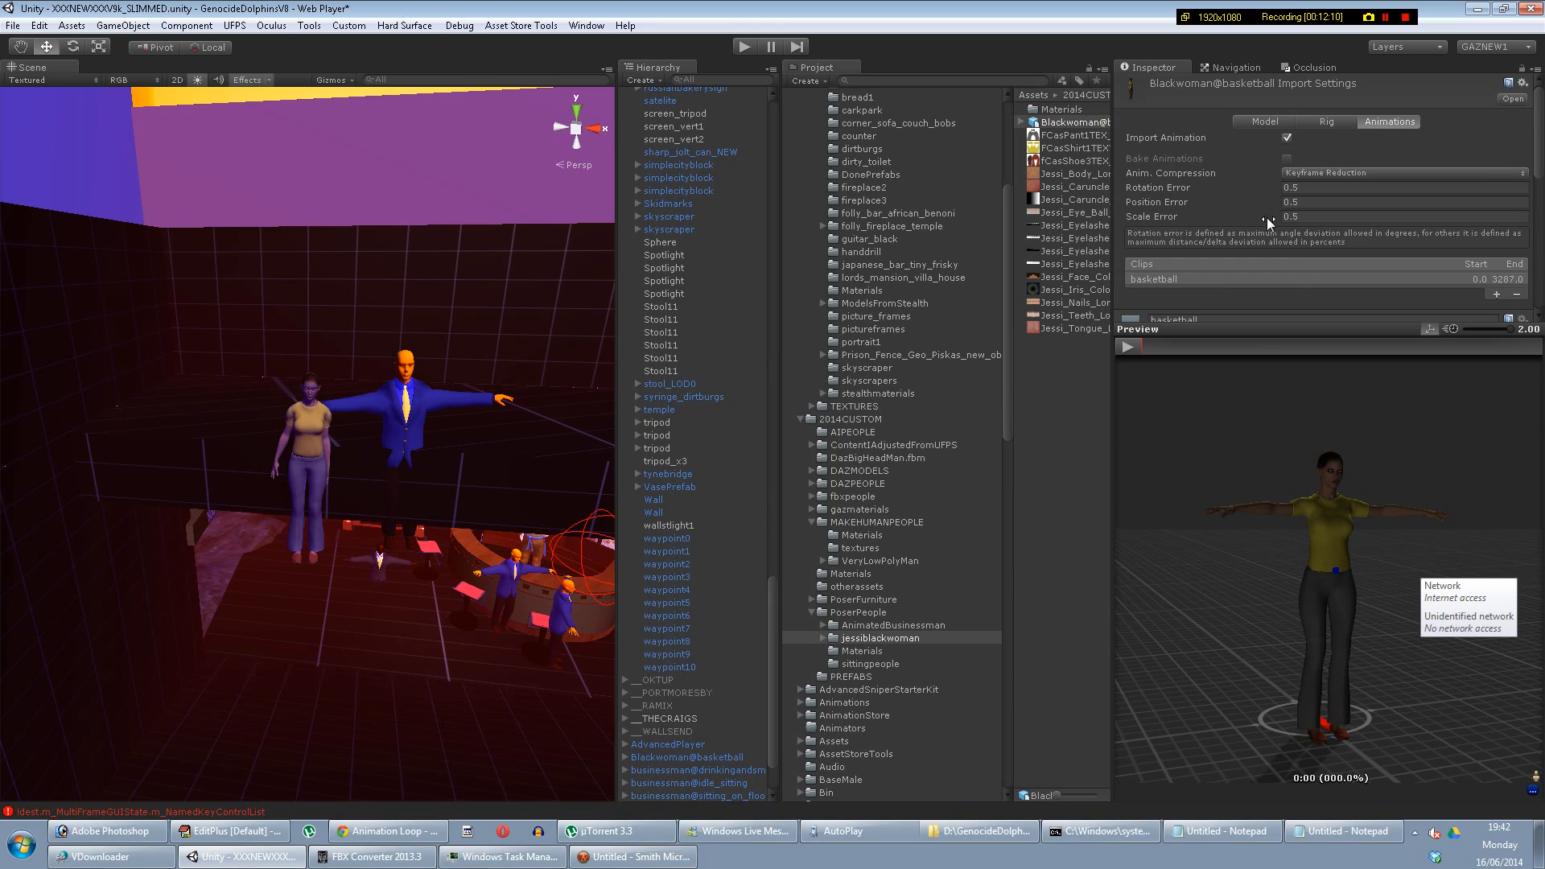
scroll(1267, 217, "down", 4)
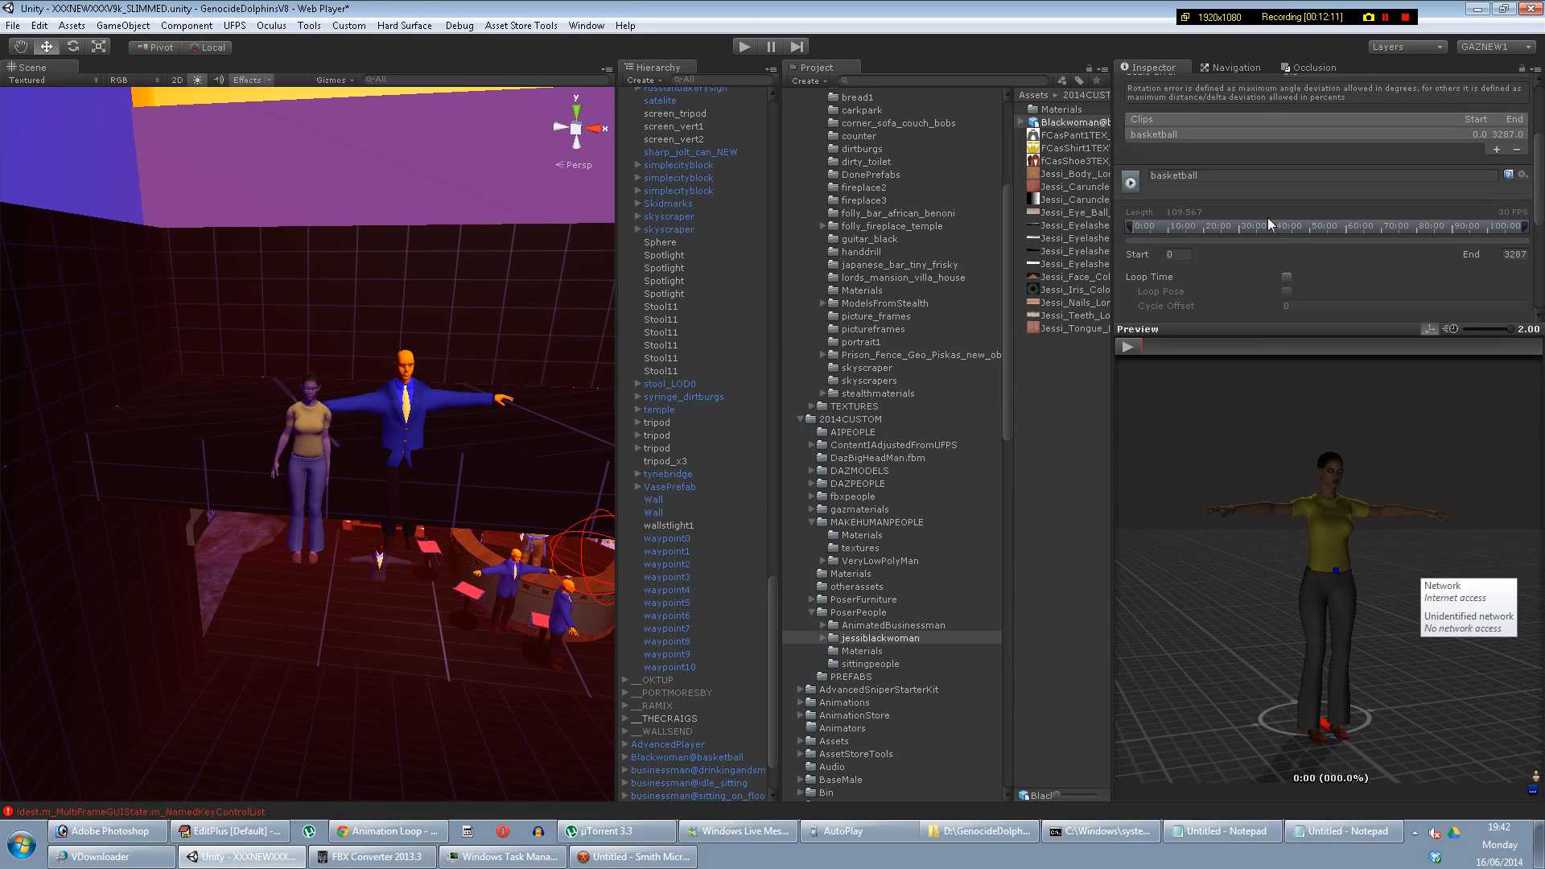
scroll(1267, 217, "down", 3)
scroll(1267, 217, "down", 4)
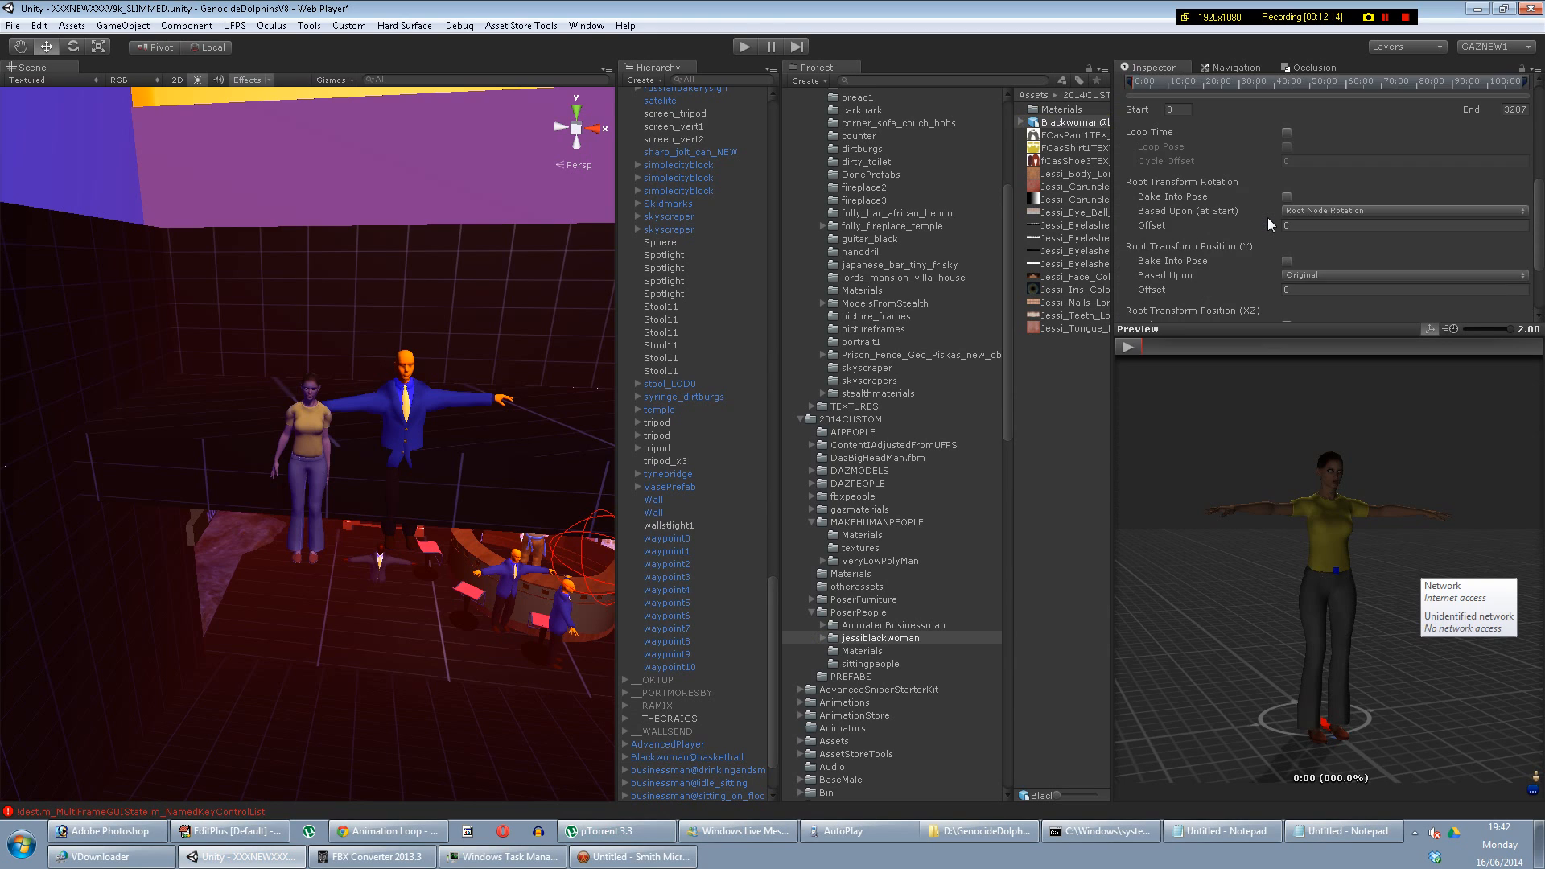
scroll(1268, 217, "up", 12)
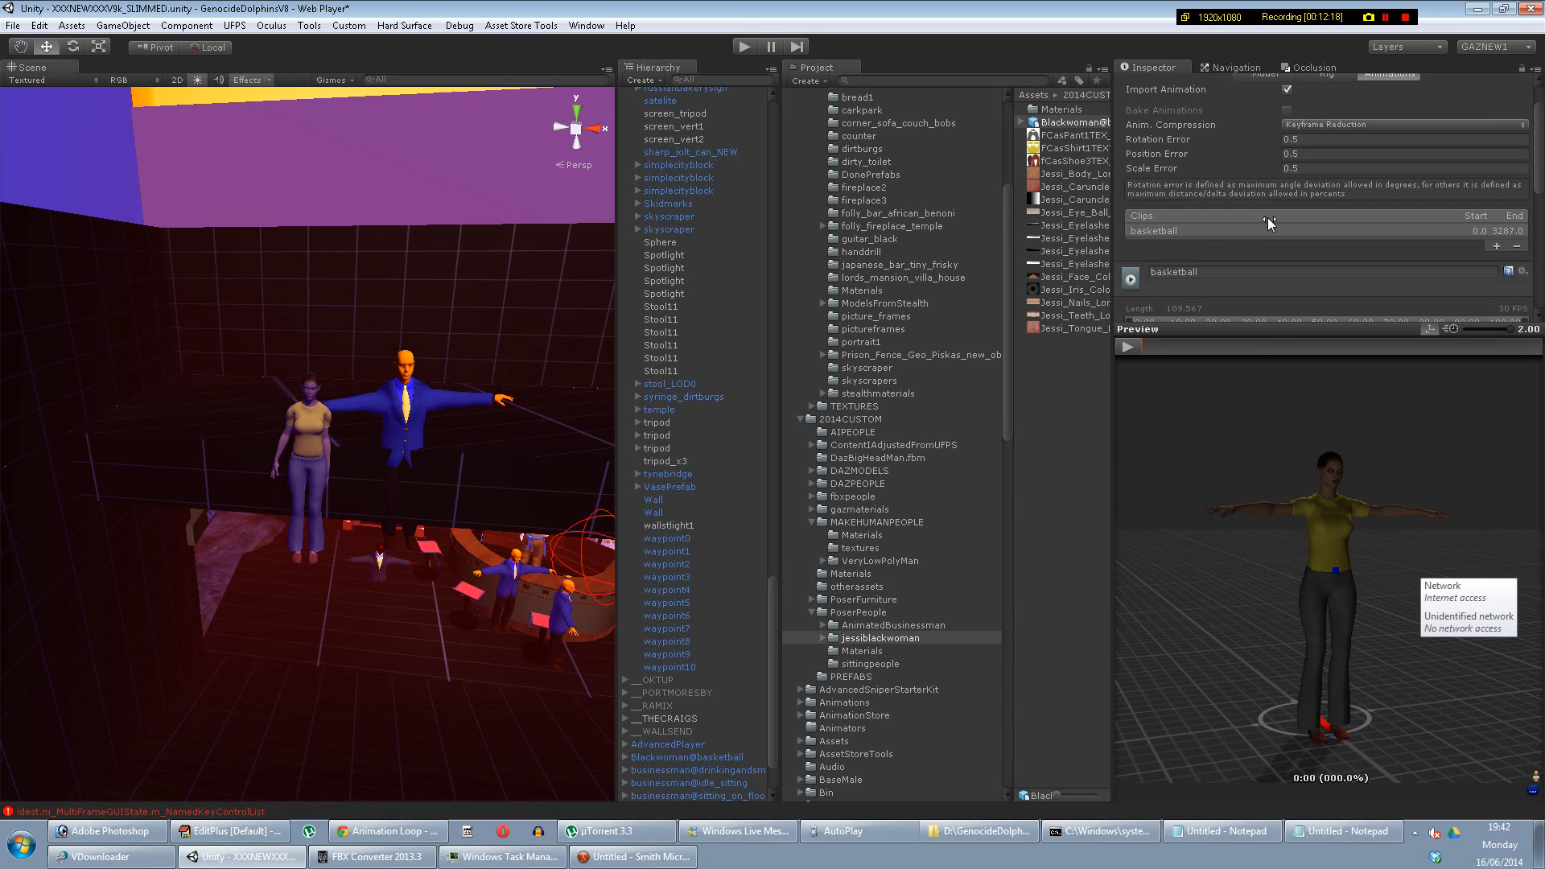
scroll(1267, 218, "up", 2)
scroll(1311, 175, "down", 2)
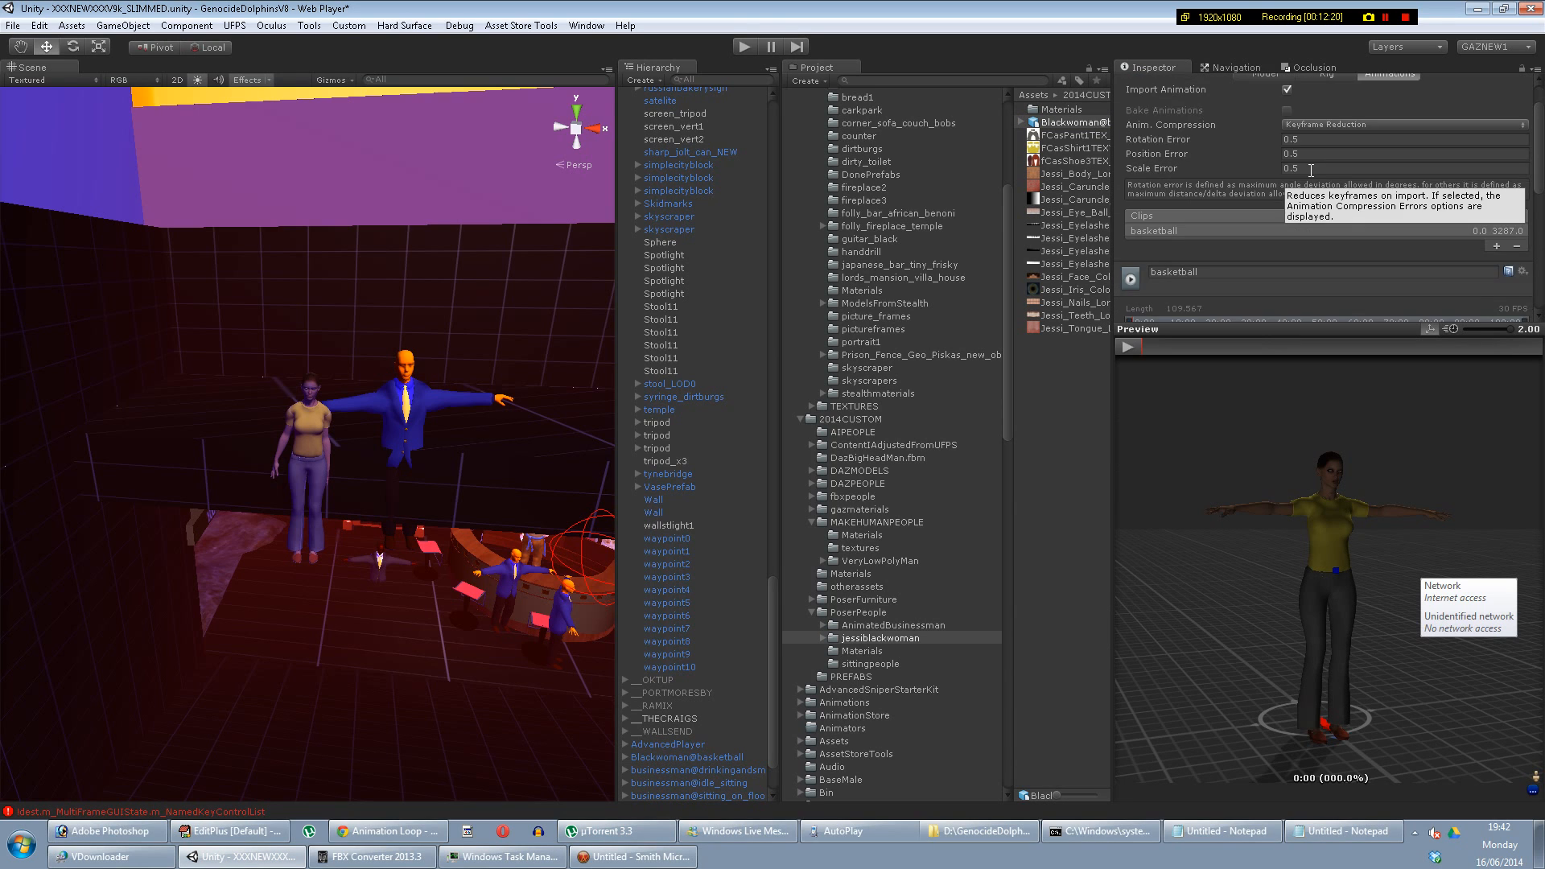
scroll(1300, 254, "down", 4)
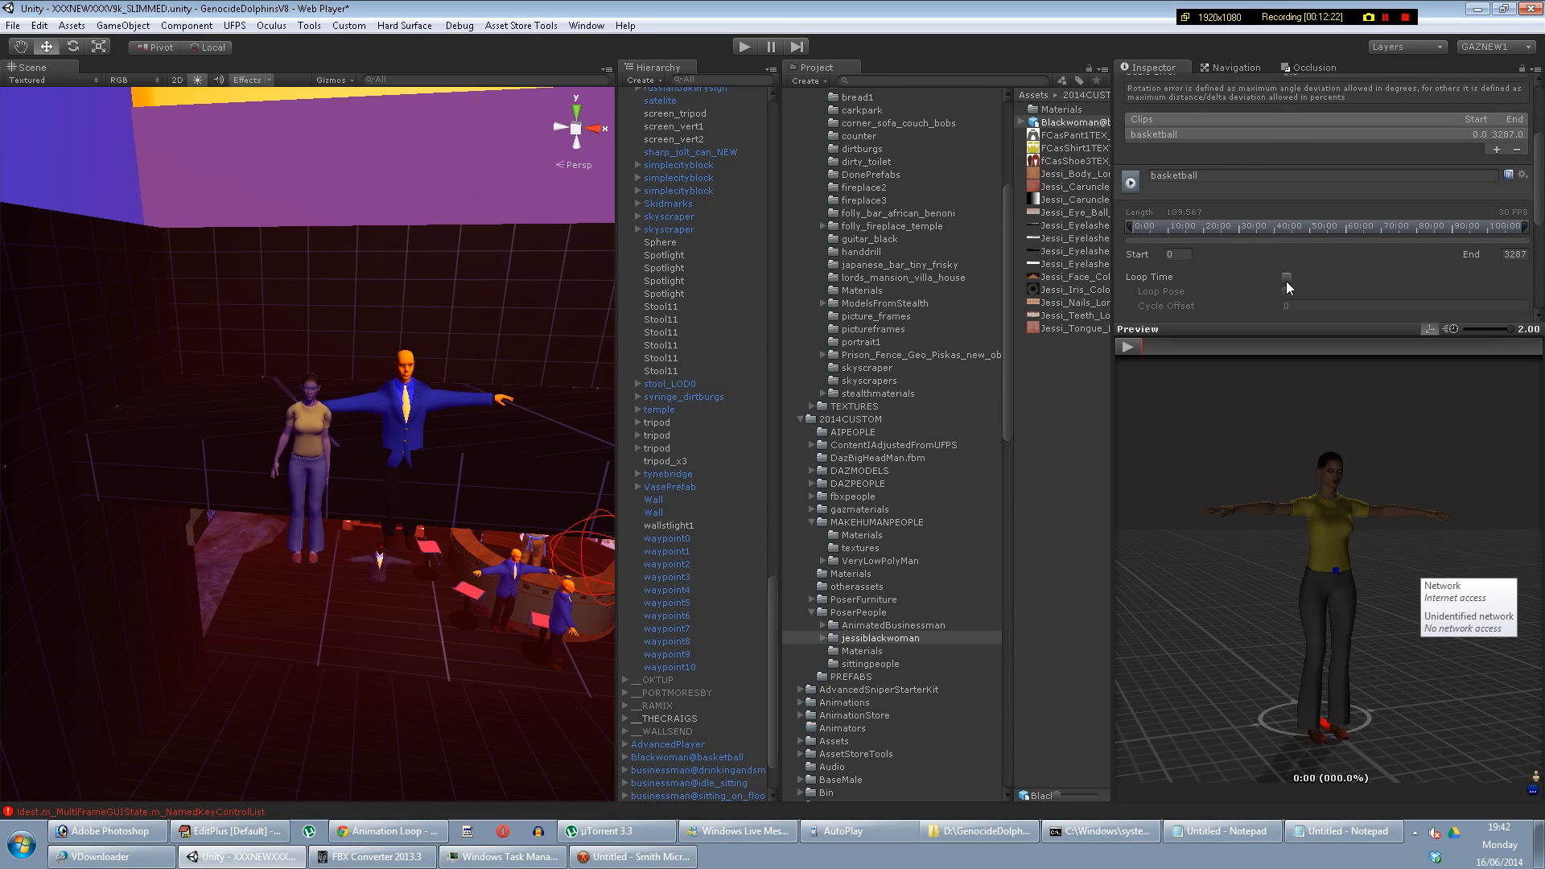
Step: Enable Loop Time on the basketball clip, start play mode and apply the pending import settings
left_click(1287, 277)
scroll(1297, 296, "down", 2)
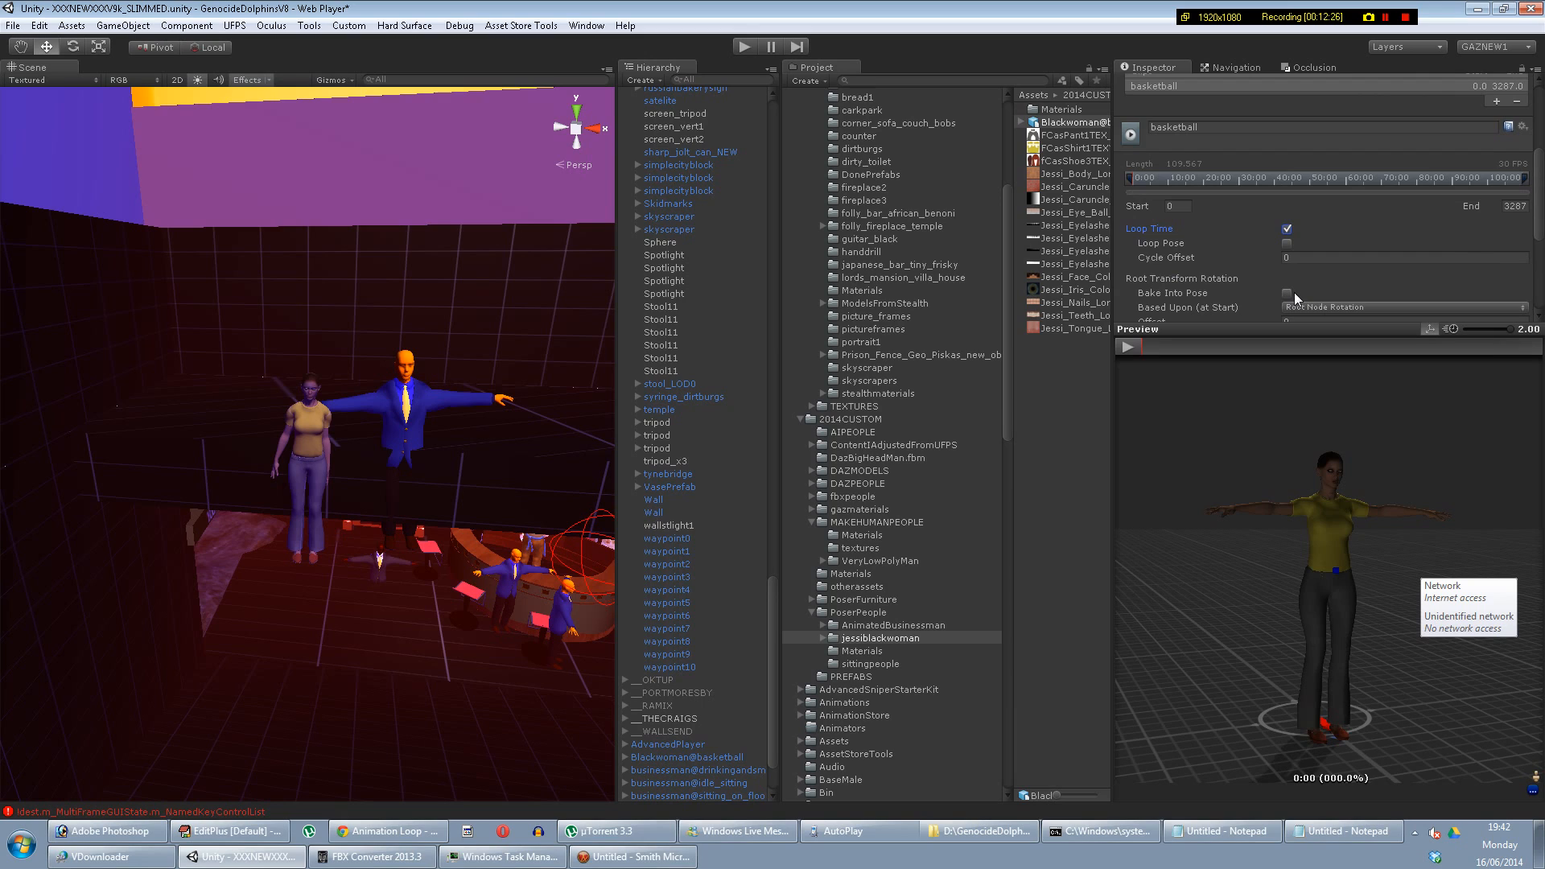
scroll(1294, 293, "down", 2)
scroll(1294, 292, "down", 4)
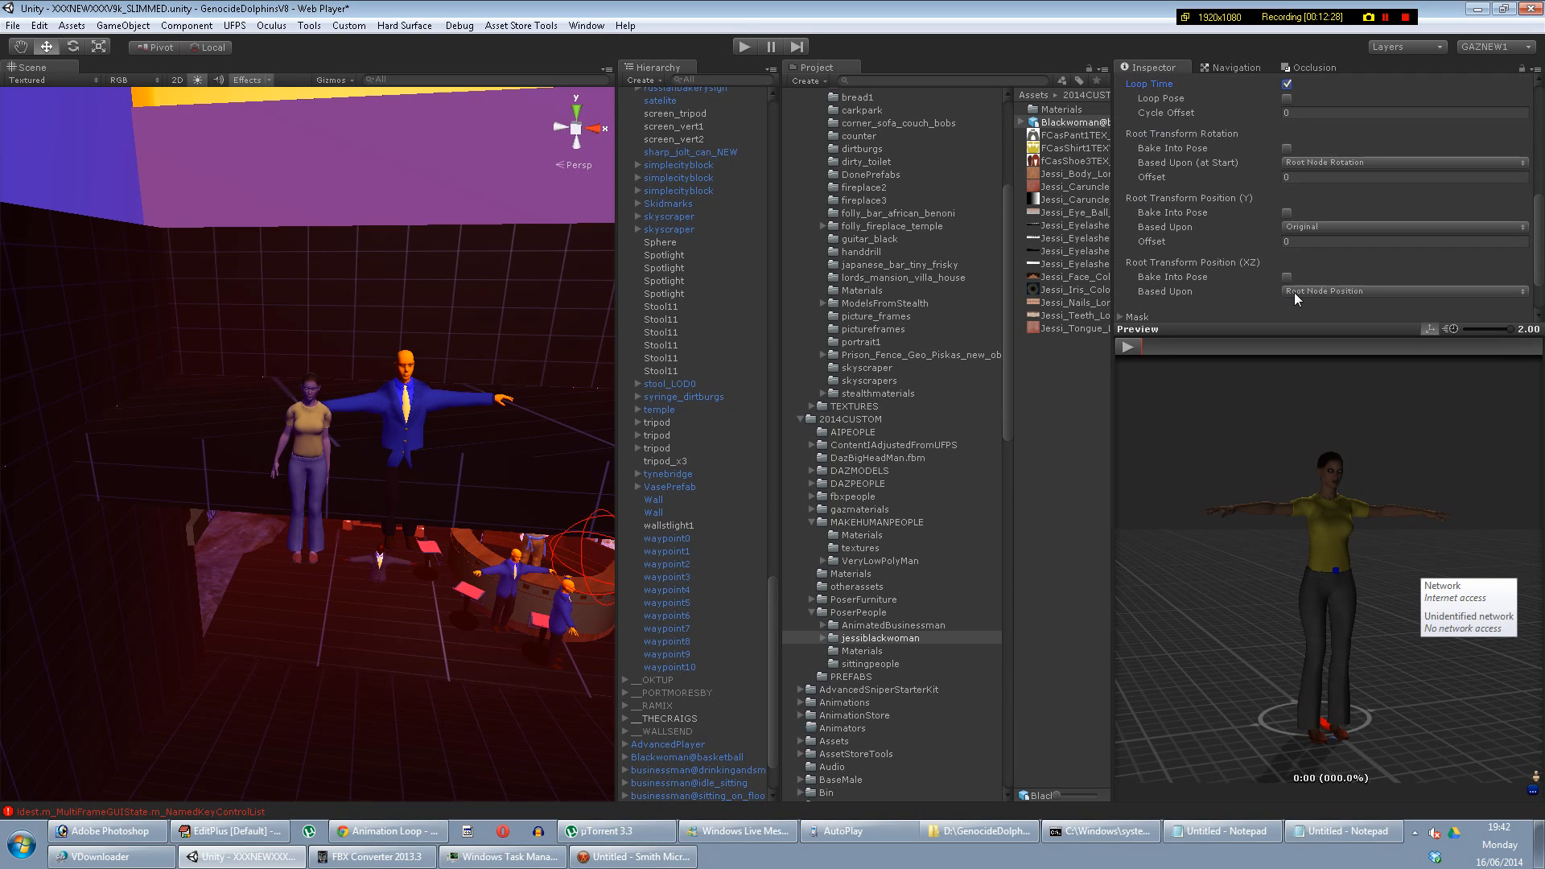
scroll(1294, 292, "down", 3)
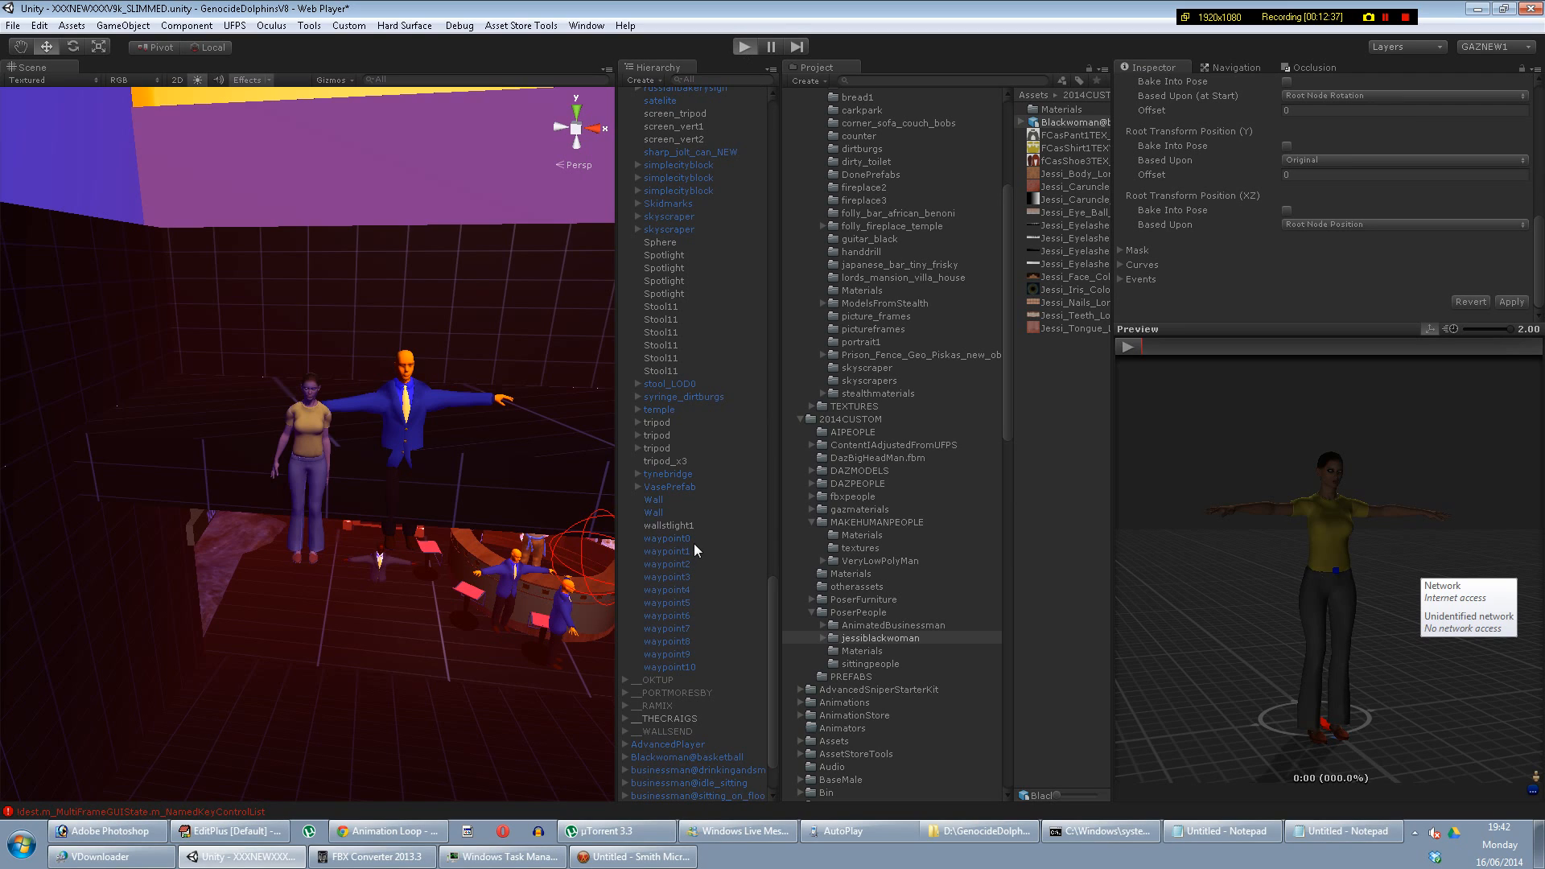
left_click(623, 460)
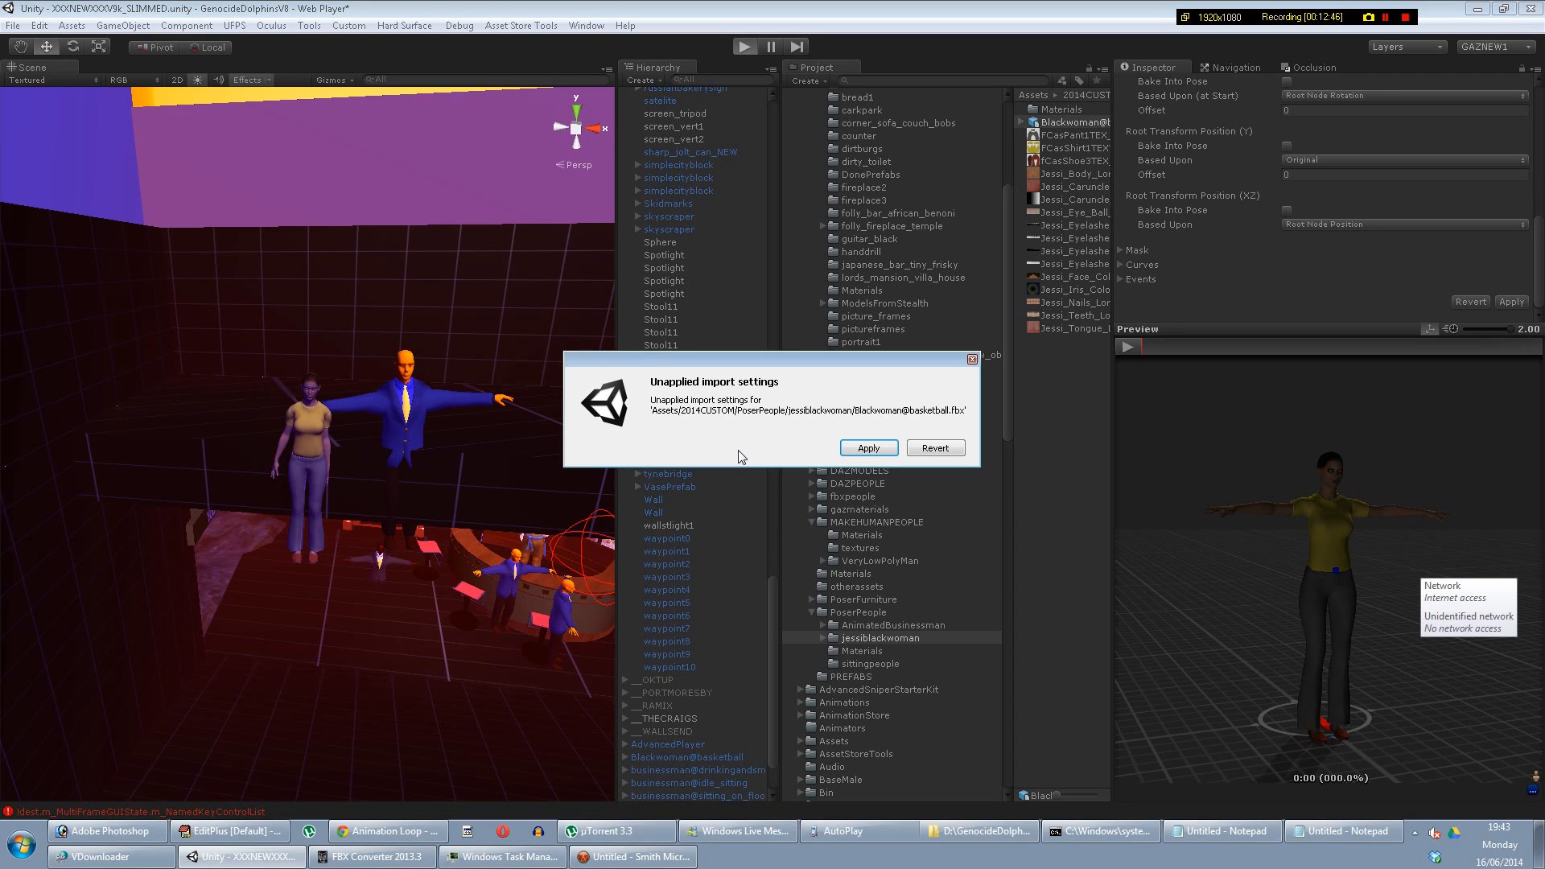
left_click(869, 448)
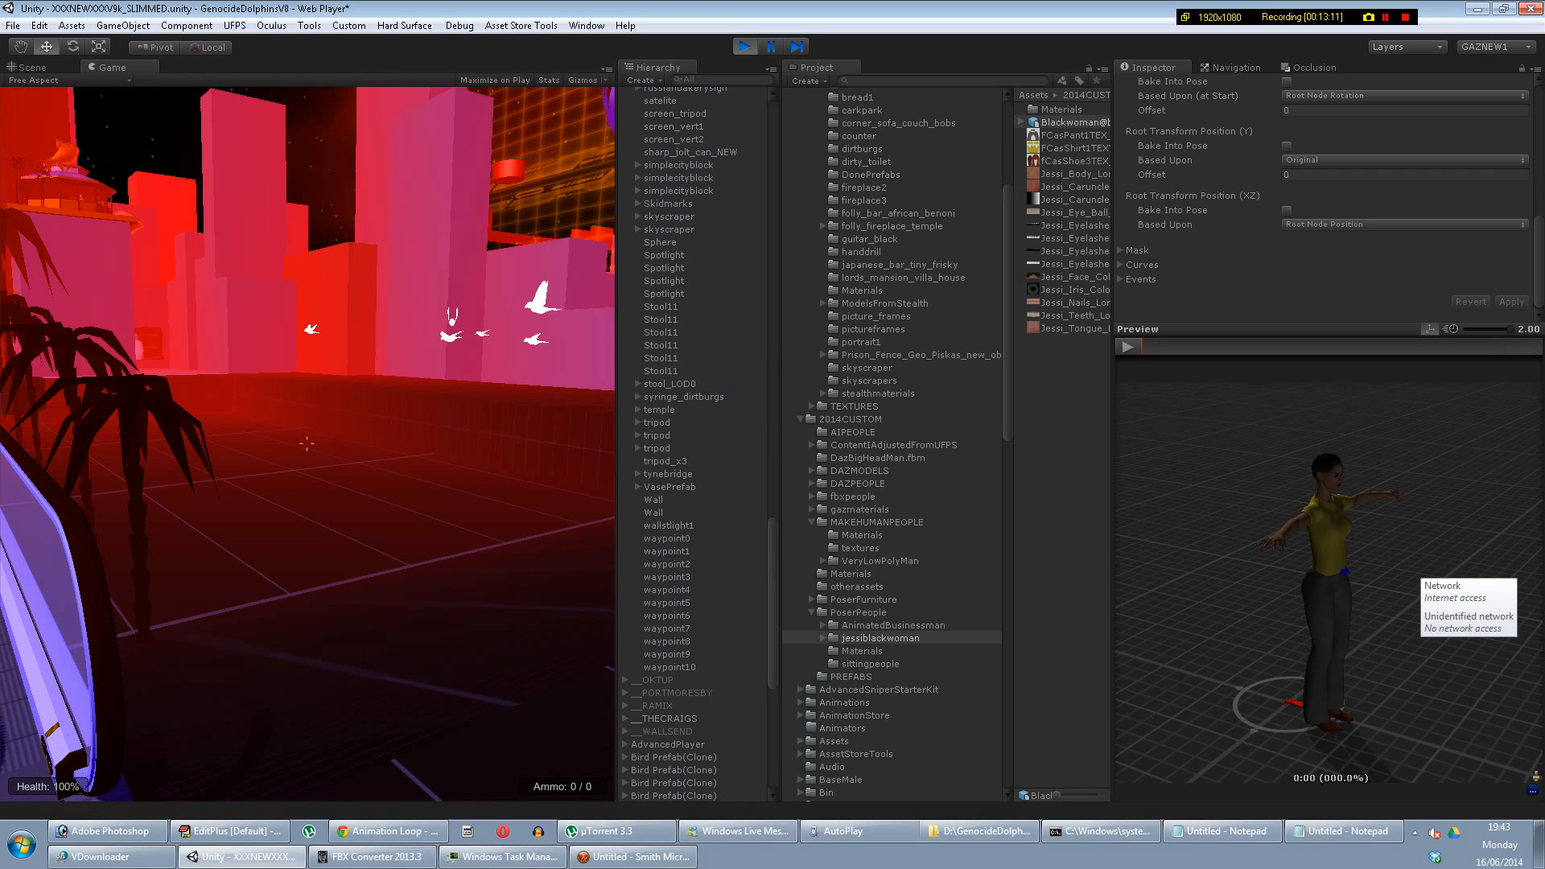
Step: Walk the player to the bar to check whether the woman above it animates in the game, and stop play mode
key("w")
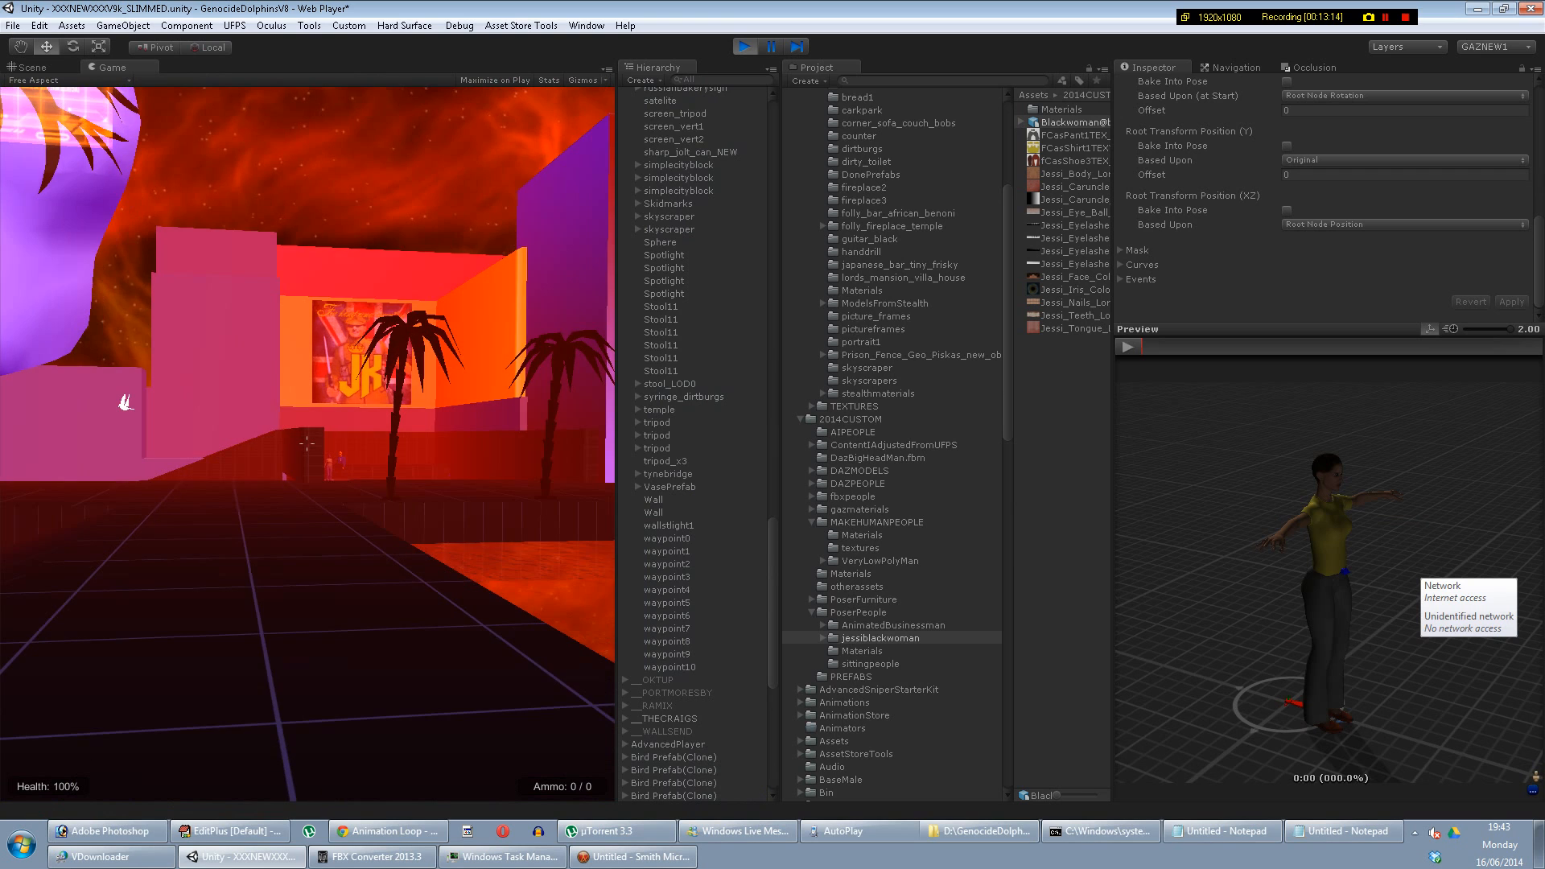
key("w")
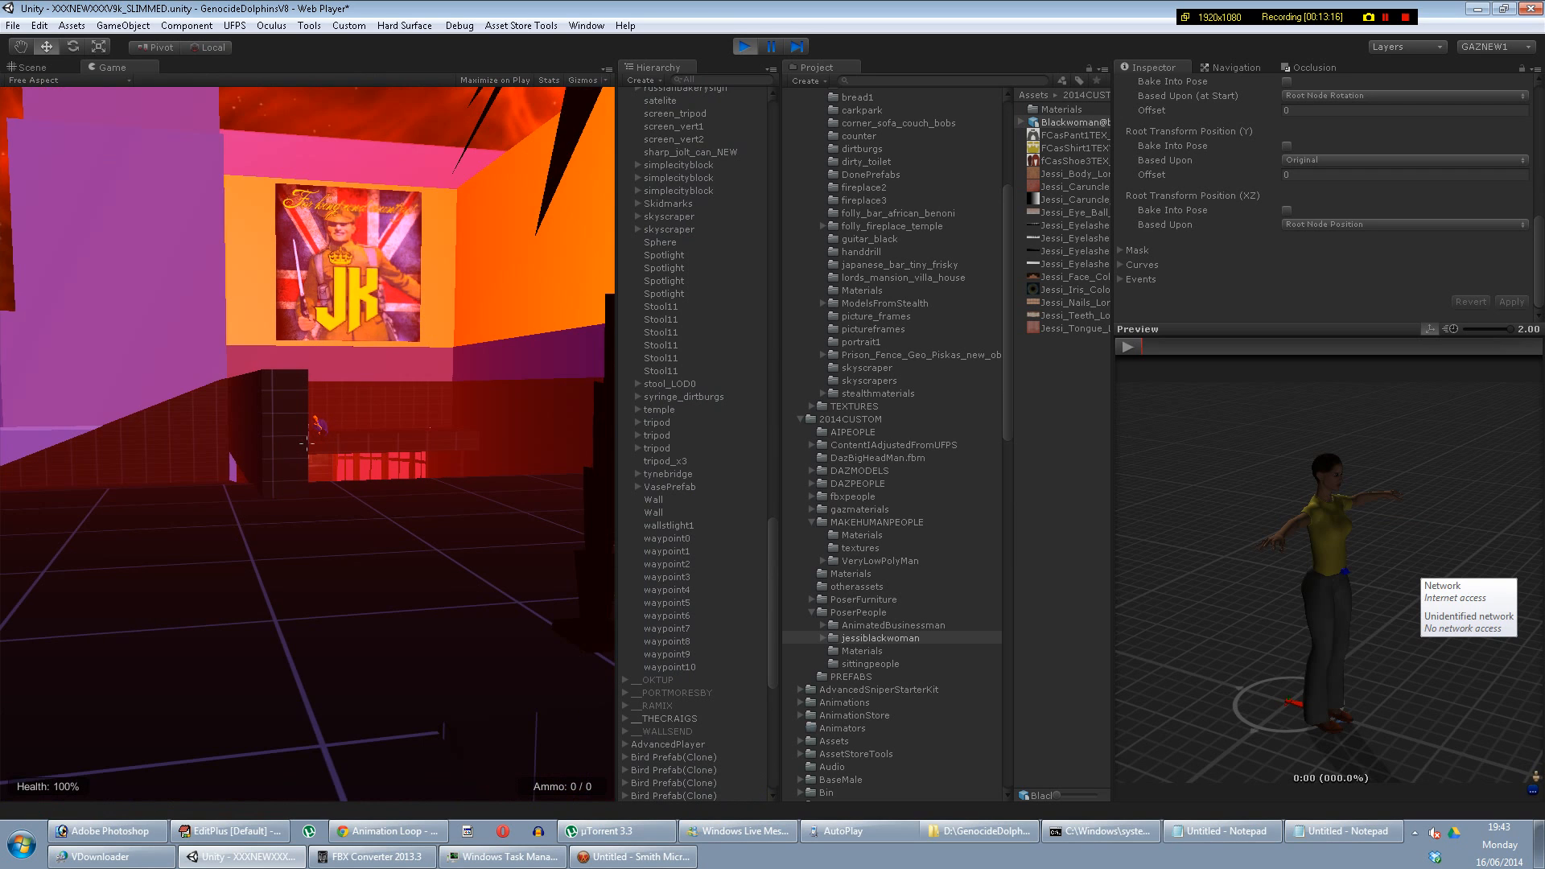
key("w")
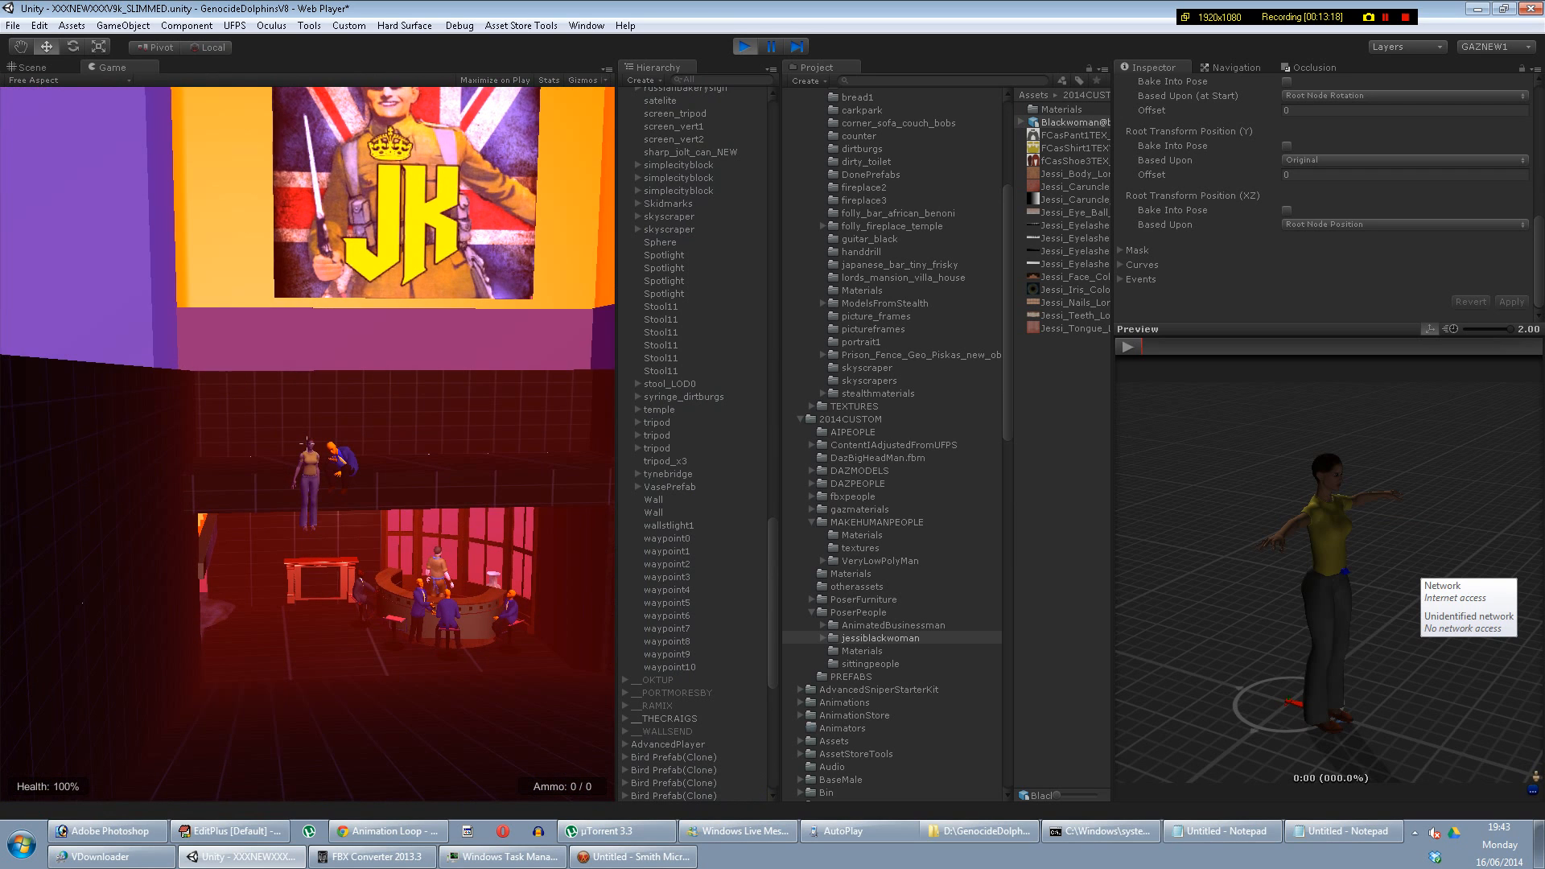
key("w")
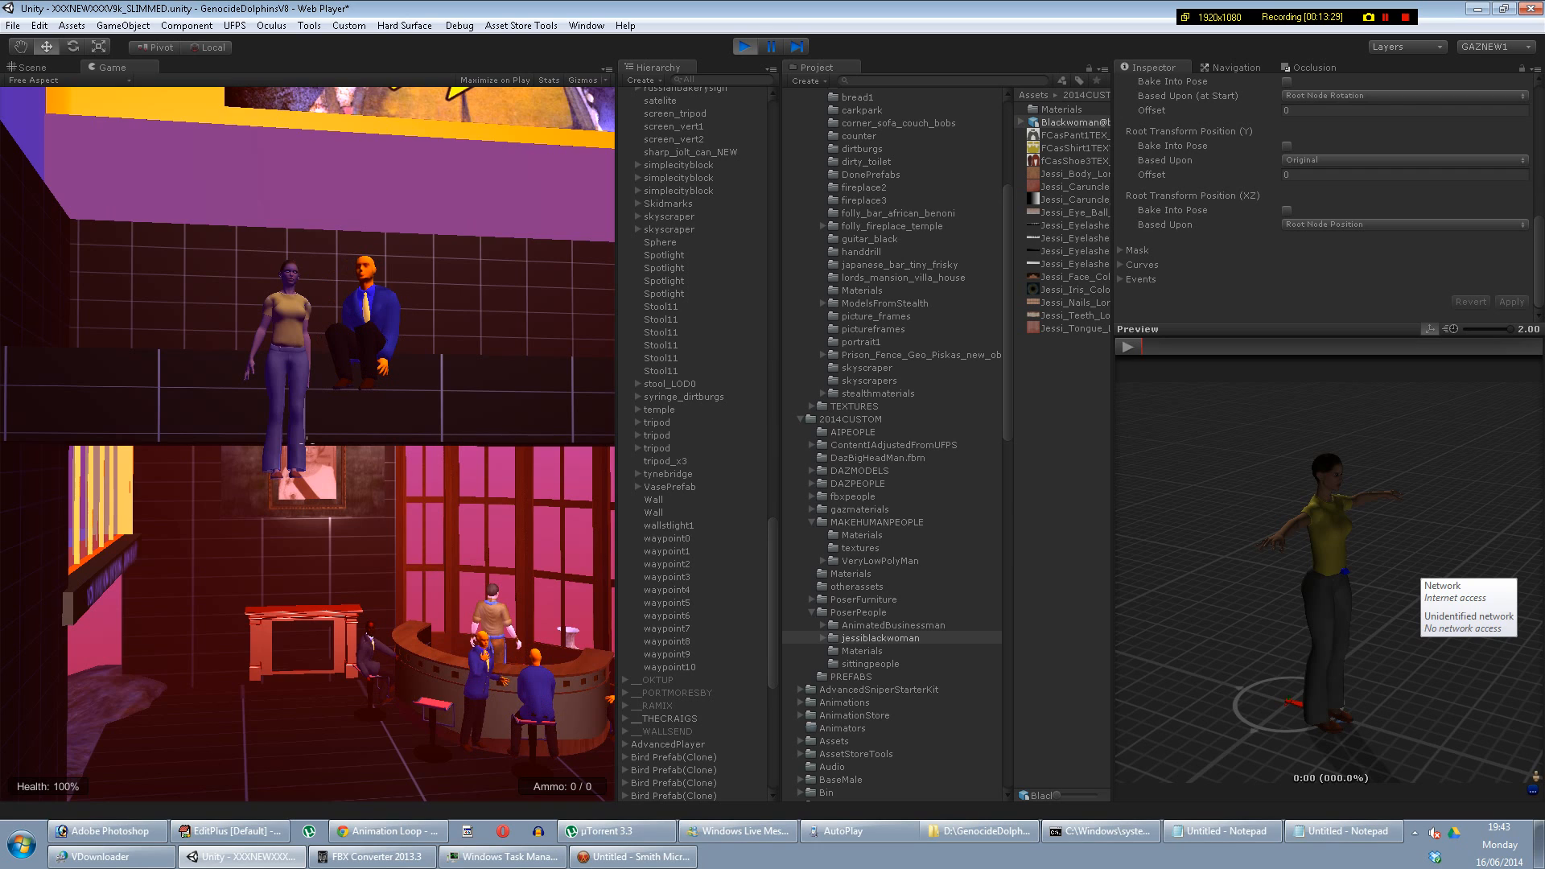
key("Escape")
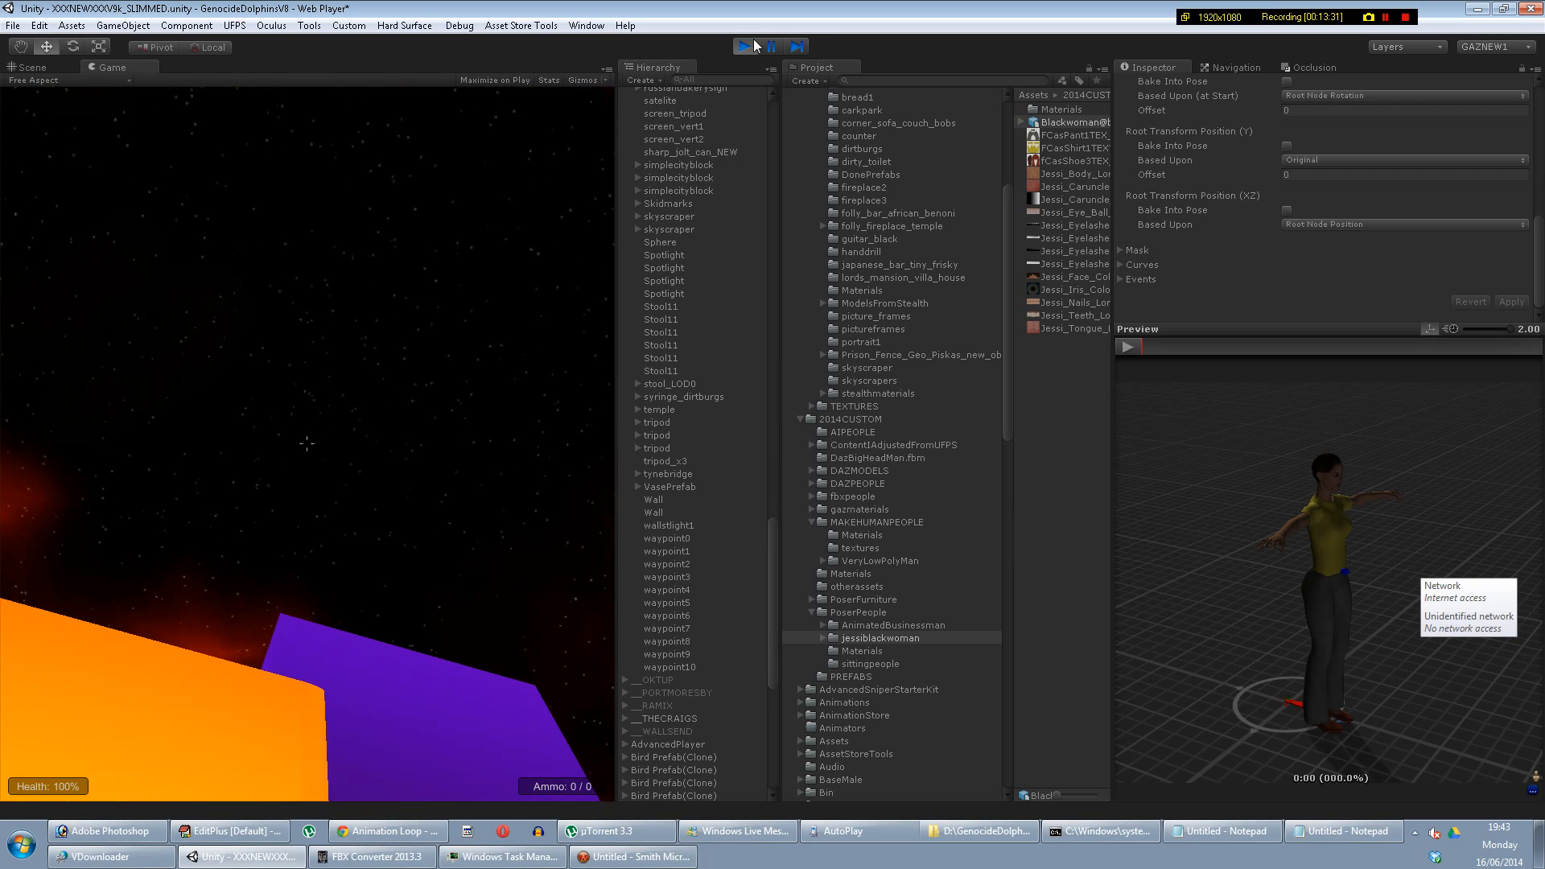
left_click(751, 44)
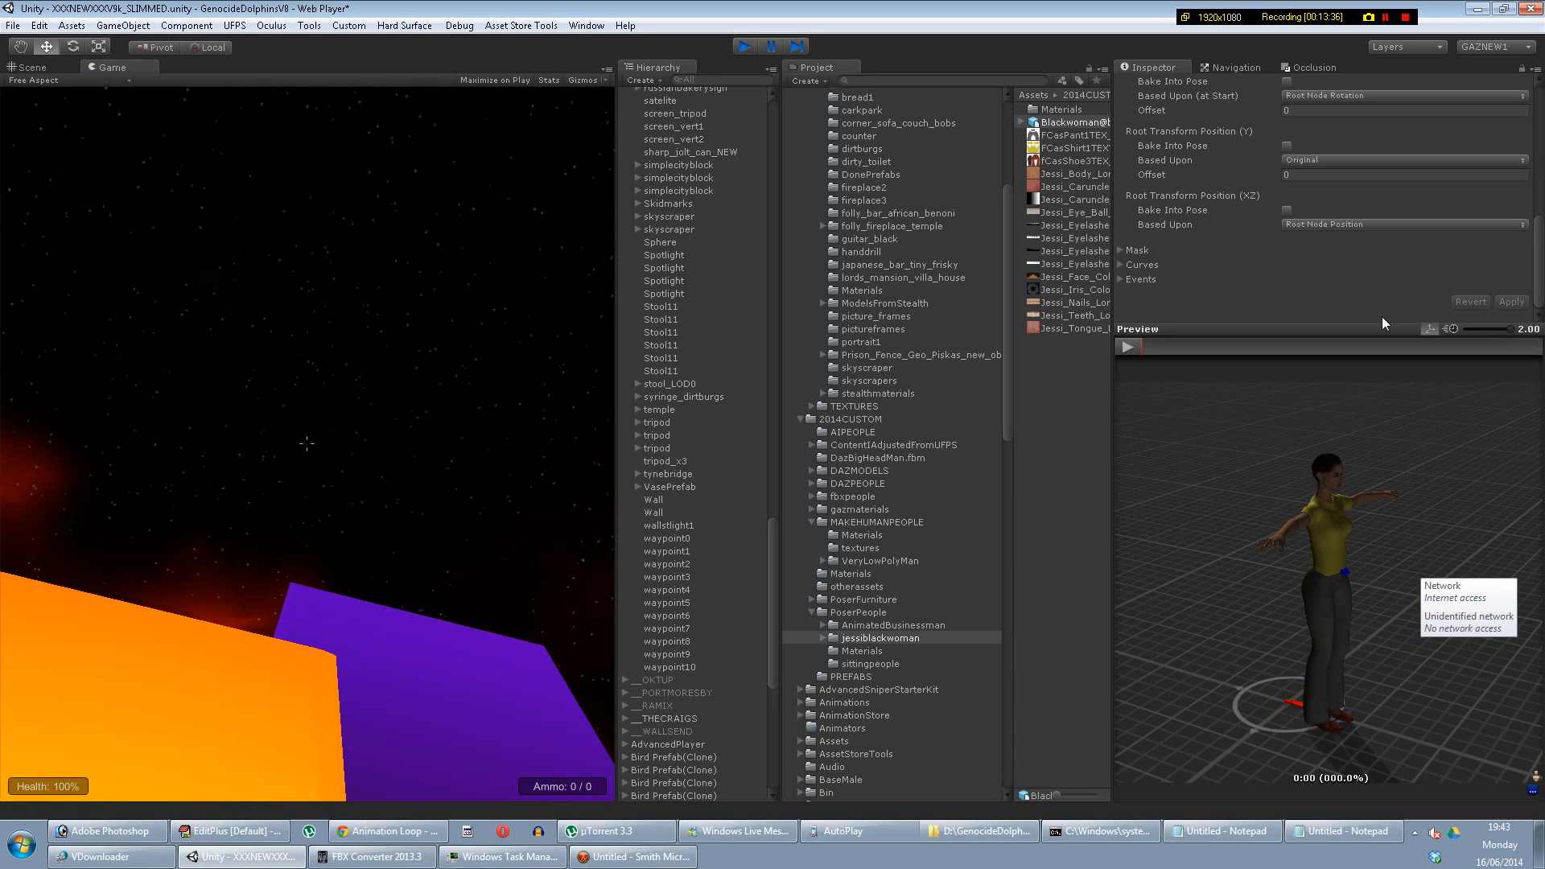
Step: Play the basketball clip in the import settings preview and pause it
left_click(1127, 347)
left_click(1127, 347)
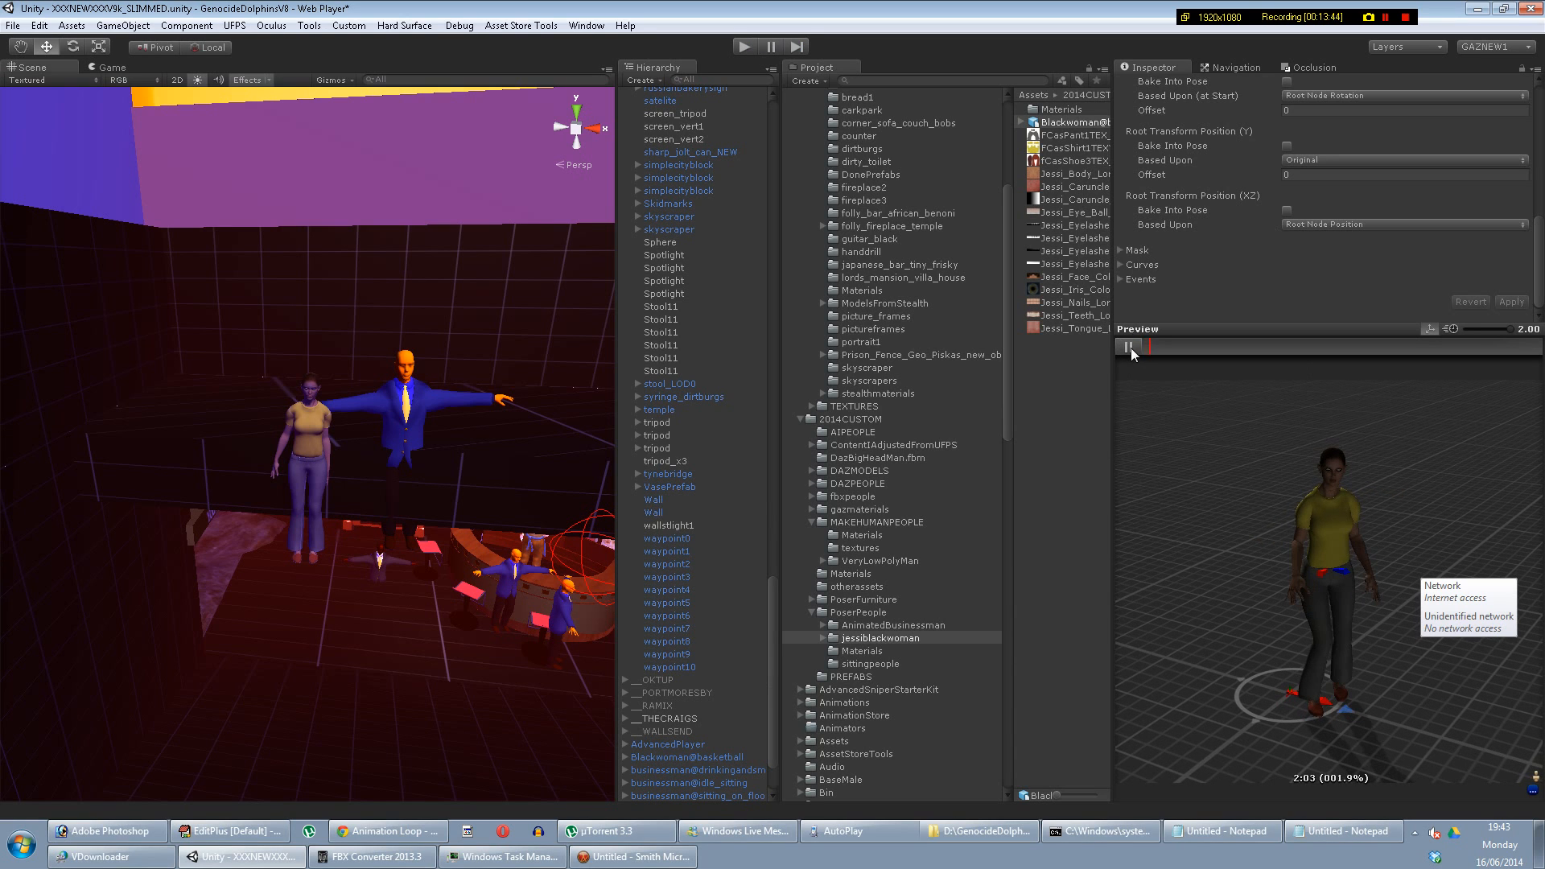
left_click(1131, 345)
Step: Disable Loop Time on the basketball clip and apply the changed import settings
scroll(1375, 264, "up", 5)
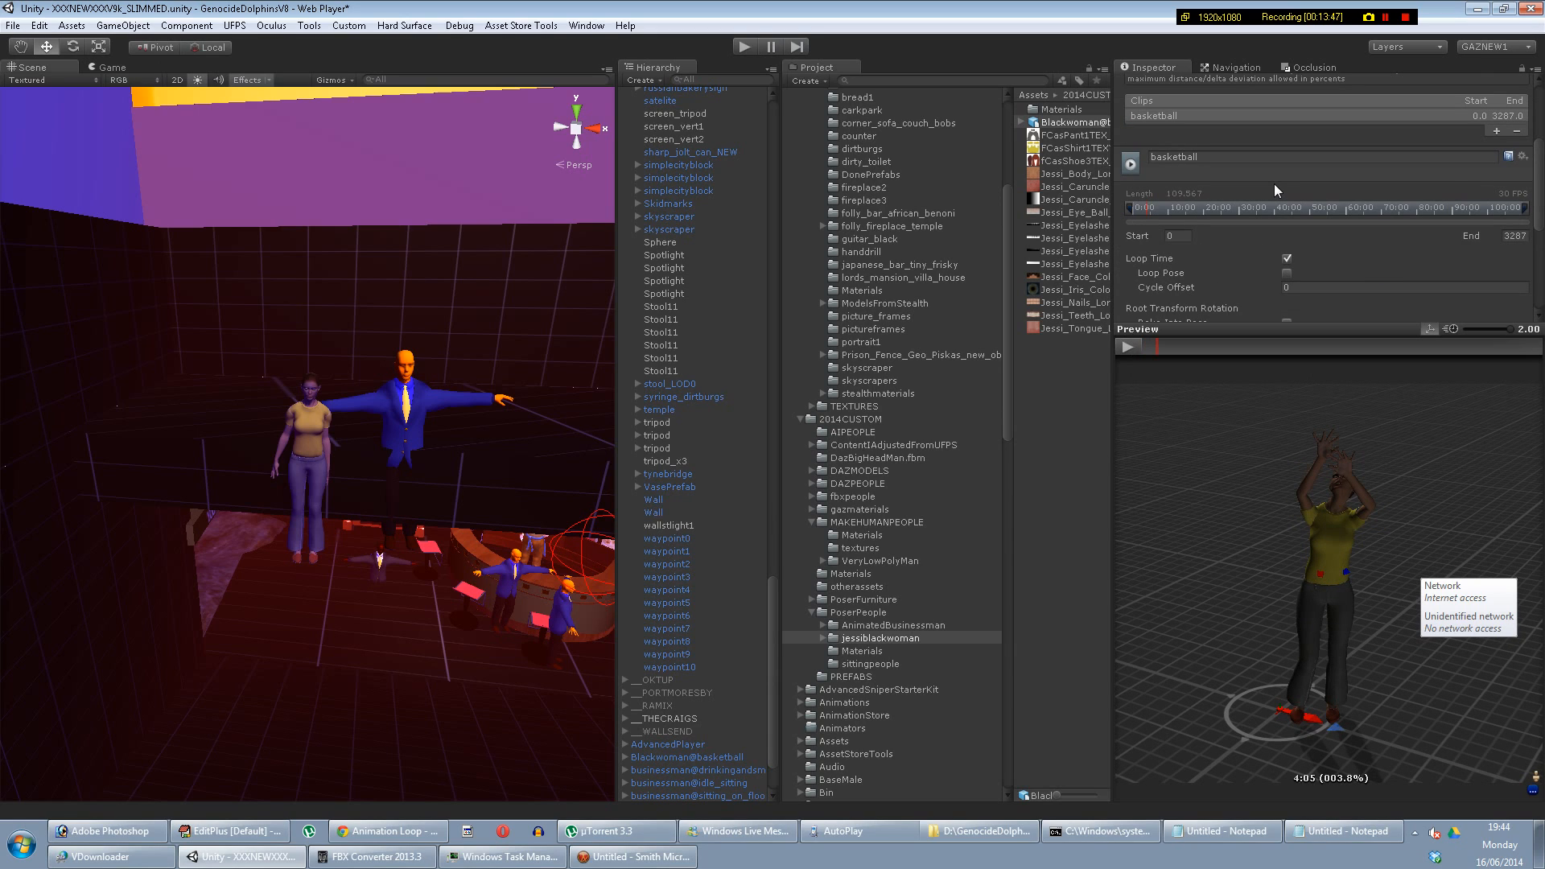
scroll(1288, 209, "down", 2)
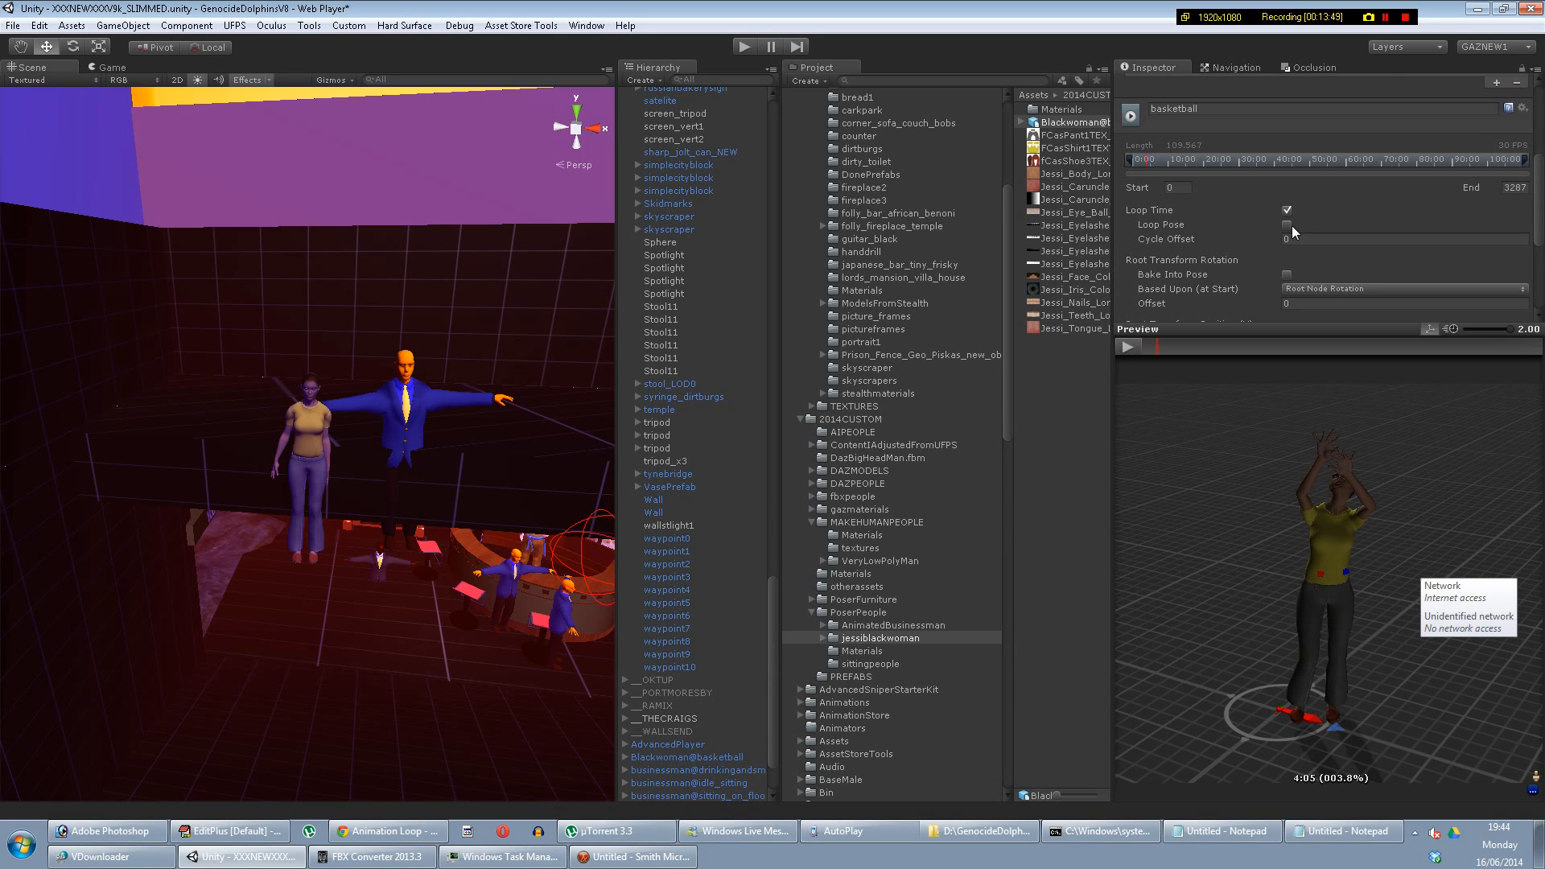
left_click(1290, 209)
left_click(1061, 123)
right_click(1060, 125)
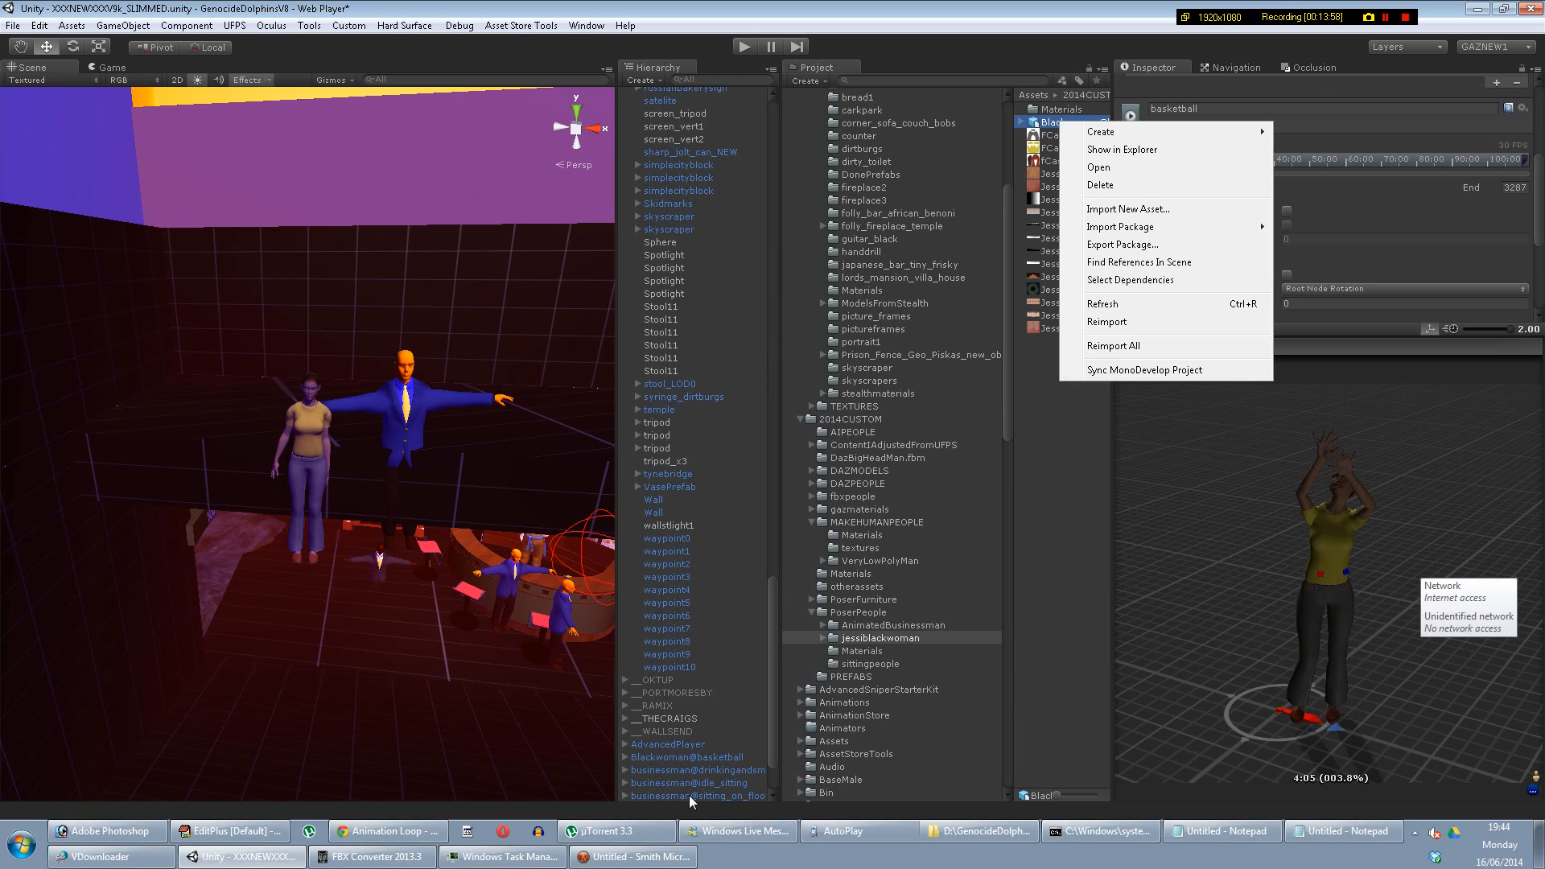
left_click(315, 448)
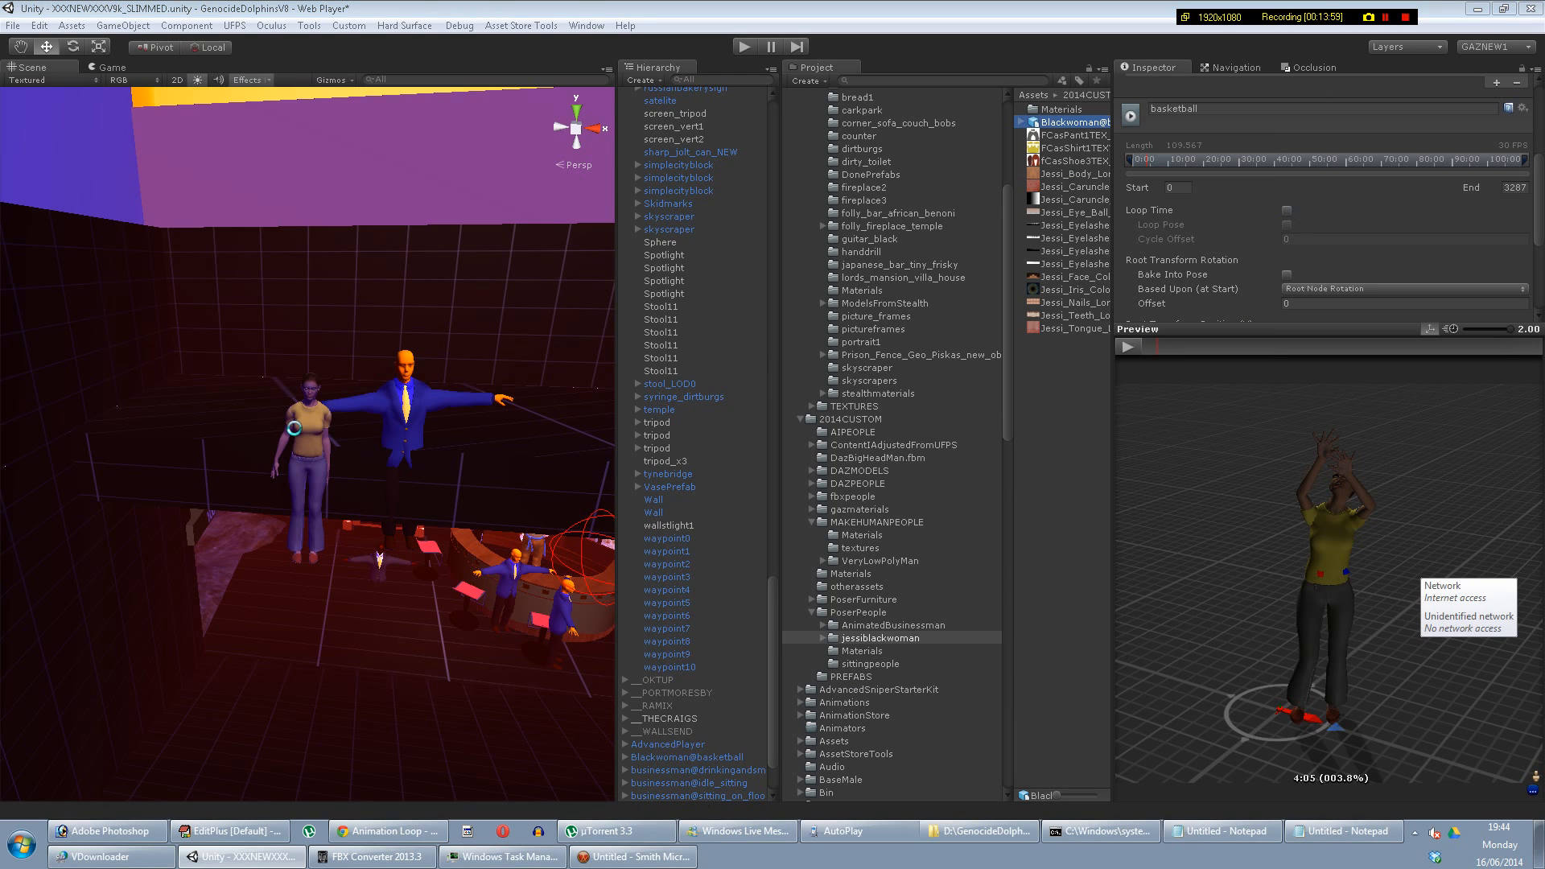
left_click(874, 445)
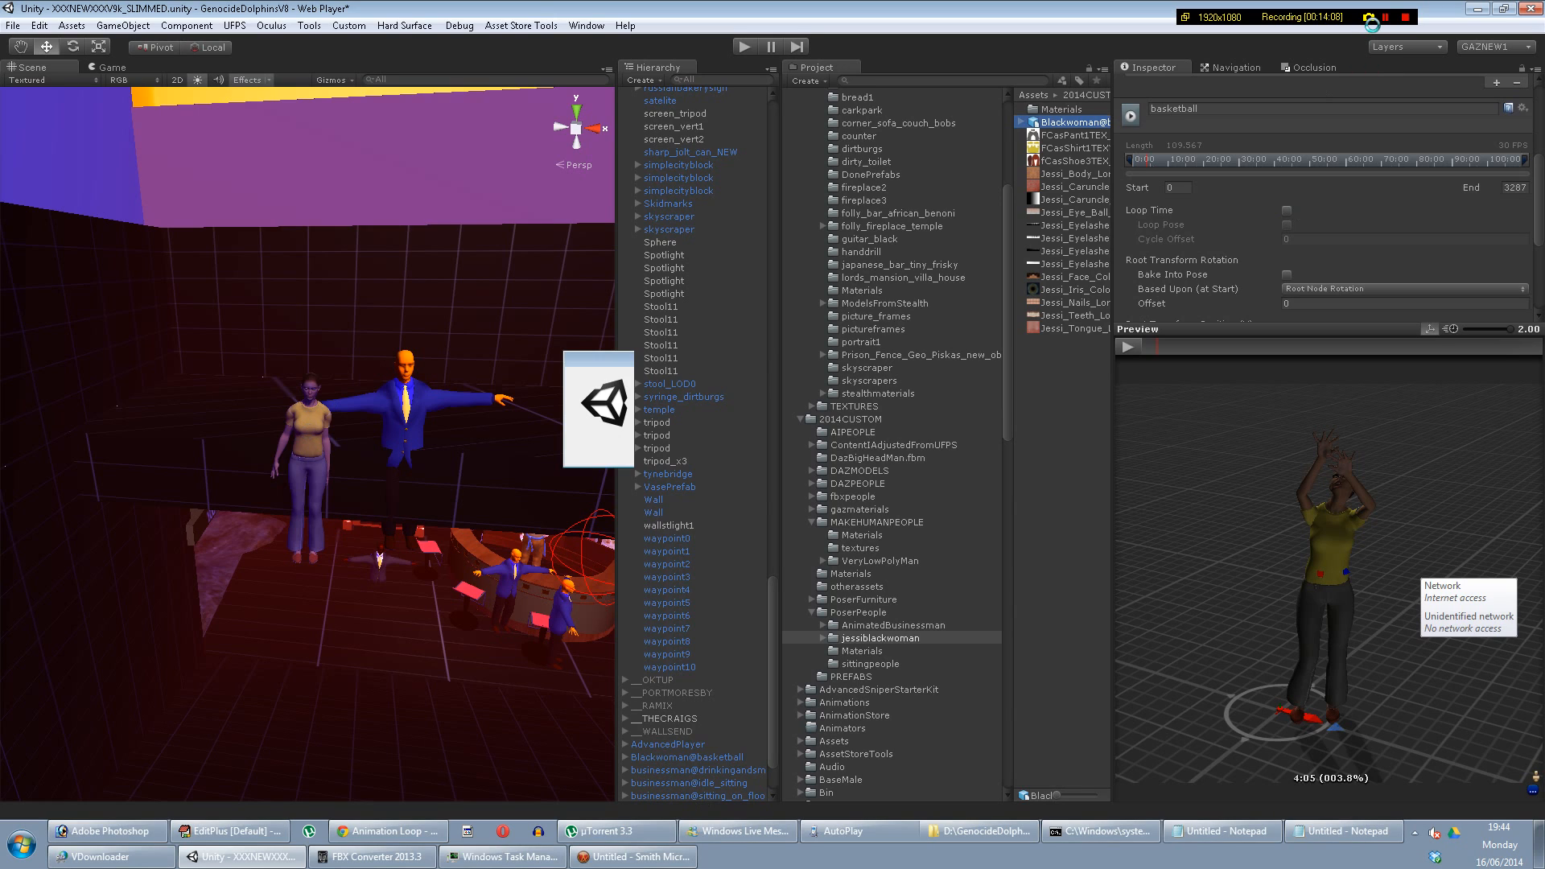
Step: Select the prefab of the scene's Blackwoman@basketball model, set its rig Animation Type to Legacy and apply the change
left_click(308, 432)
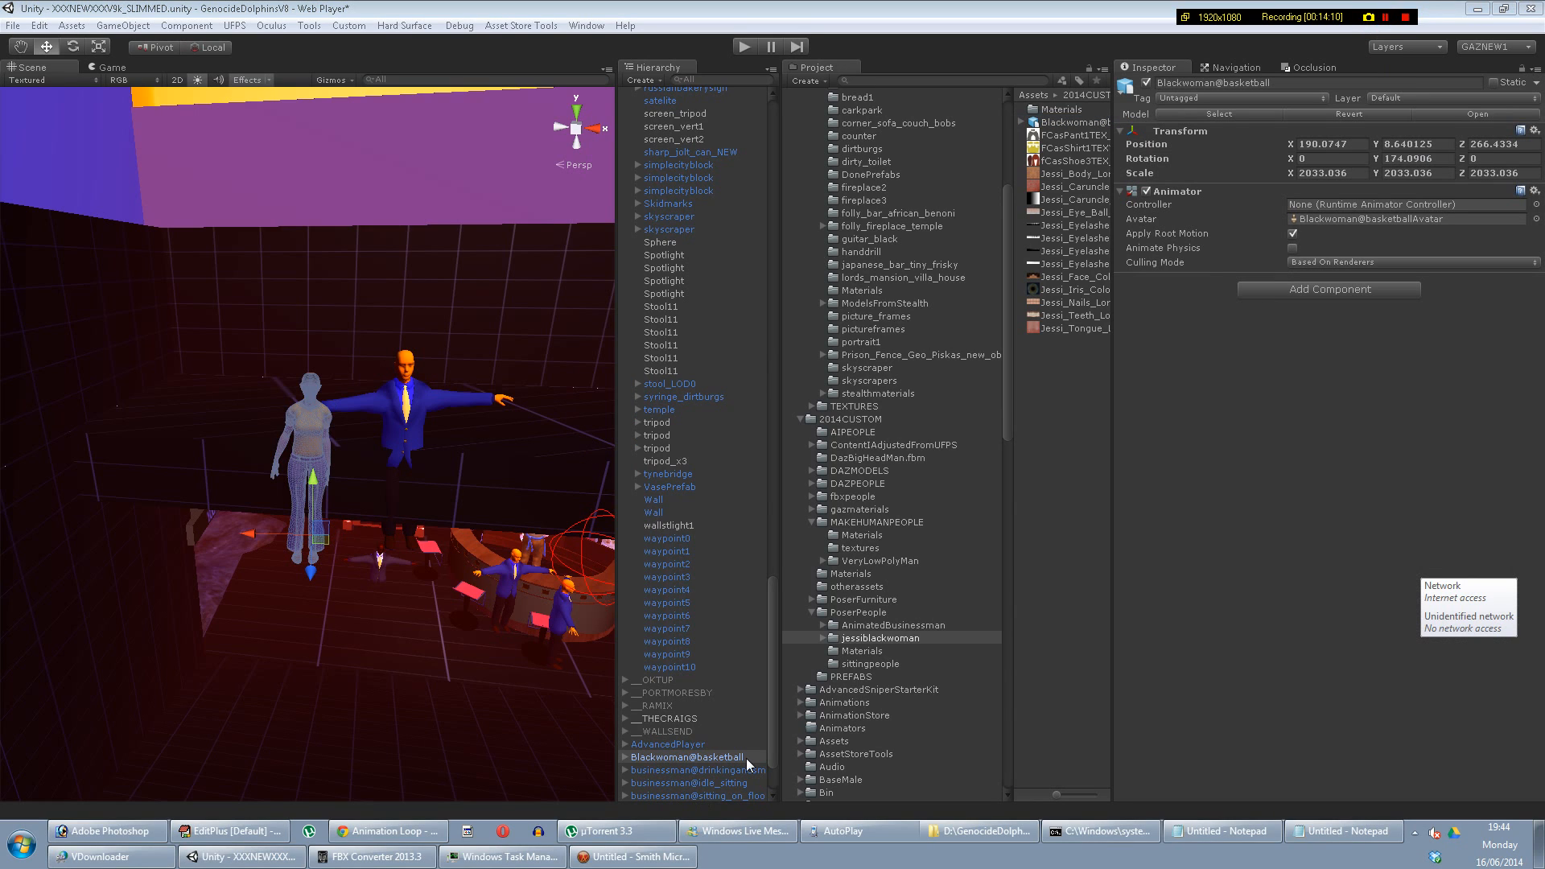
right_click(703, 755)
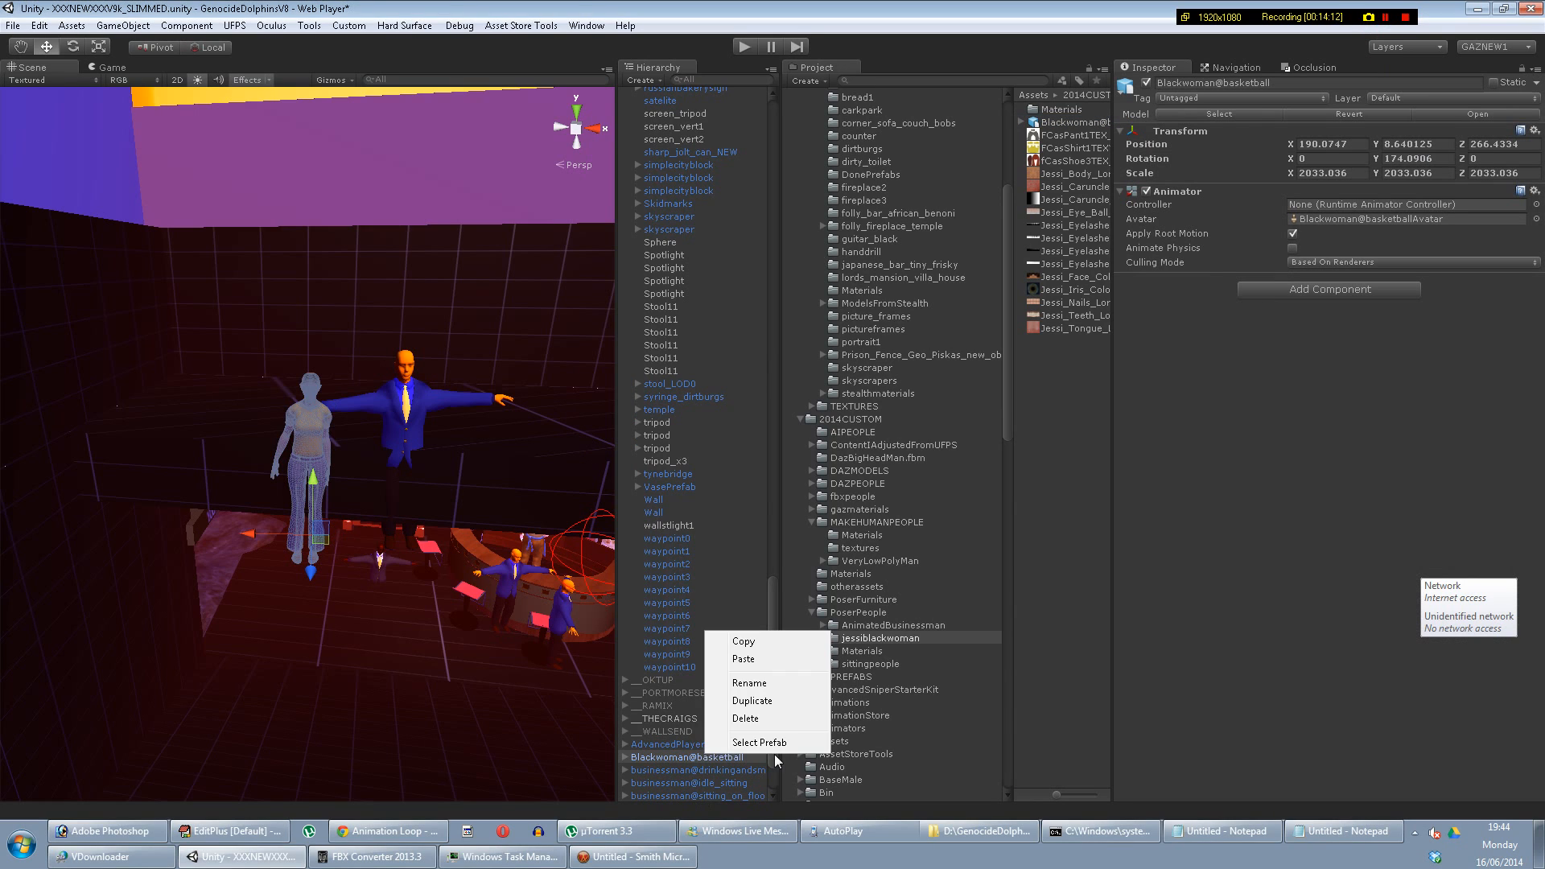
left_click(775, 747)
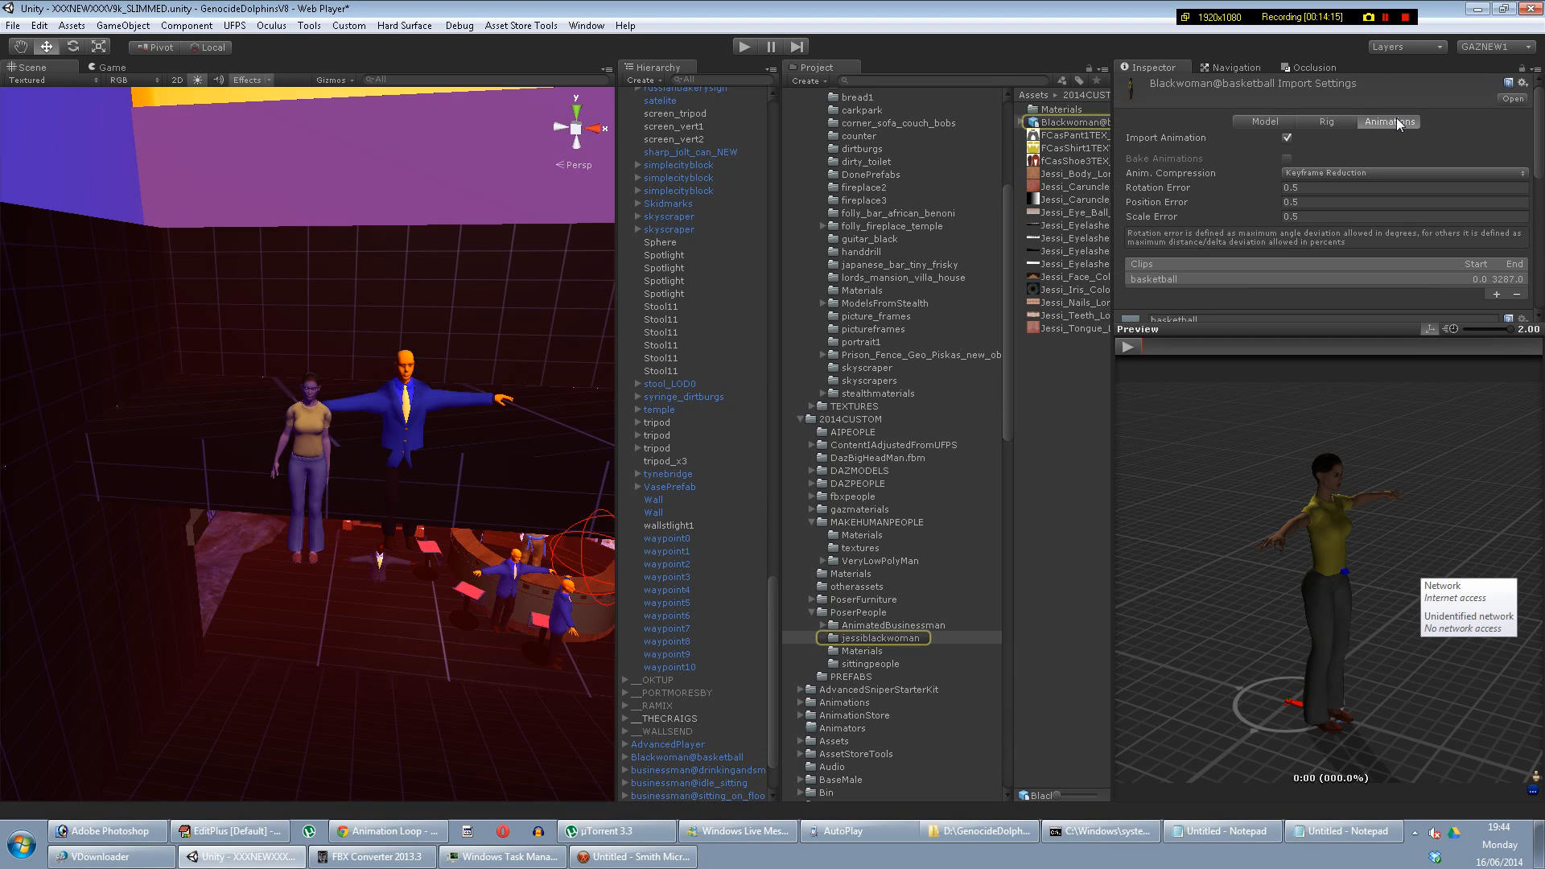
left_click(1329, 126)
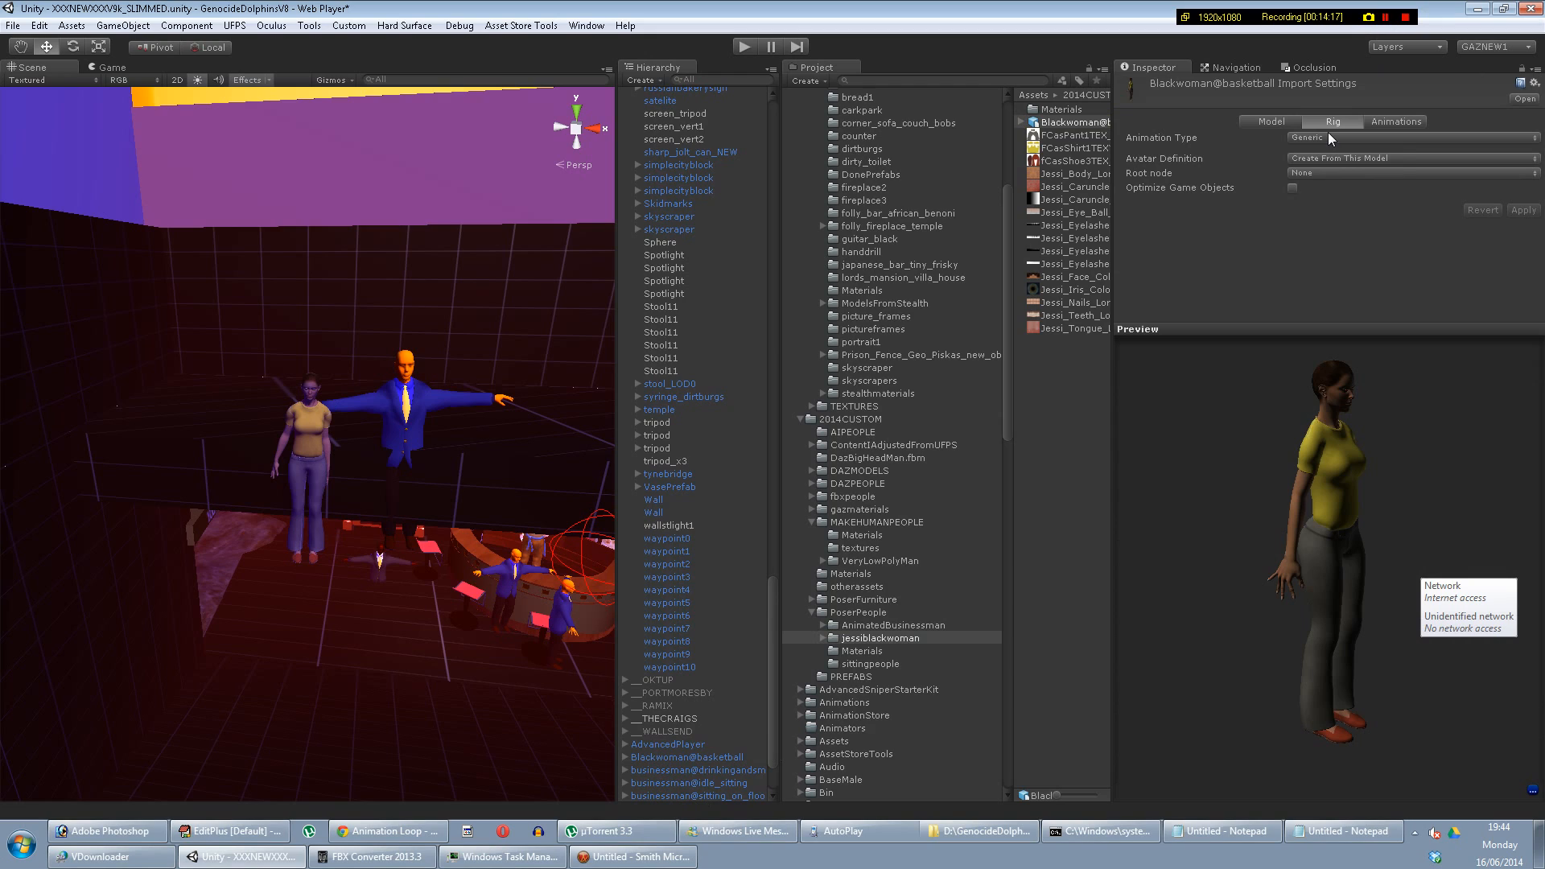
left_click(1328, 135)
left_click(1321, 170)
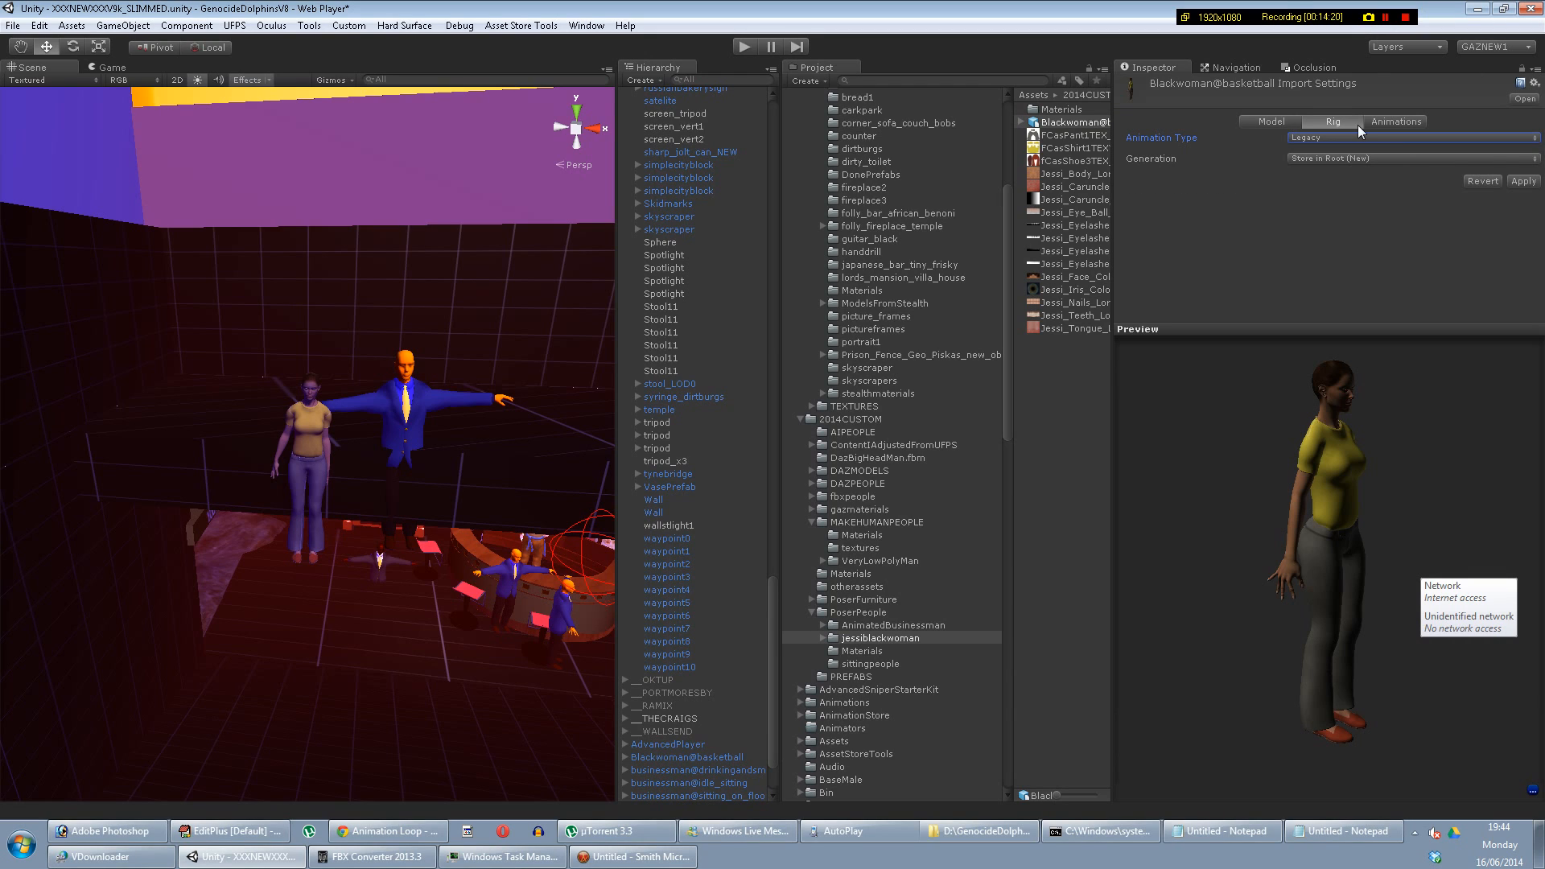
left_click(1523, 181)
Step: Set the basketball clip's Wrap Mode to Ping Pong in the animation import settings and apply it
left_click(1389, 121)
scroll(1355, 226, "down", 1)
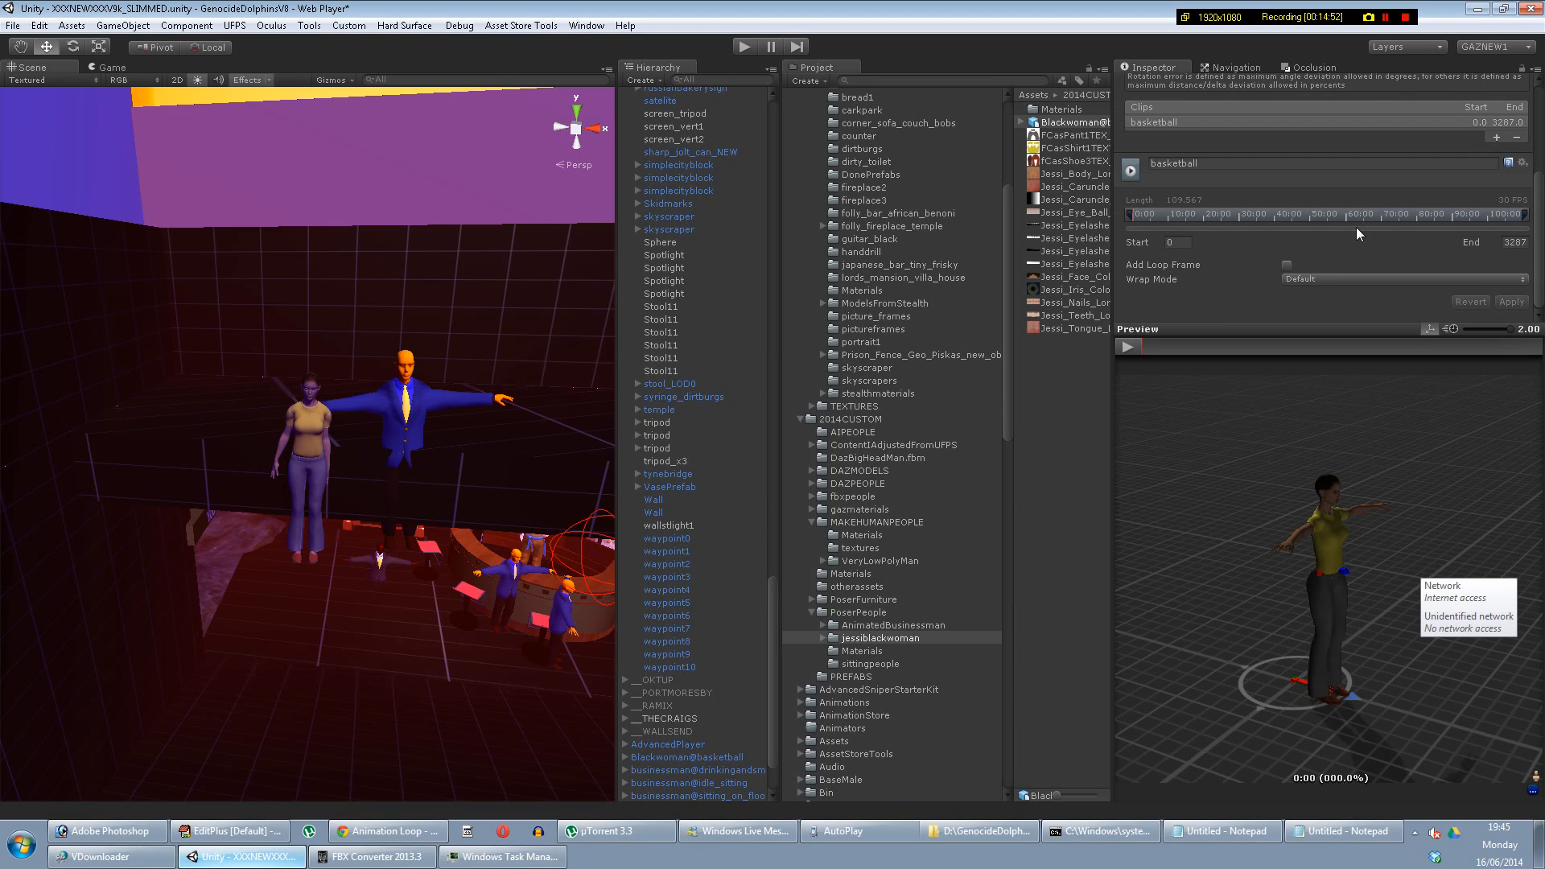
left_click(1337, 279)
left_click(1311, 349)
left_click(1510, 303)
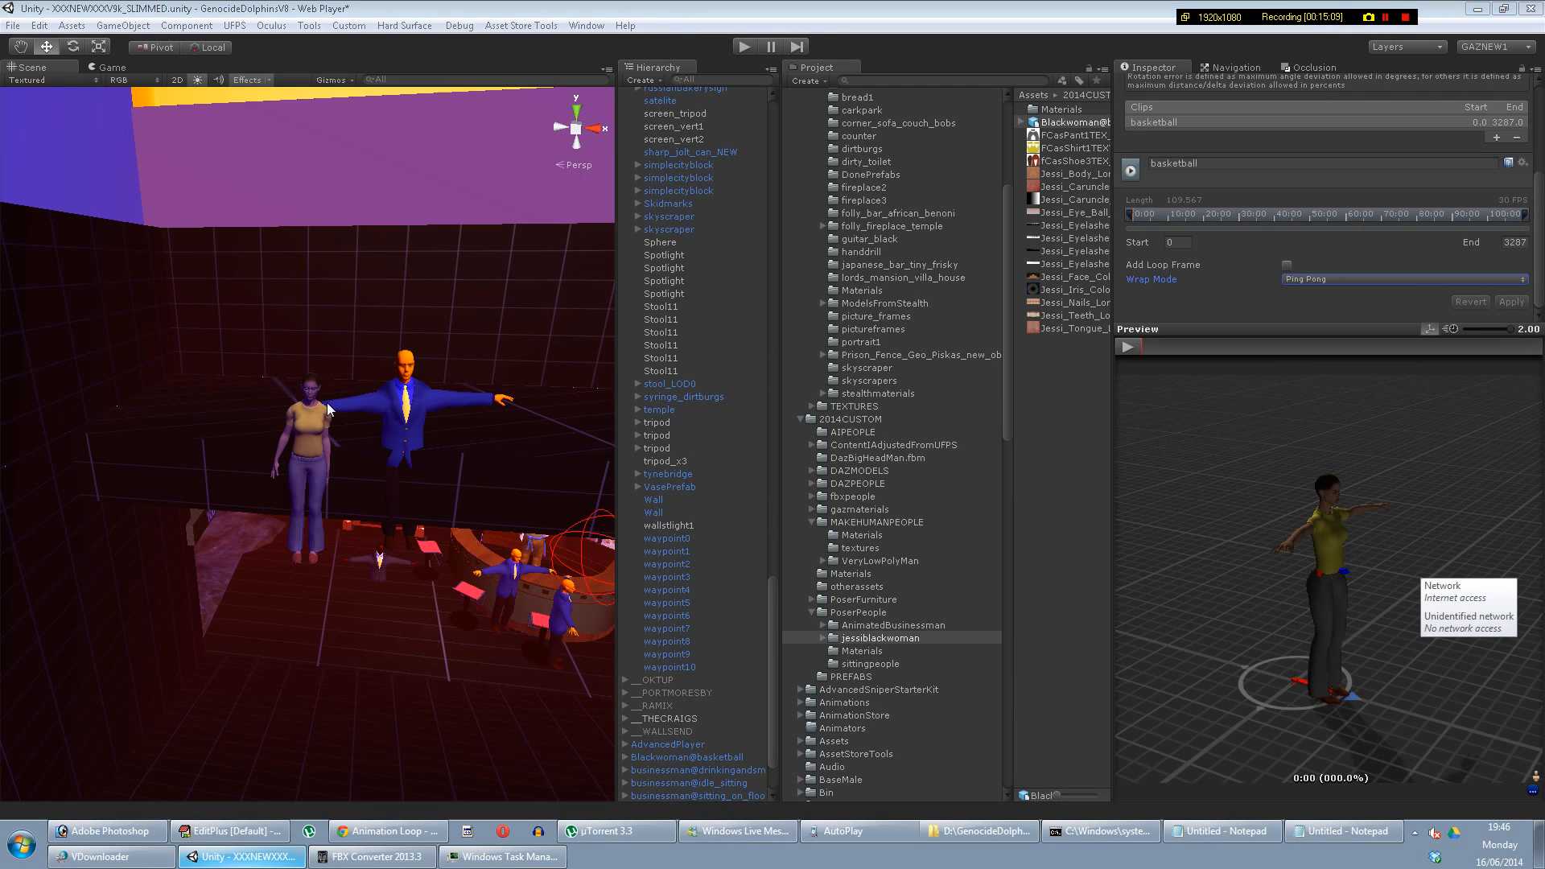
Step: Dock the Game view beside the Scene view and narrow it to a slim strip so both are visible
left_click(105, 68)
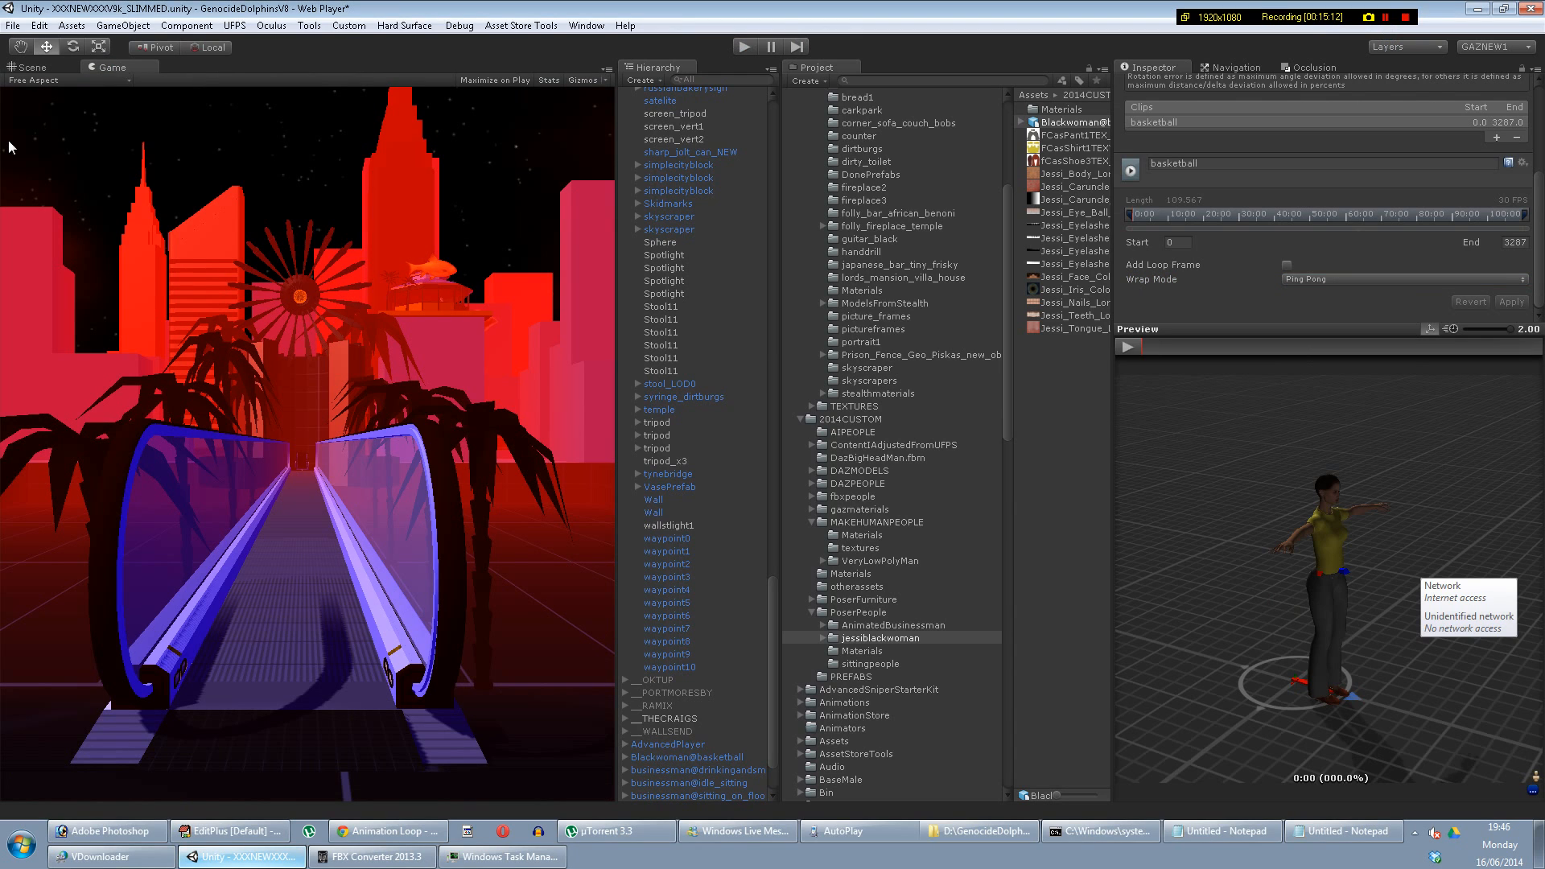
left_click_drag(9, 148, 288, 137)
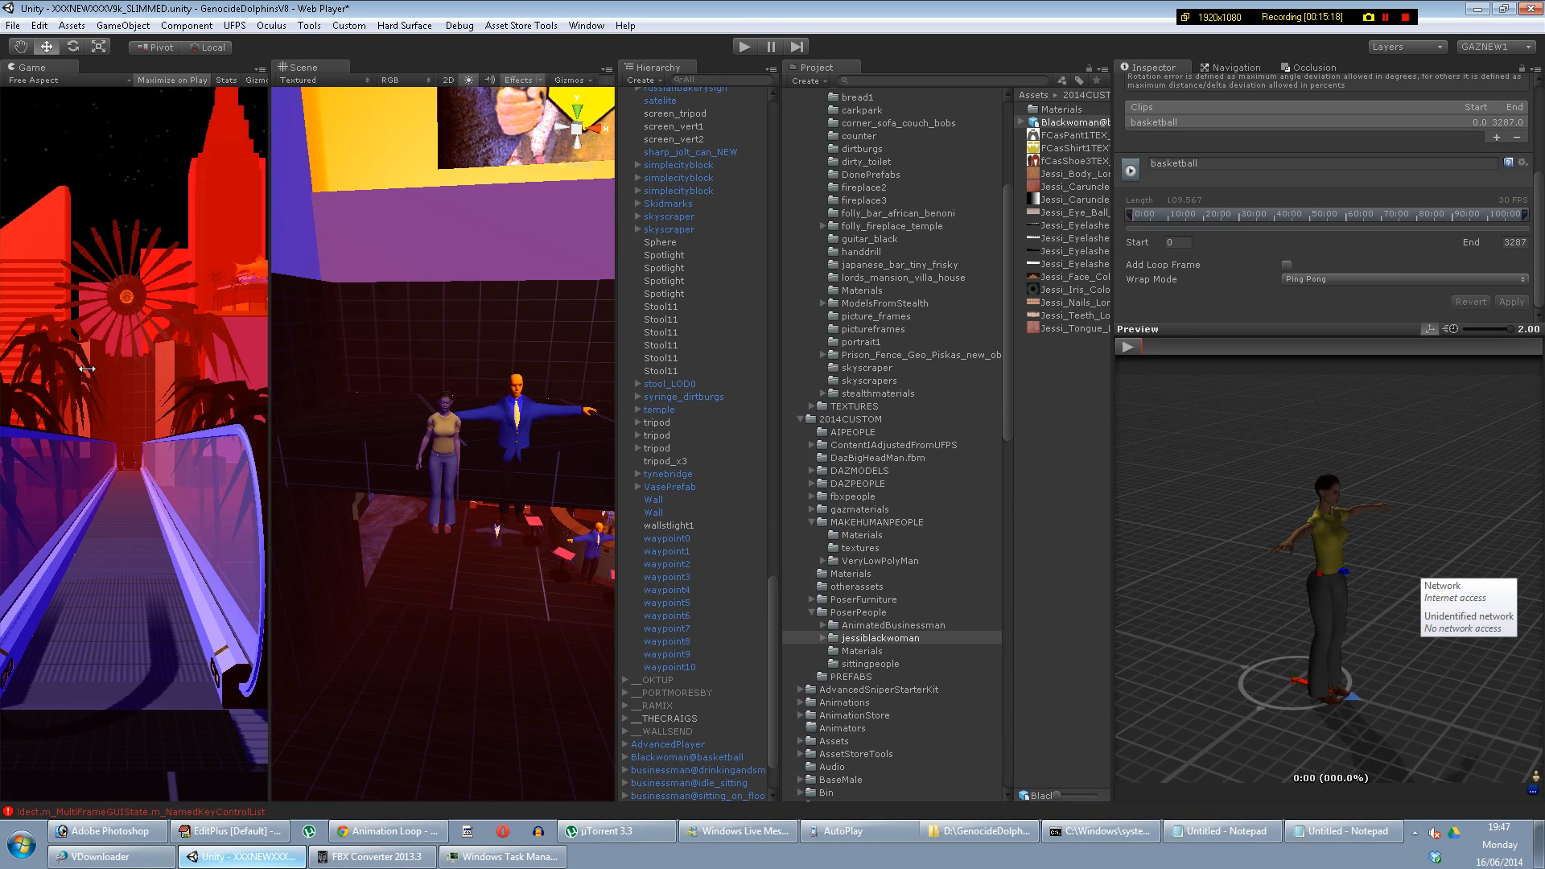
left_click_drag(289, 383, 82, 383)
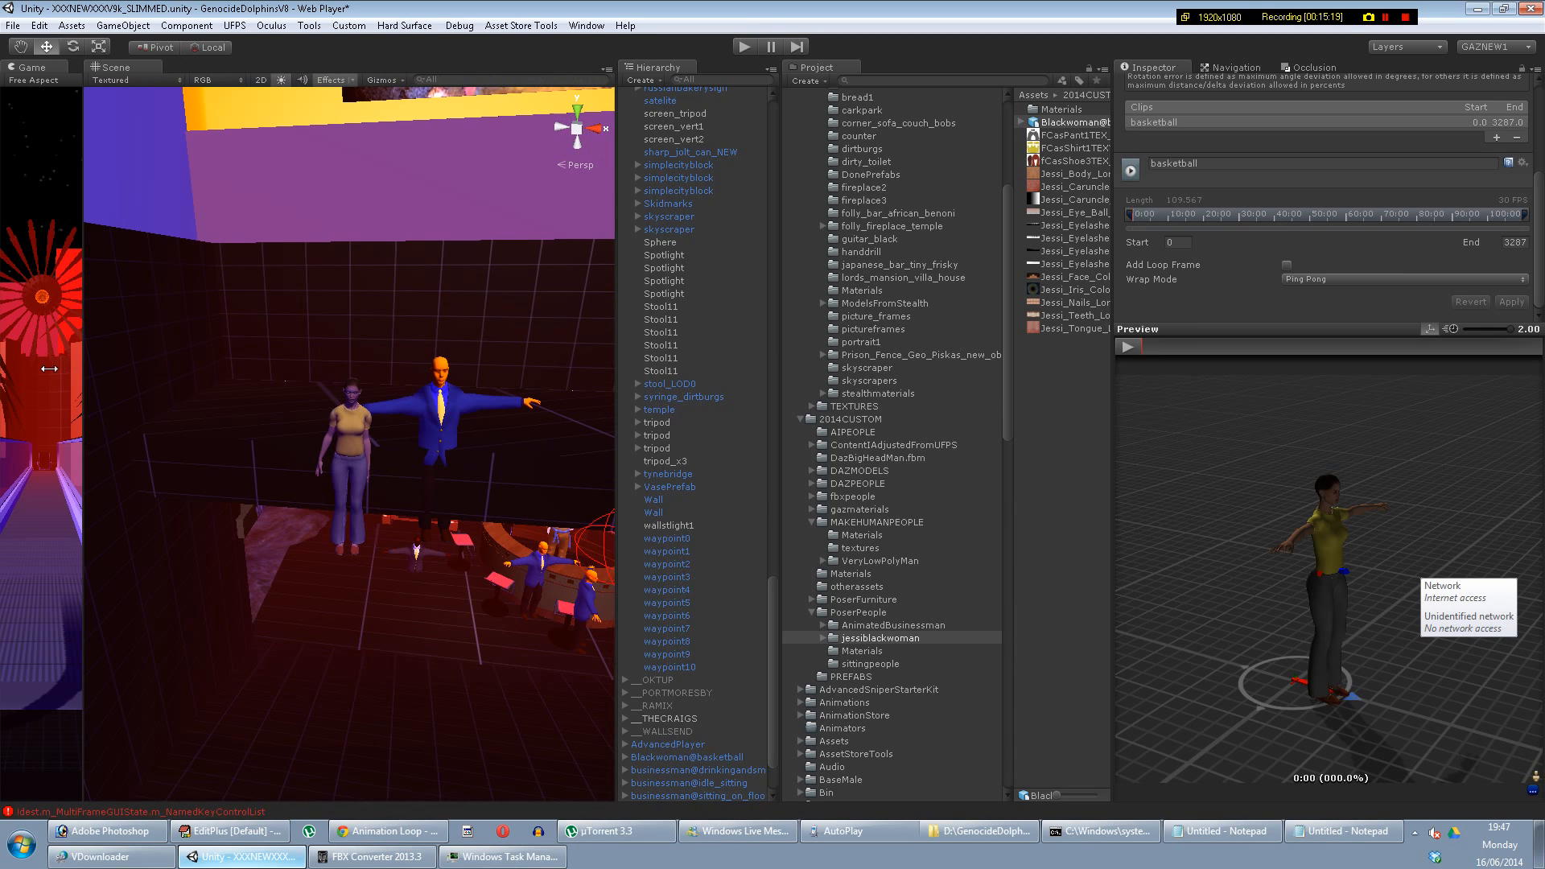
Step: Run the scene in play mode to check the Game view, and stop it
left_click(1505, 10)
left_click(1508, 16)
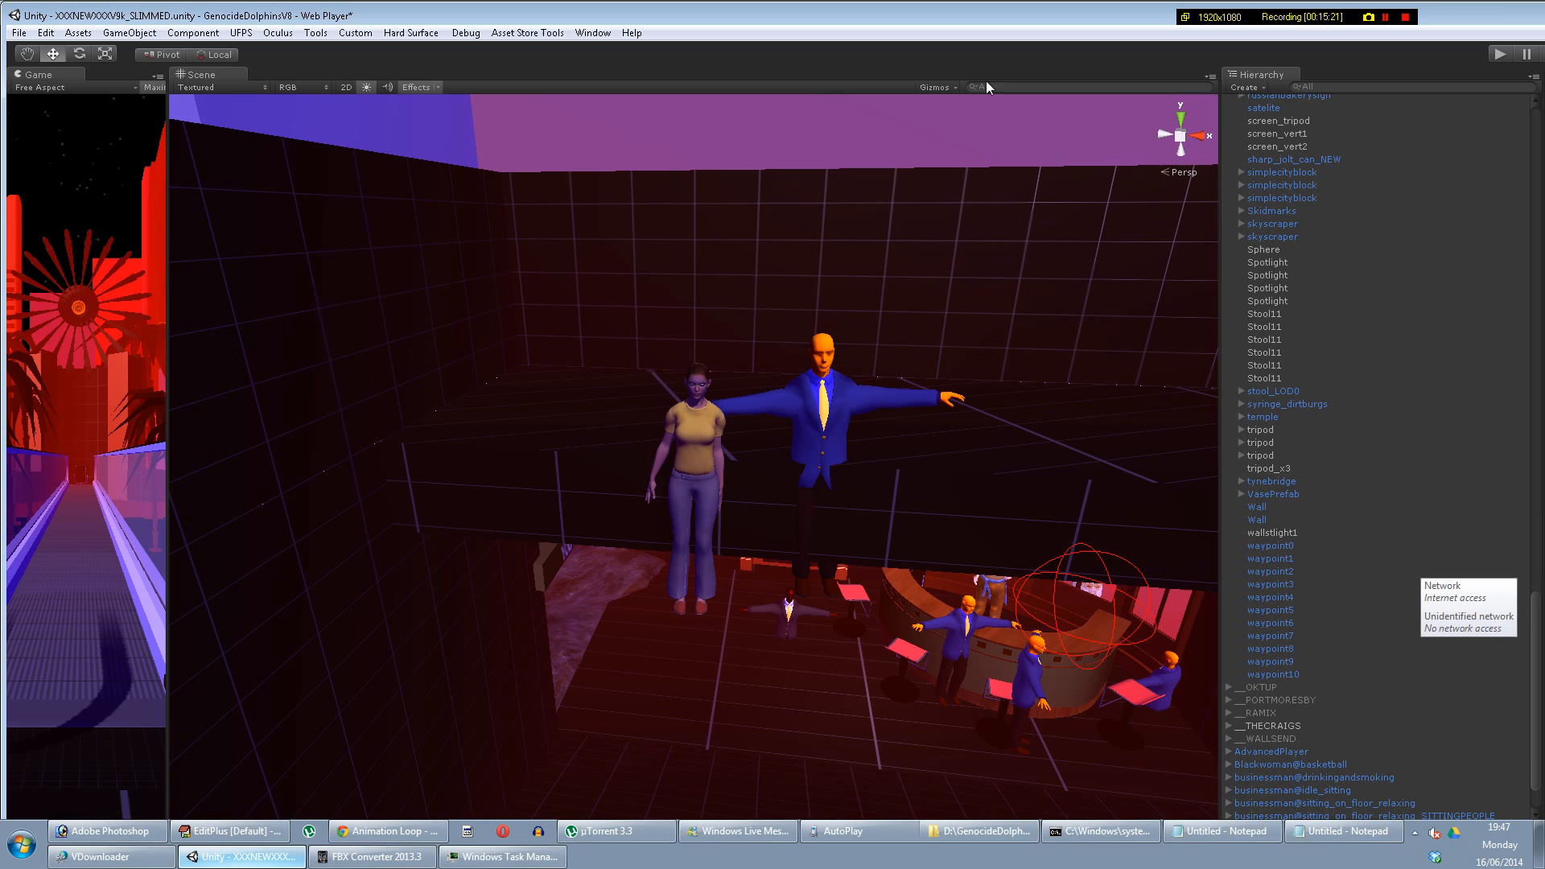
left_click(1498, 54)
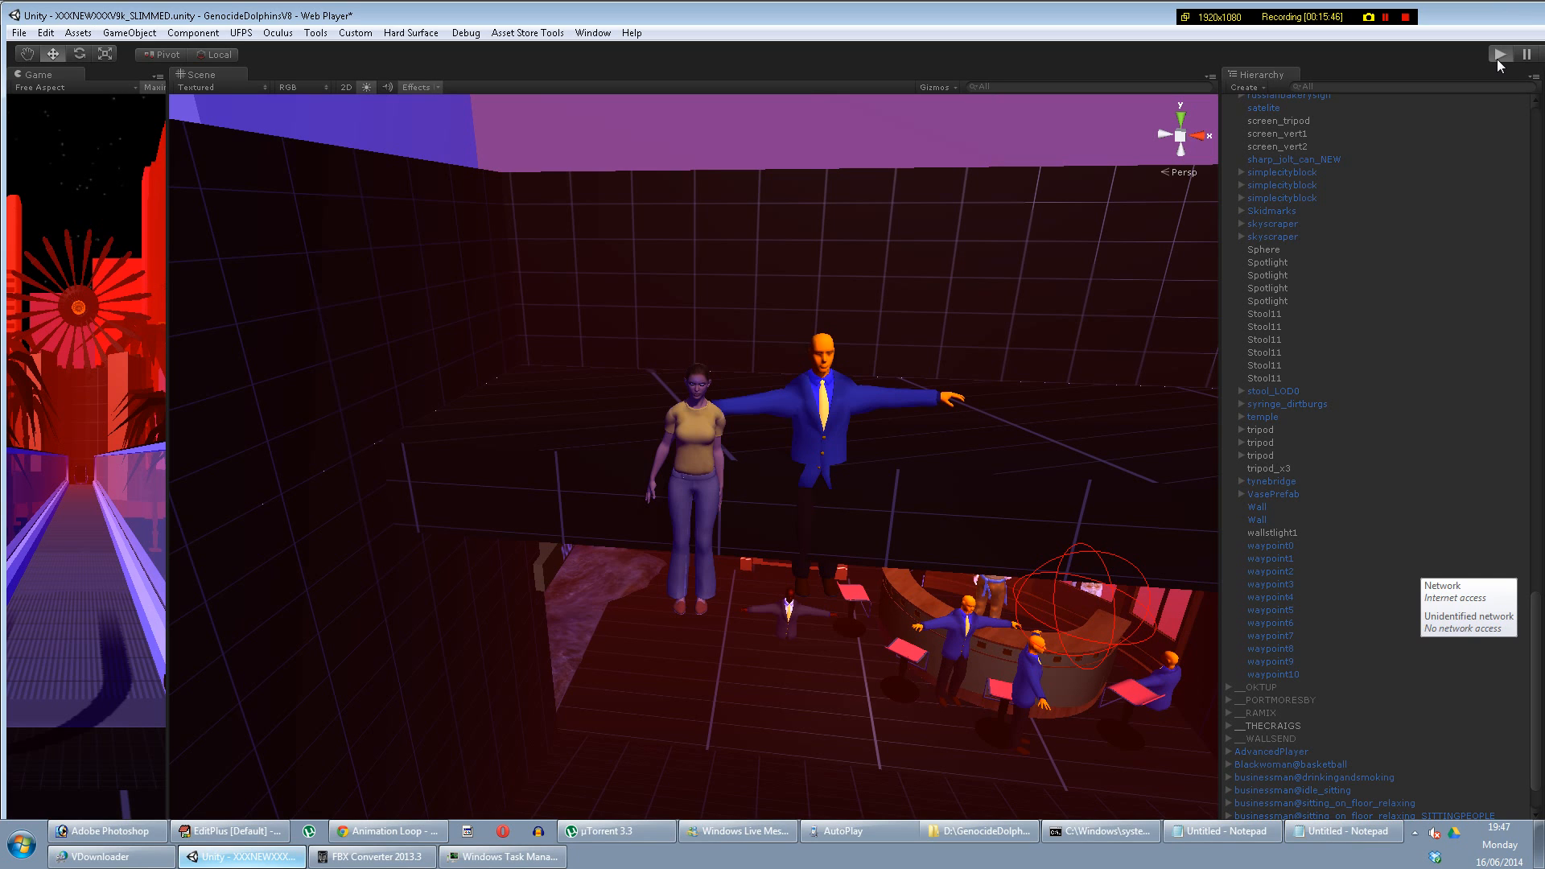
left_click(1500, 54)
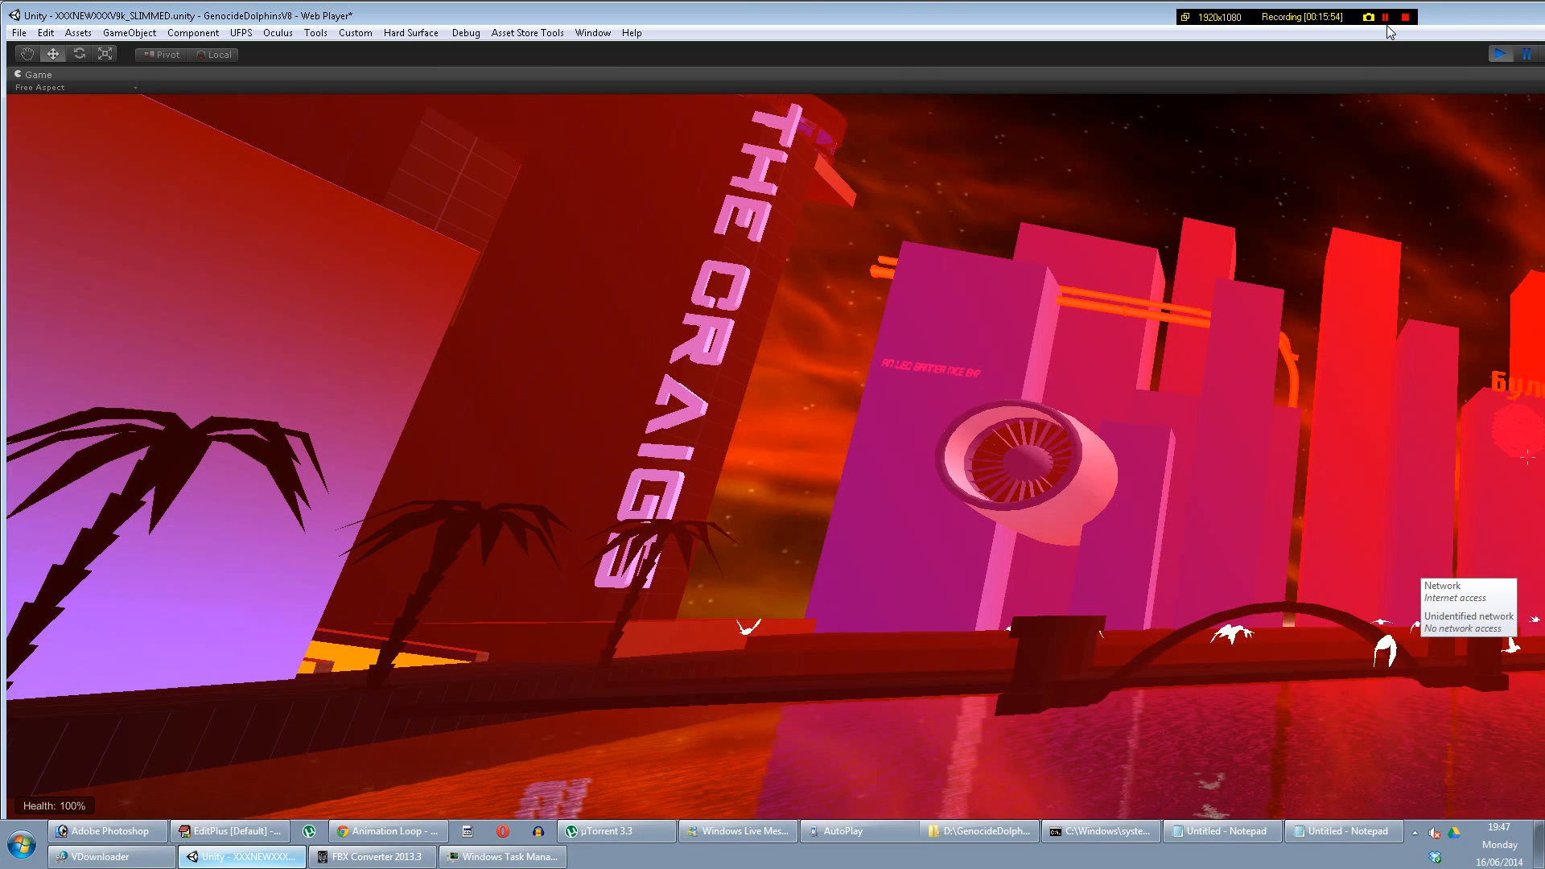
key("ctrl+p")
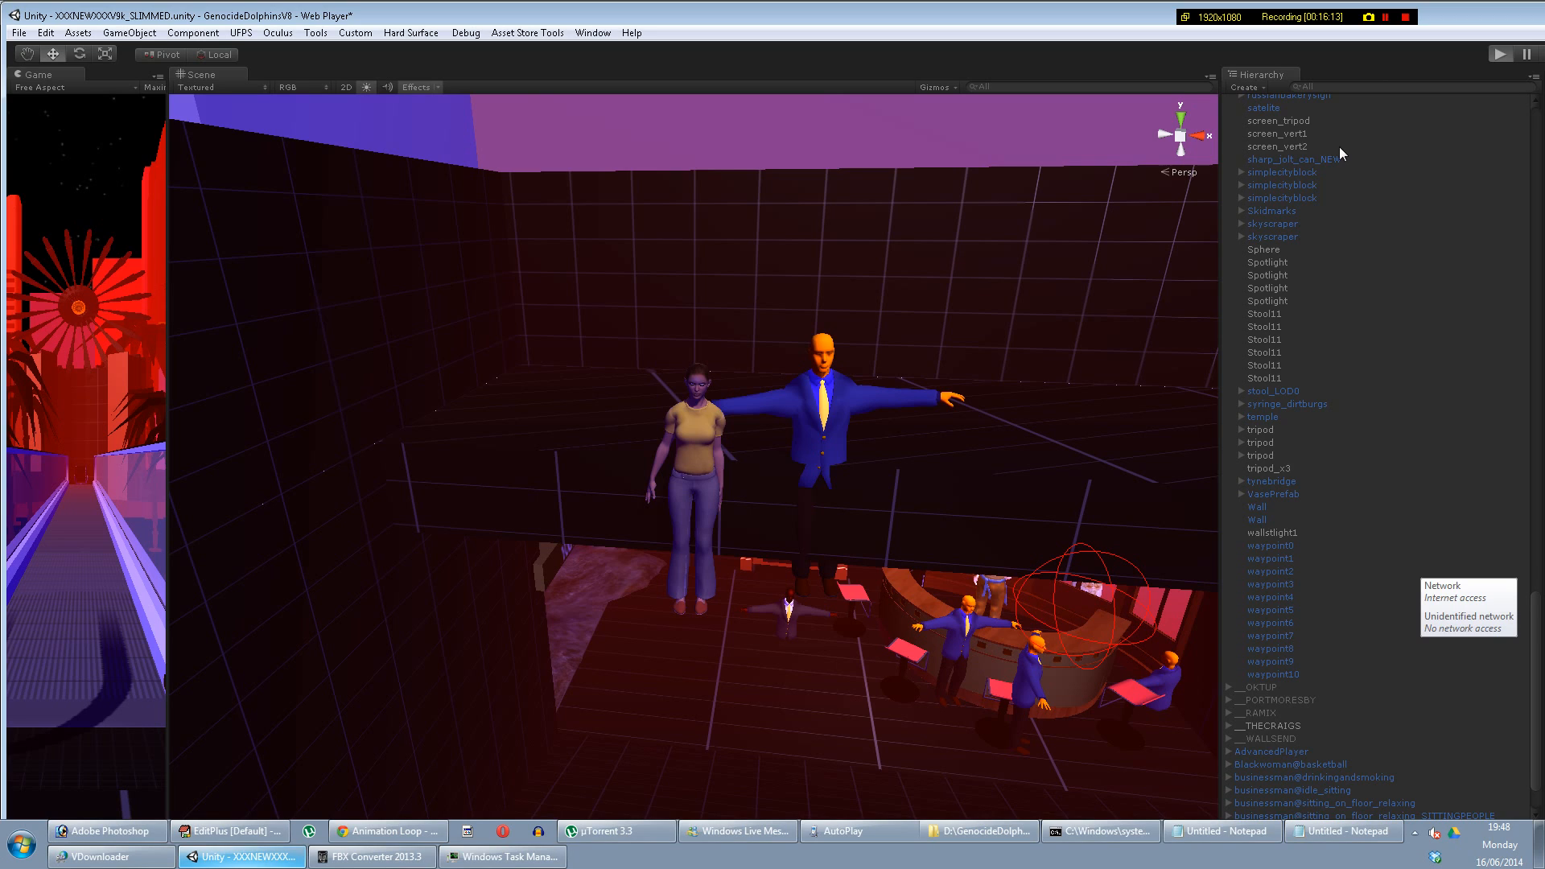
Step: Run the scene without maximizing the Game view and move the Blackwoman@basketball figure up onto the balcony, away from the seated businessman
key("ctrl+p")
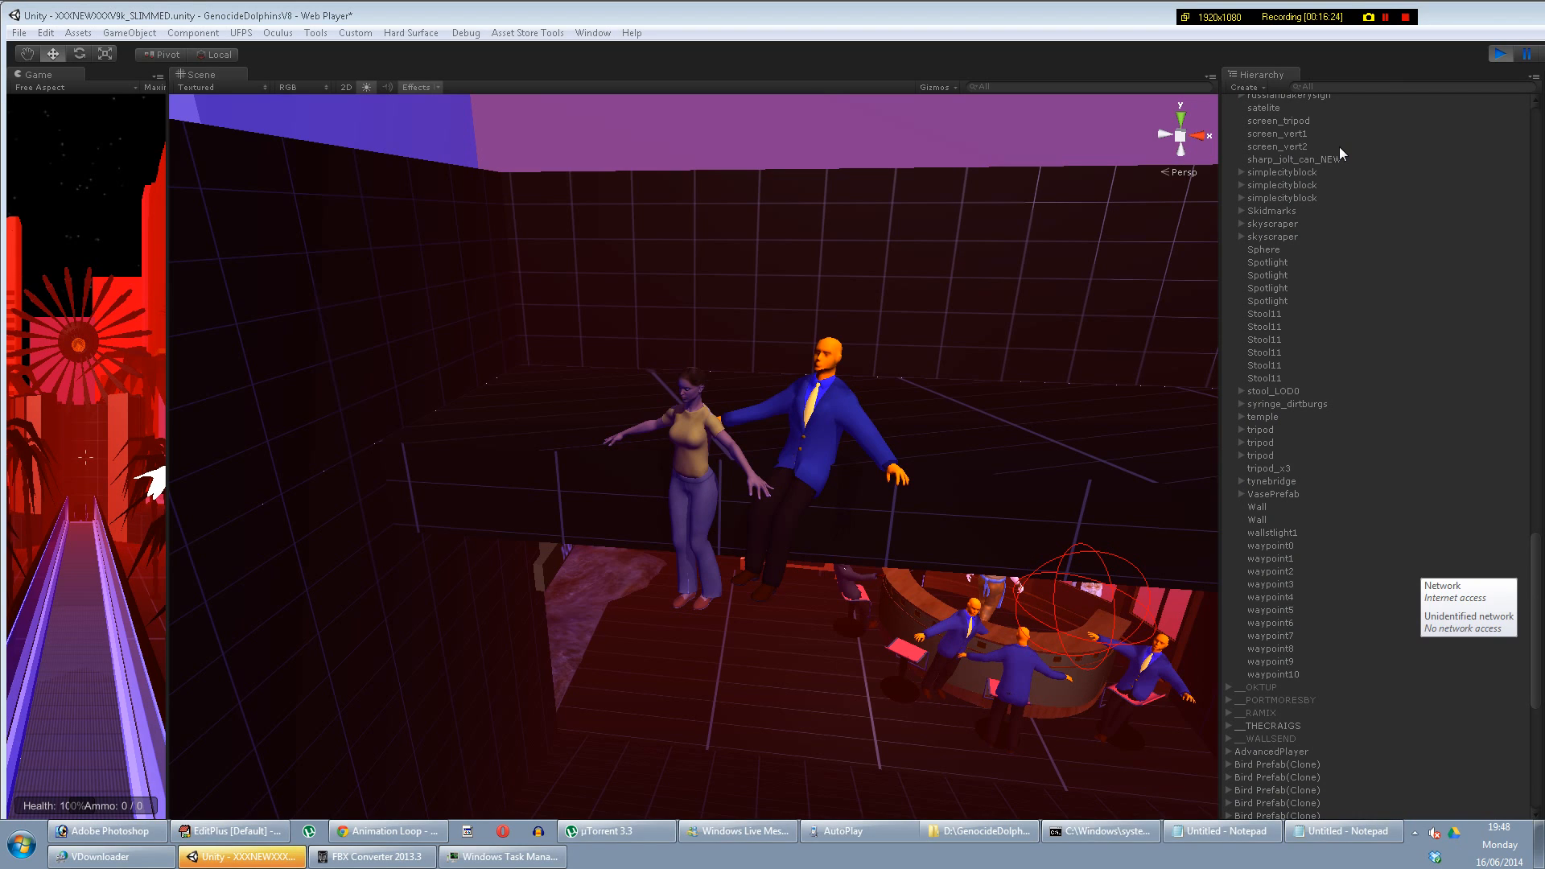
left_click(623, 483)
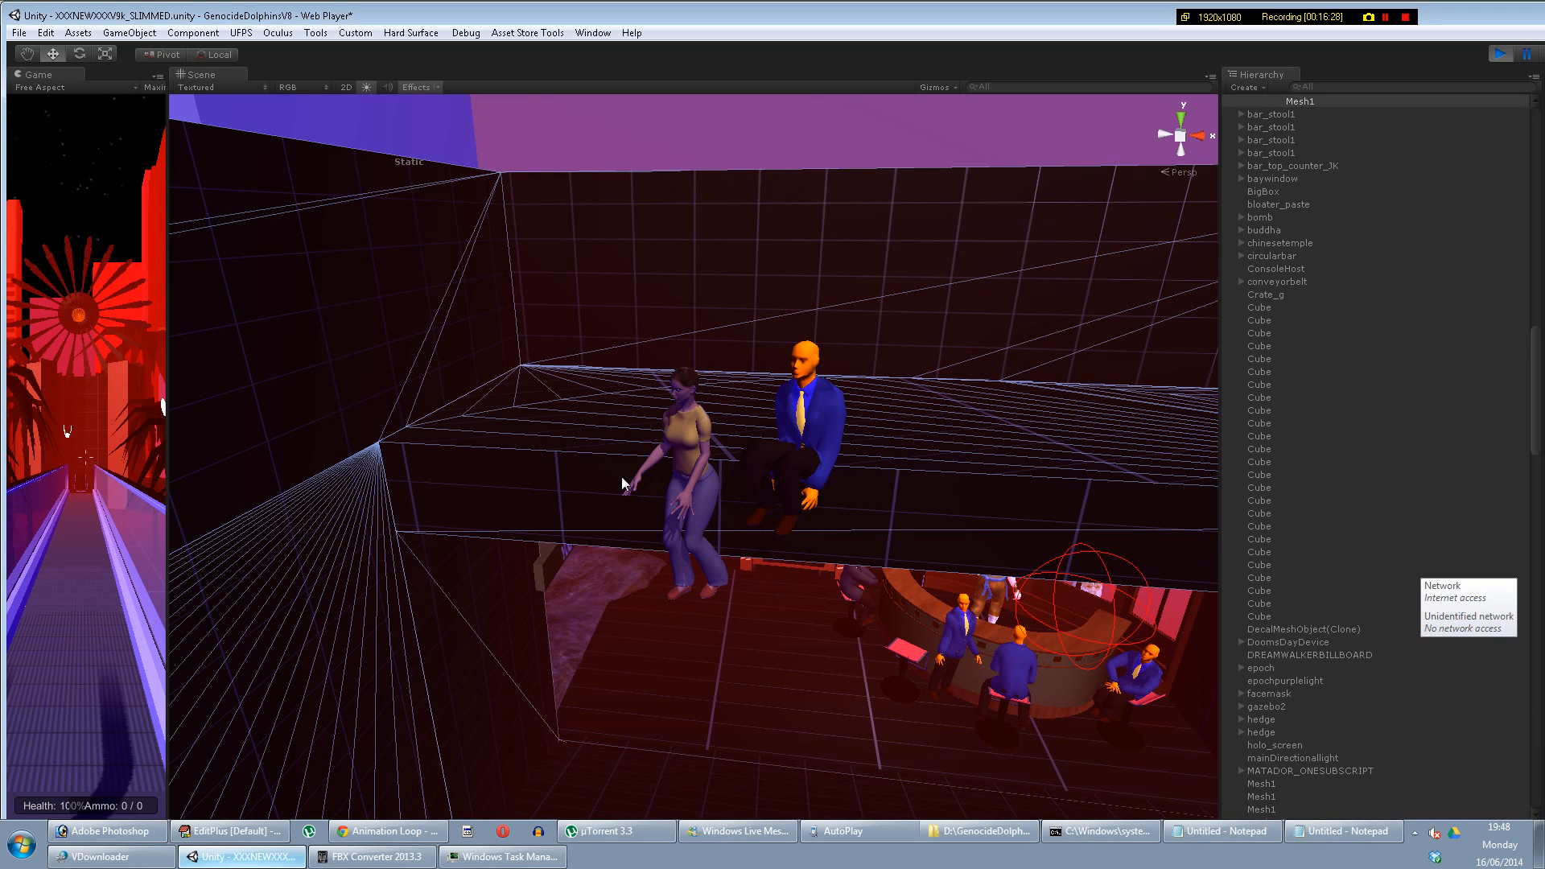
left_click(698, 431)
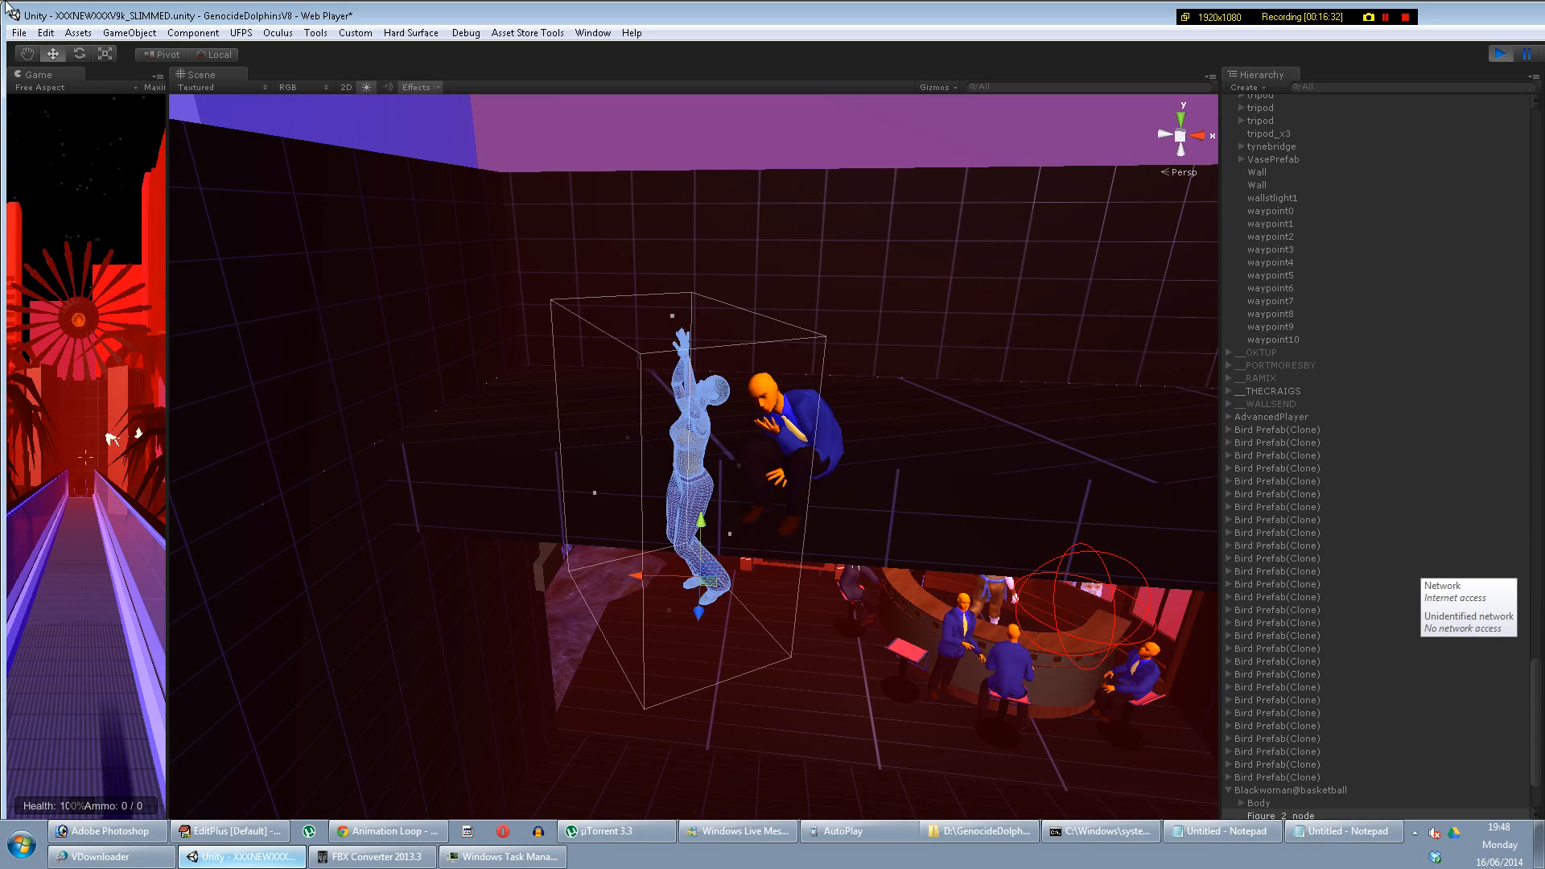
scroll(1502, 422, "down", 3)
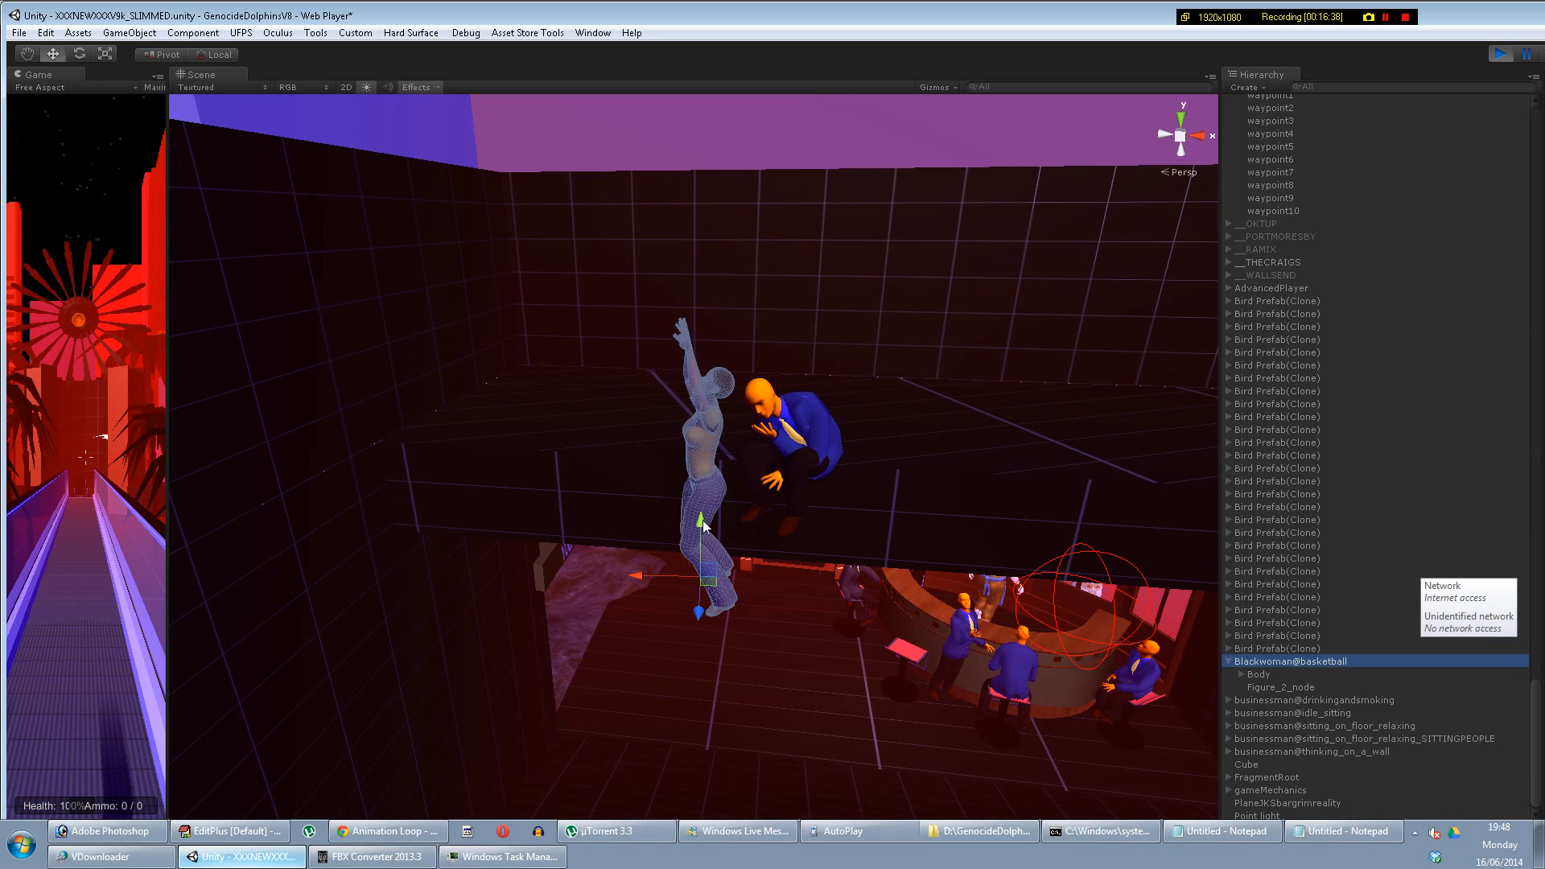
left_click_drag(702, 520, 719, 407)
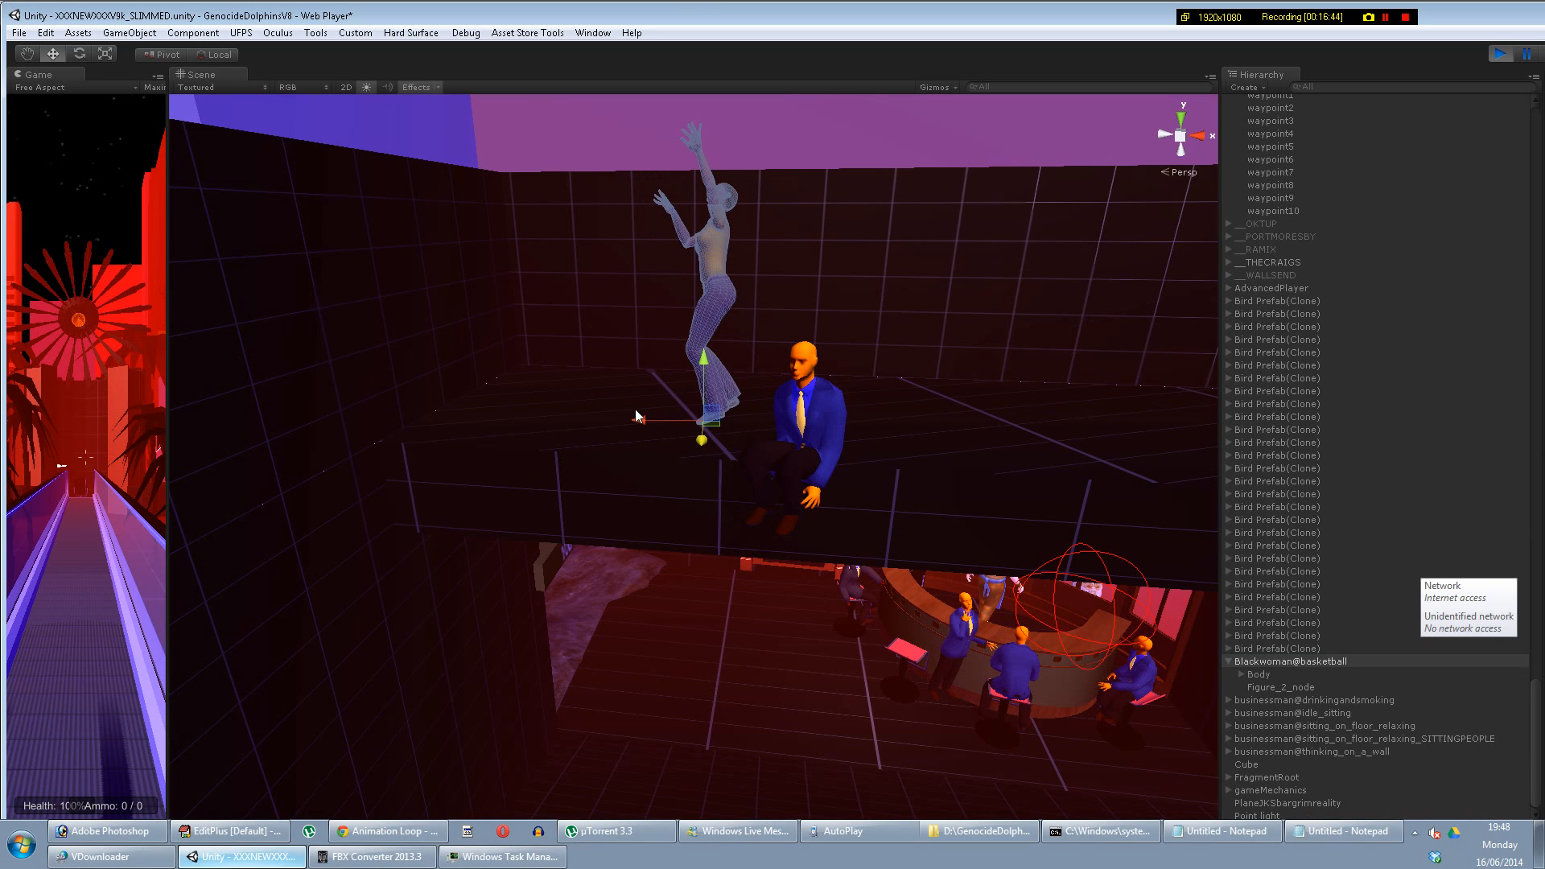
left_click_drag(641, 423, 1077, 431)
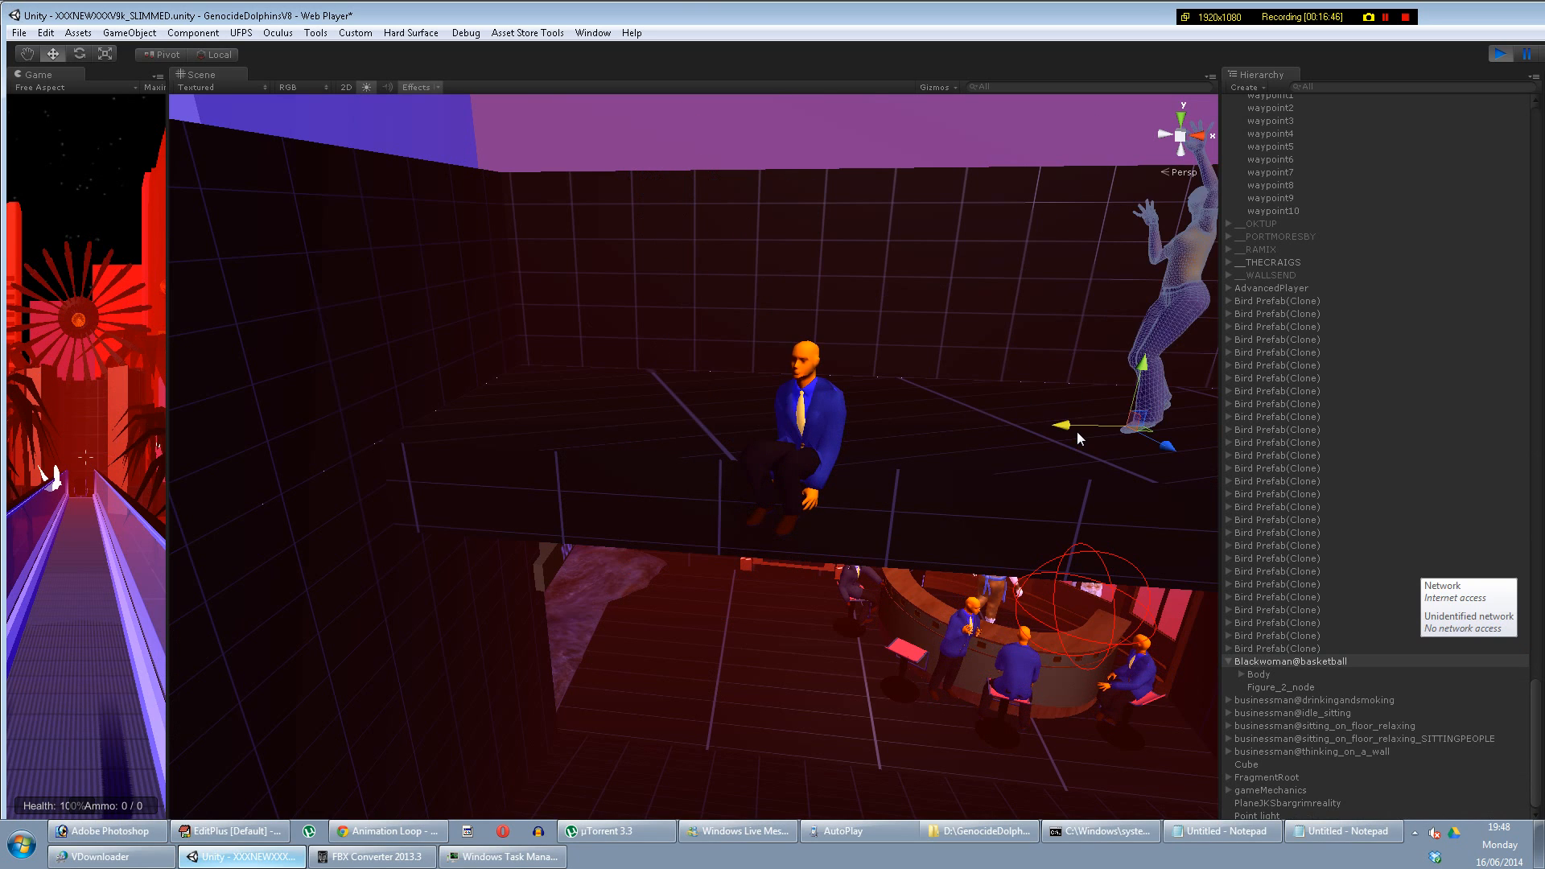
Step: Check the figure's balcony placement up close and copy its Transform component while the scene is playing
scroll(1077, 431, "down", 5)
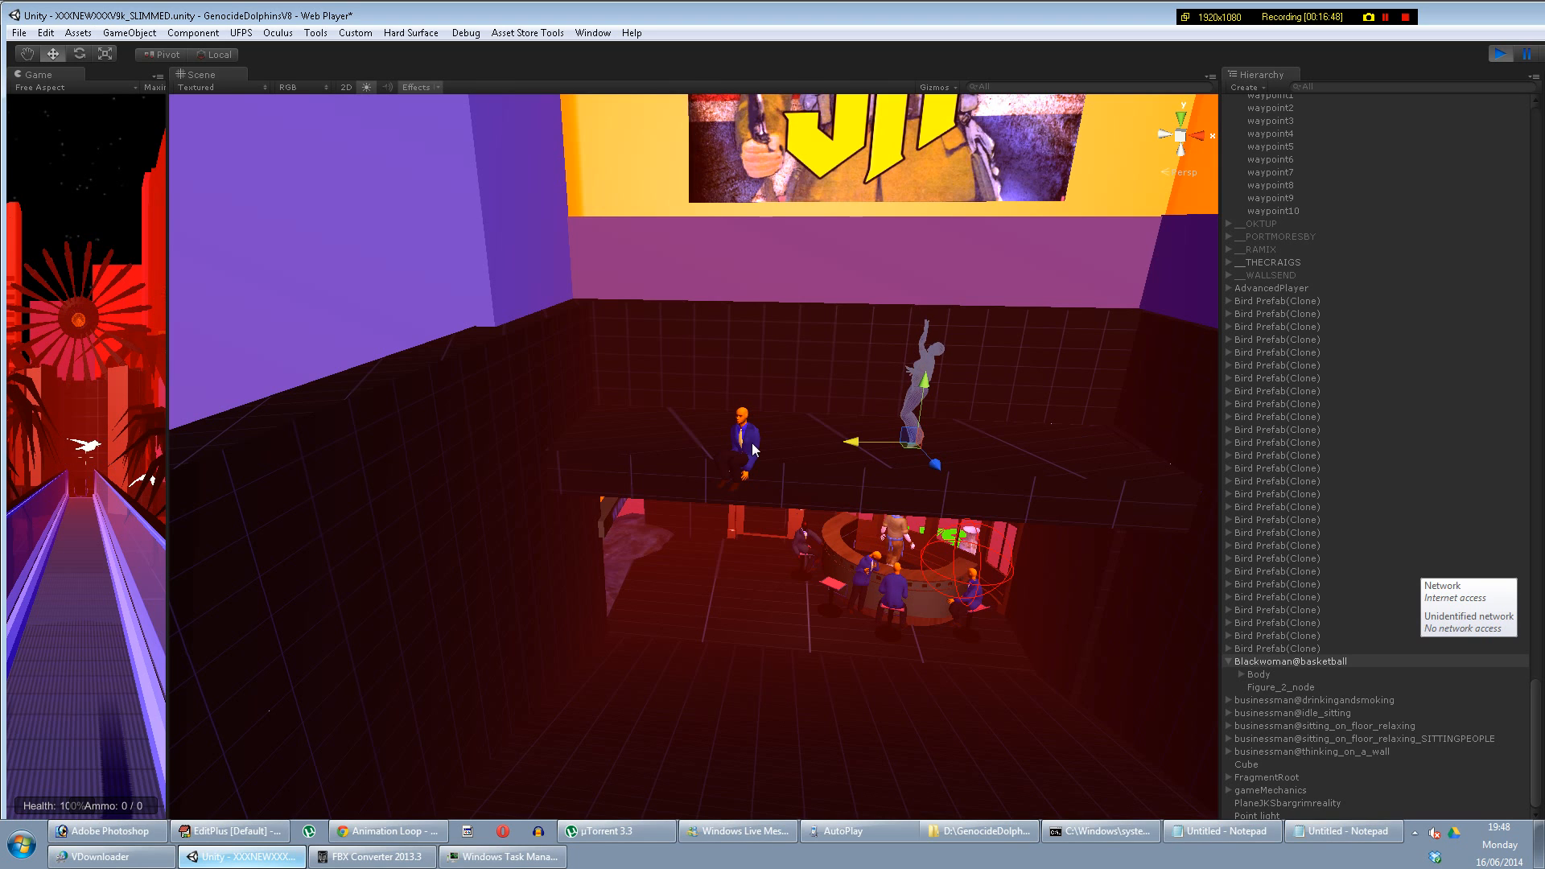
scroll(977, 412, "up", 3)
middle_click_drag(771, 430, 708, 425)
scroll(700, 330, "up", 5)
left_click_drag(700, 330, 769, 424, "alt")
key("super+Up")
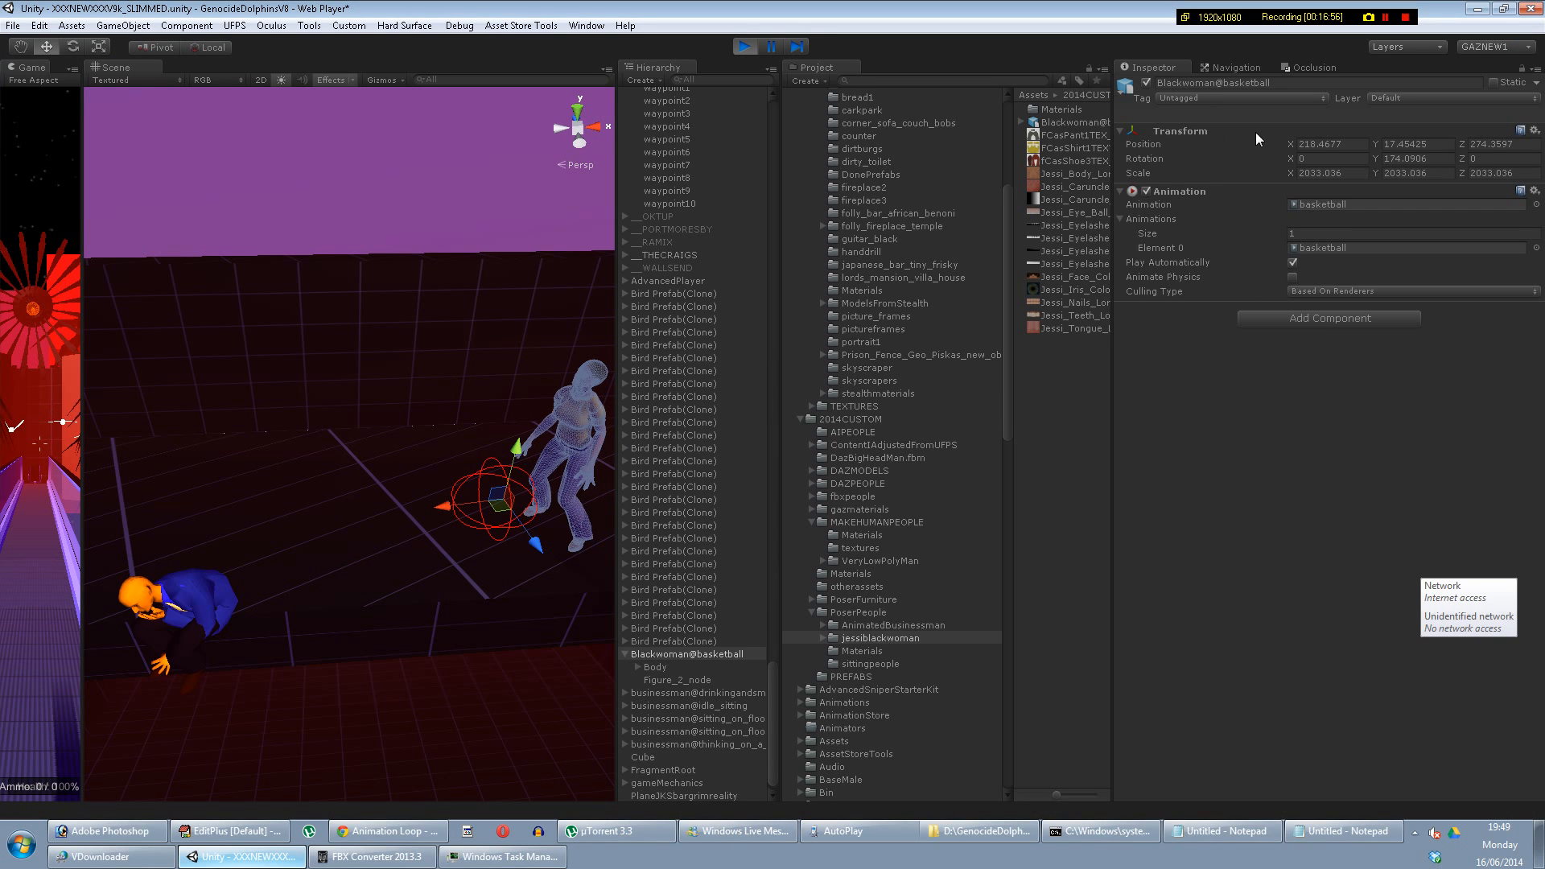
right_click(1184, 129)
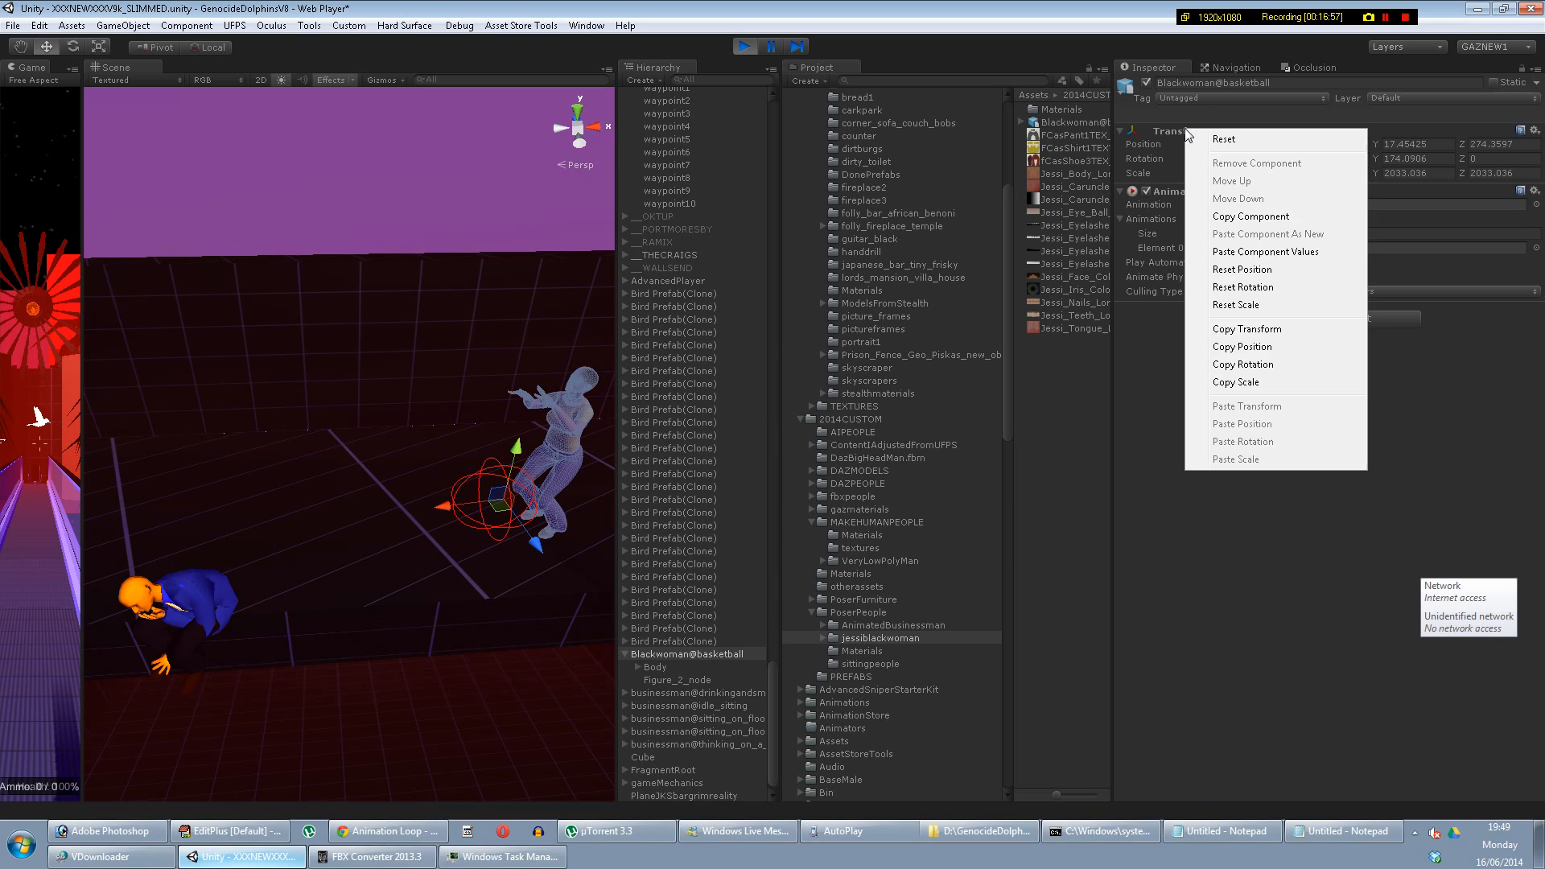
left_click(1262, 217)
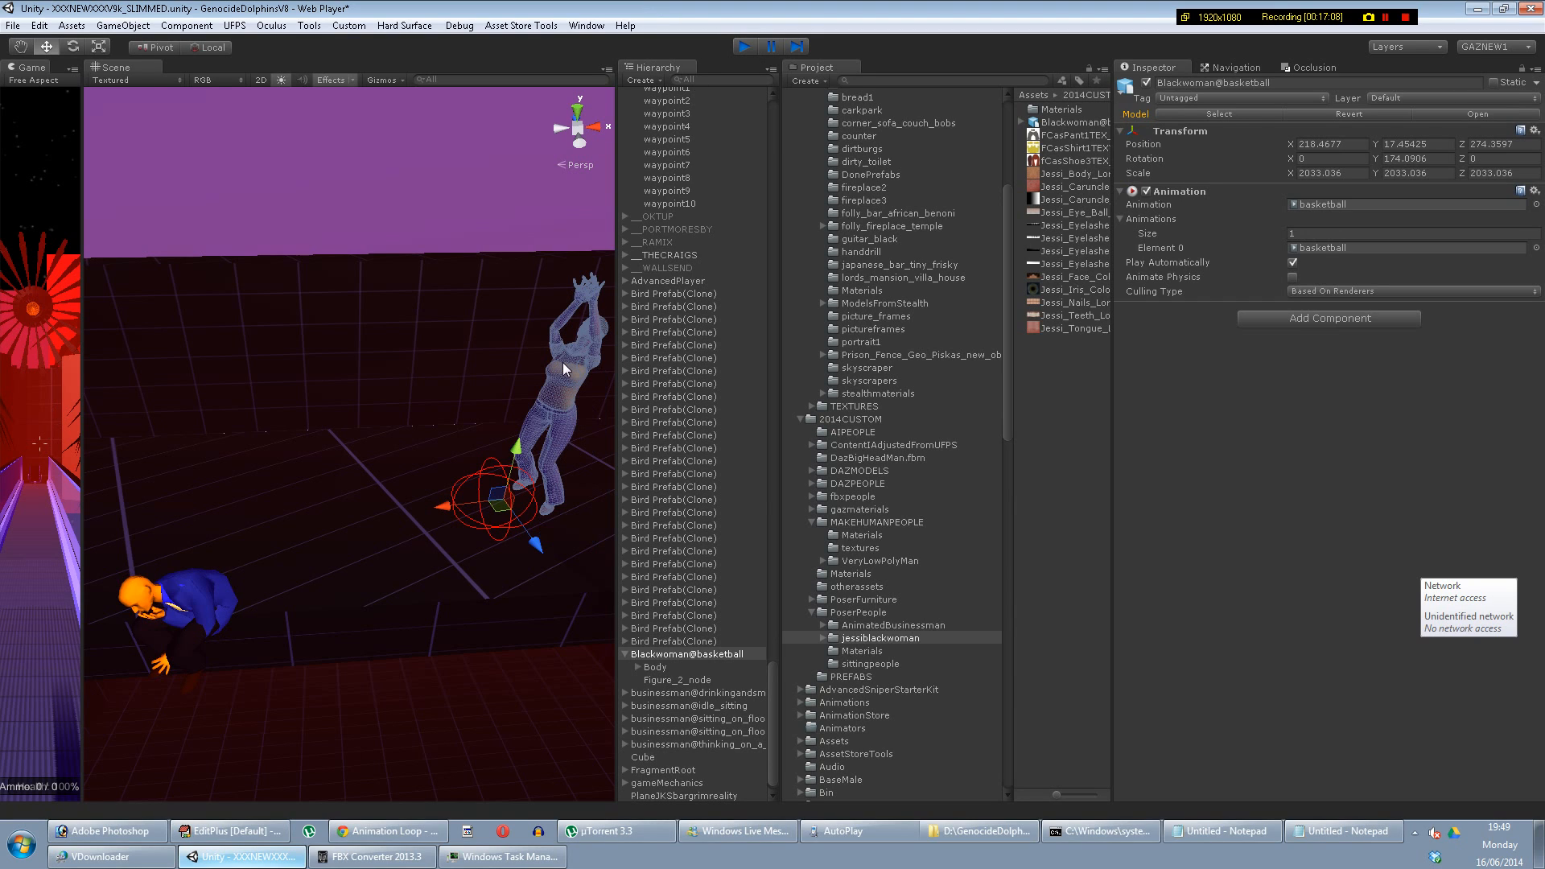
Step: Stop play mode and paste the copied Transform component values onto Blackwoman@basketball
key("ctrl+p")
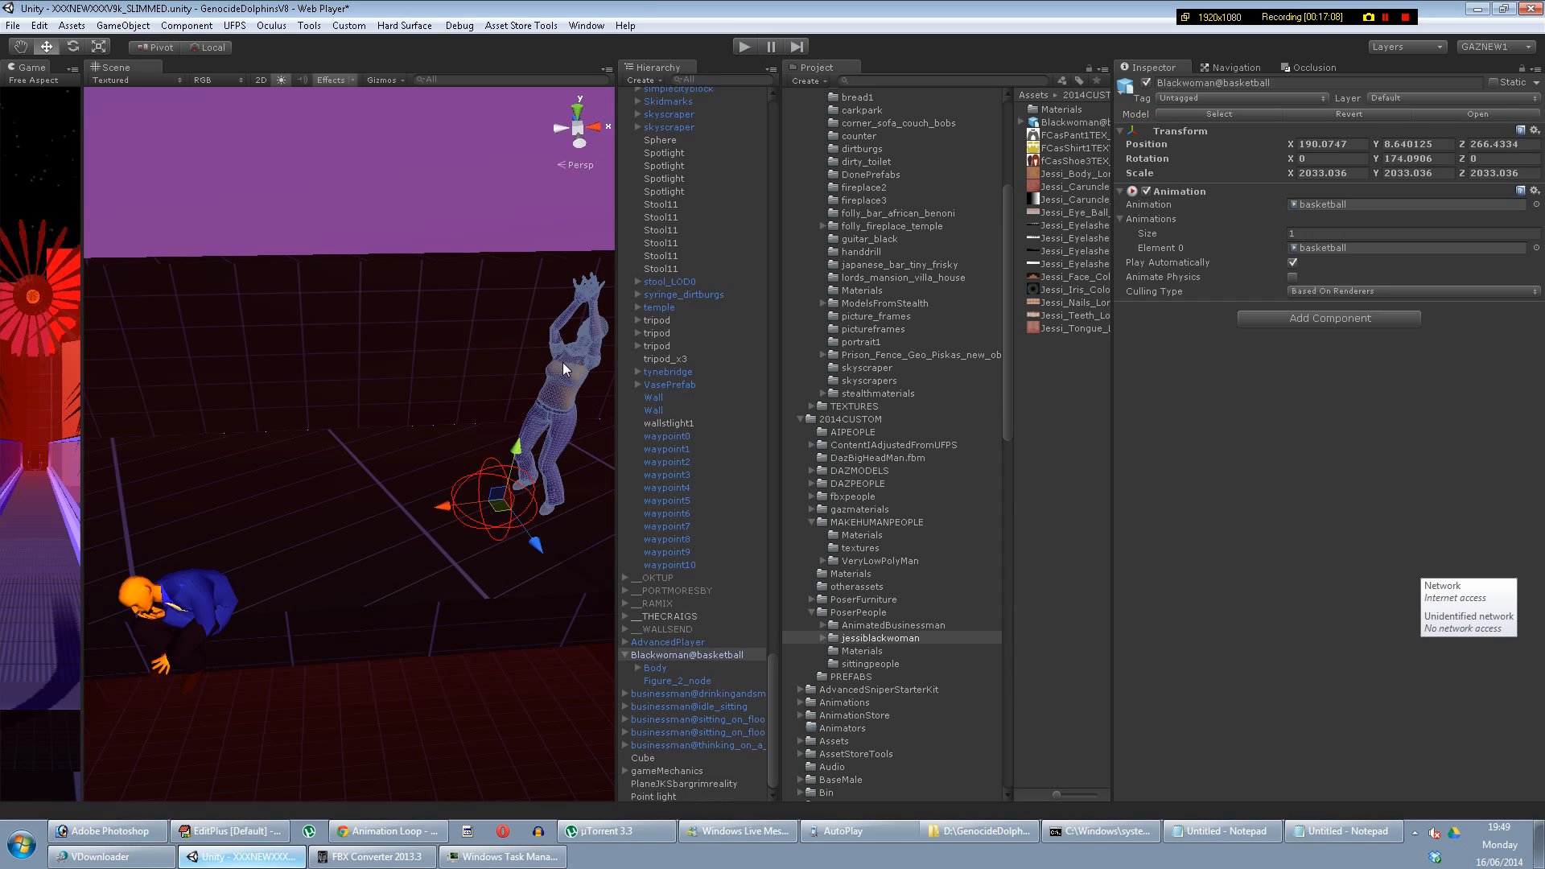
left_click(679, 654)
right_click(1189, 132)
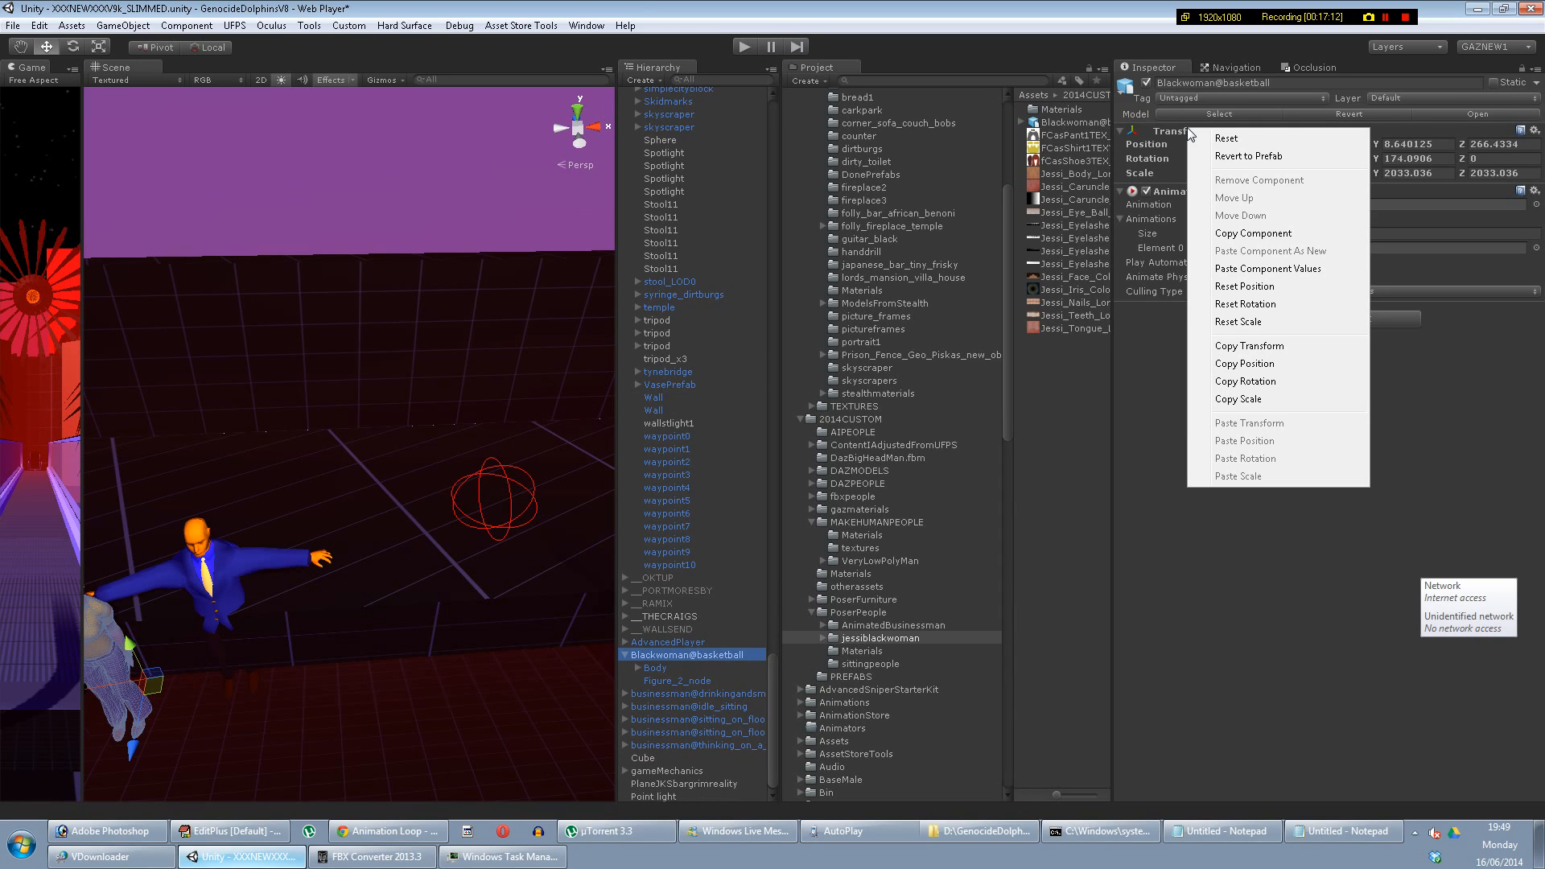
left_click(1276, 269)
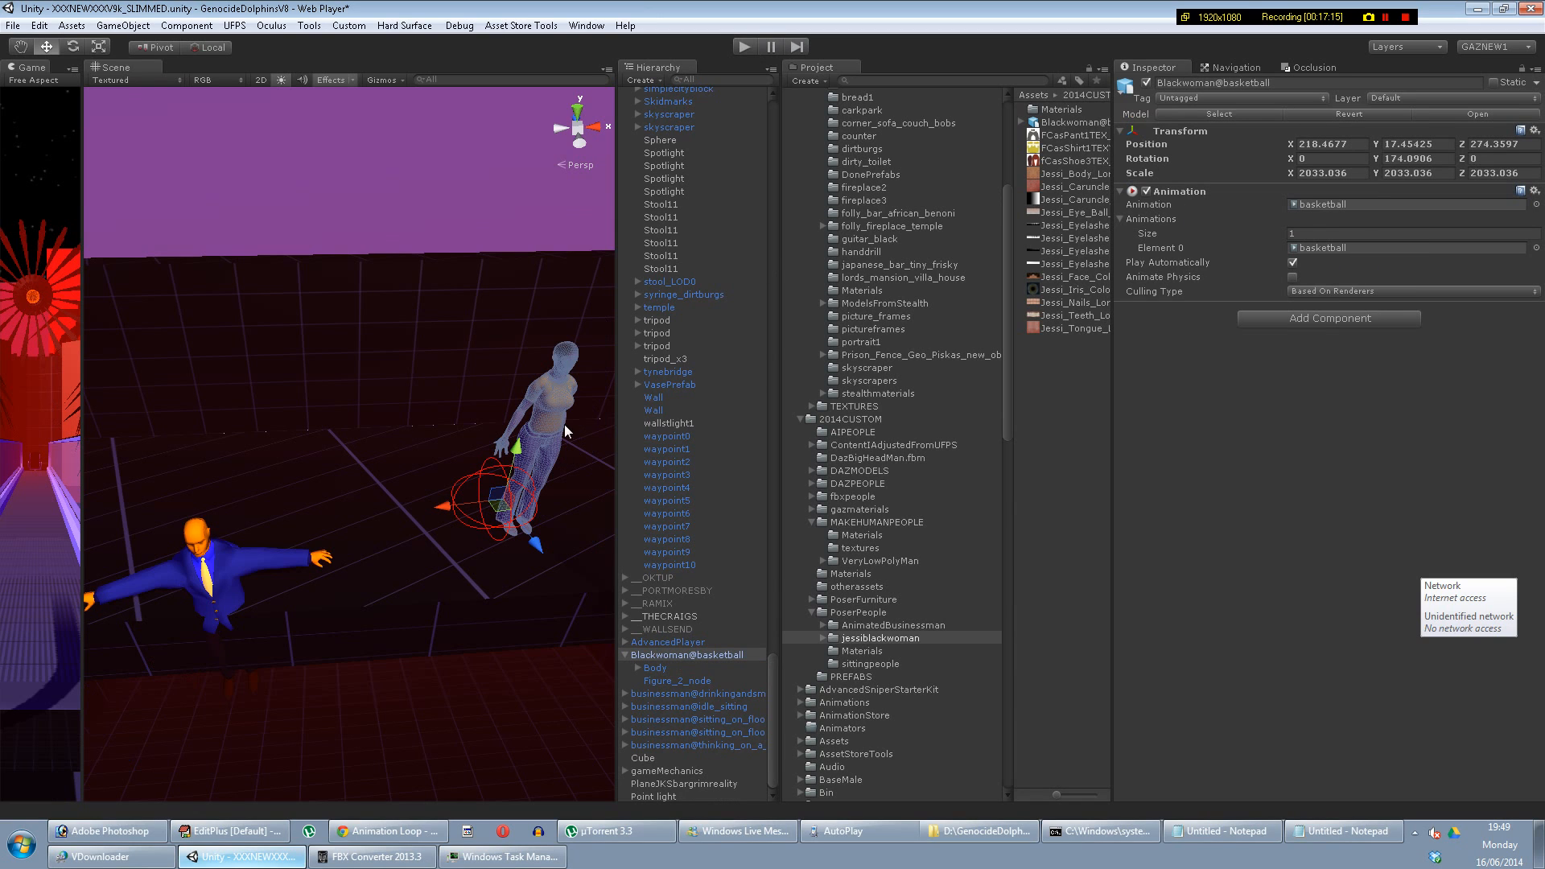
Step: Frame the balcony and bar in the Scene view and widen the Game view beside it
scroll(564, 423, "down", 3)
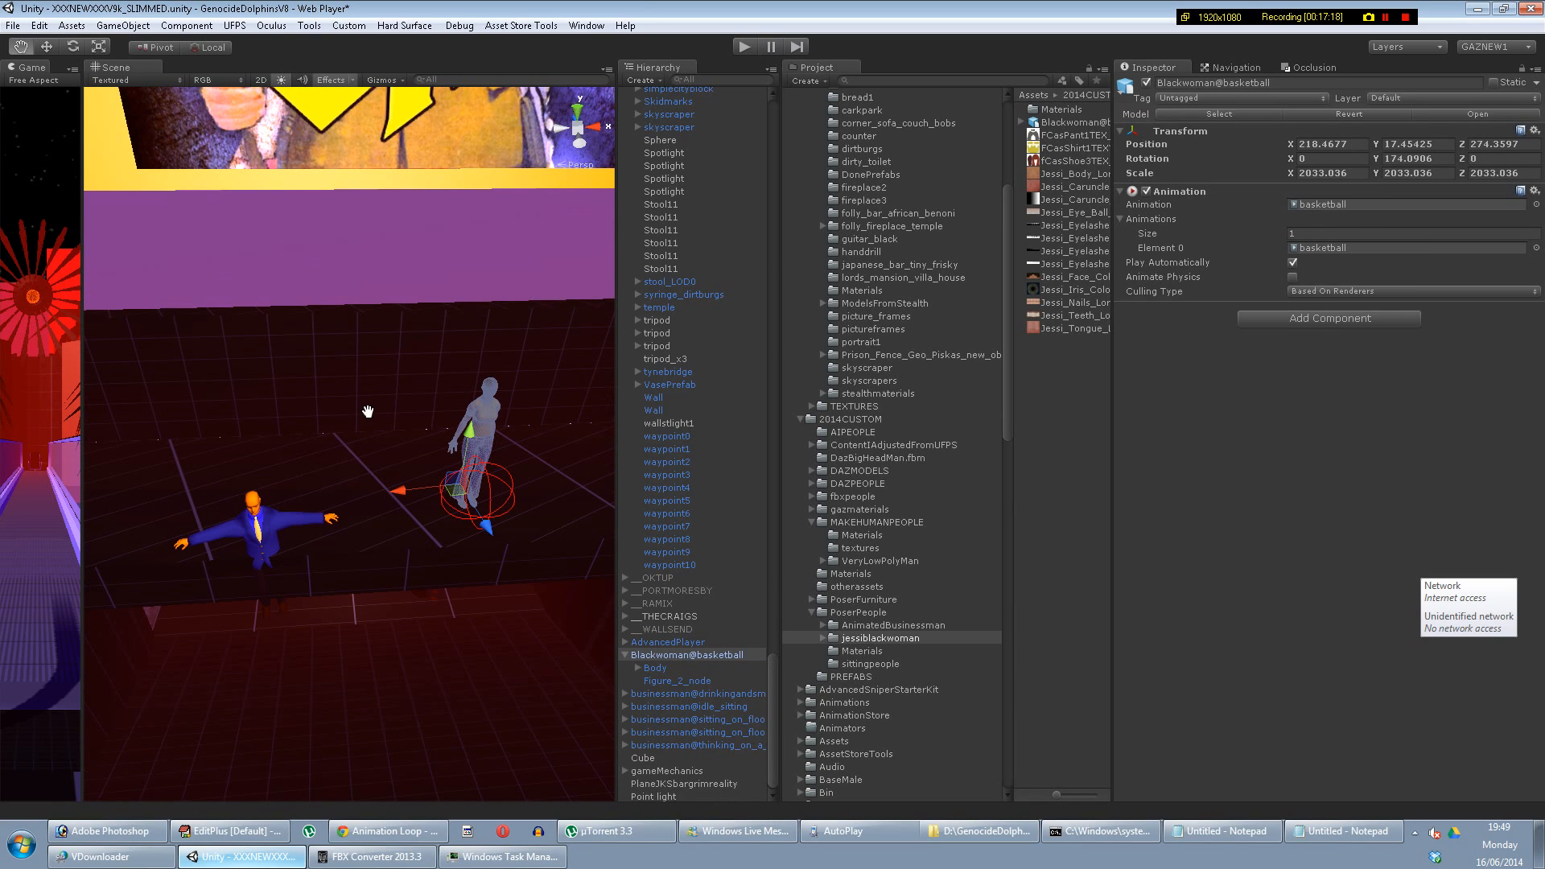
middle_click_drag(368, 411, 380, 350)
left_click(1509, 10)
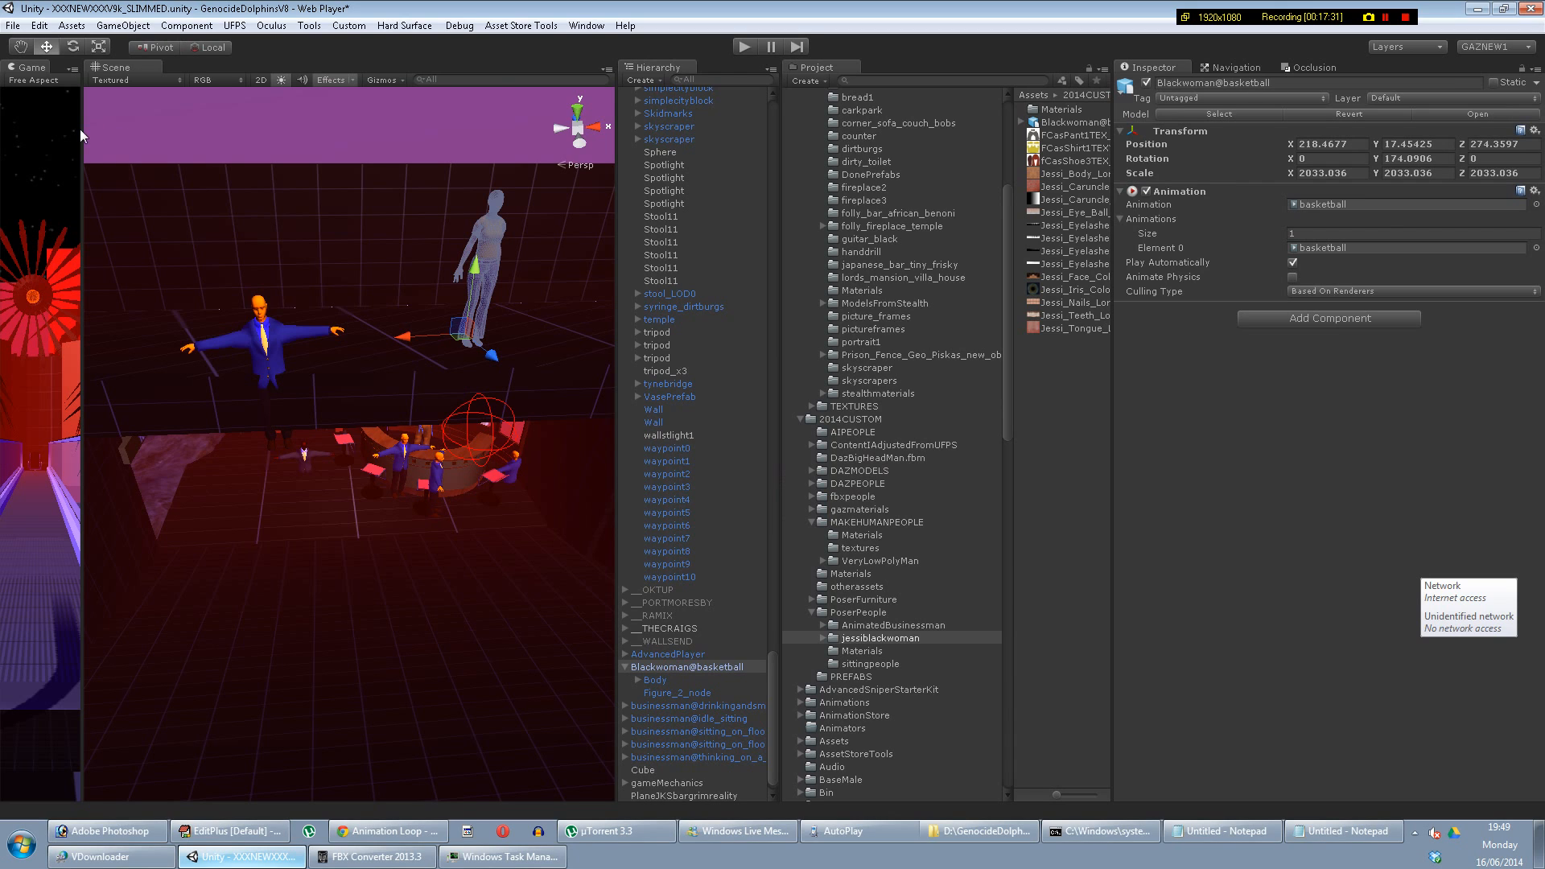
left_click_drag(81, 129, 184, 127)
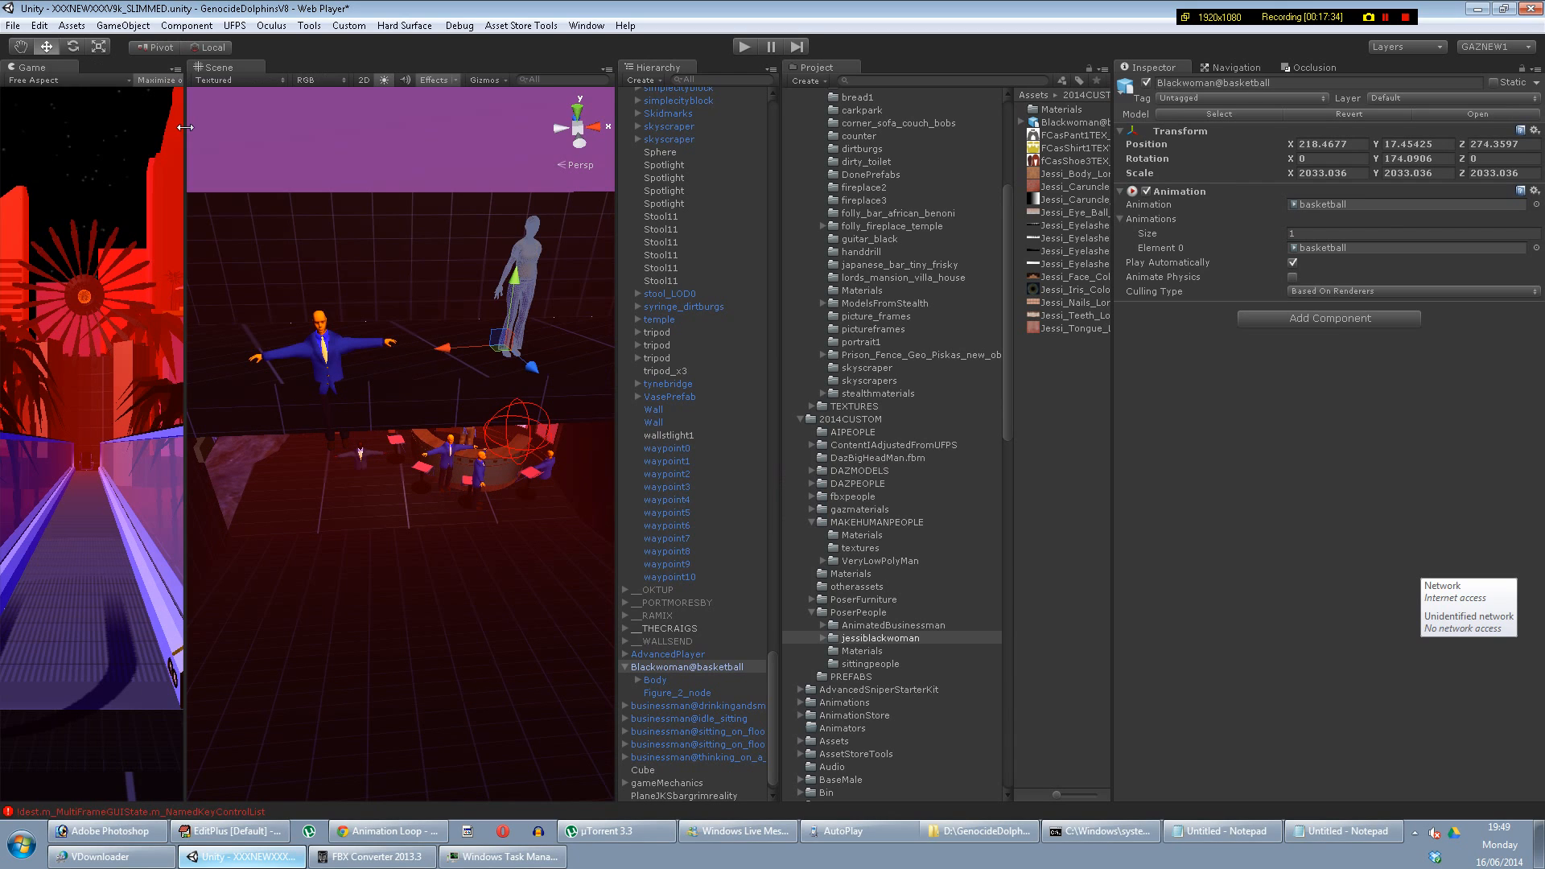
Step: Play the scene with the Game view maximized and walk the player to the animated woman on the balcony
left_click(741, 49)
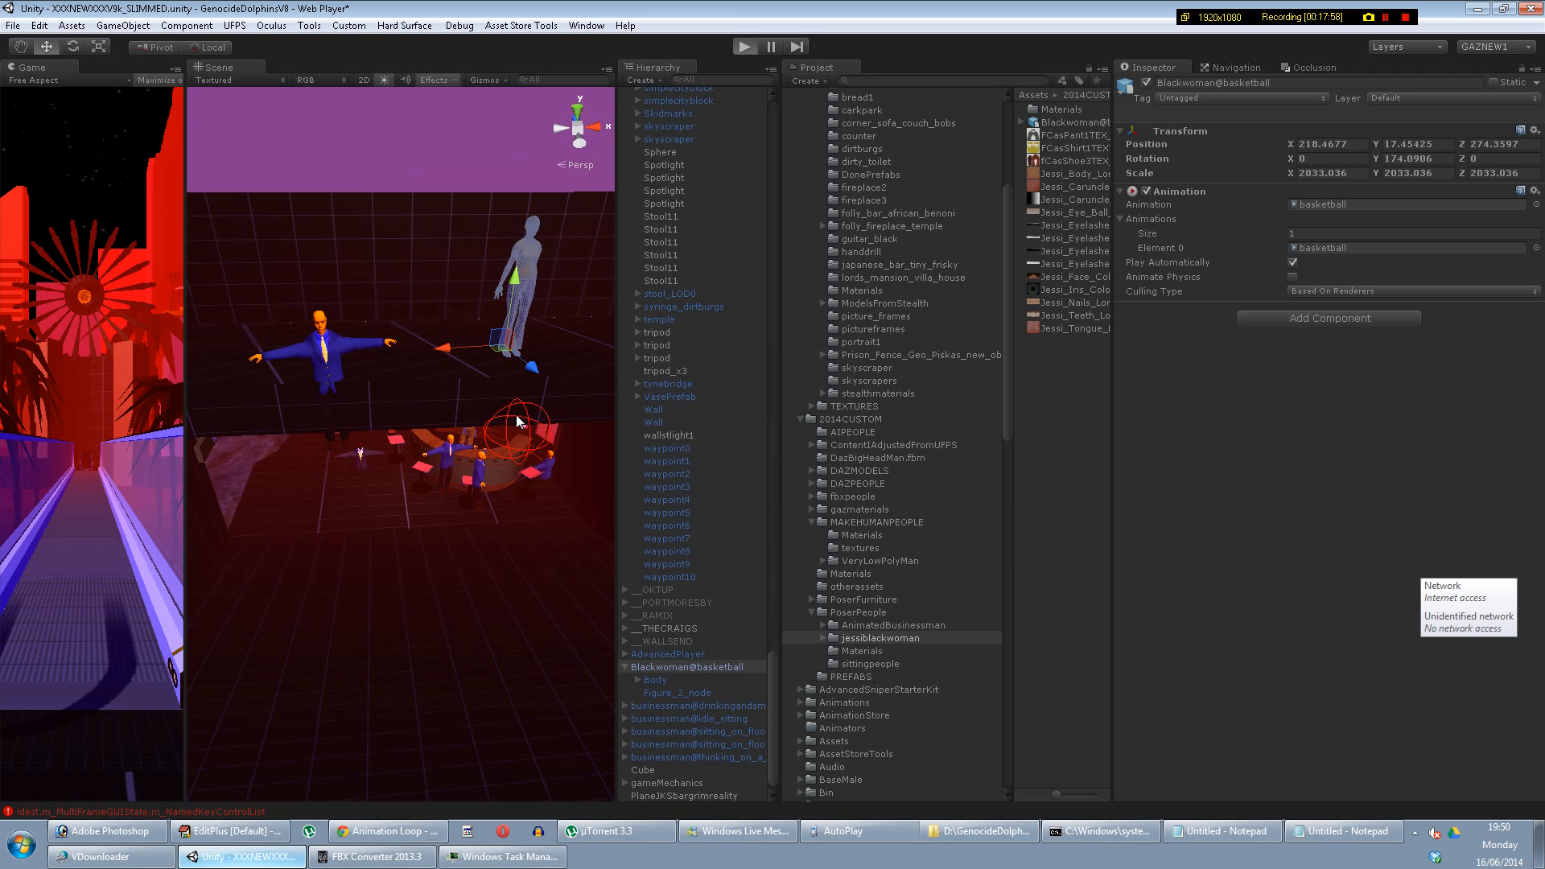
key("ctrl+p")
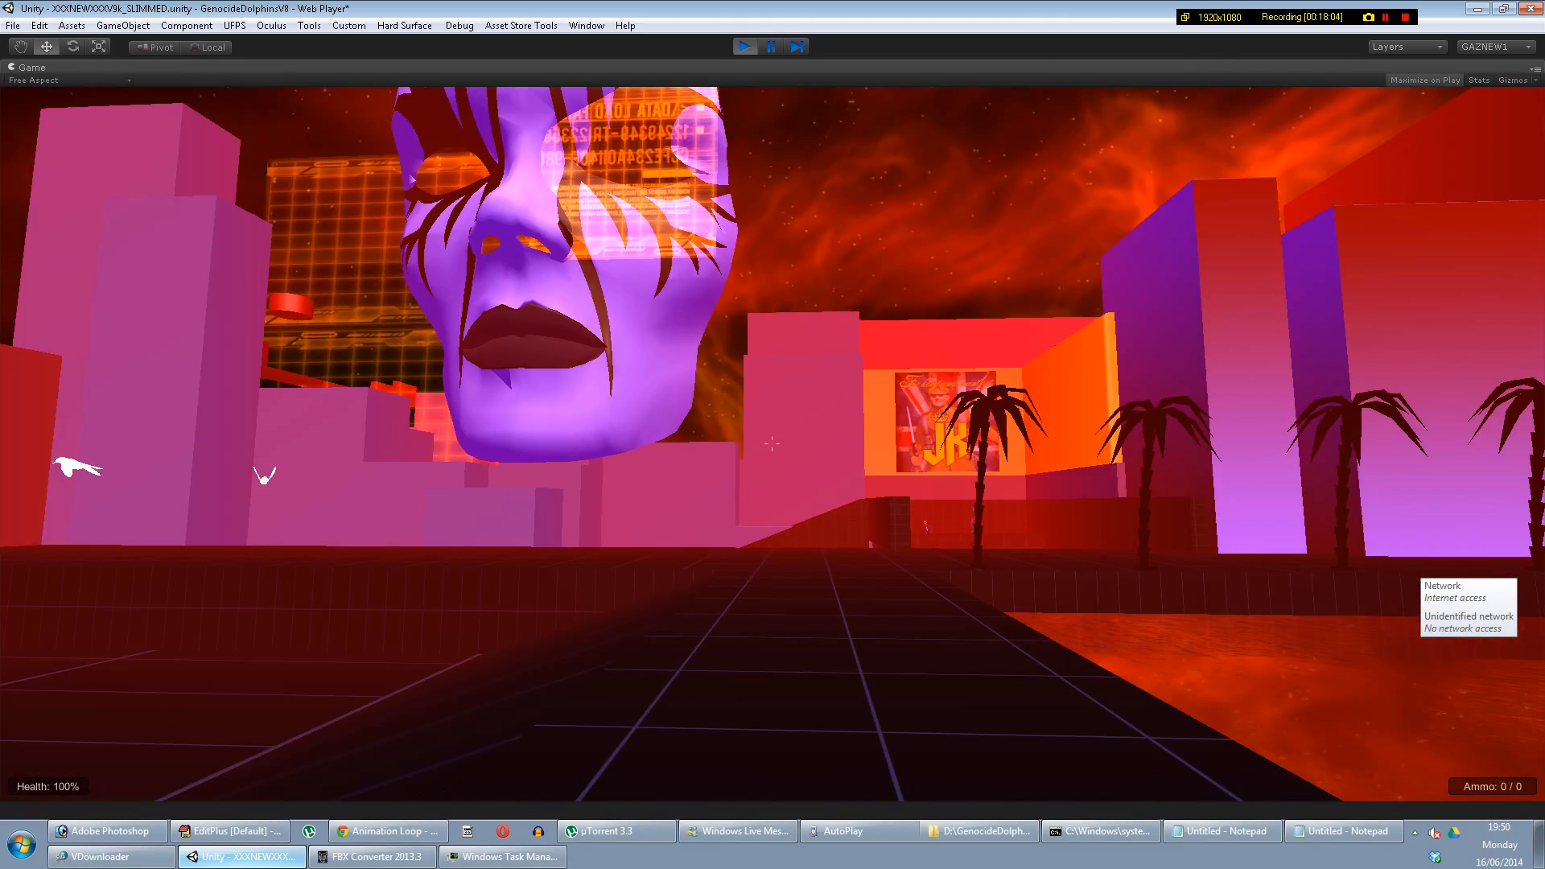
key("w")
key("w")
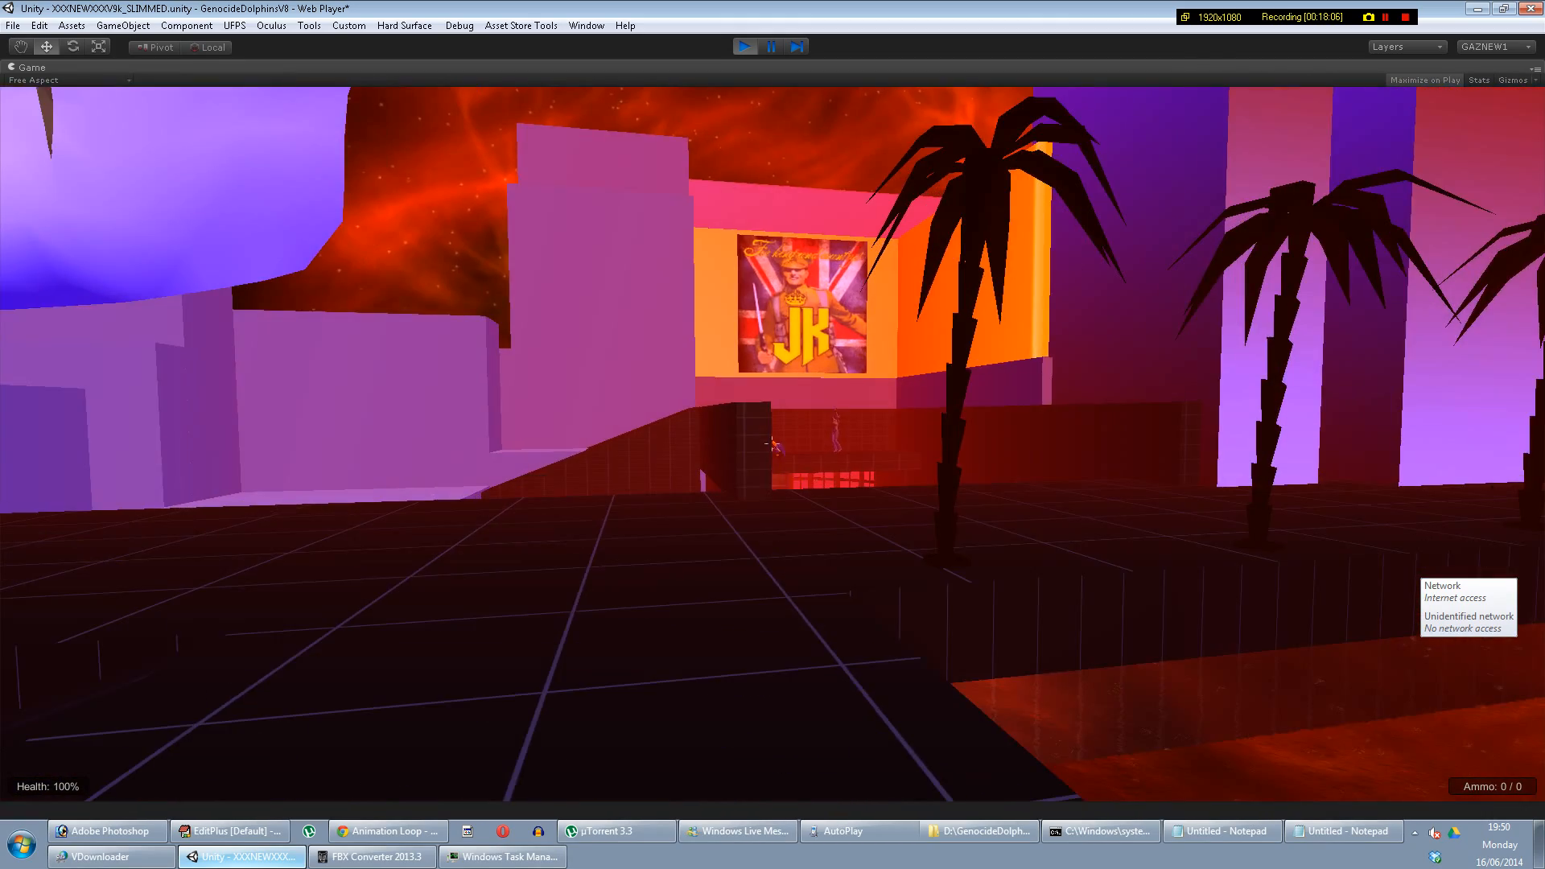
key("w")
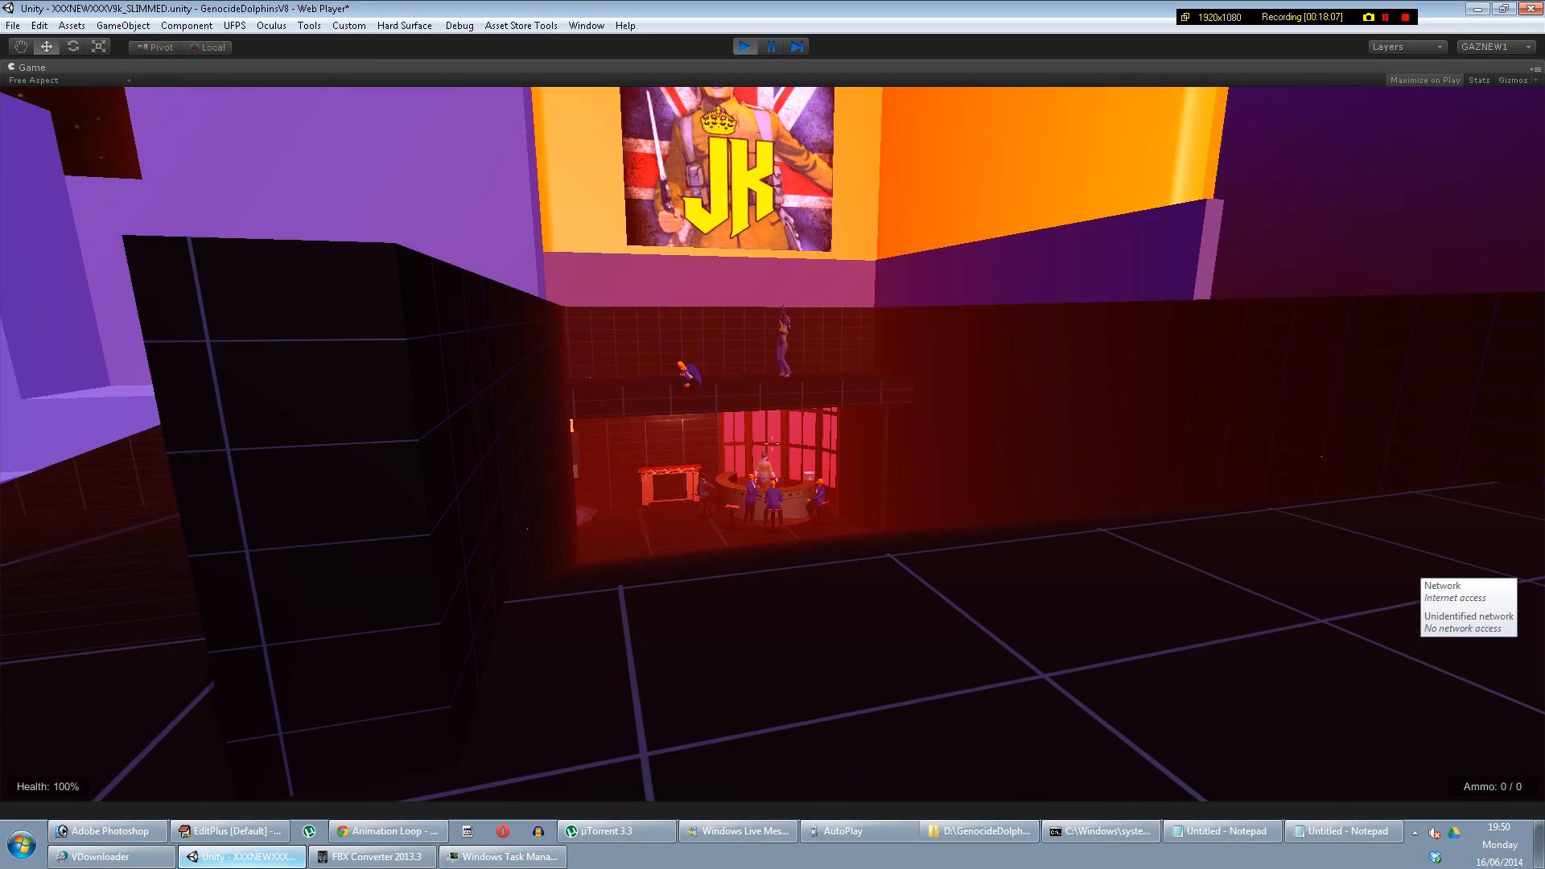
key("w")
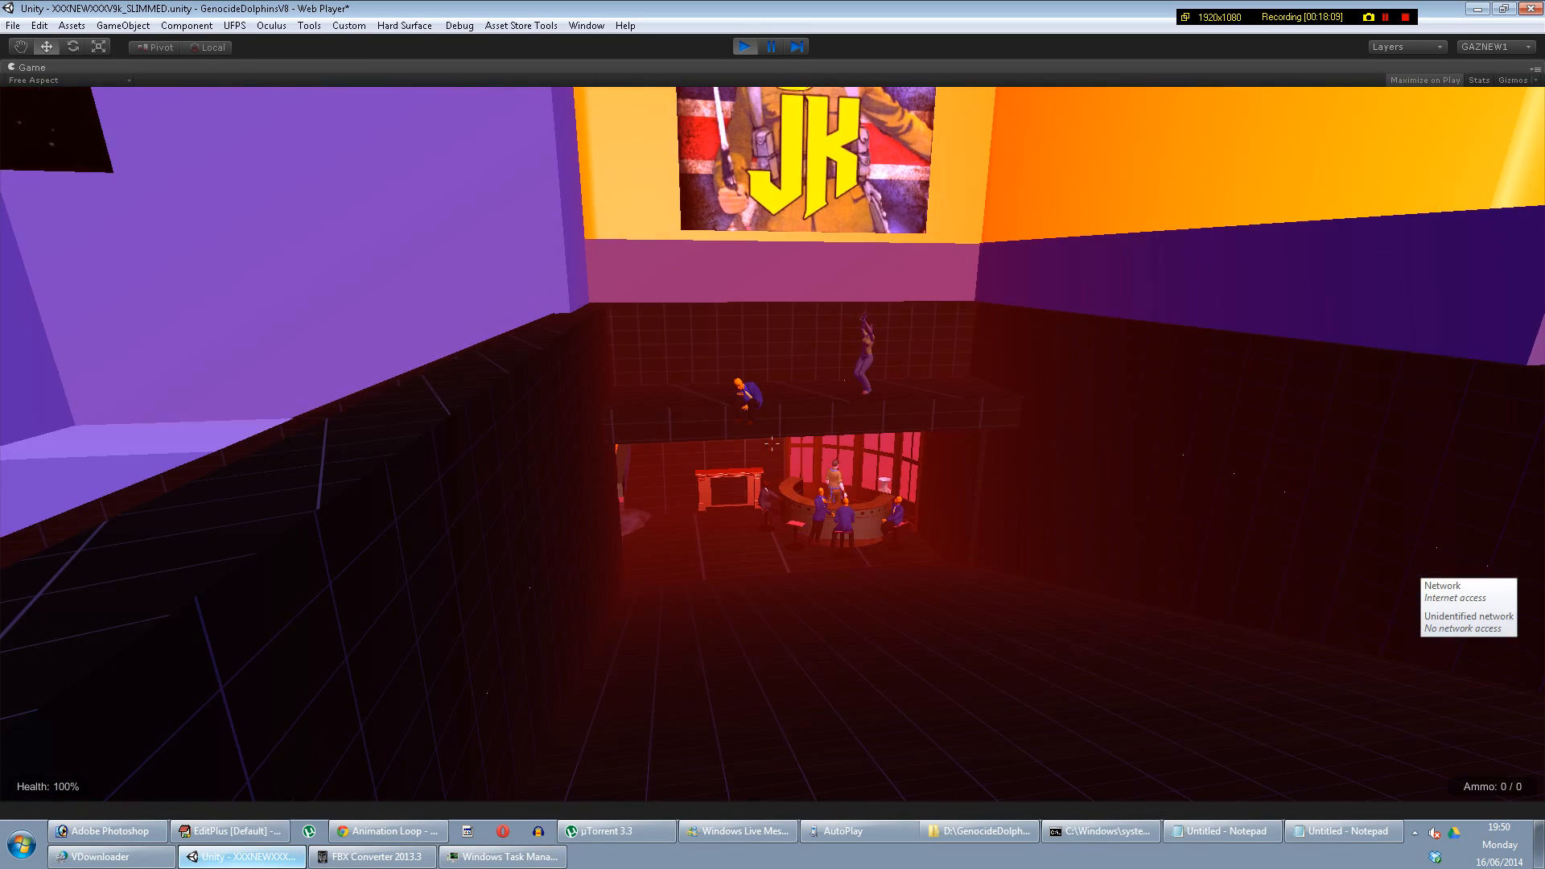
key("w")
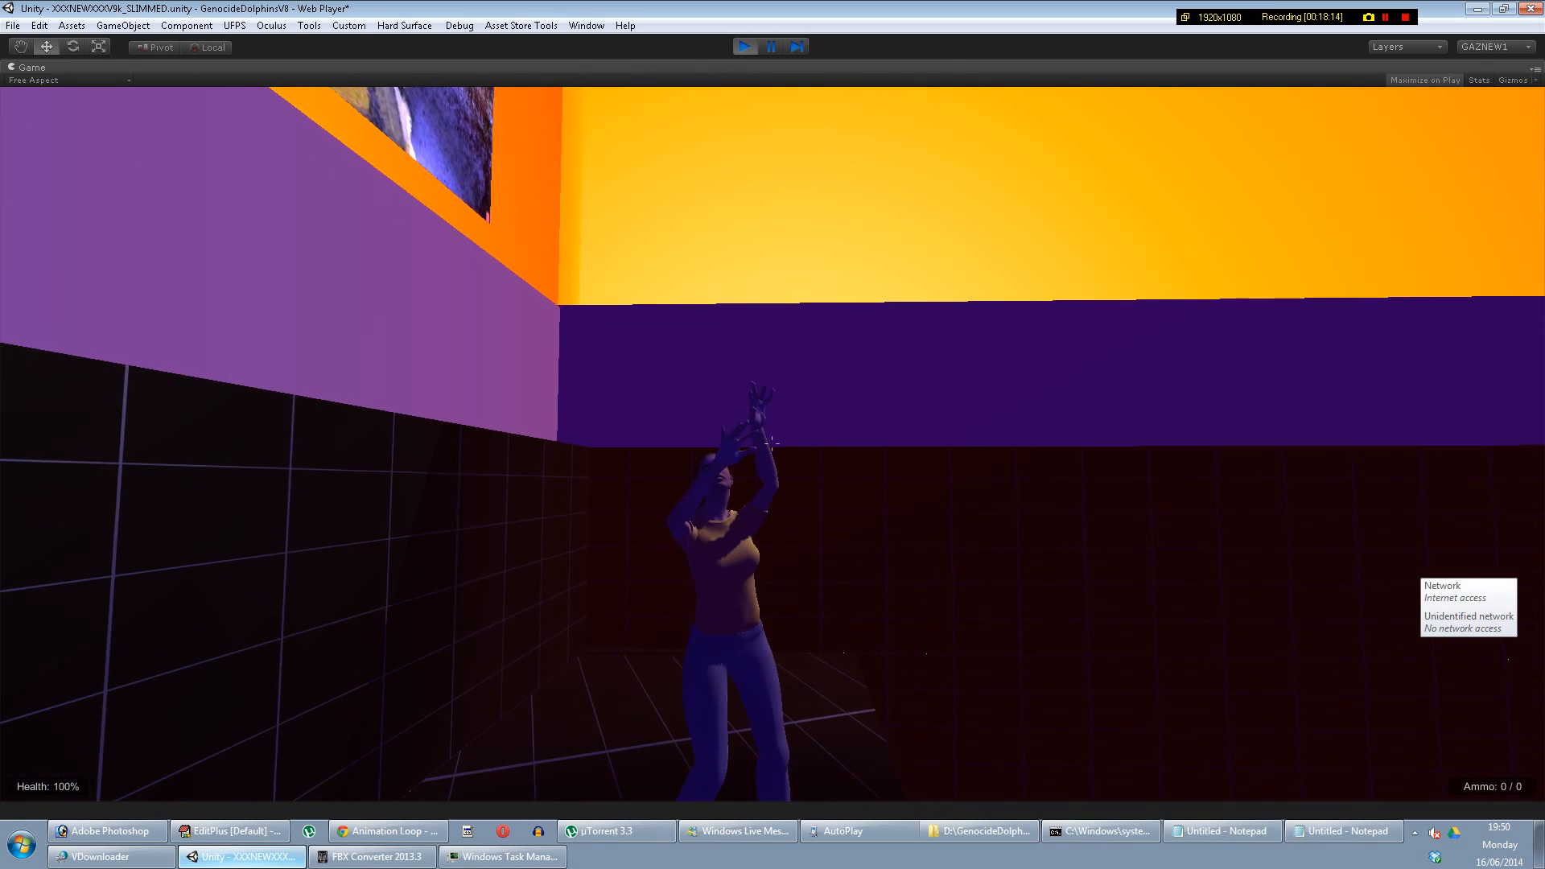
Step: Walk around the woman in the running game and examine her basketball animation up close and from behind
key("a")
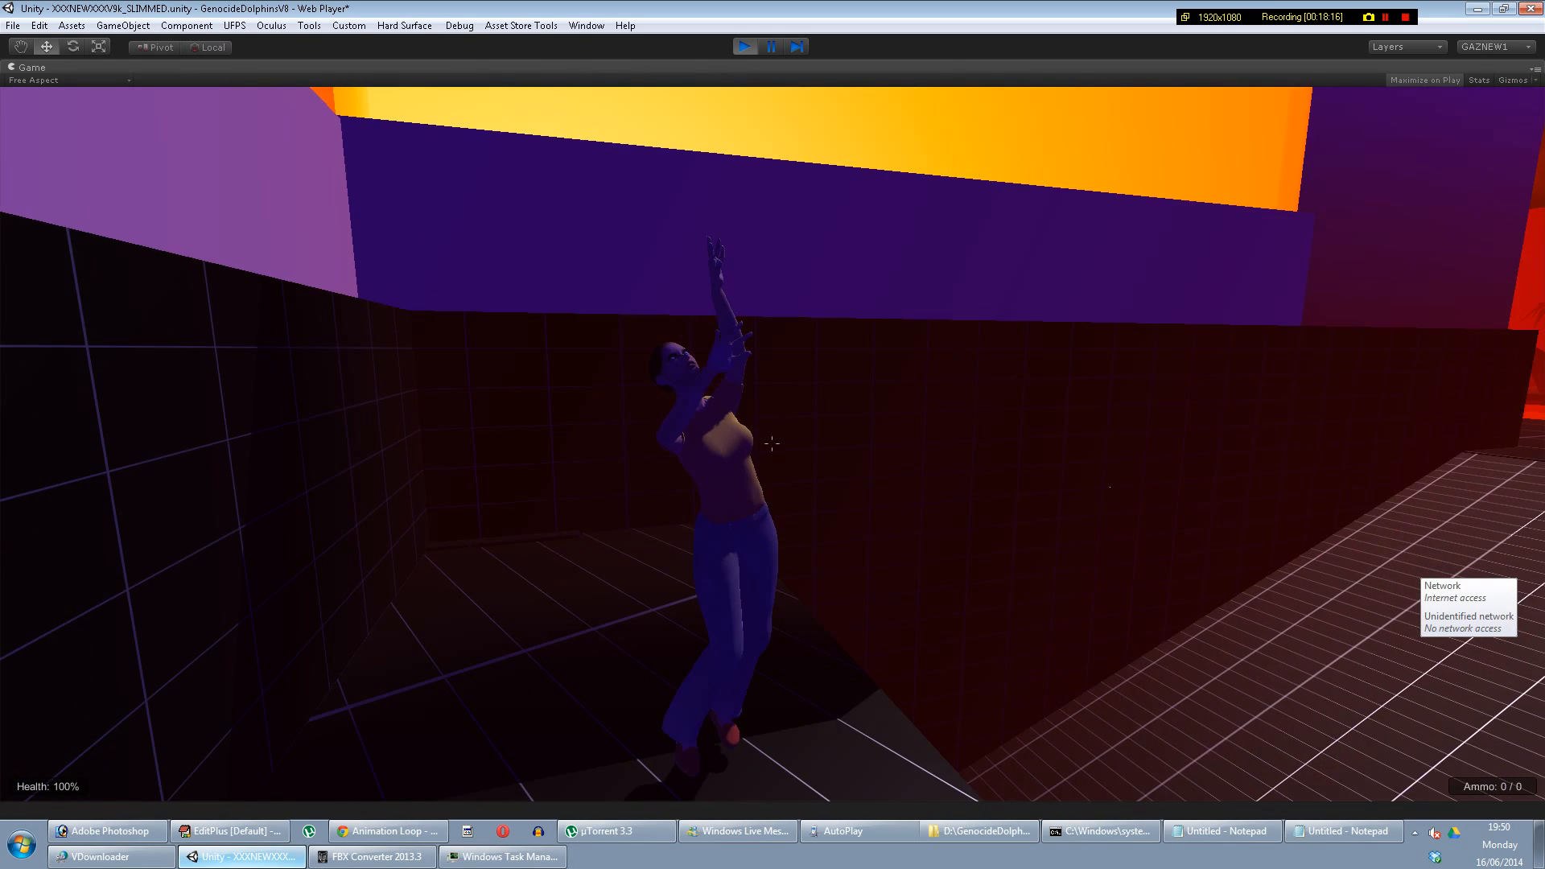
key("w")
key("a")
key("d")
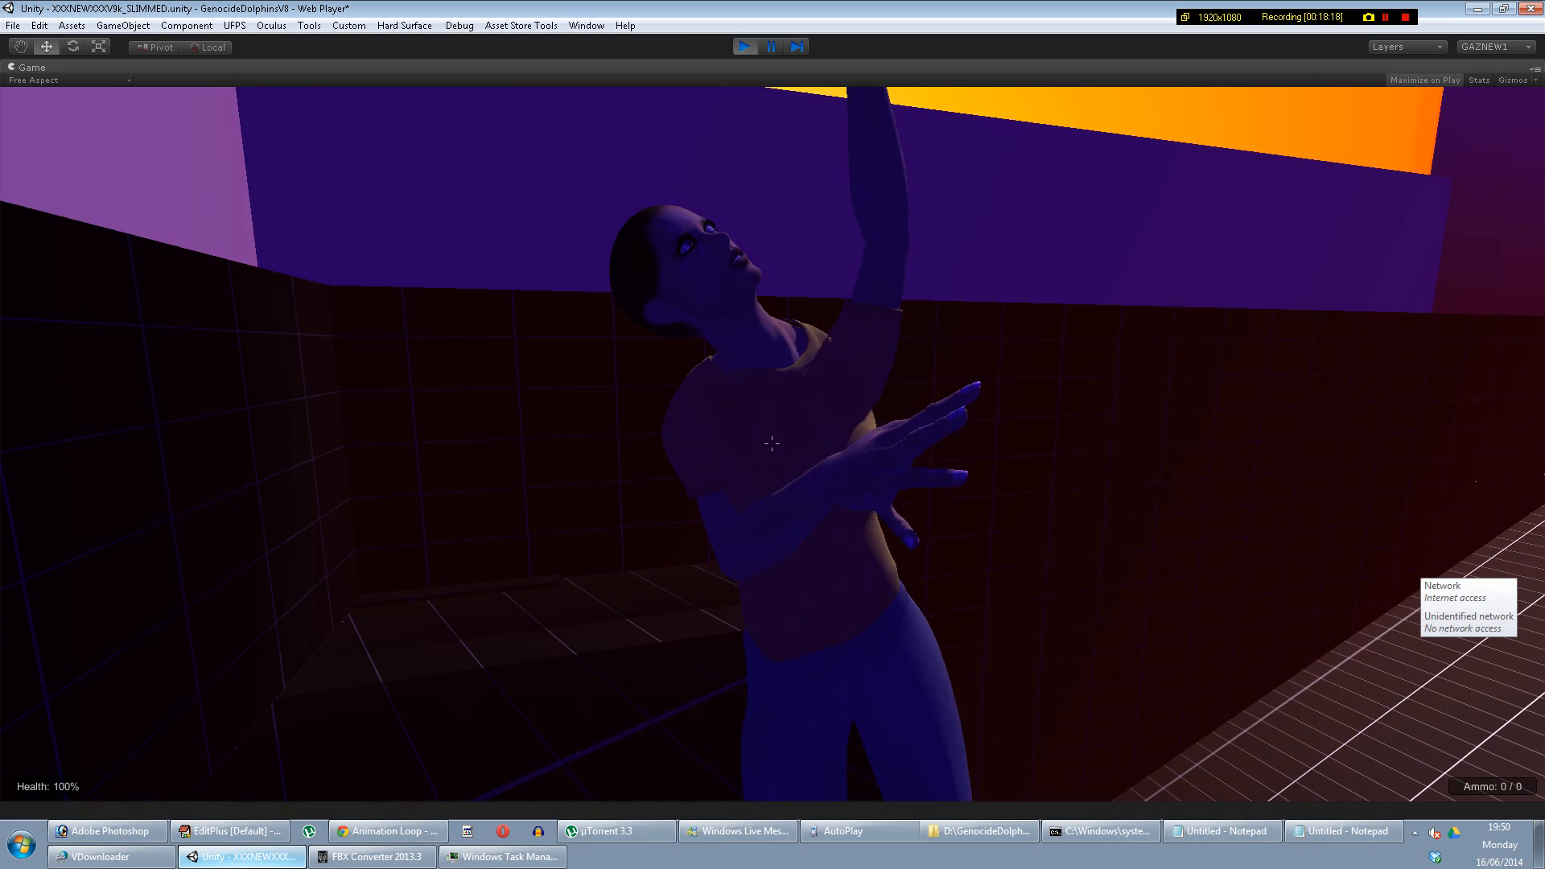
key("w")
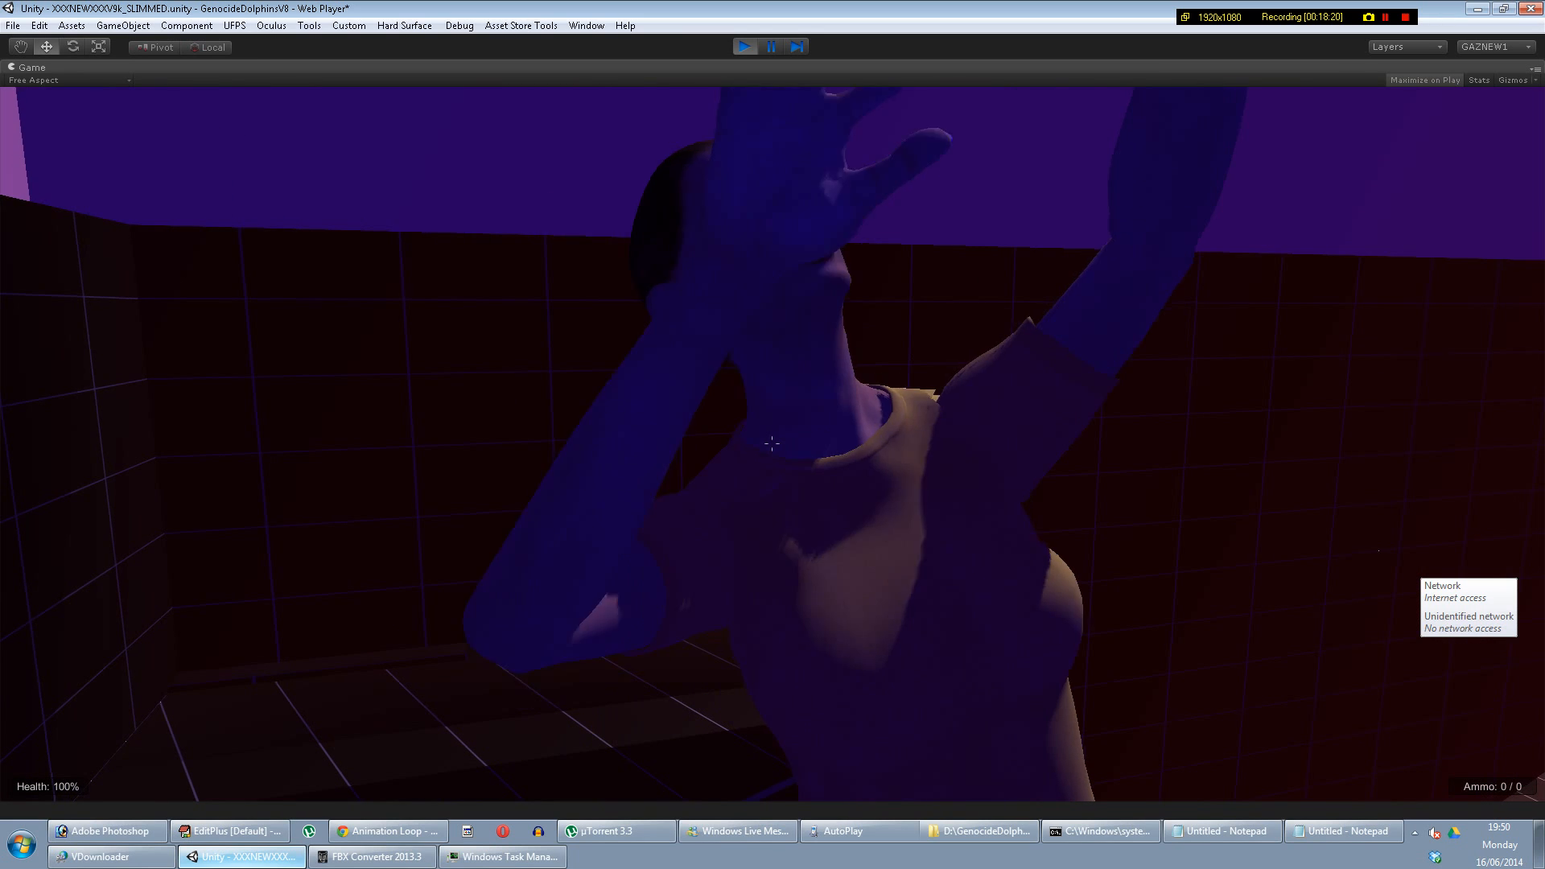
key("s")
key("s")
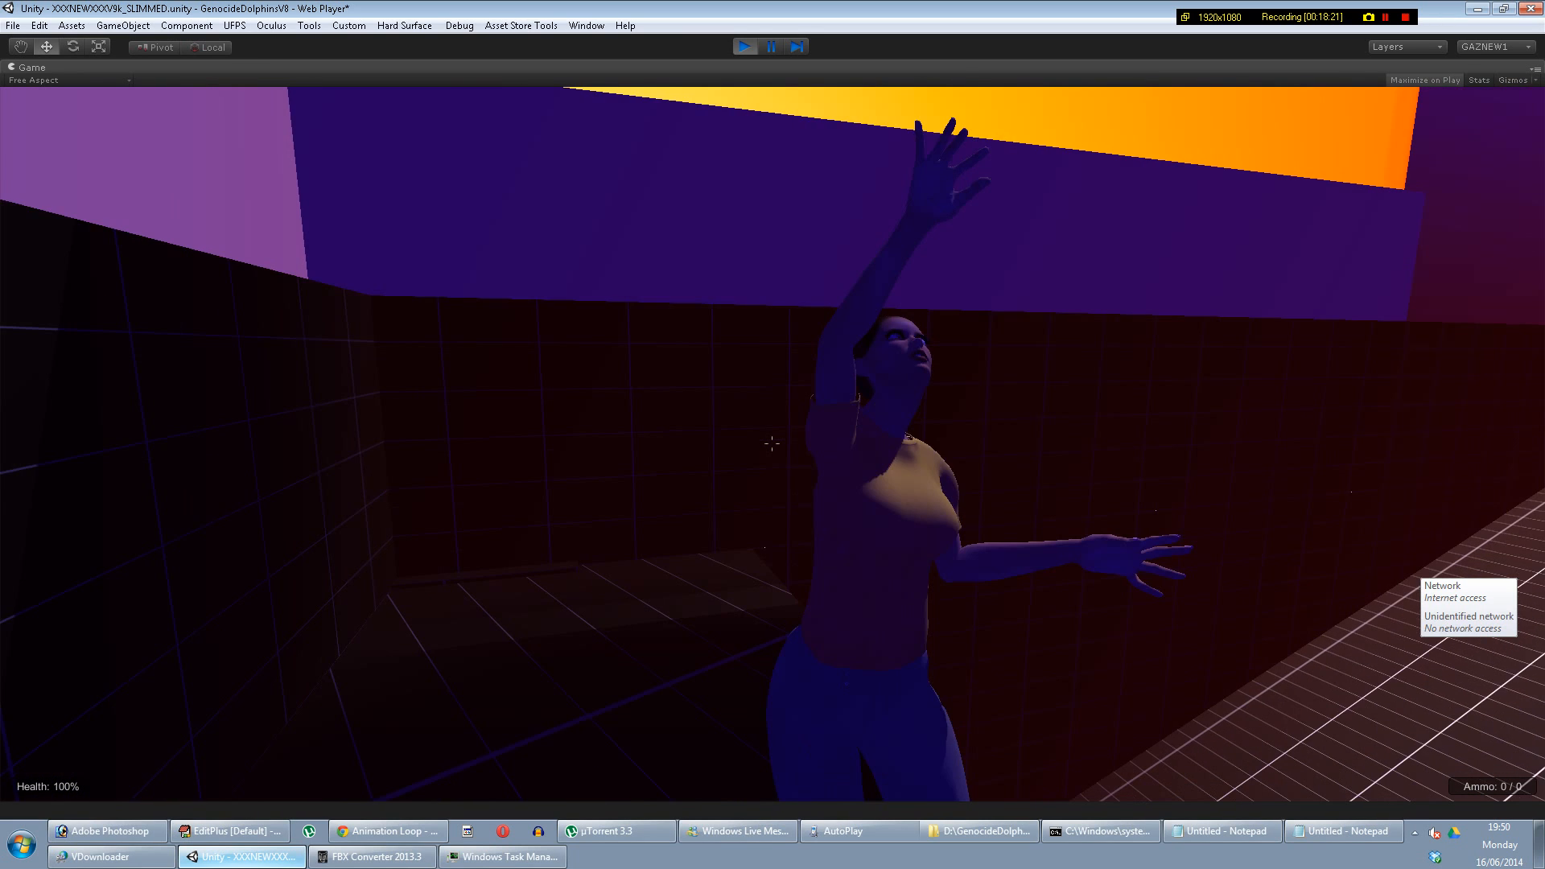
key("s")
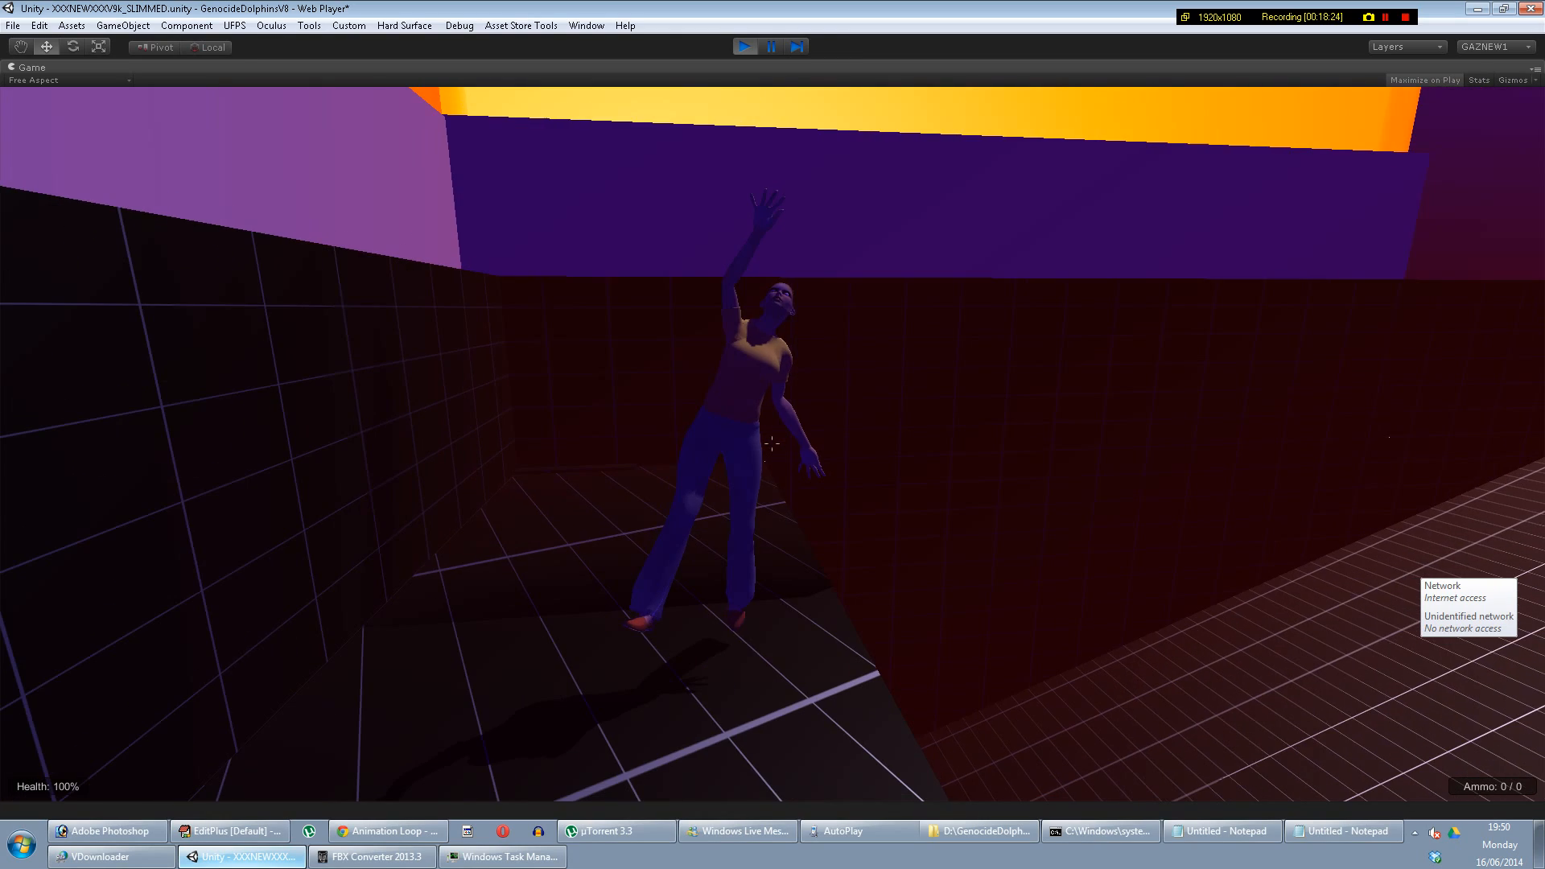
key("a")
key("s")
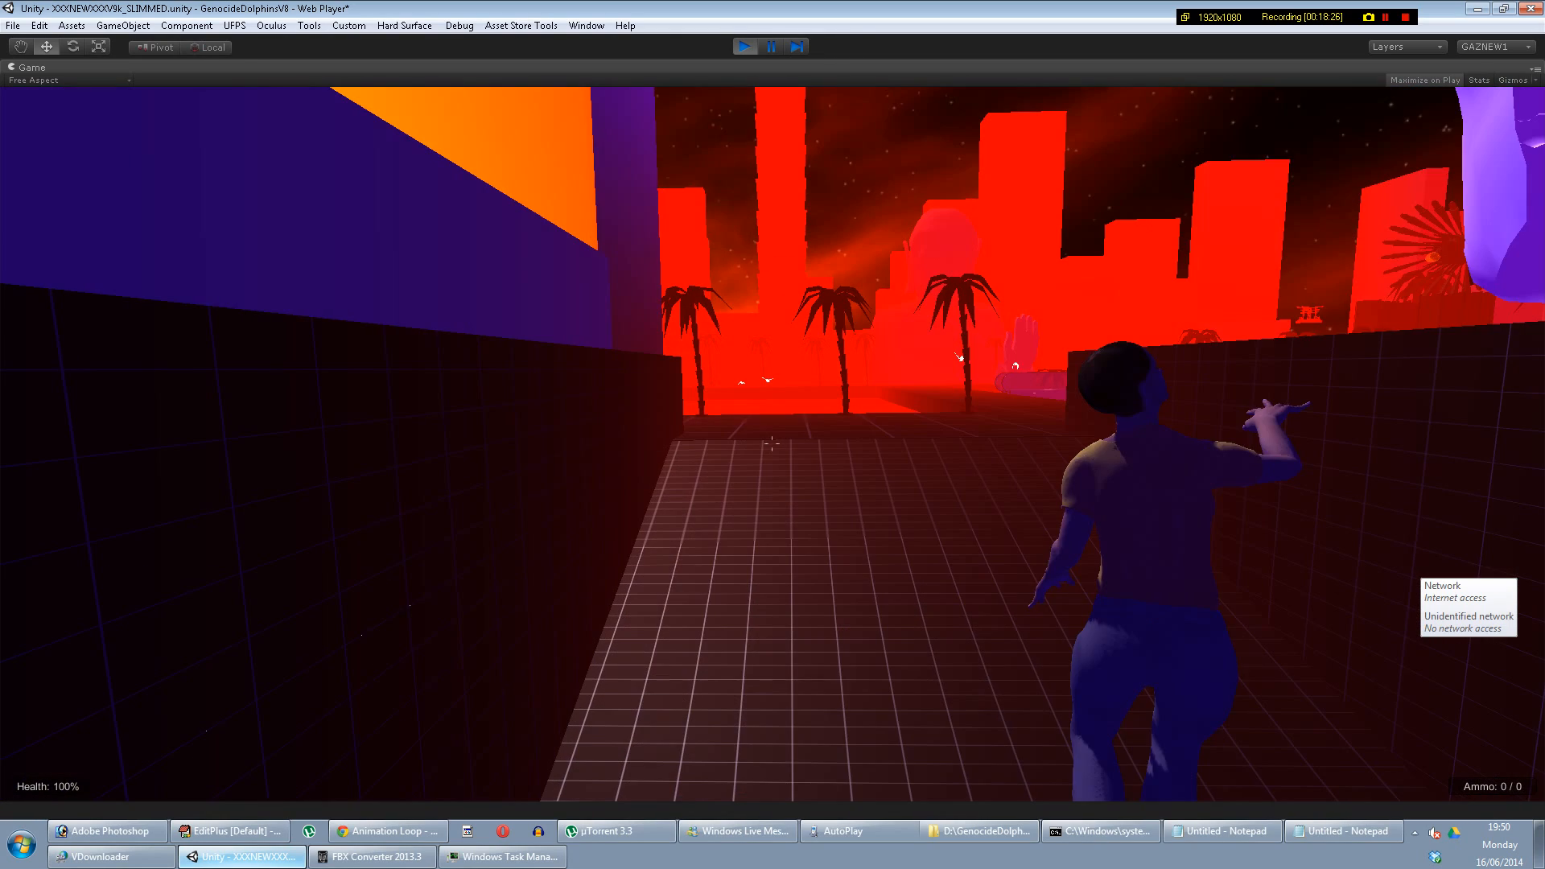
Step: Circle the animated woman on the balcony in the running game and examine her basketball moves from behind and from the front
key("w")
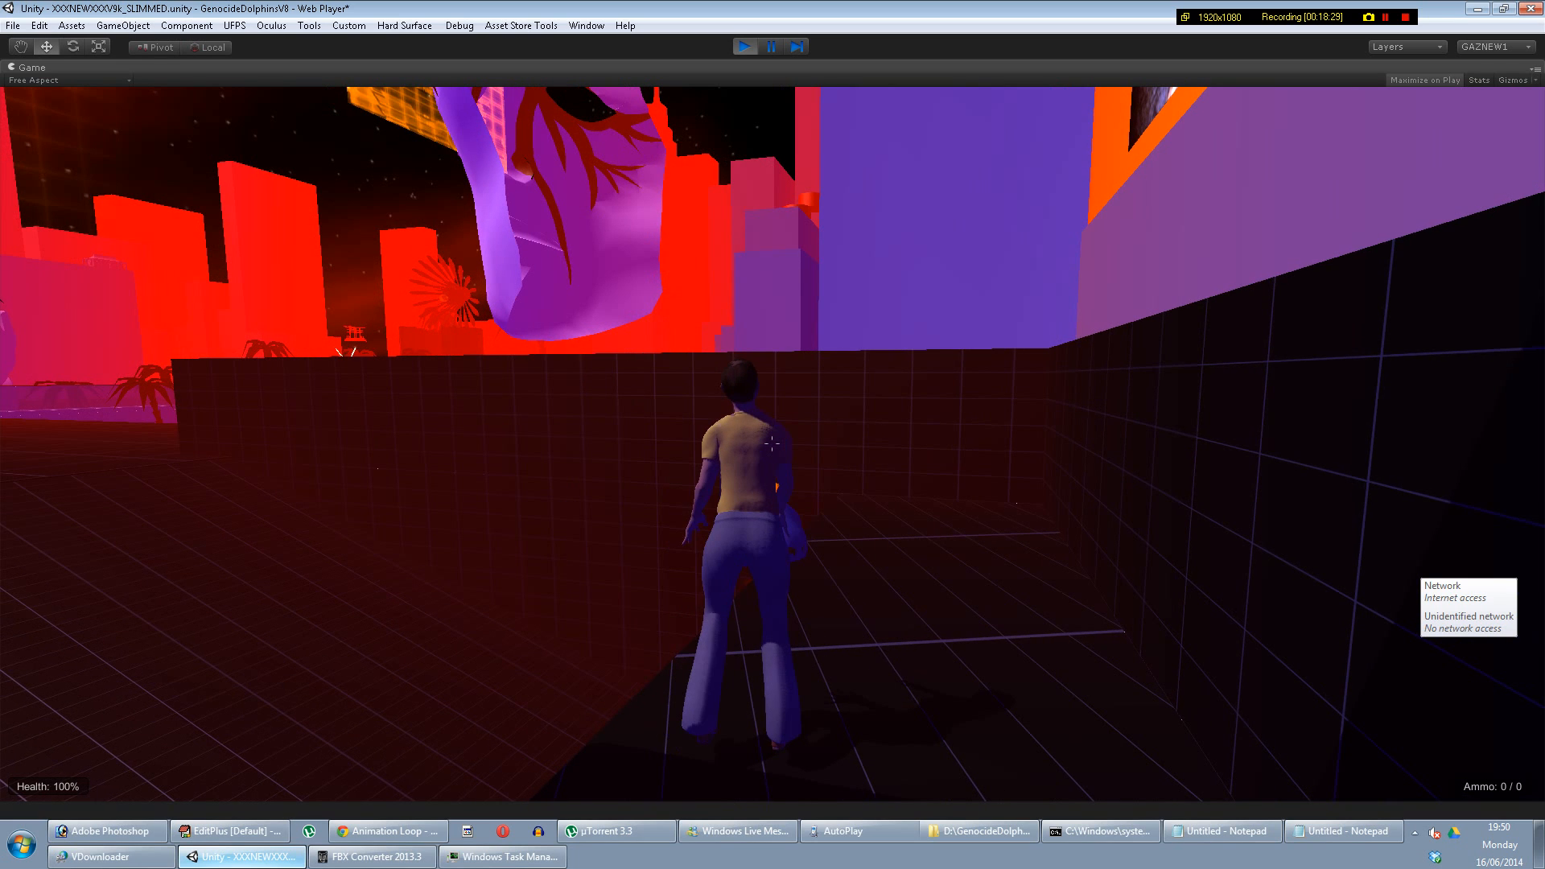
key("a")
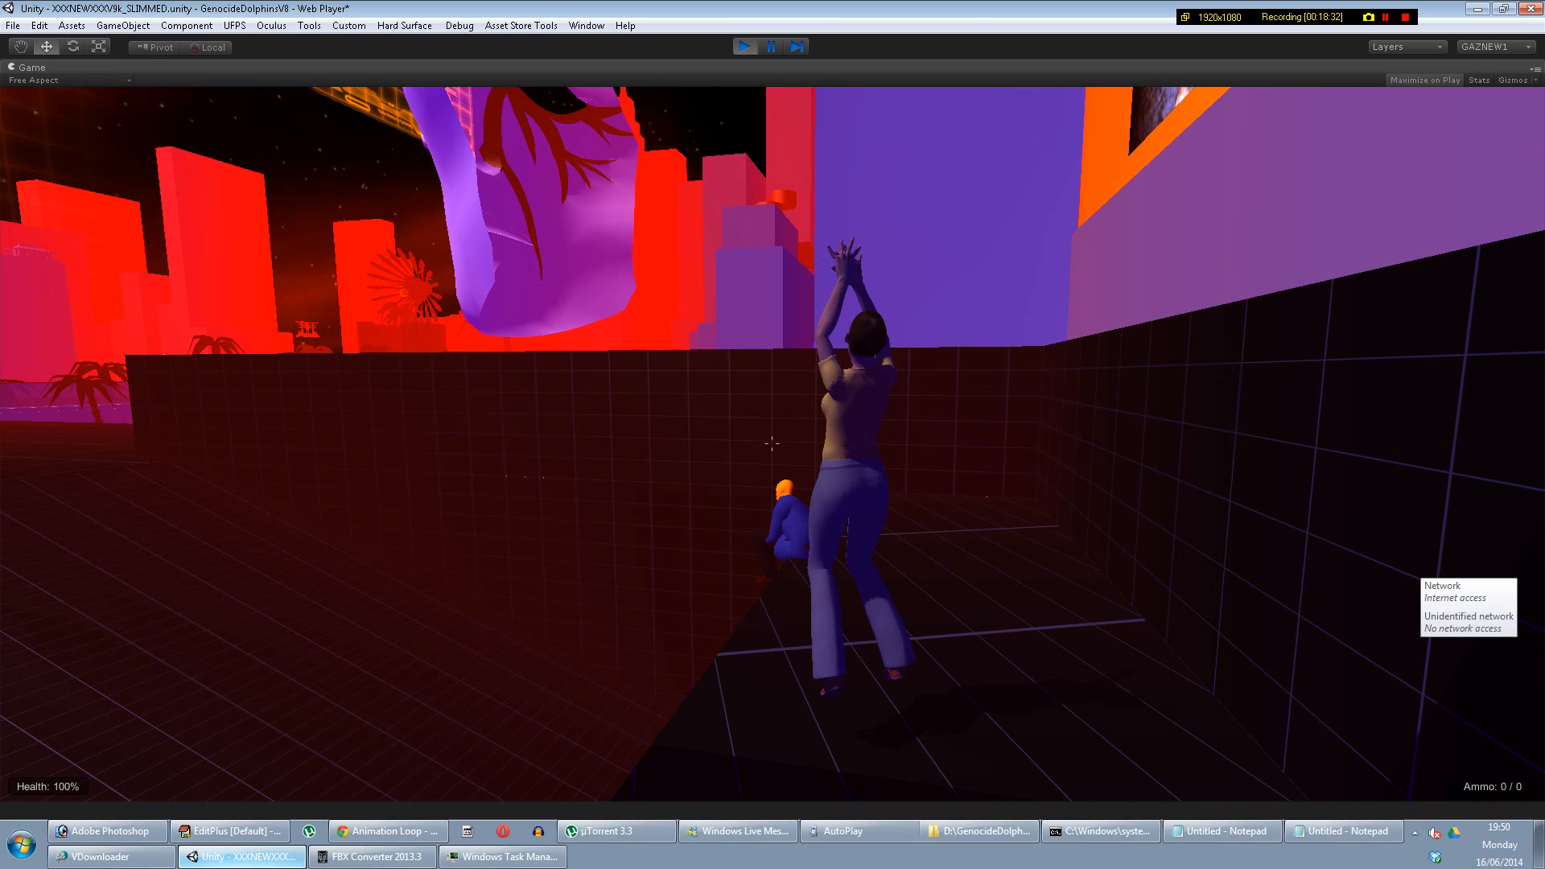
key("w")
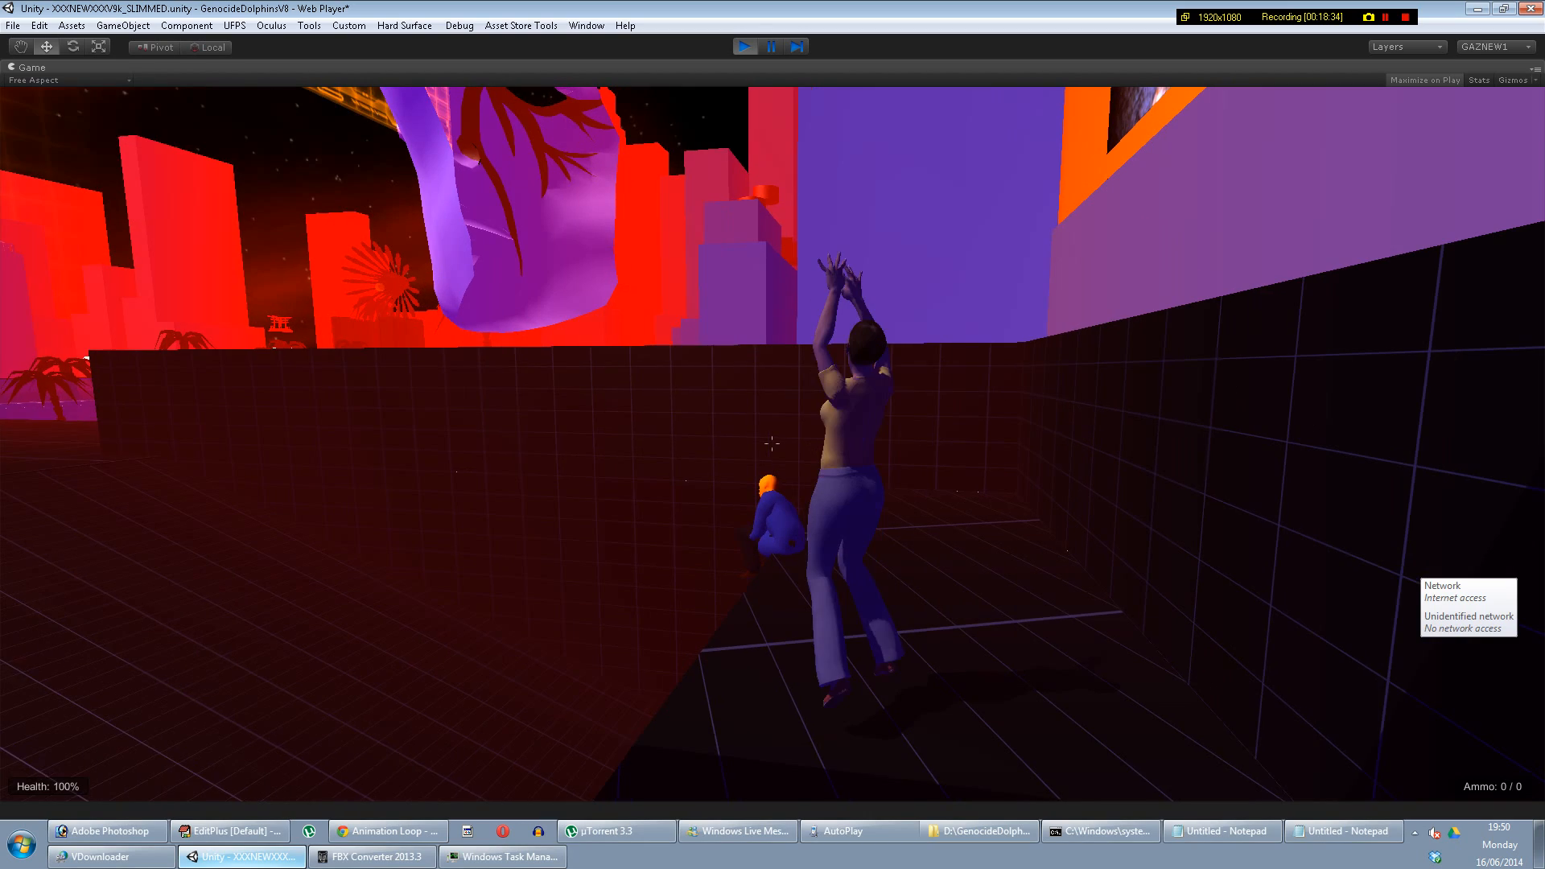
key("w")
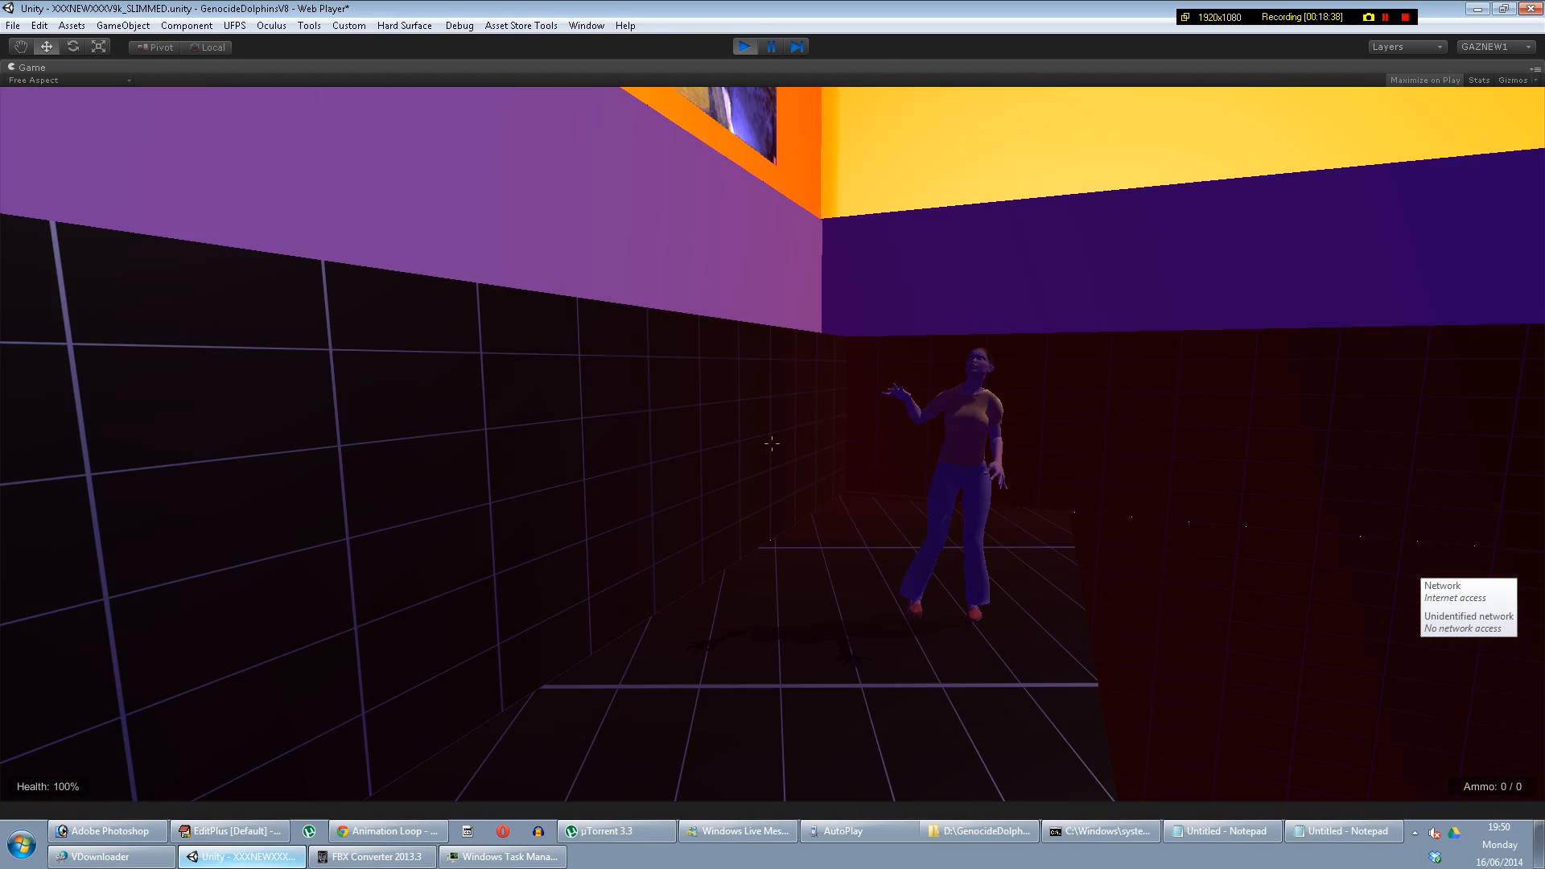
key("w")
key("w")
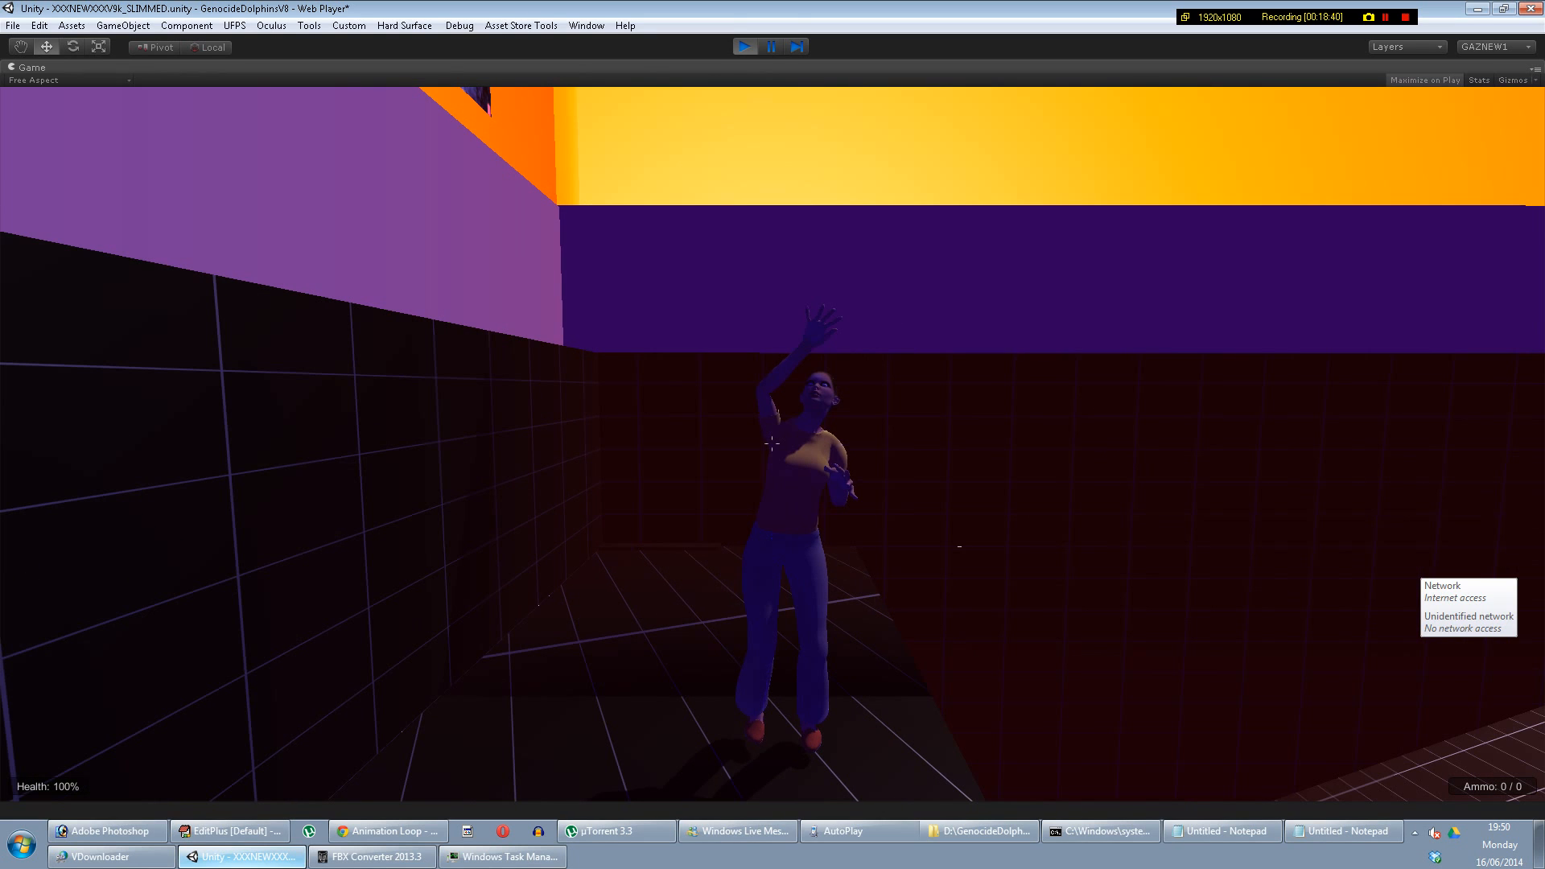
key("s")
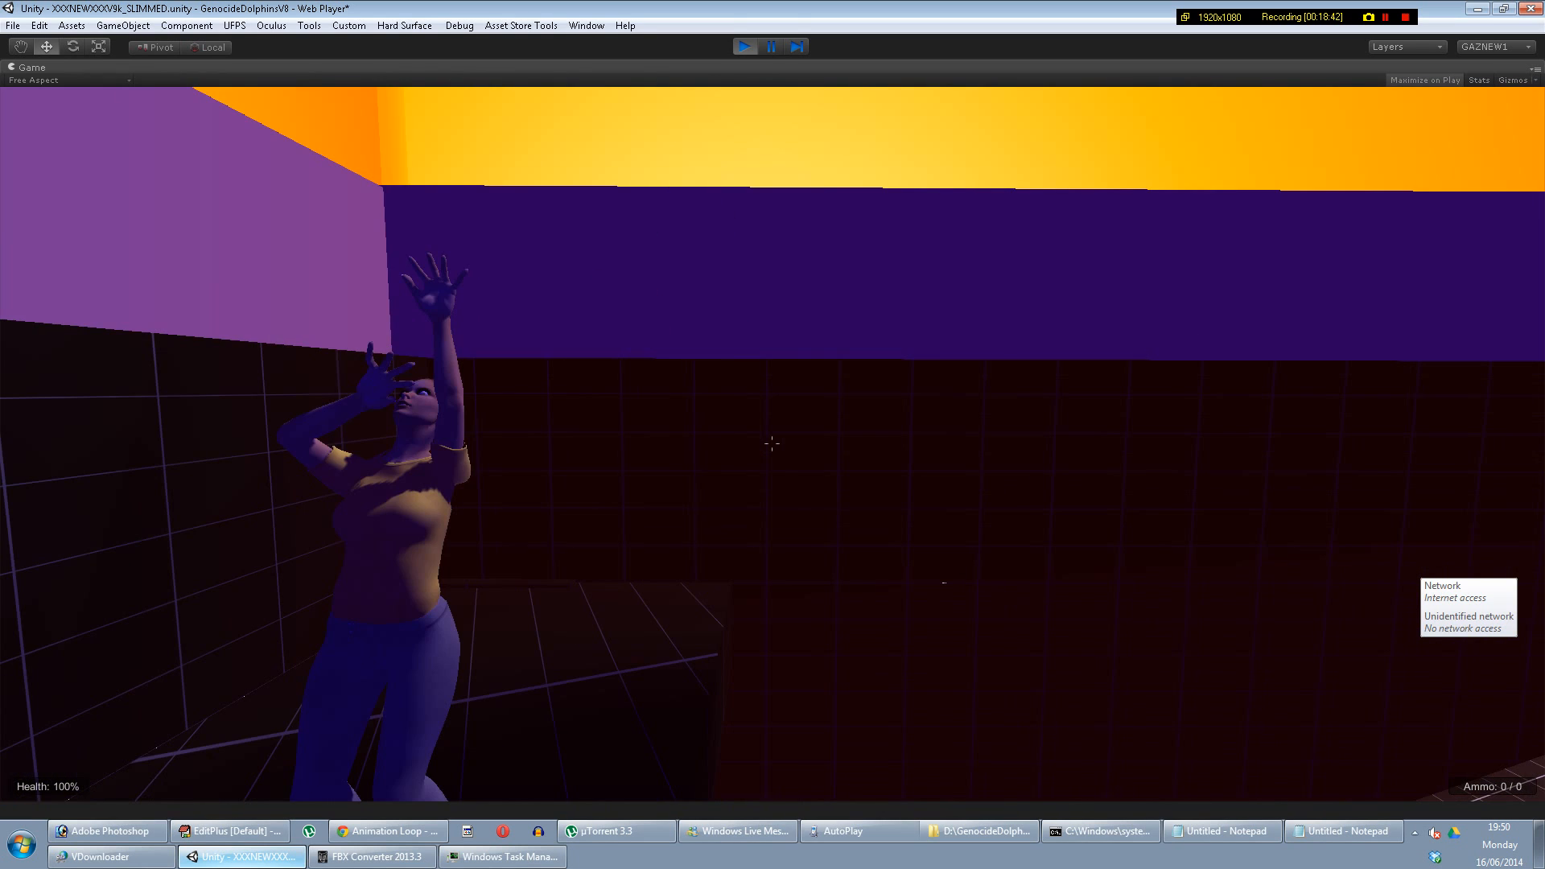
key("w")
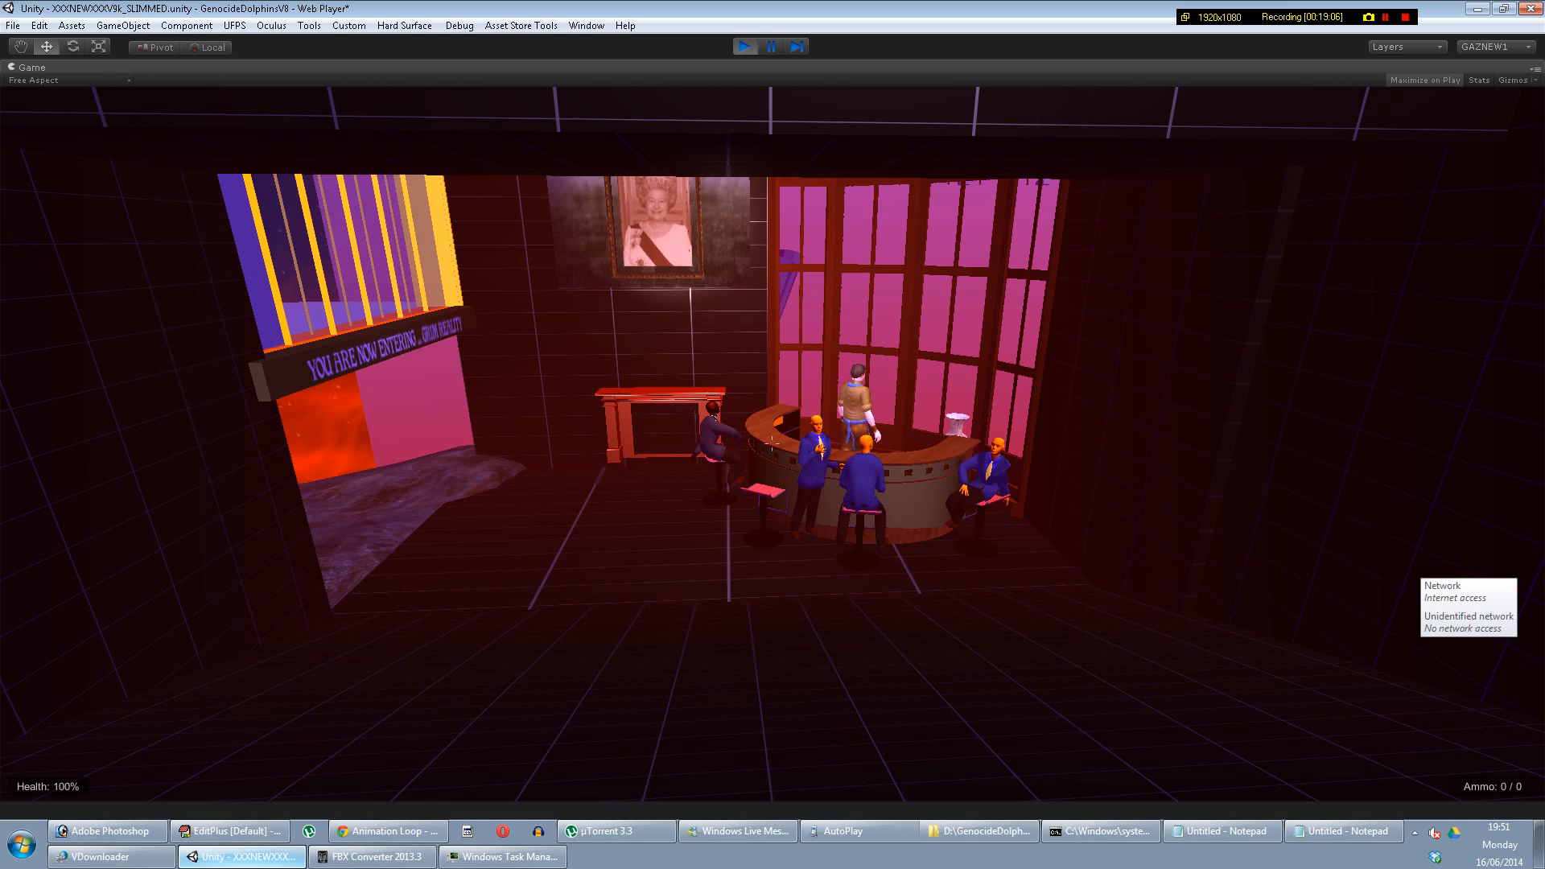
Step: Walk past the seated men at the bar and out through the Grim Reality opening to the green rocket
key("w")
key("w")
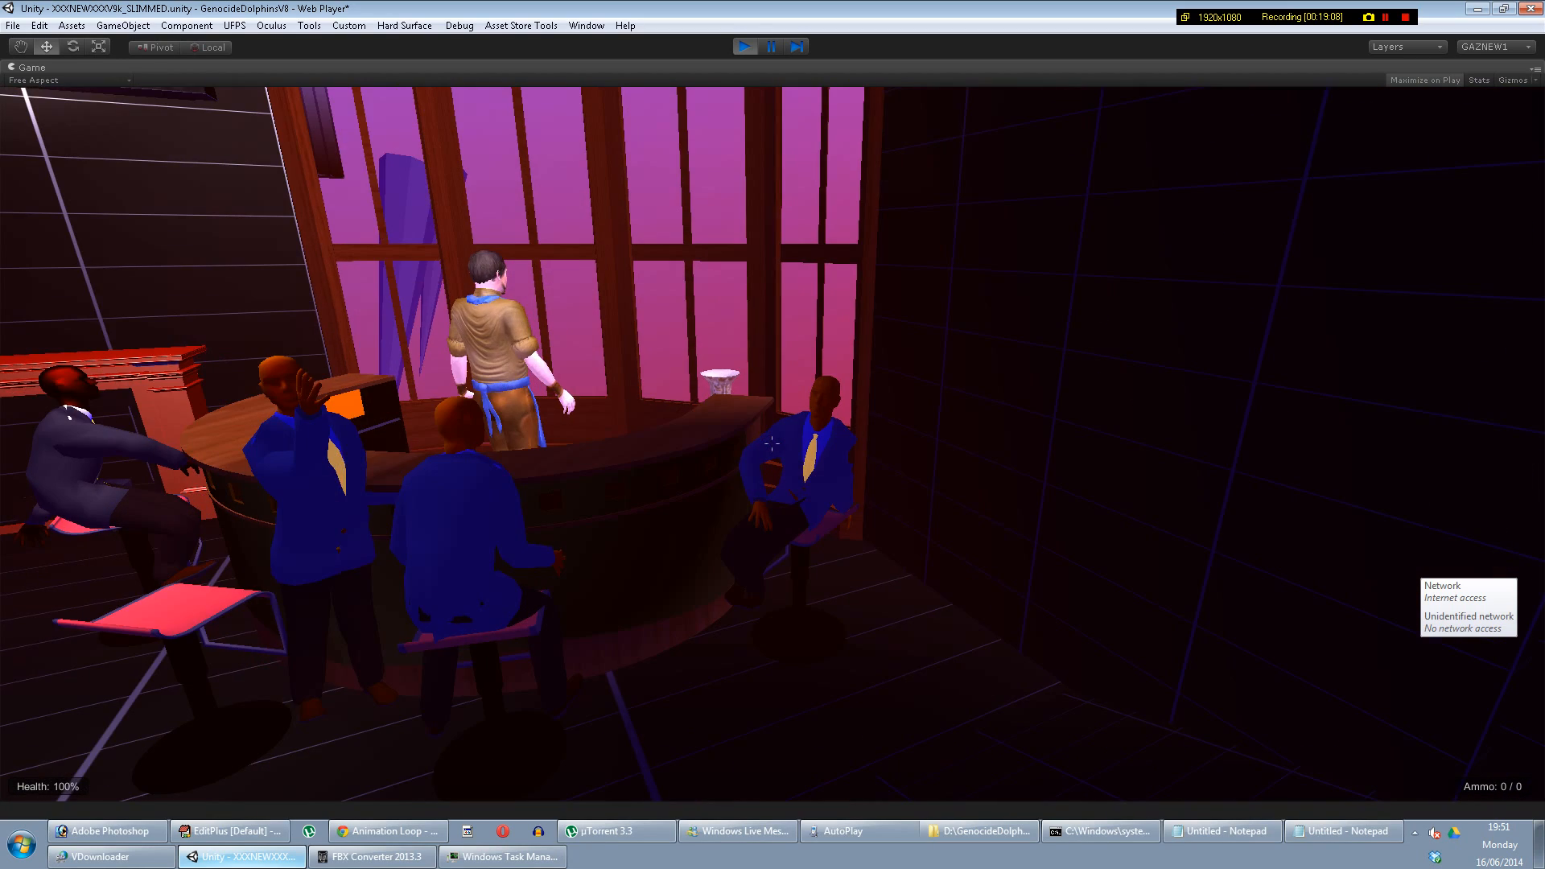
key("w")
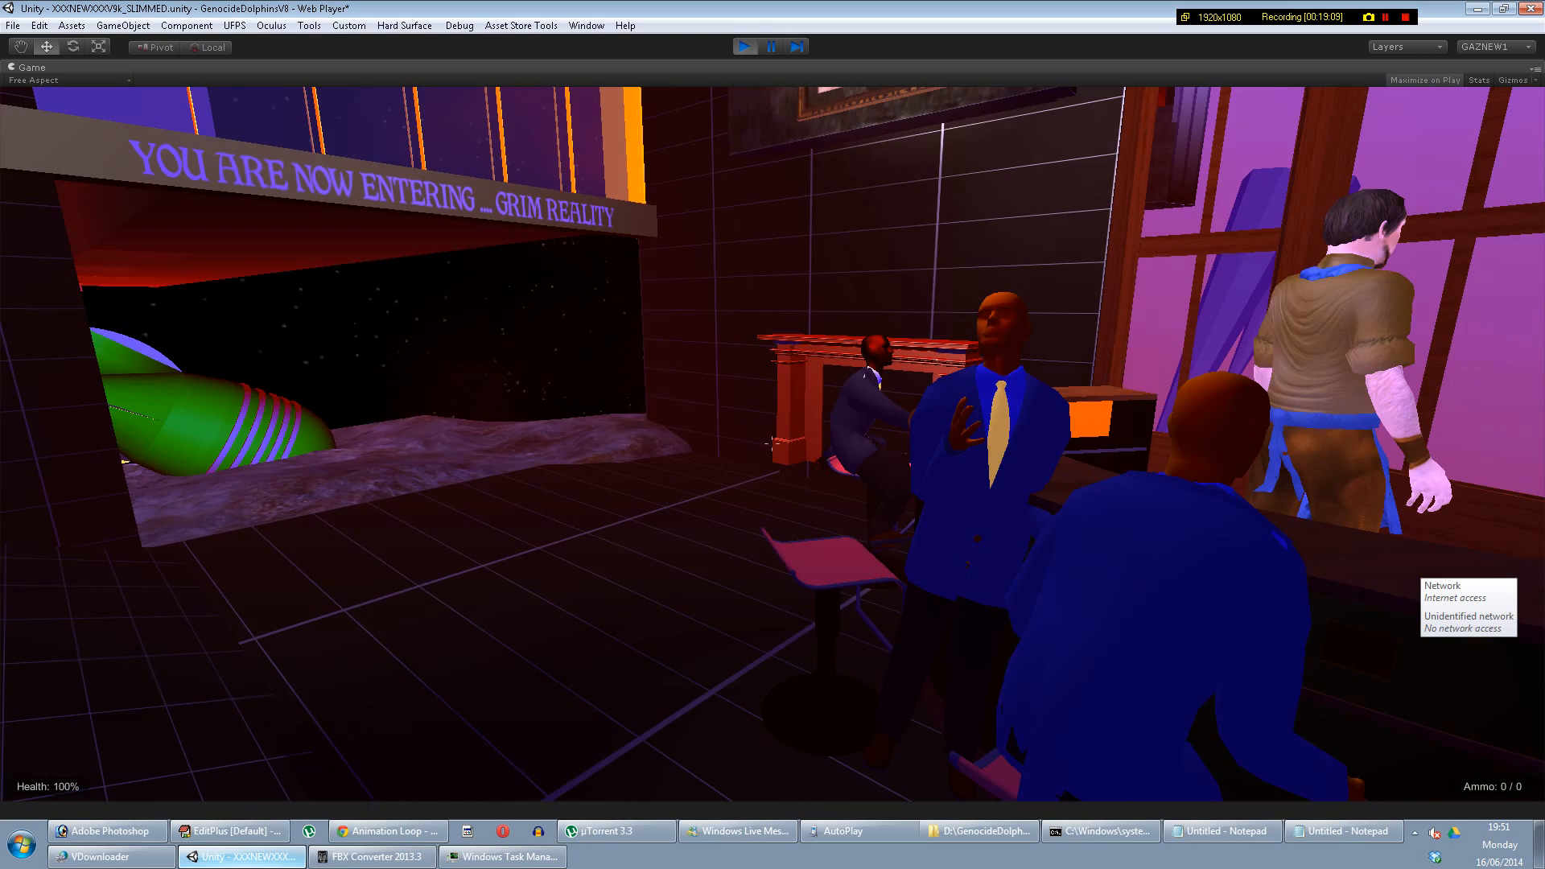
key("w")
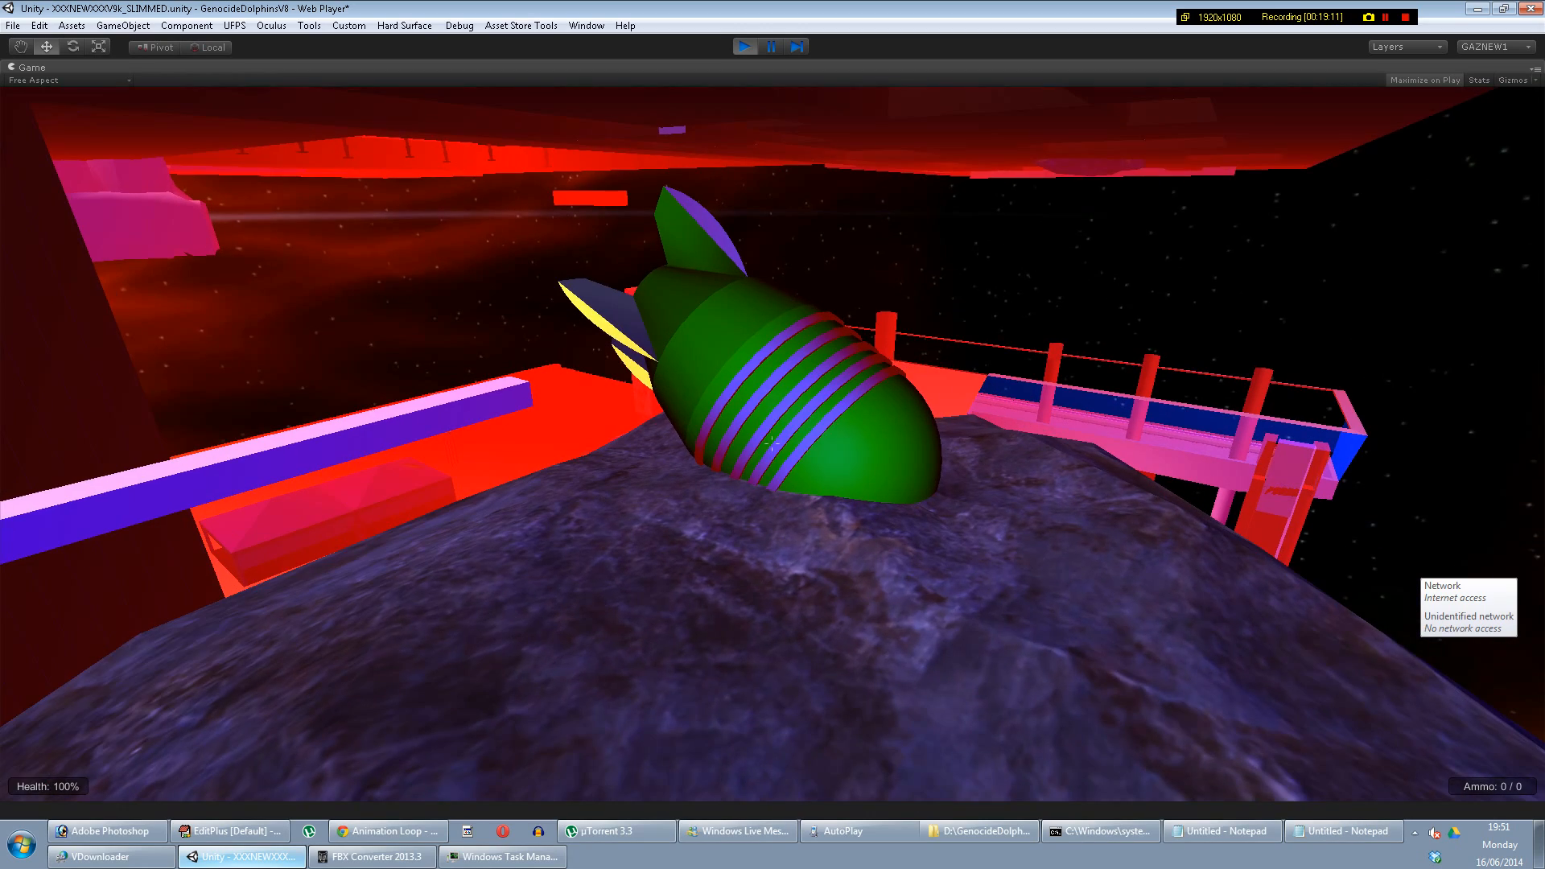
Step: Cross the rock beside the rocket, drop down to the red plaza and pick up the revolver near the dark figure
key("w")
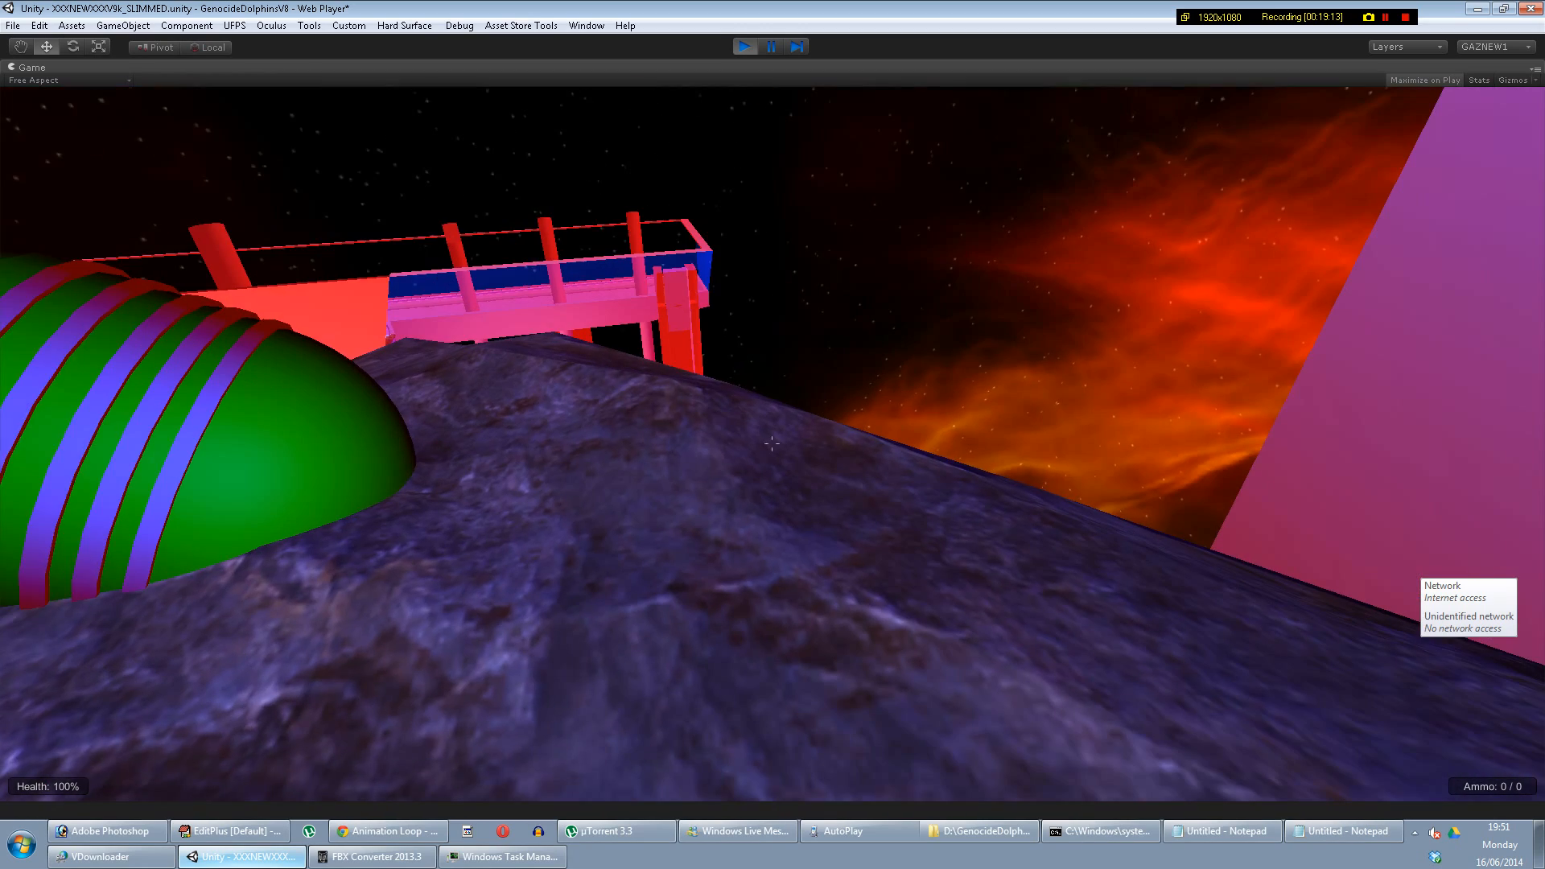
key("w")
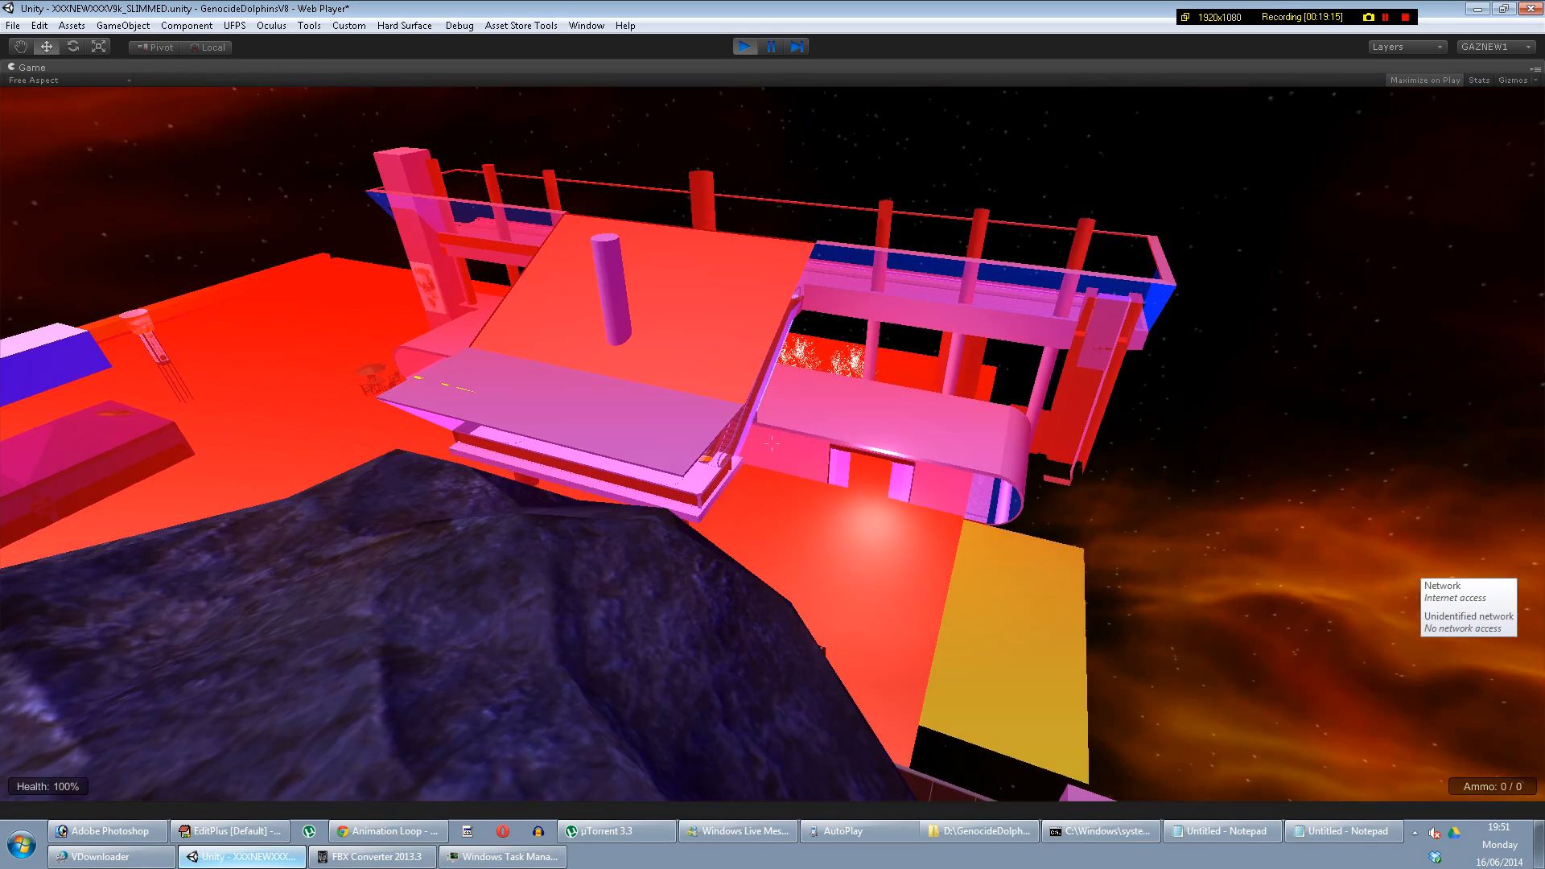
key("w")
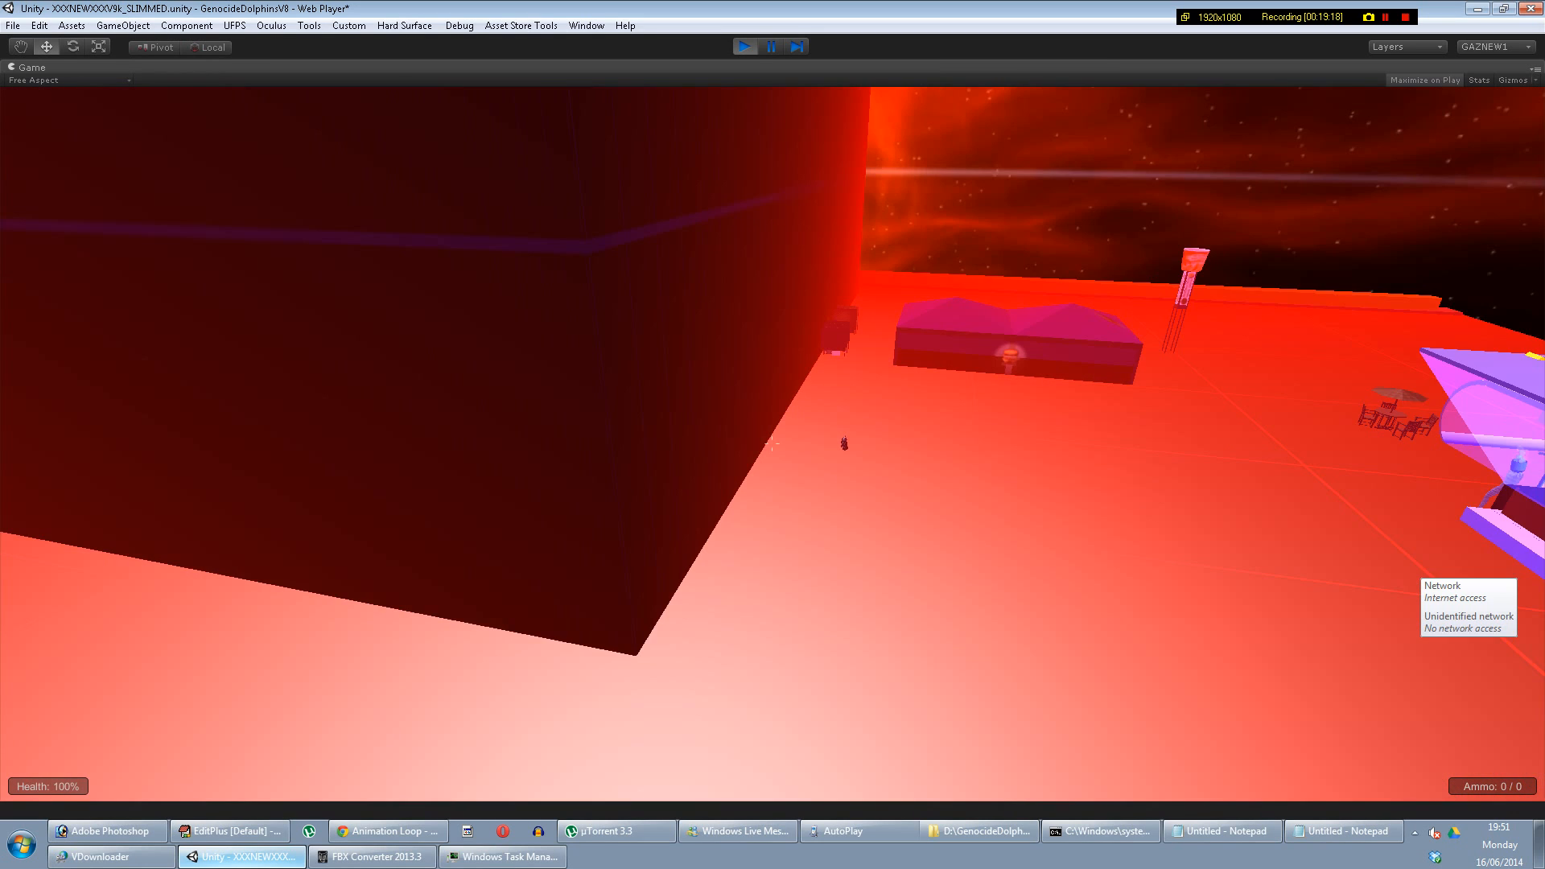
key("w")
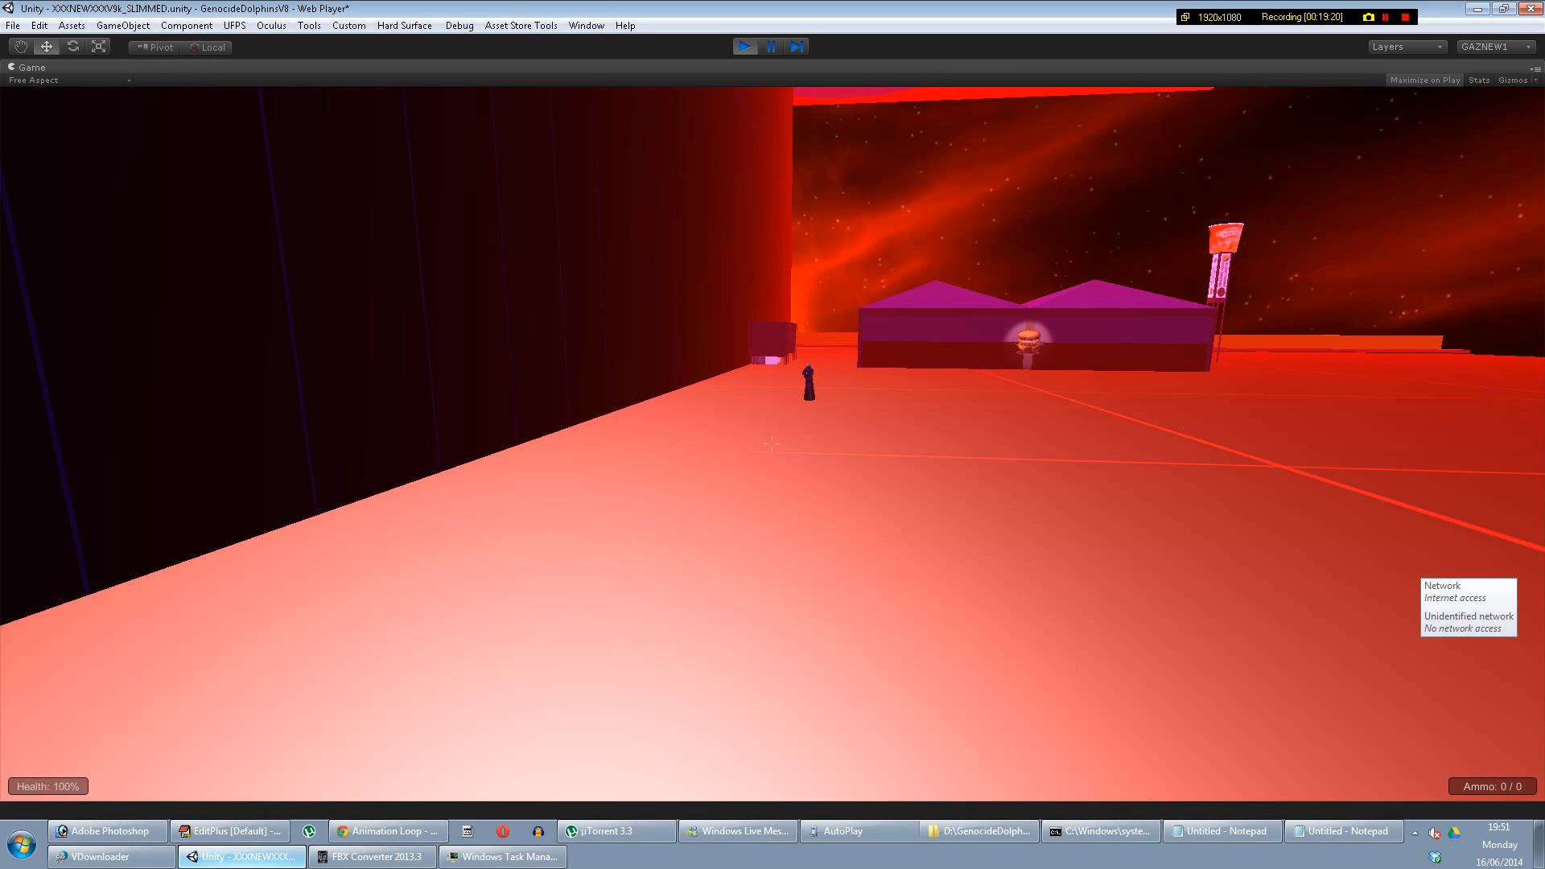
key("w")
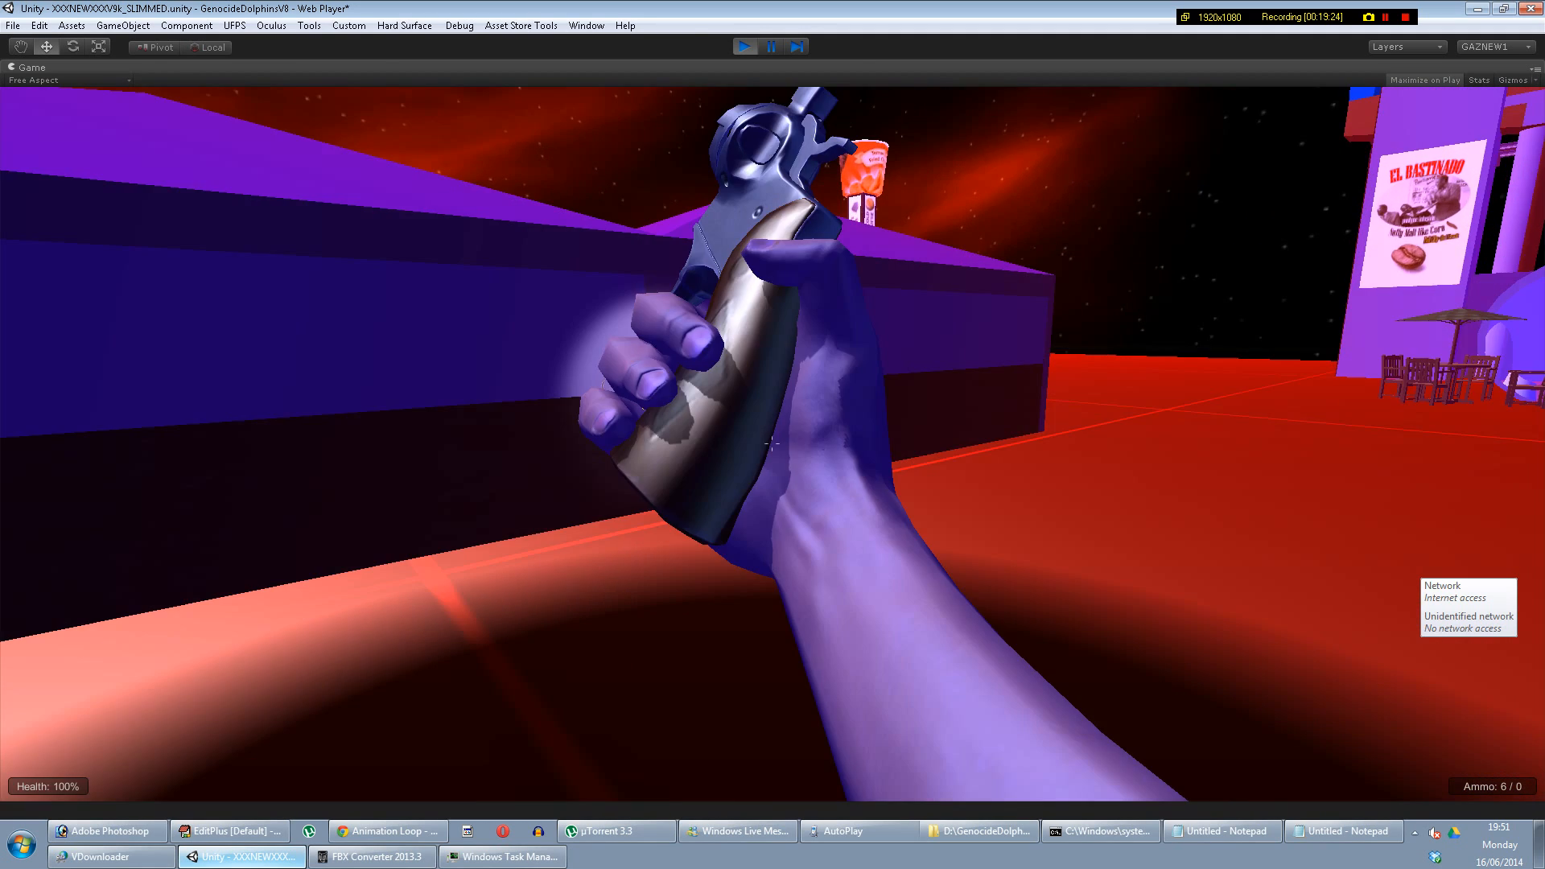
Step: View the Dirt Burgs sign up close and walk around the building to the fried chicken sign tower
key("w")
key("w")
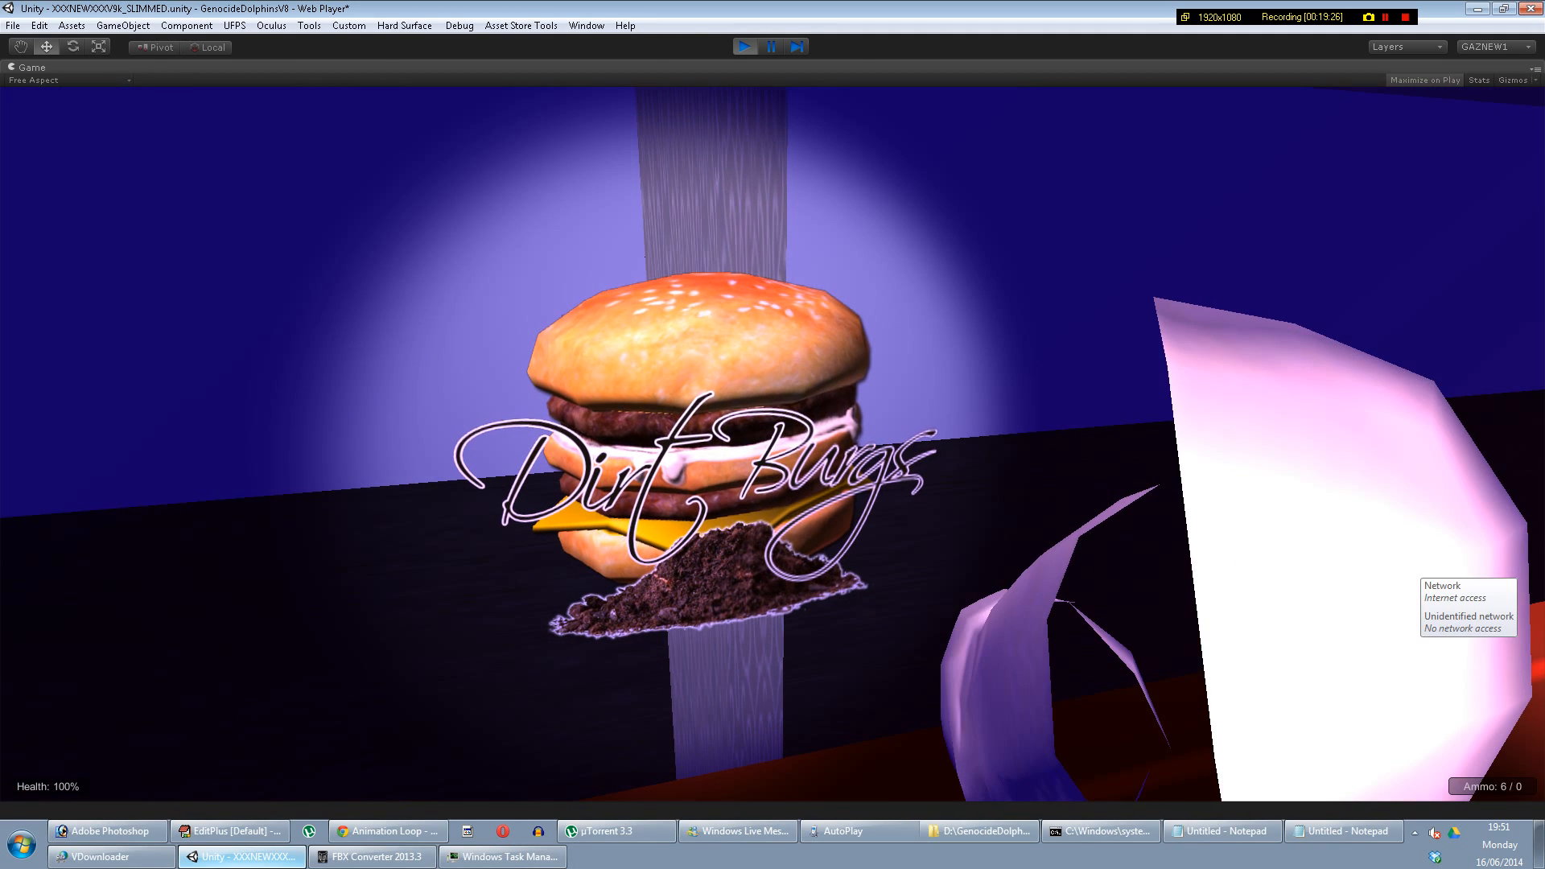
key("w")
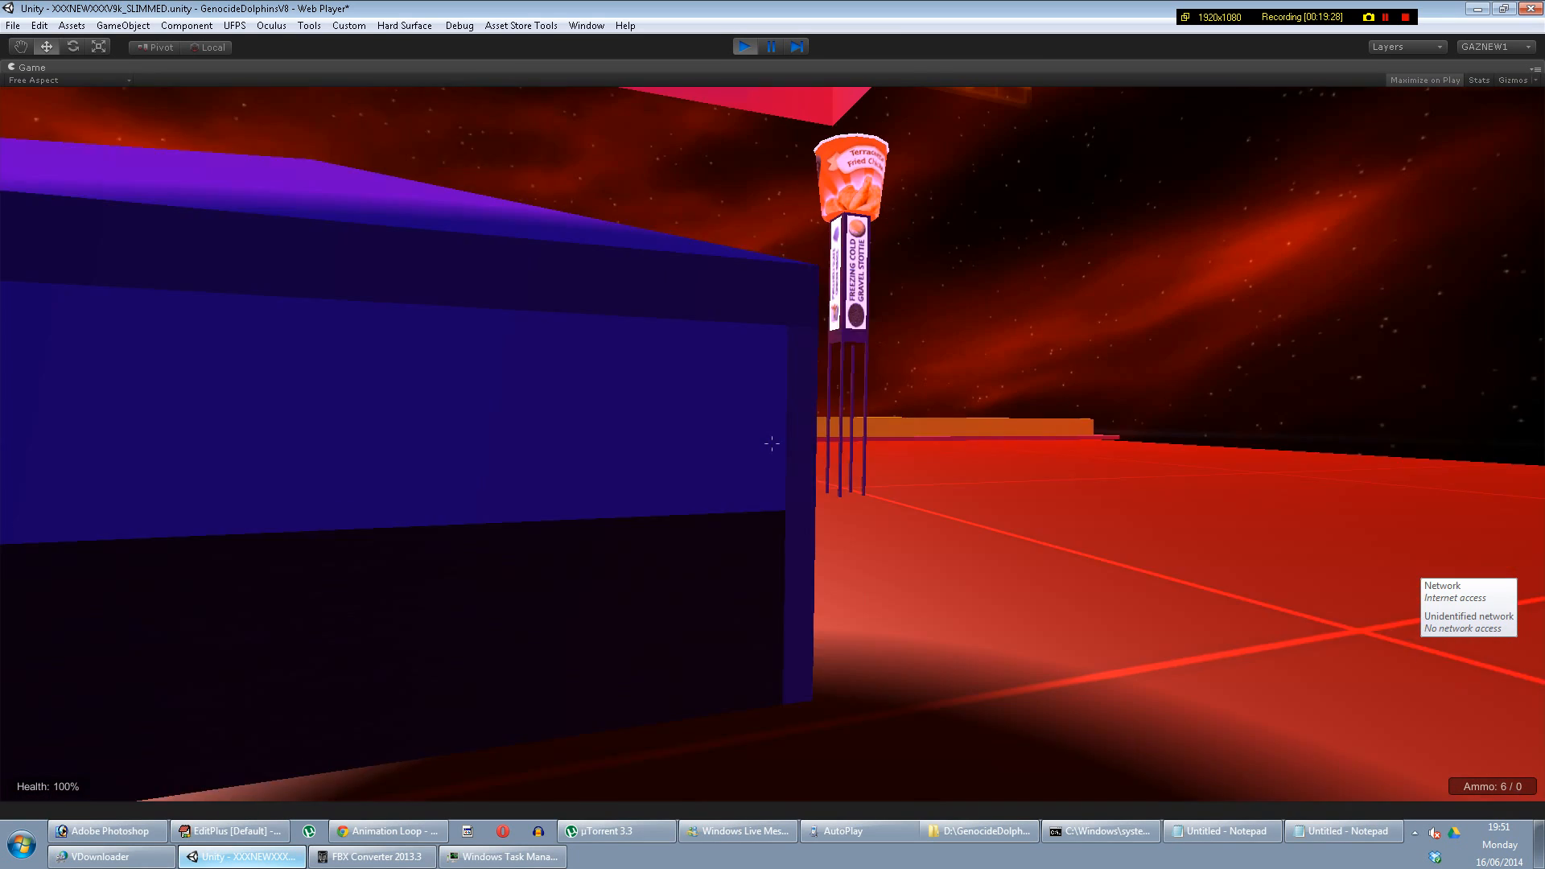
key("w")
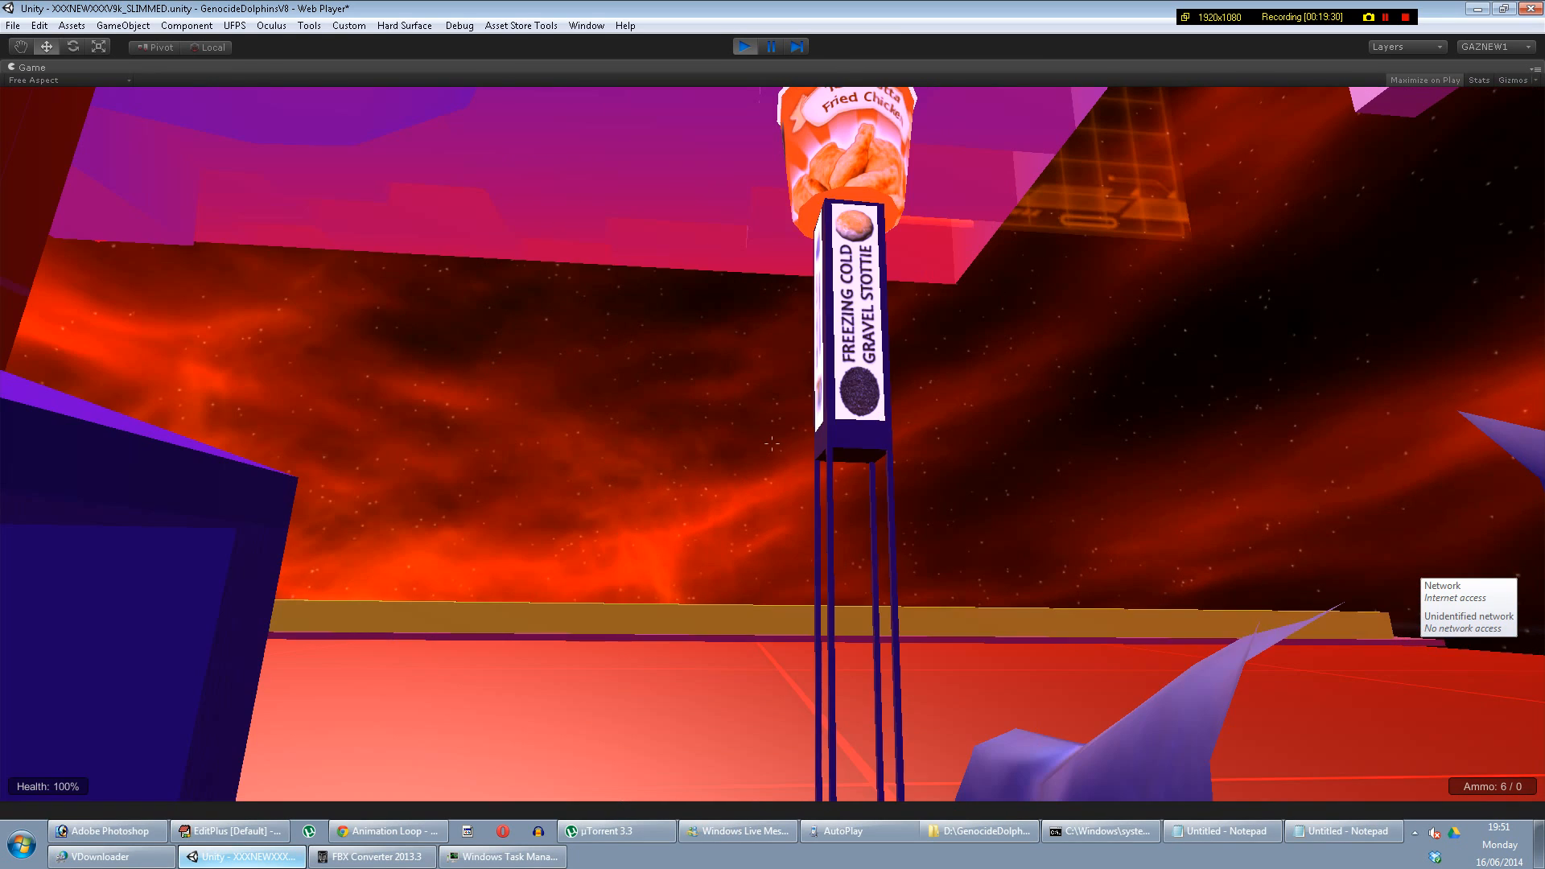
Step: Circle the fried chicken sign tower and examine its clay burger and onion rings panels
key("d")
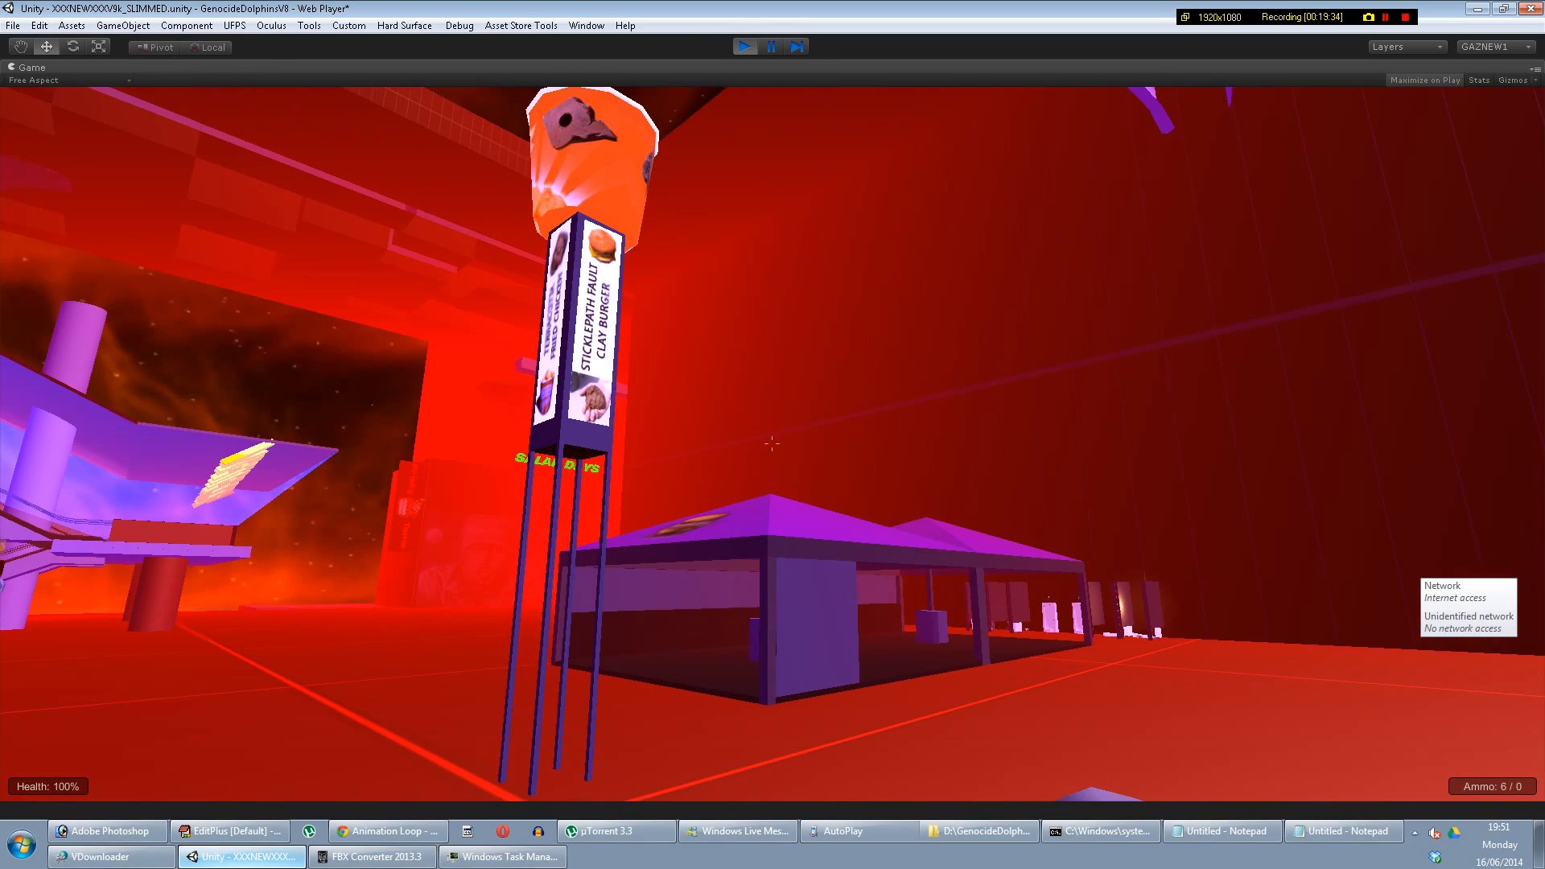
key("w")
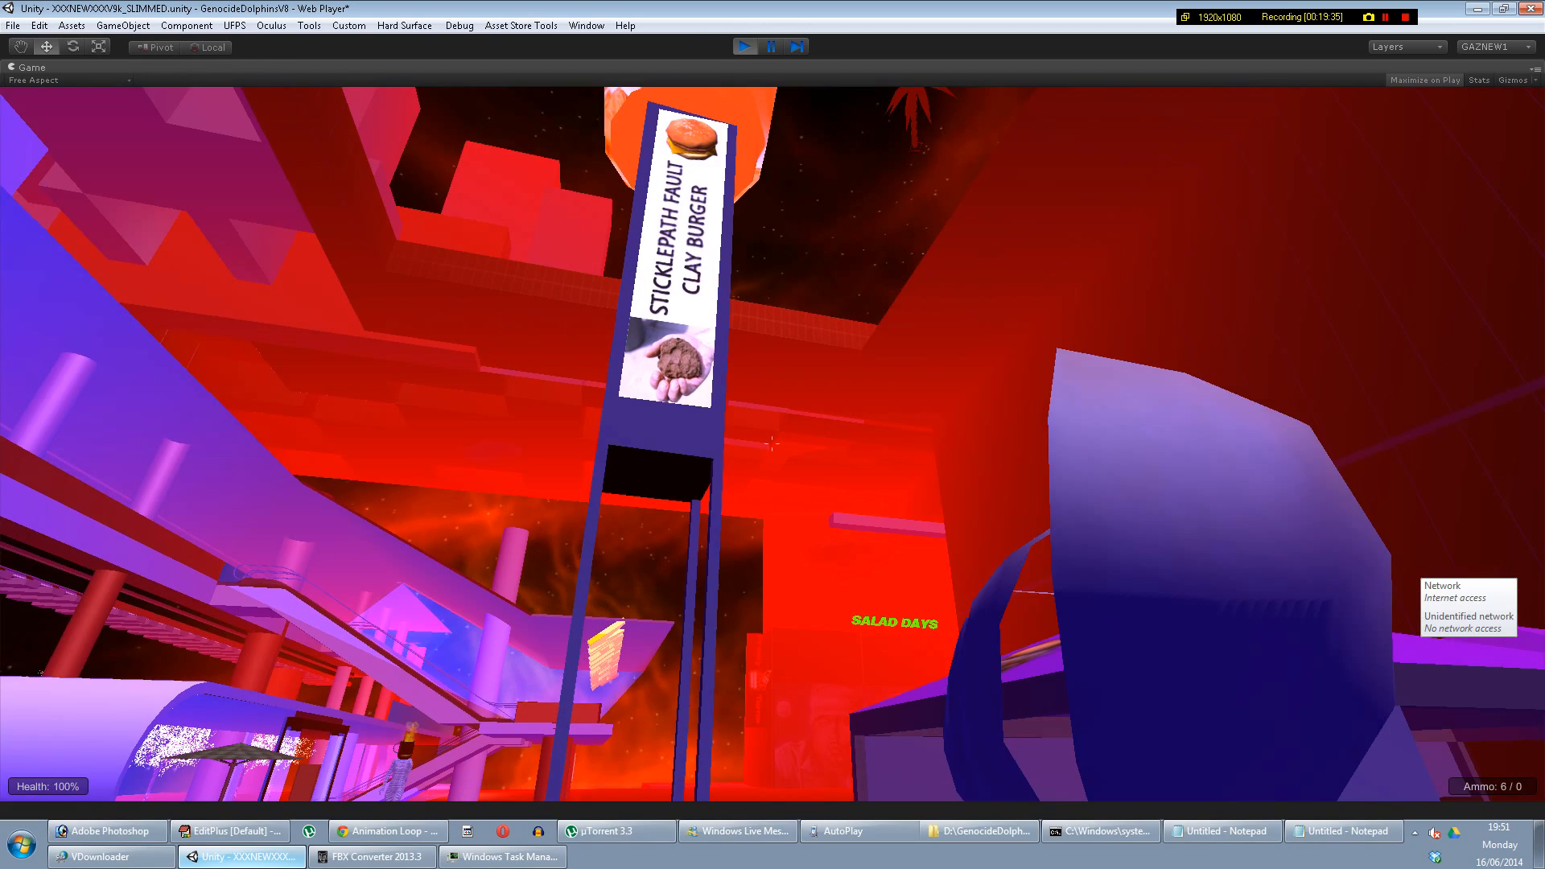
key("a")
key("d")
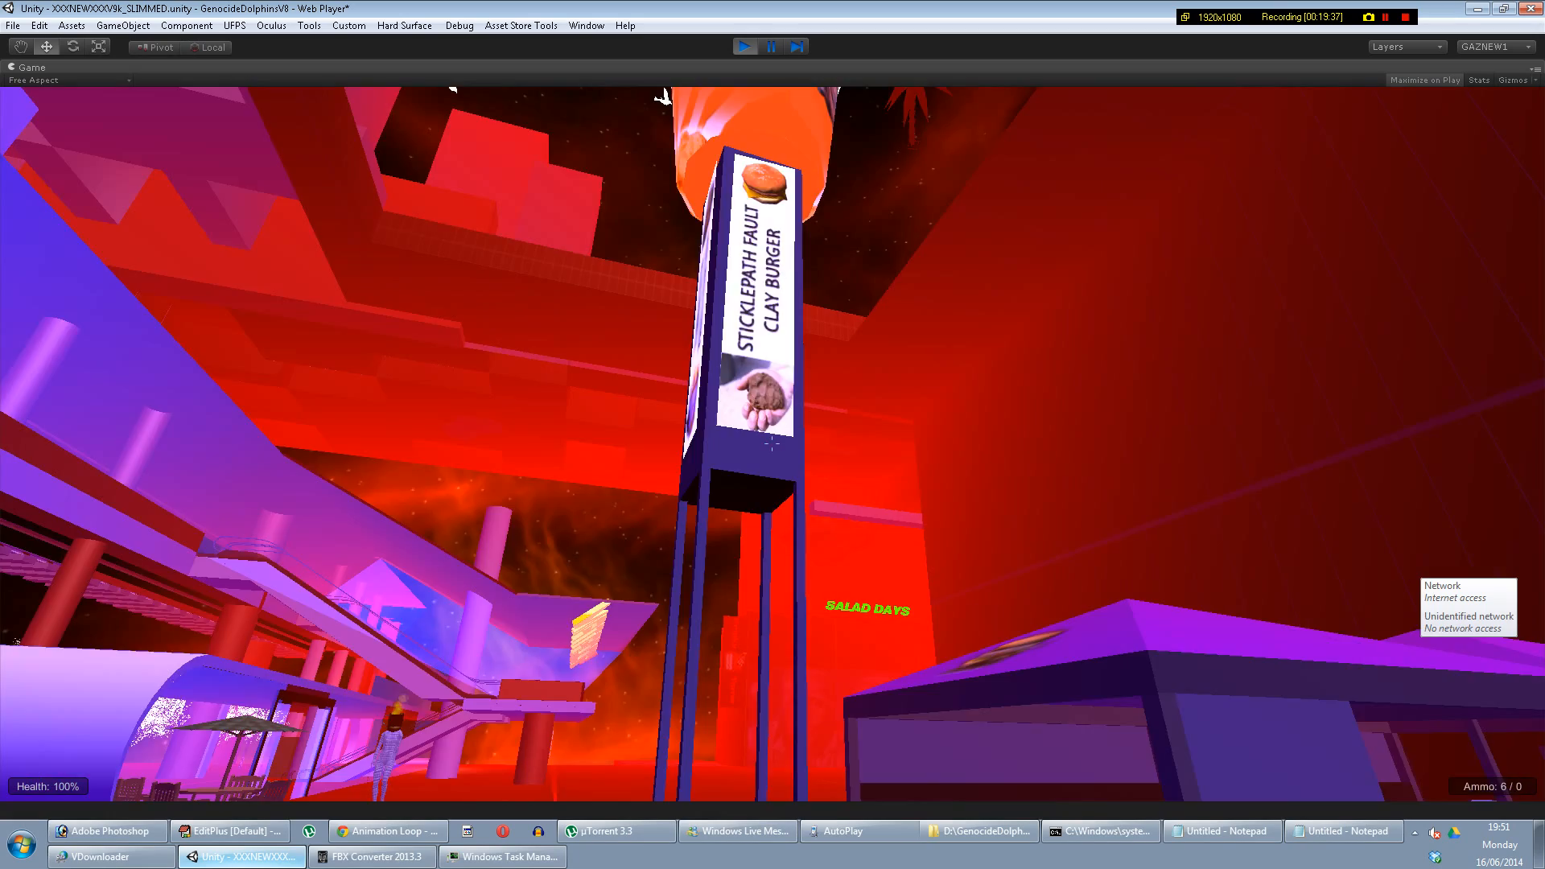
key("w")
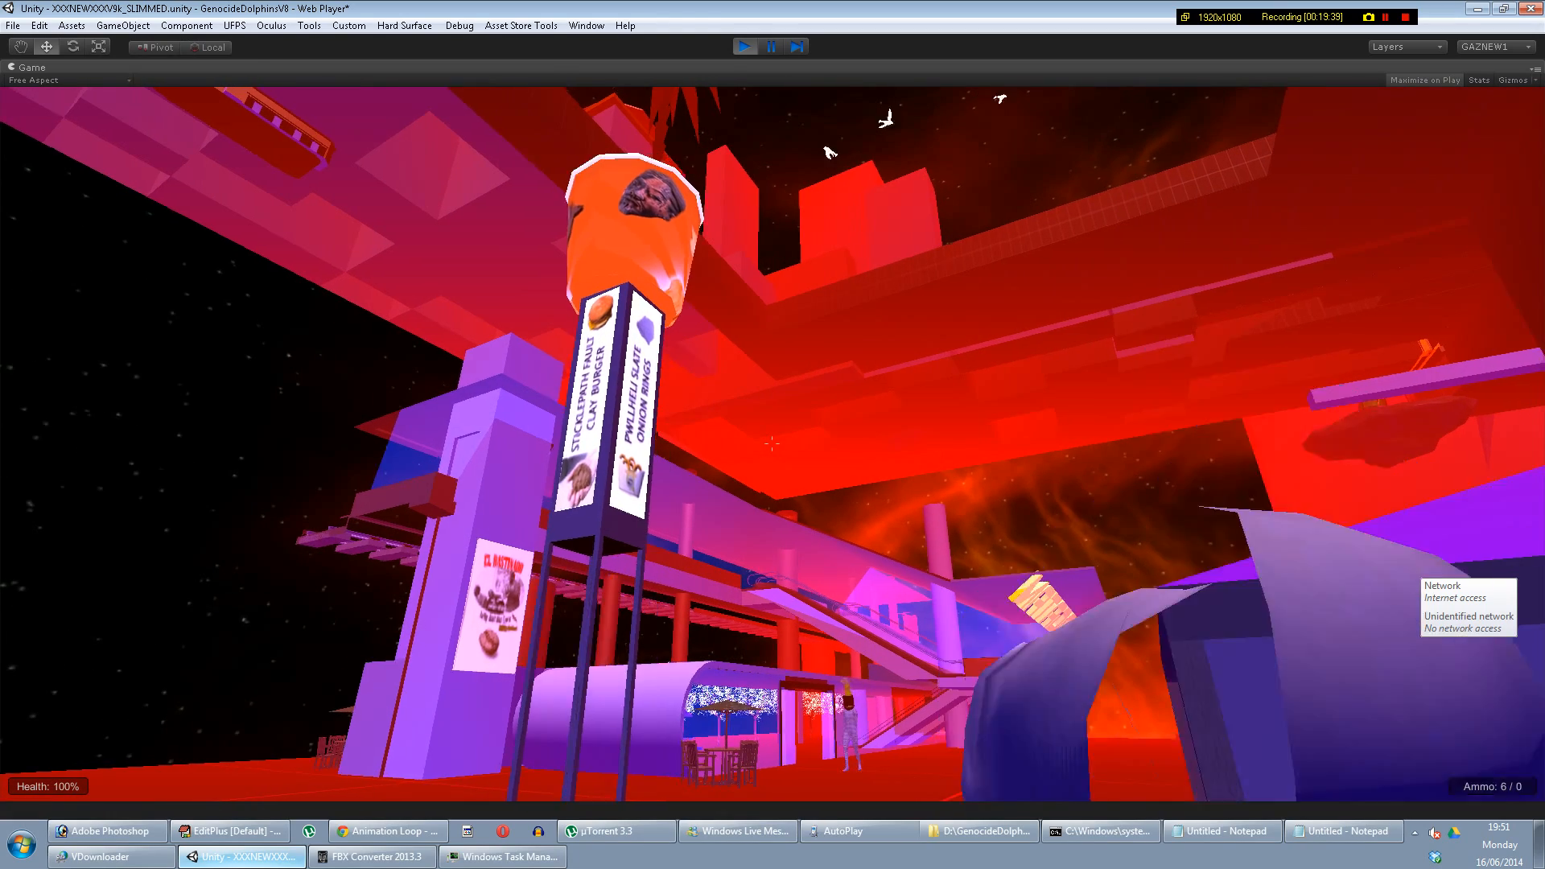
Step: Walk along the green boundary wall behind the dark building, jump off the plaza's edge and release the cursor from the game
key("w")
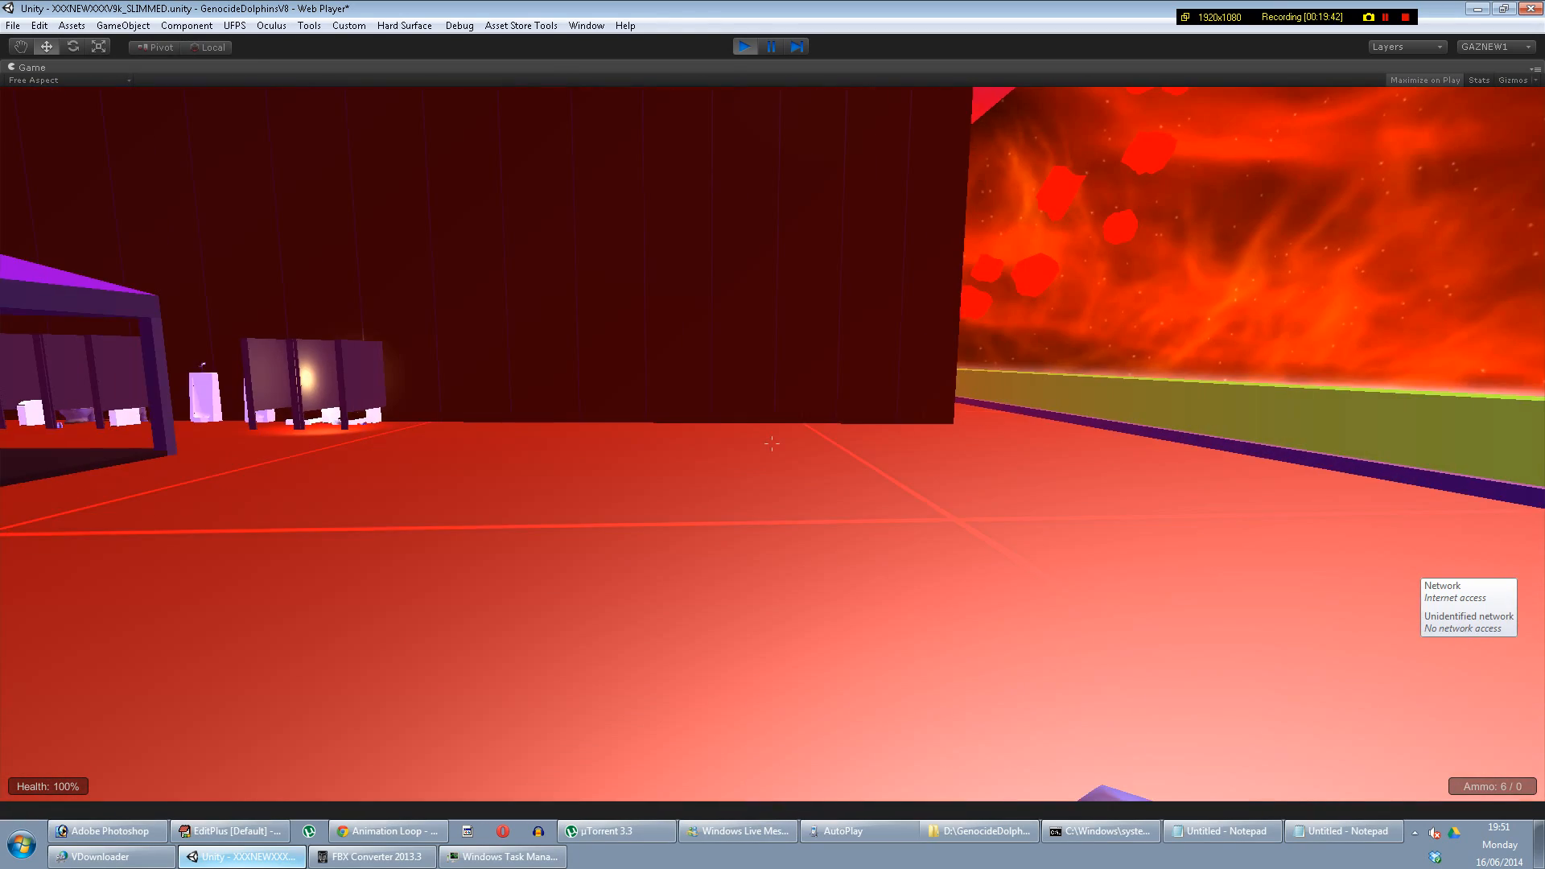
key("w")
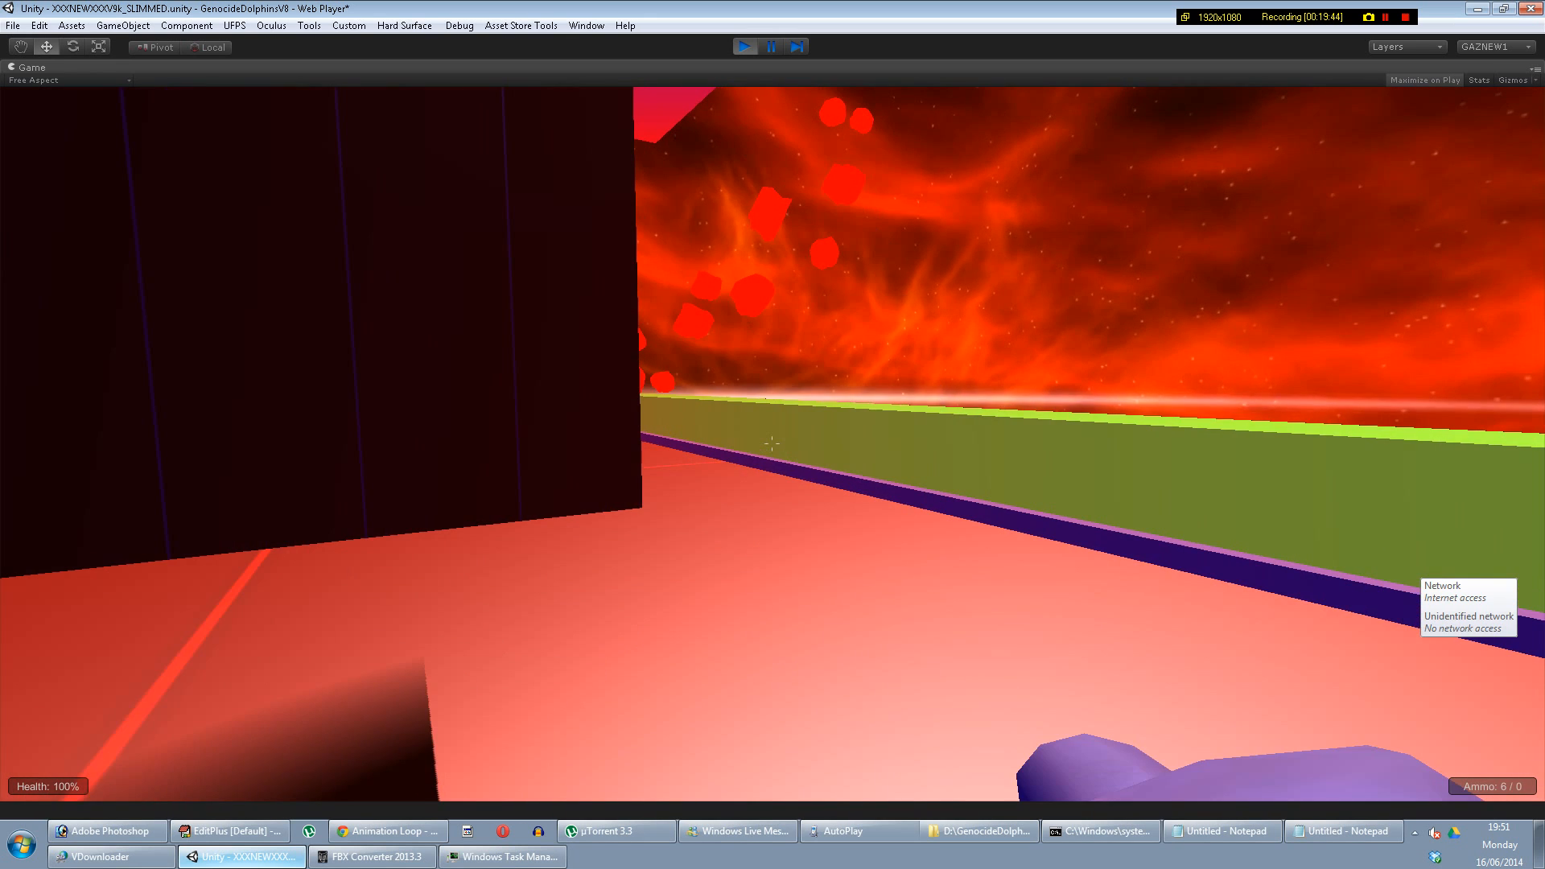
key("w")
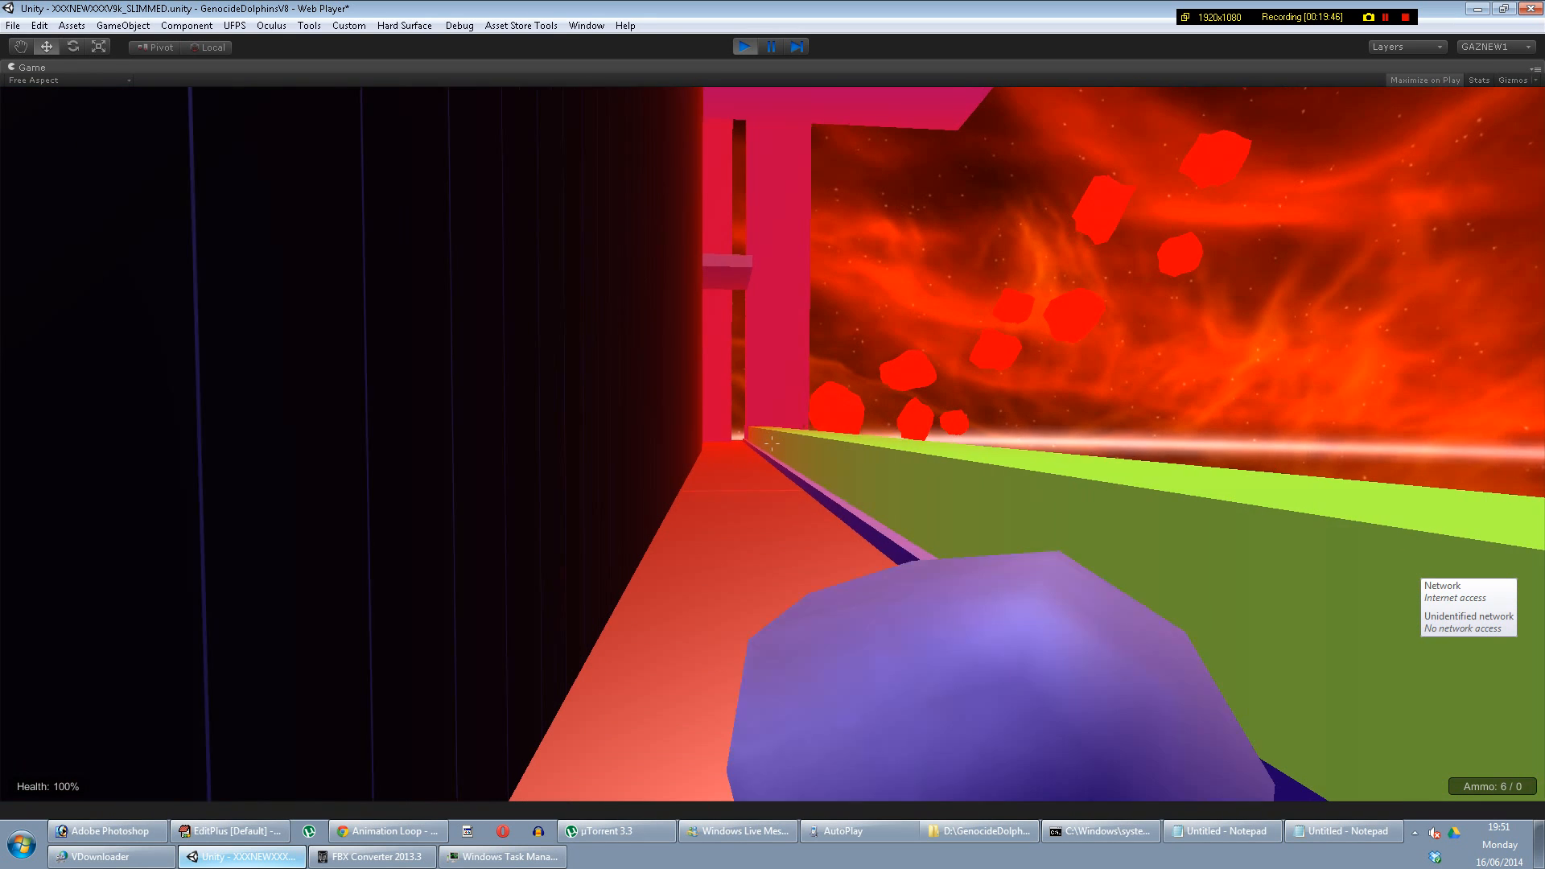
key("w")
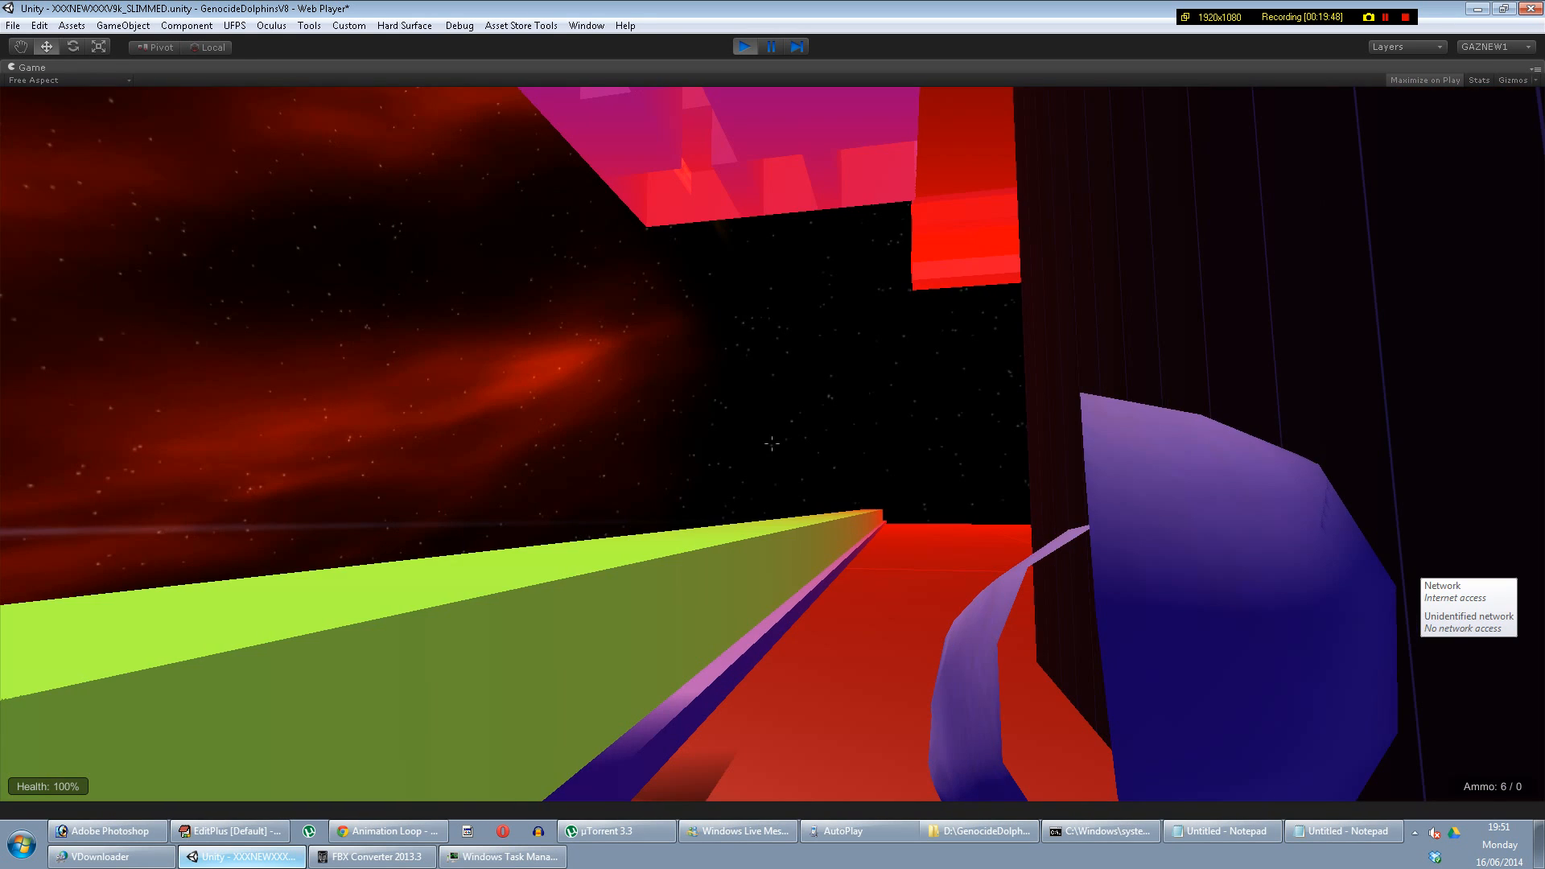
key("space")
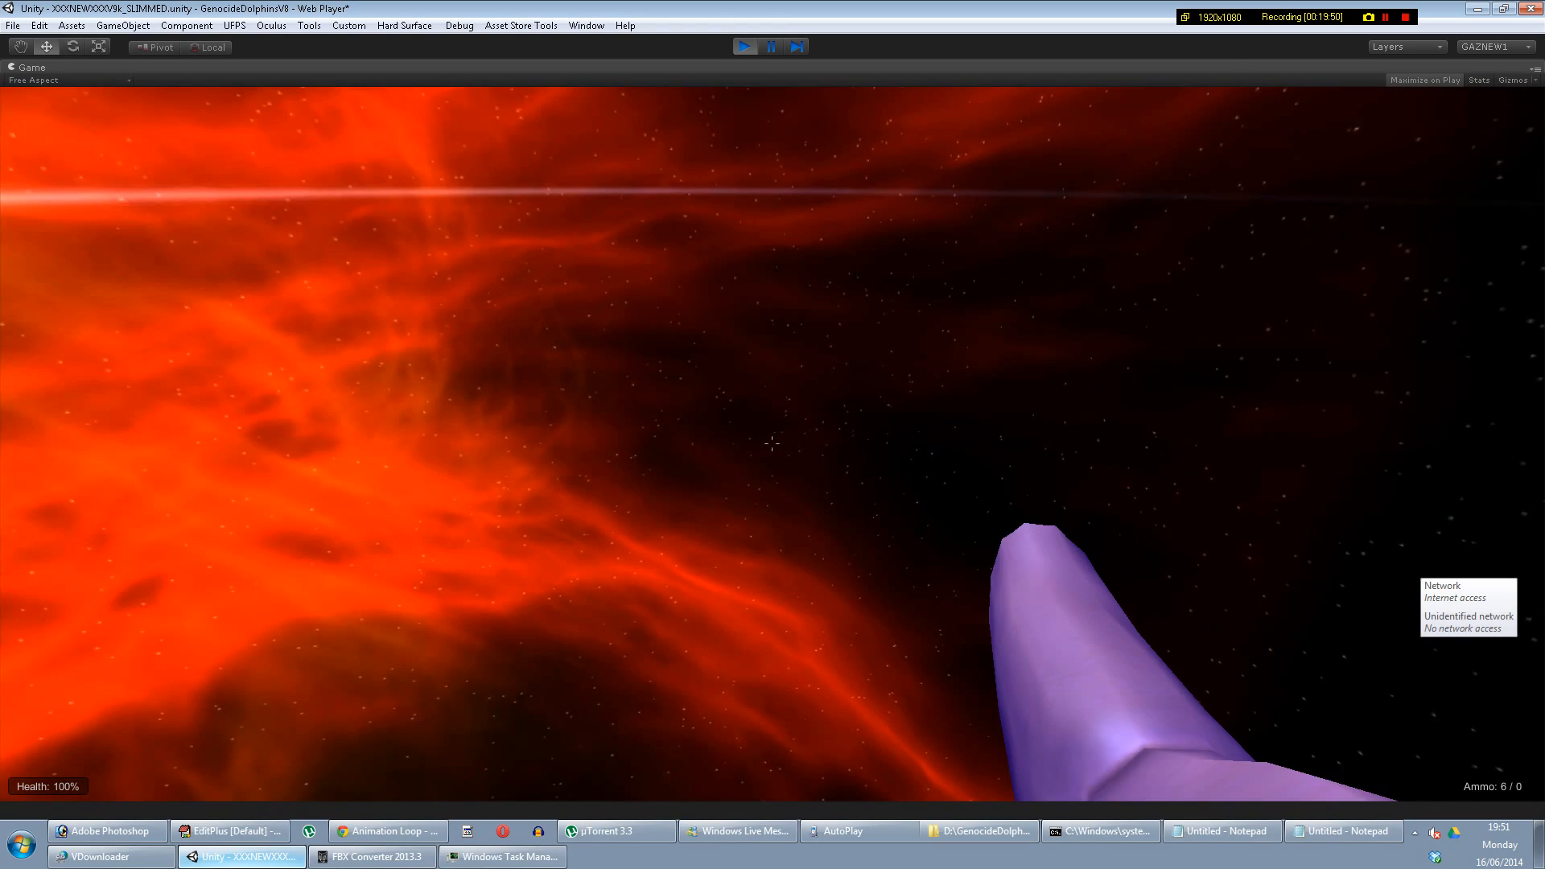
key("Escape")
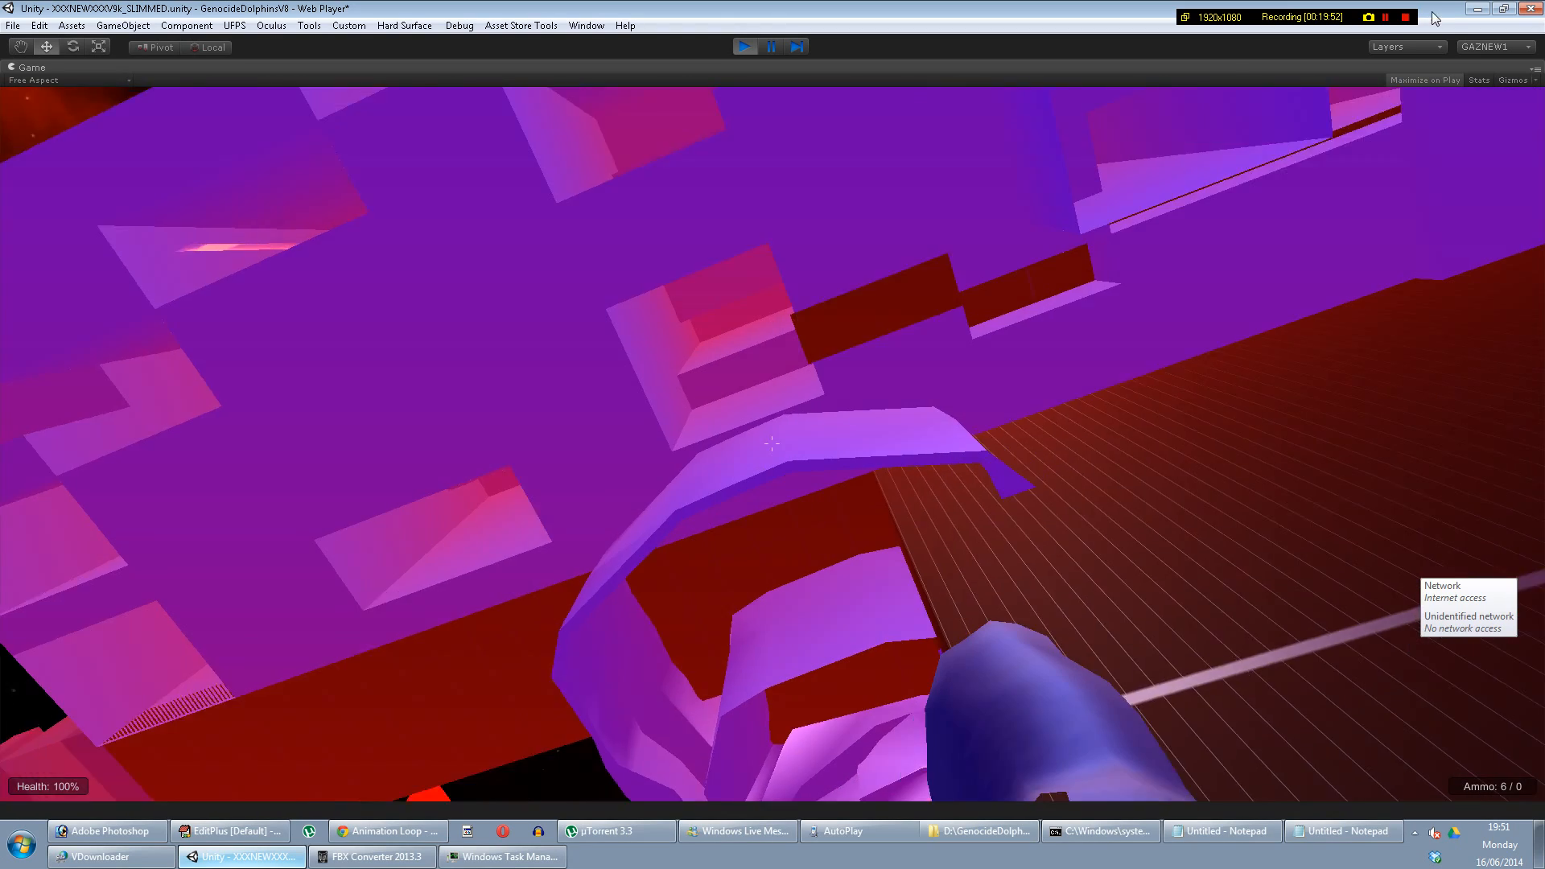